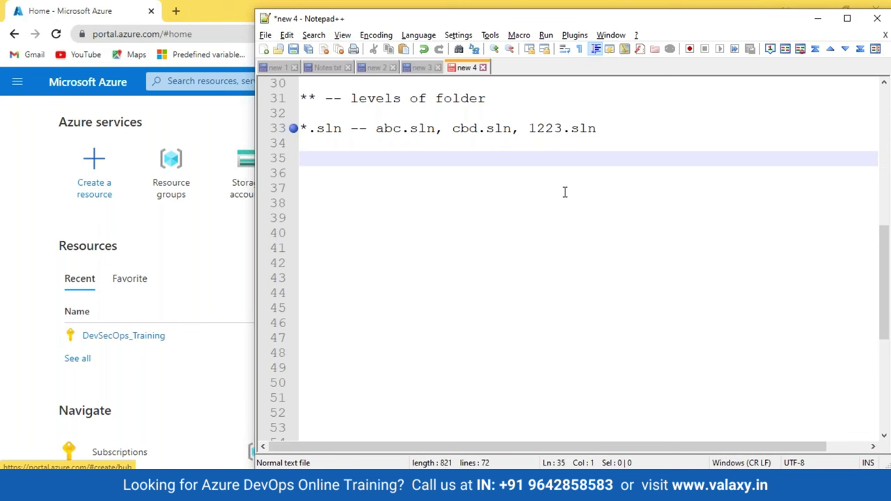
Step: Bring the Chrome window with the Azure portal home page in front of Notepad++
click(37, 212)
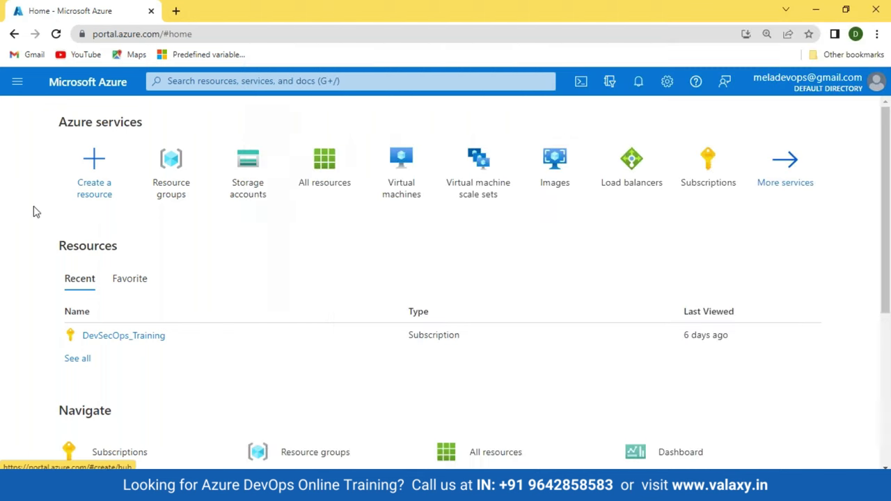
Step: Open the Storage accounts list from the Azure services tiles
click(251, 188)
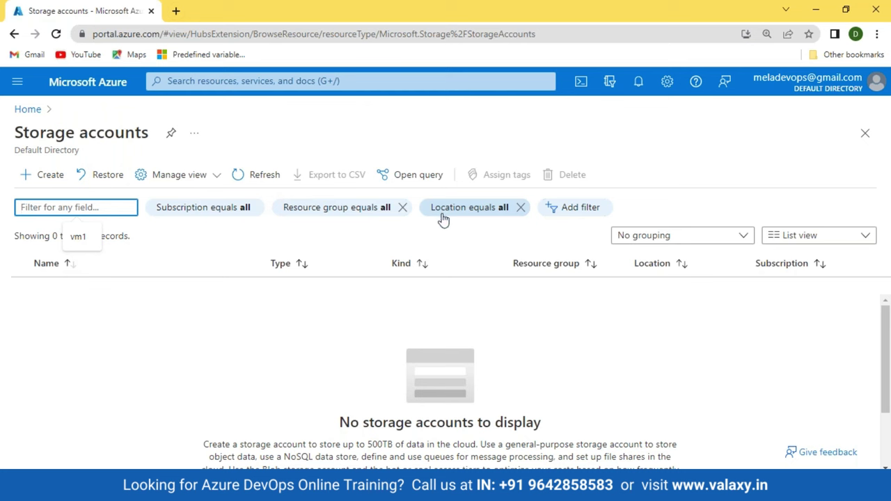
Step: Start a new storage account in a newly created resource group valaxy-rg
click(47, 175)
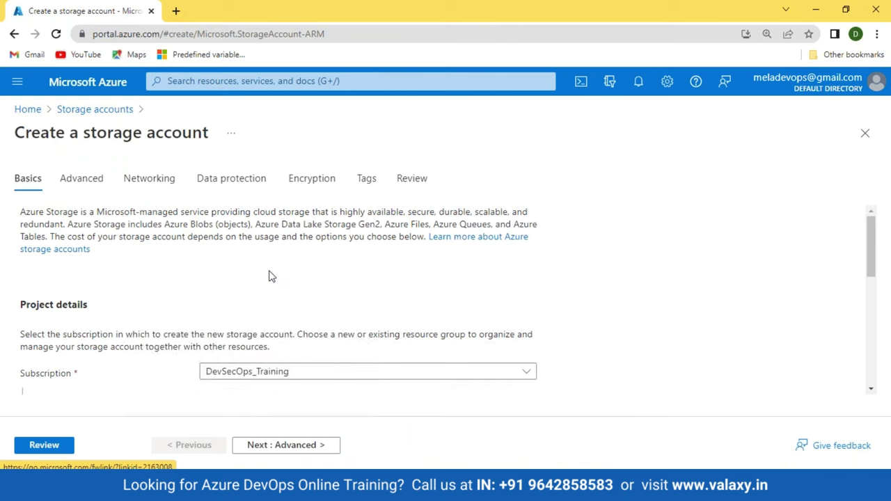
scroll(269, 273, down, 3)
scroll(268, 273, up, 2)
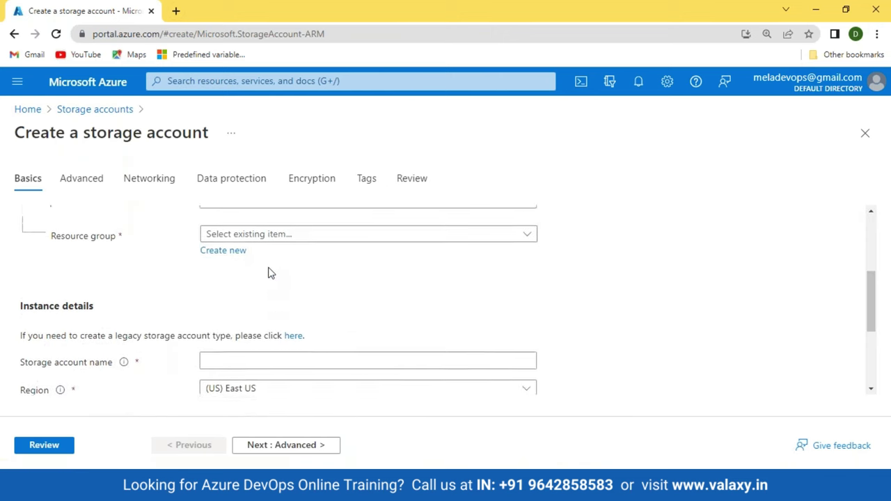
click(220, 360)
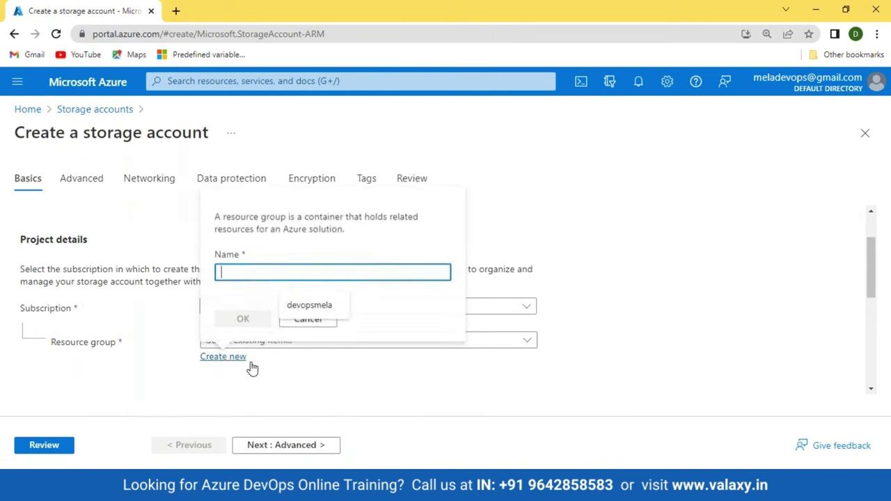
text(valaxy-rg)
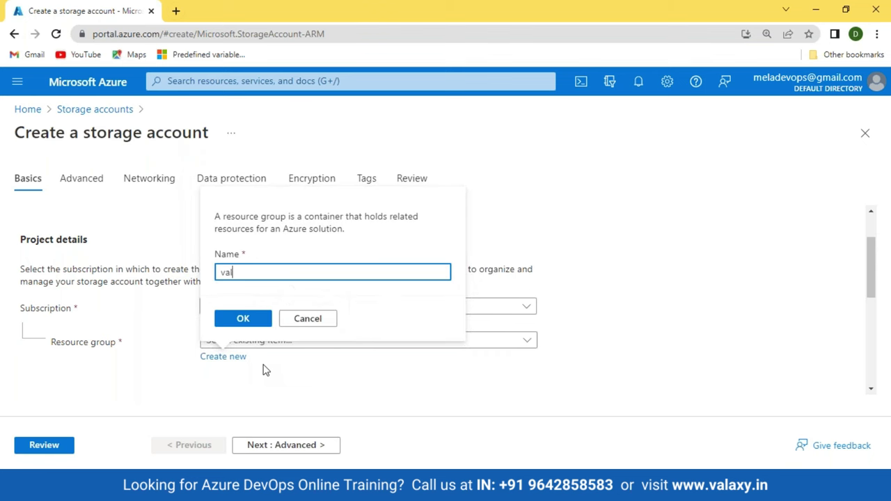
click(249, 319)
Step: Name the account valaxysa, choose locally-redundant storage (LRS), and review the settings
scroll(257, 328, down, 4)
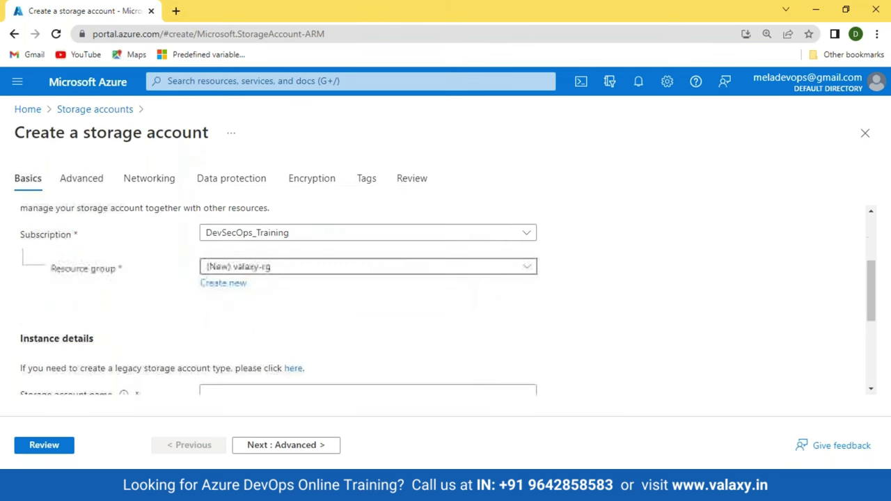
scroll(251, 328, up, 2)
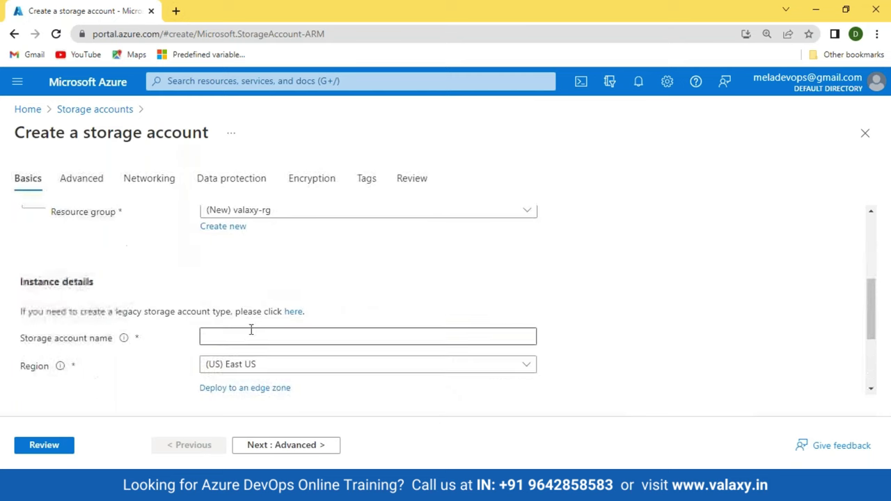
click(240, 336)
text(v)
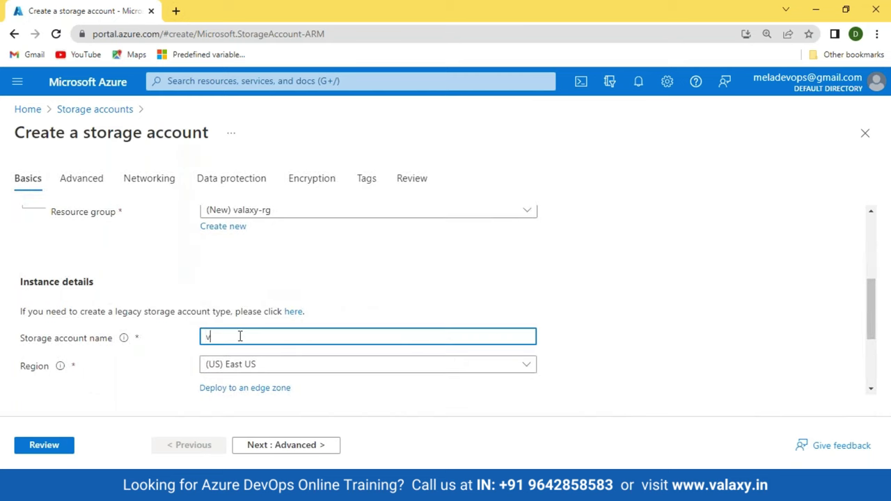
text(alaxysa)
scroll(241, 337, down, 2)
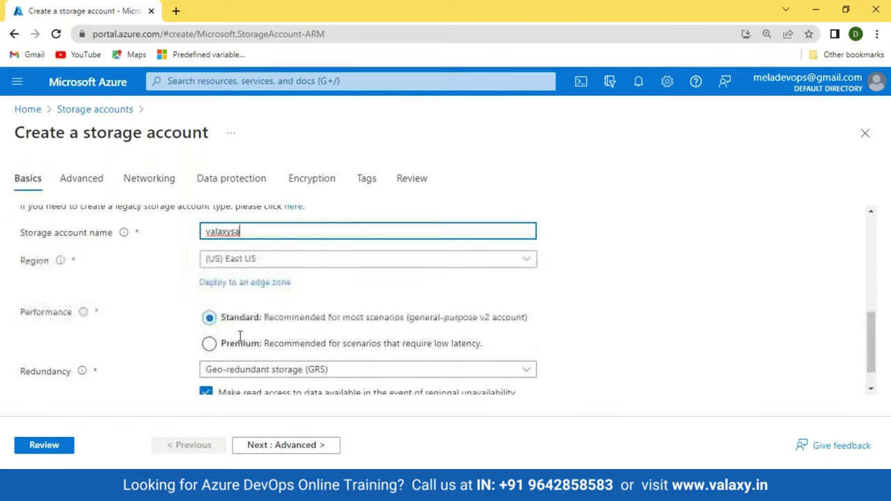
click(309, 344)
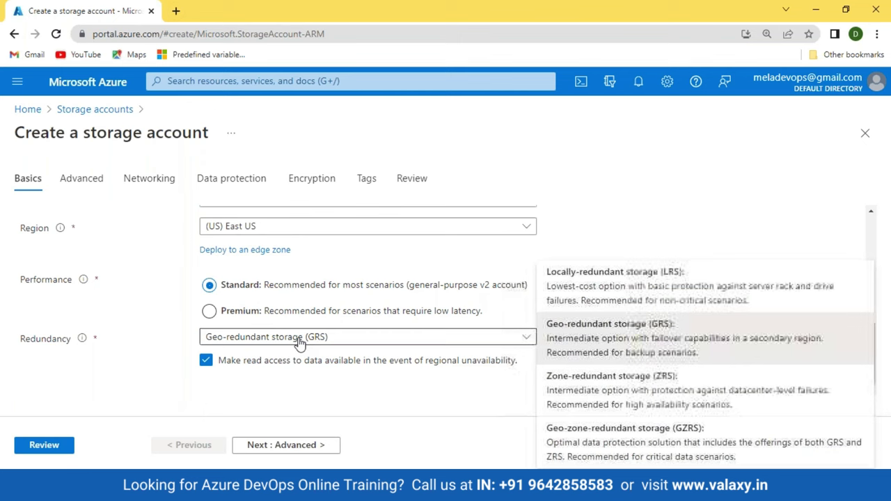
click(617, 274)
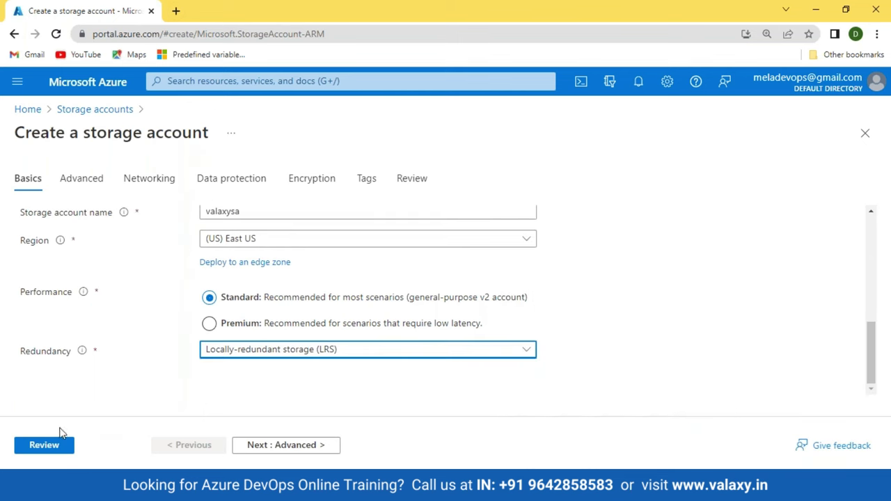
click(30, 446)
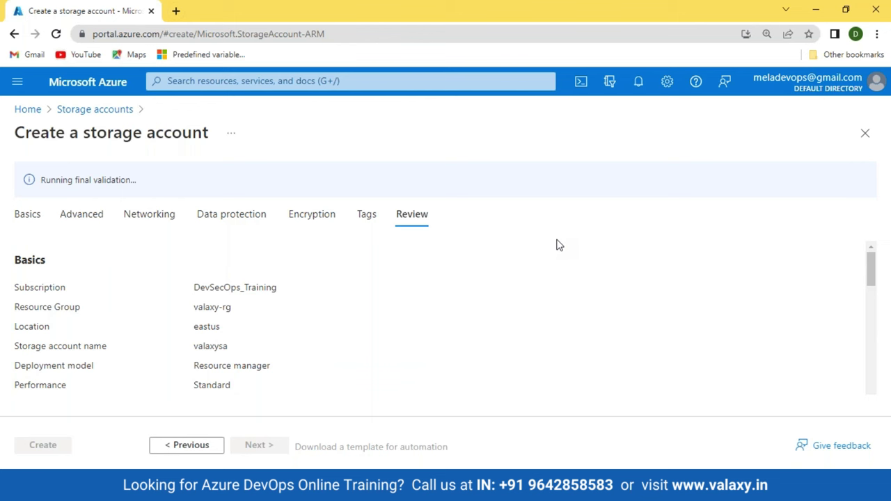
scroll(557, 245, down, 5)
Step: Create the valaxysa storage account and open it once the deployment completes
click(48, 445)
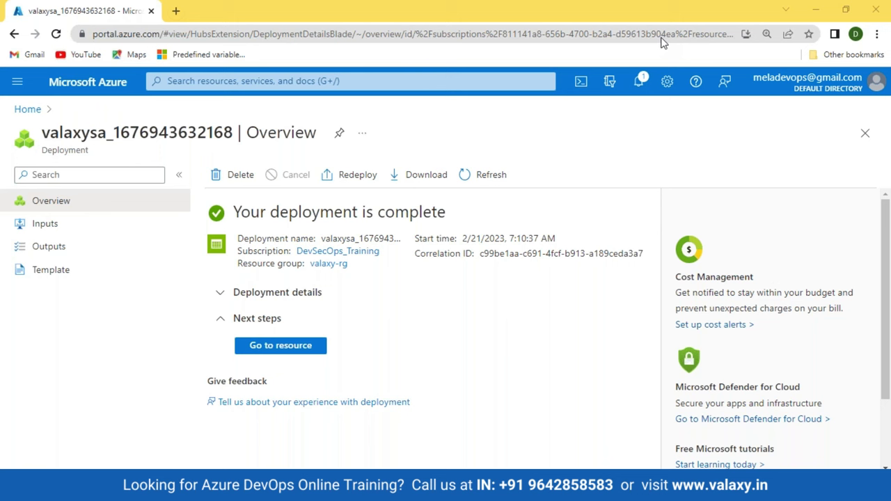
click(281, 346)
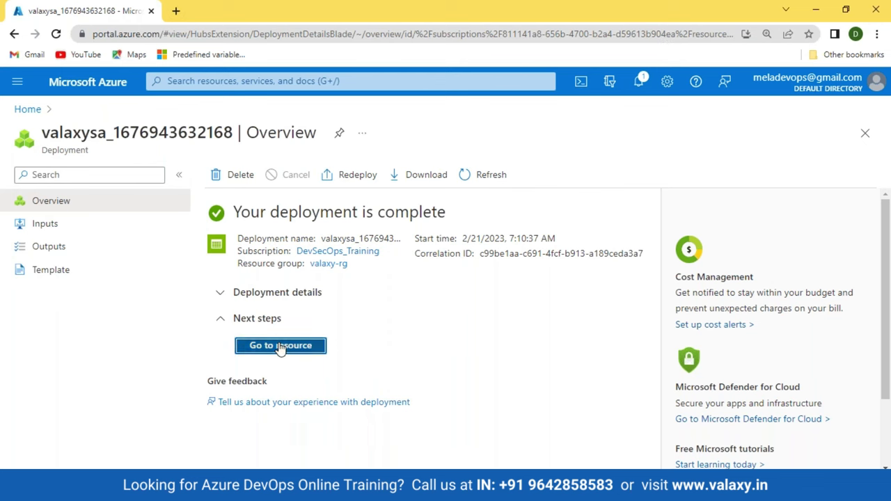
Step: Search the valaxysa storage account's settings menu
click(89, 175)
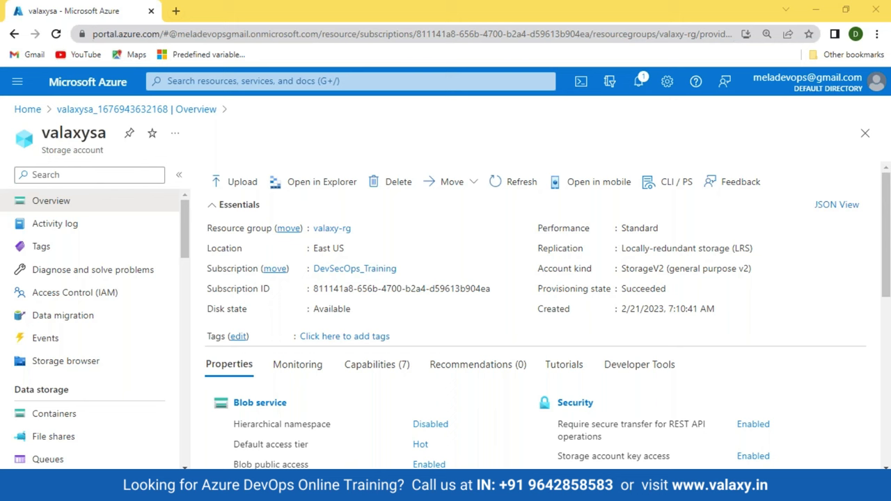
Step: Leave the valaxysa storage overview and bring the Notepad++ notes to the front
key(ctrl+l)
key(alt+Tab)
click(509, 137)
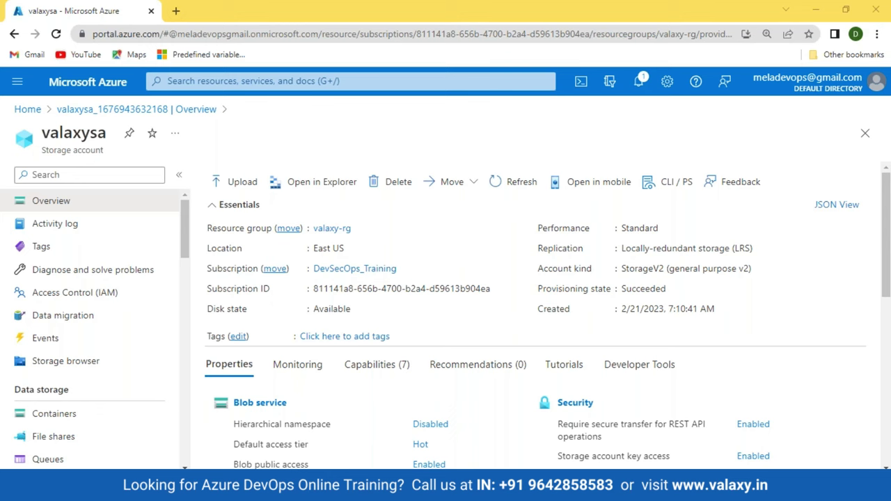
key(alt+Tab)
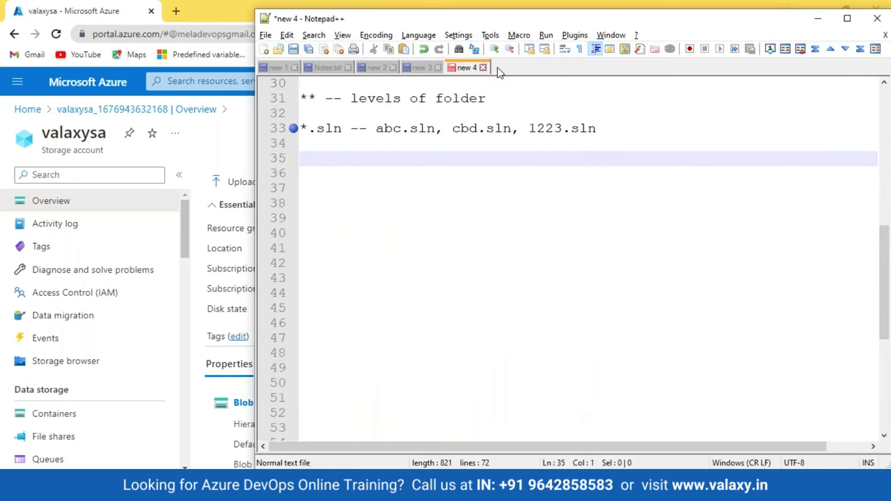
Step: In the new 5 document, write the <html> and </html> lines with an empty line between
click(509, 68)
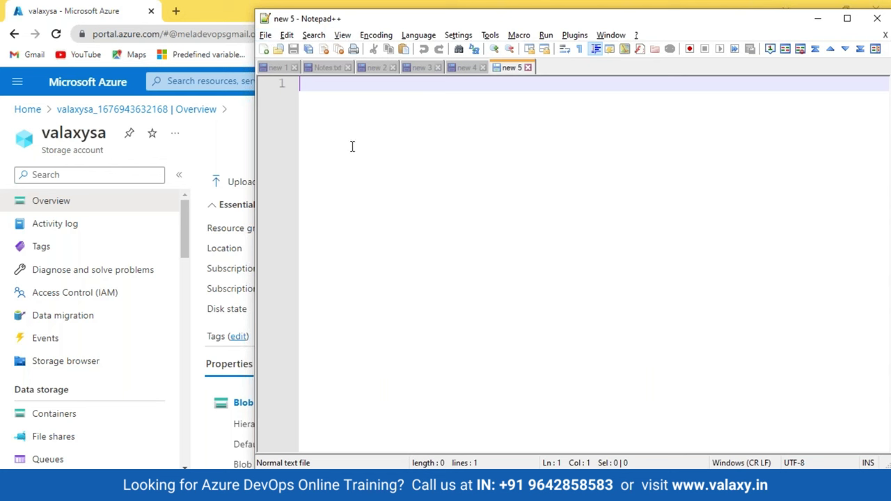
text(<)
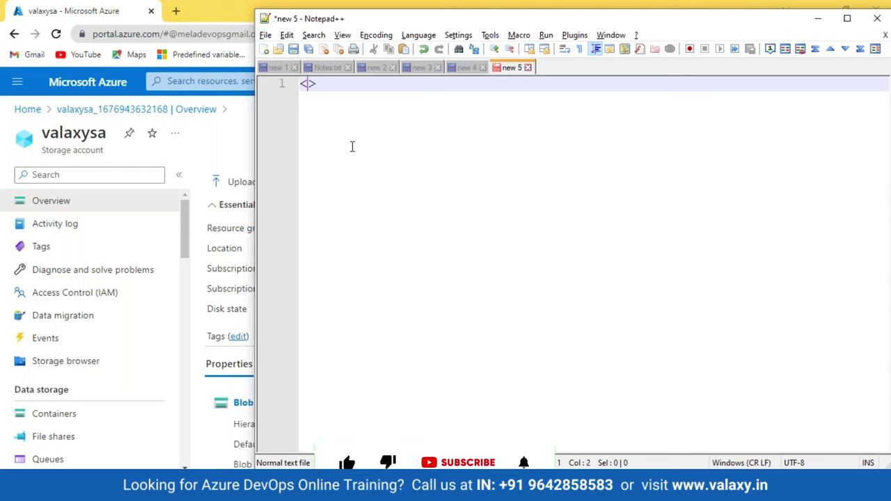
text(ht)
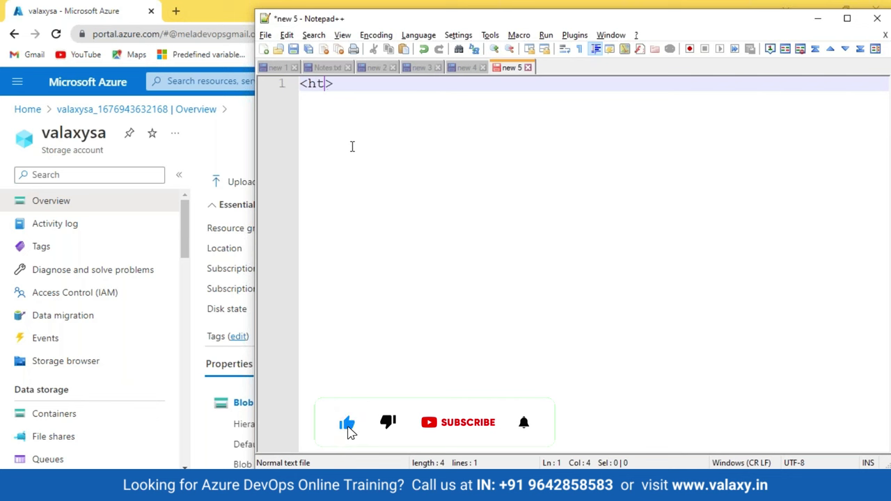
text(ml>)
key(Return)
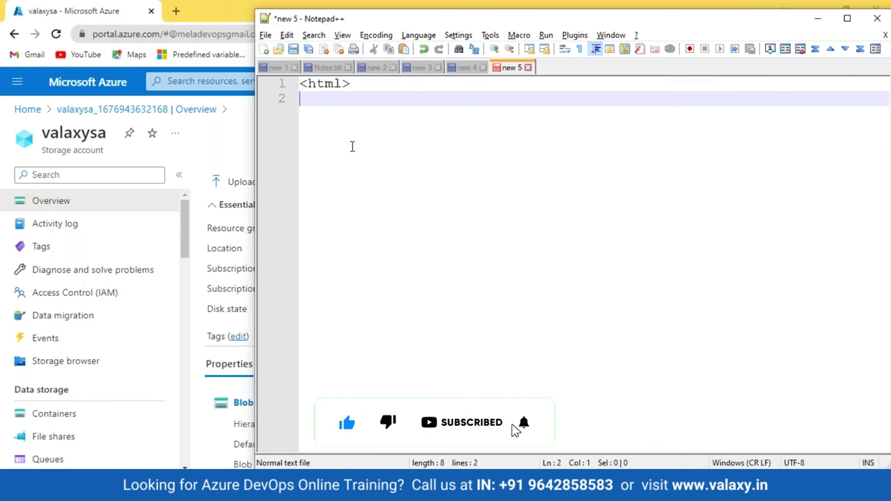
key(Return)
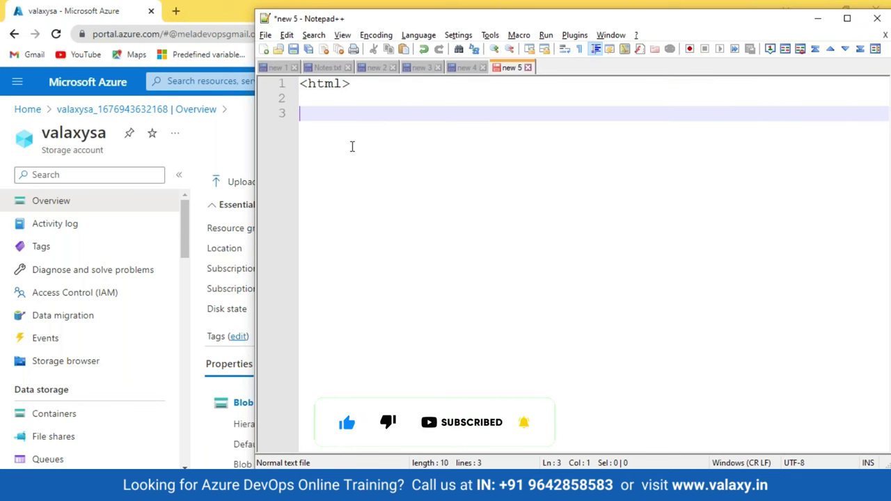
text(<)
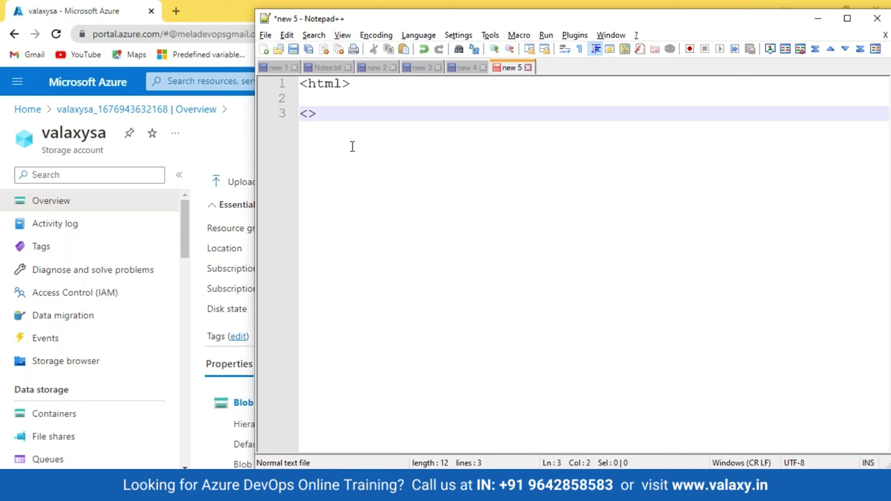
text(/html)
key(Escape)
key(Up)
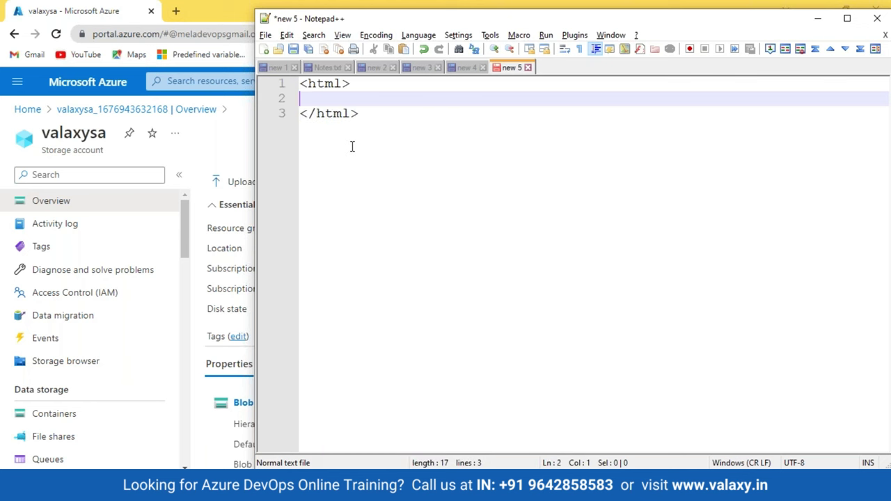
Step: Fill line 2 with '<h1> Welcome to DevSecOps!!</h1>' and select all the text
text(<h1> Welcome)
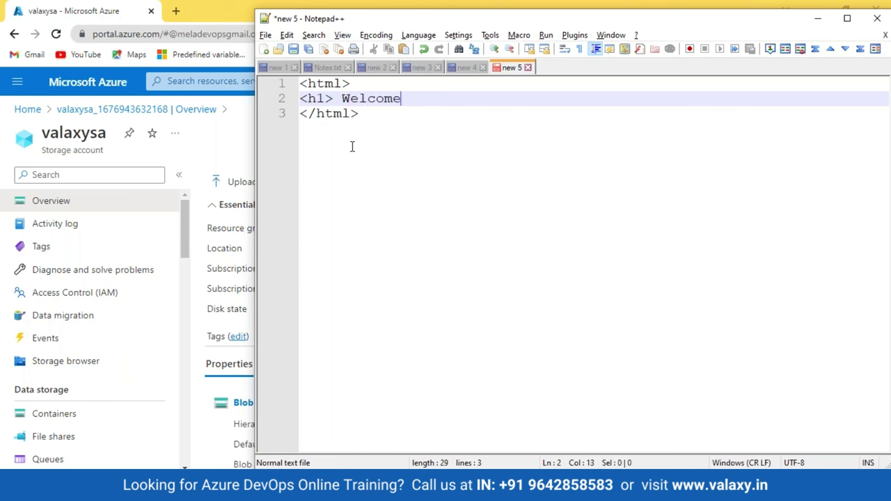
text( to DevSecOps)
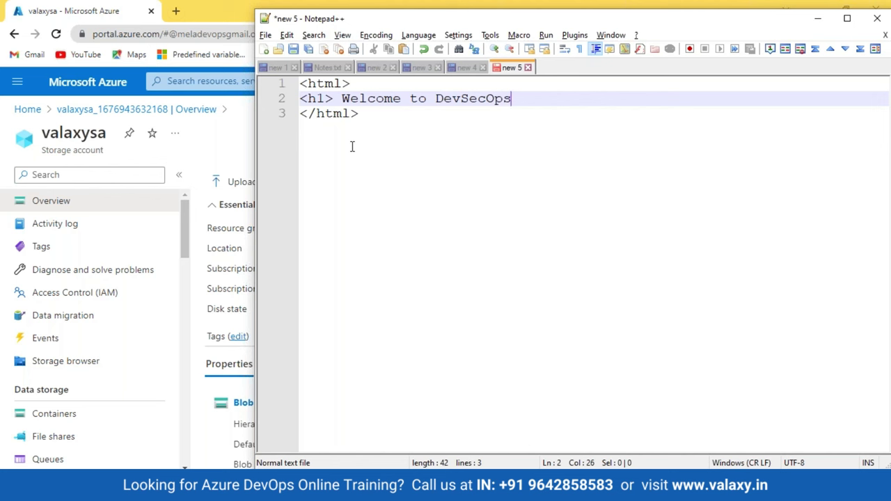
text(!!<>)
key(Left)
text(/h1)
key(Escape)
key(ctrl+a)
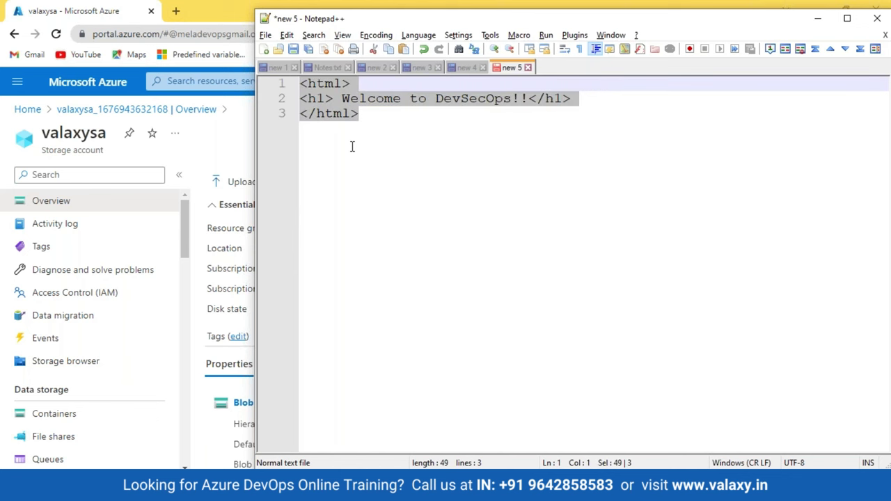
Step: Save the page as index.html with the Hyper Text Markup Language file type
key(ctrl+s)
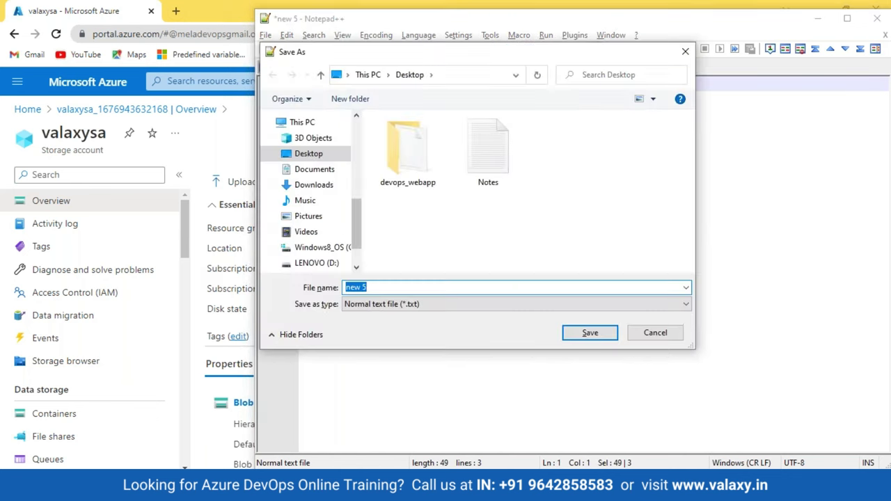
text(index)
click(434, 304)
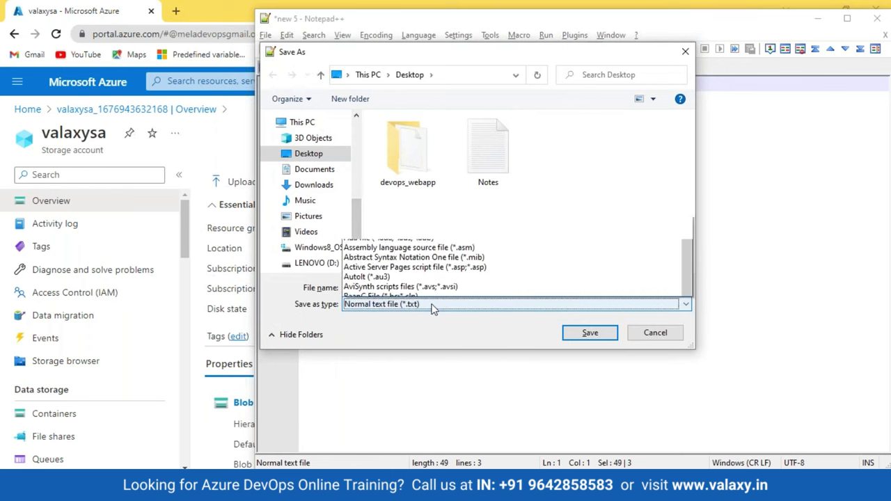
scroll(433, 248, down, 1)
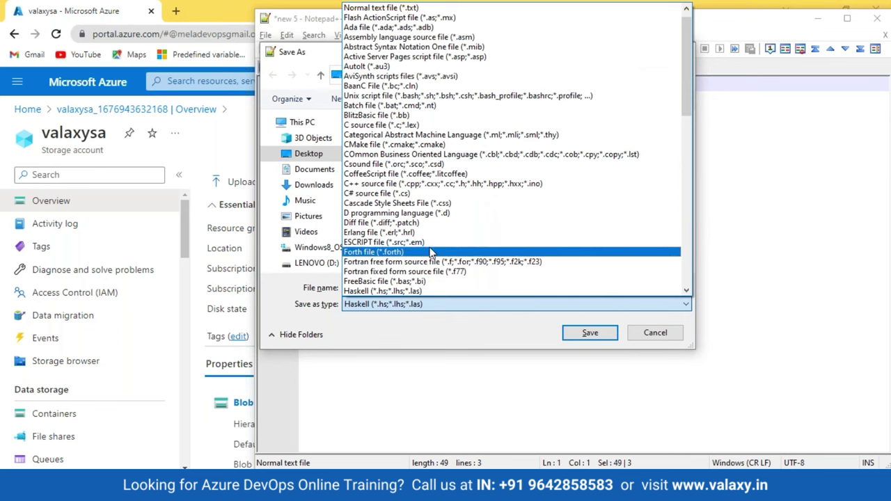
scroll(411, 258, down, 4)
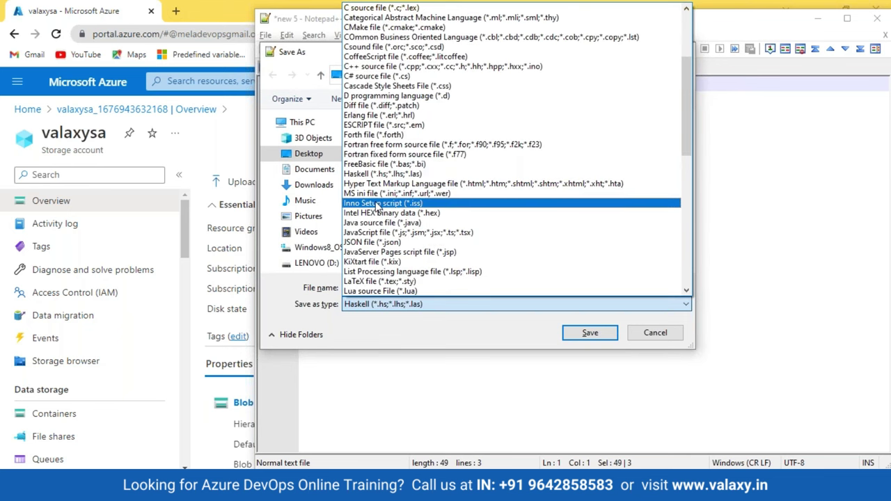
click(417, 183)
click(590, 333)
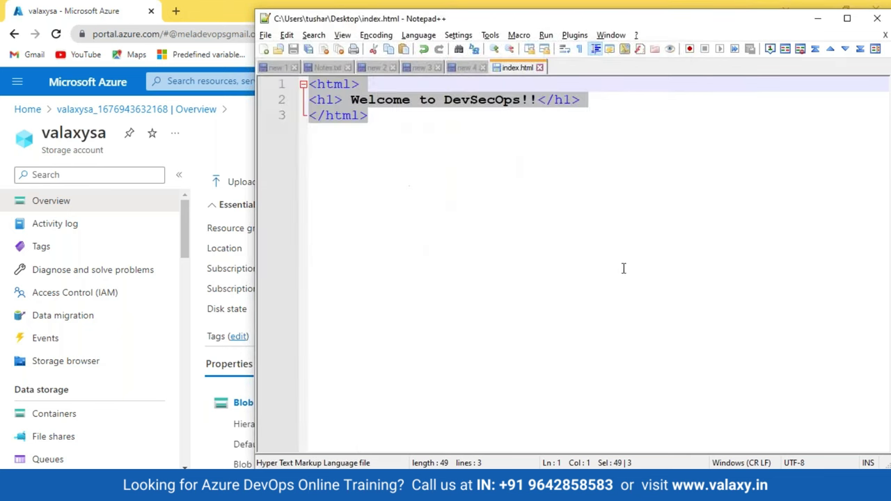
Step: Copy all of index.html's markup into a new file
key(Left)
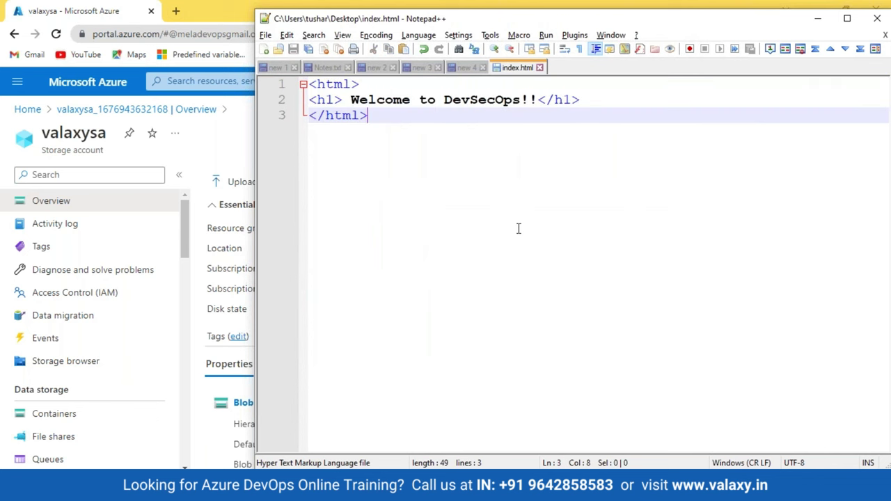
key(ctrl+a)
key(ctrl+c)
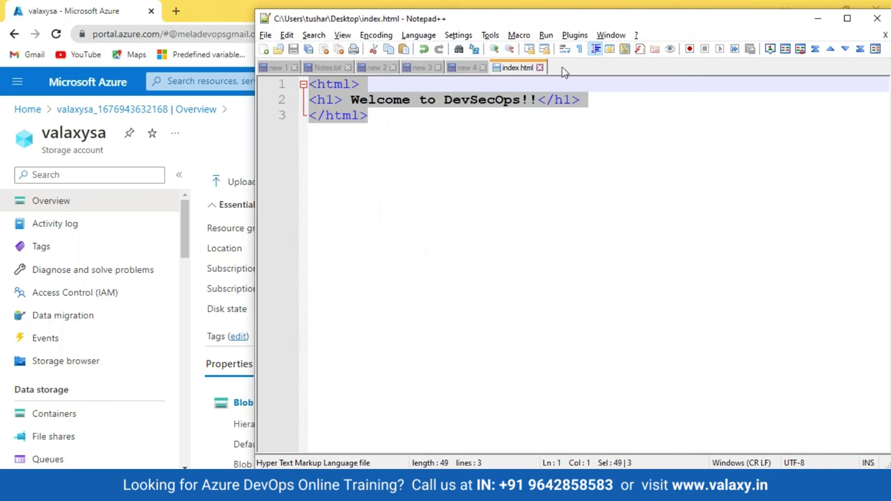
key(ctrl+n)
key(ctrl+v)
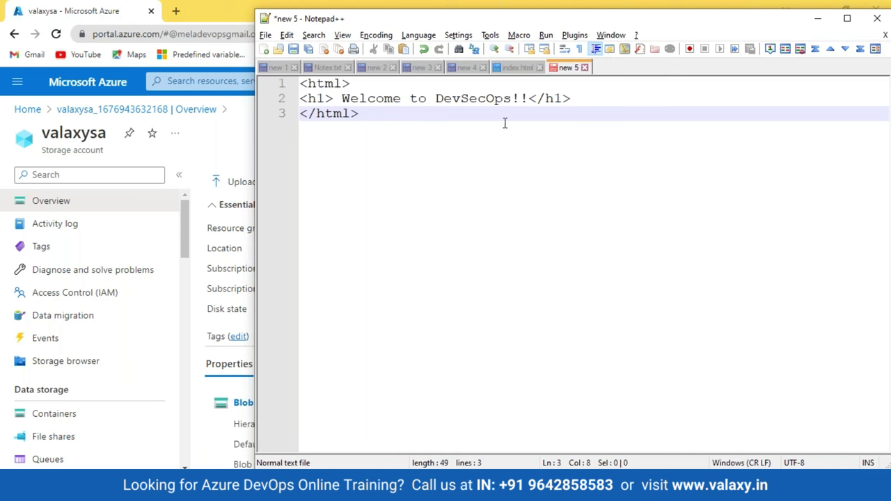
Step: Replace the copy's heading text with 'Fage not found!!'
click(526, 98)
drag(526, 98, 341, 95)
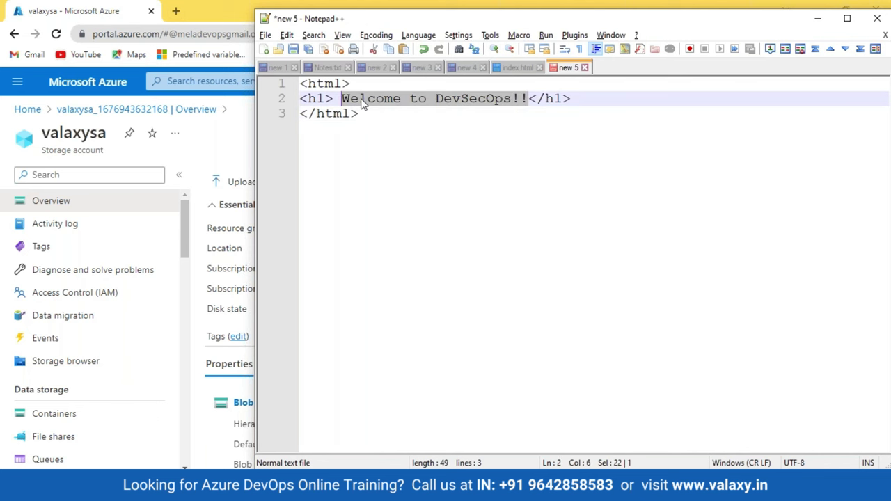
text(Fage )
text(not fo)
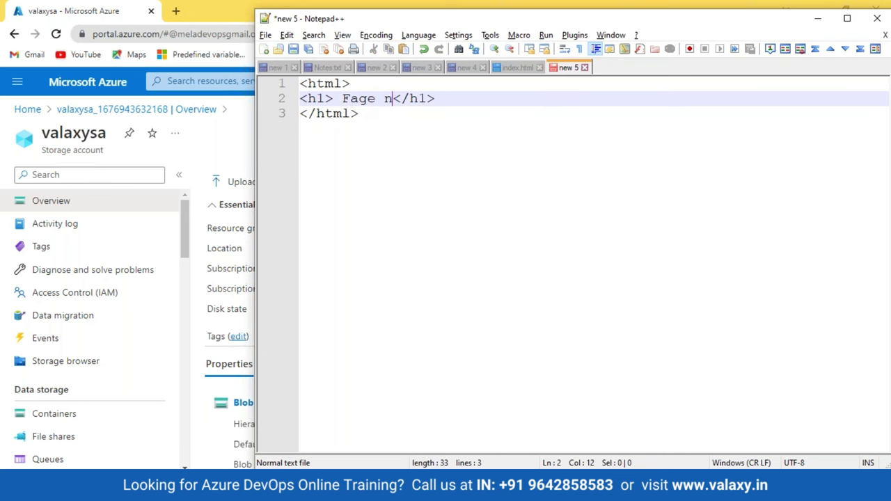
text(und!!)
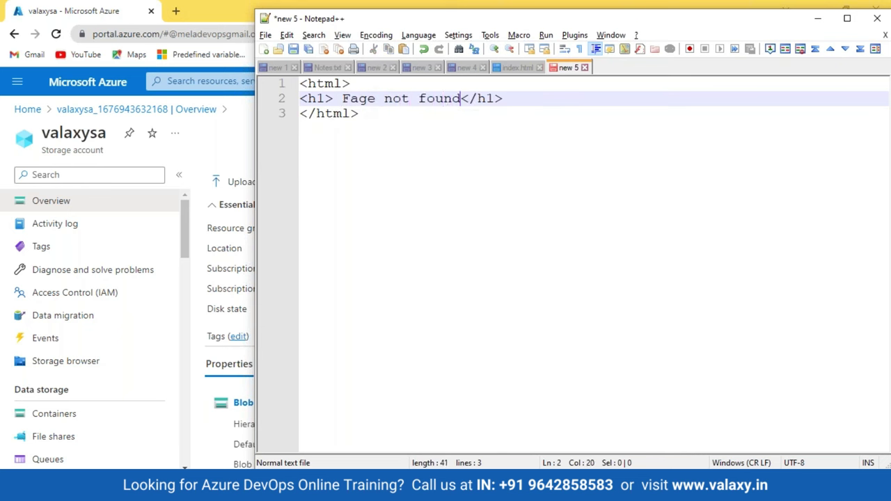
Step: Add an empty line after the copy's closing html tag
key(End)
click(359, 113)
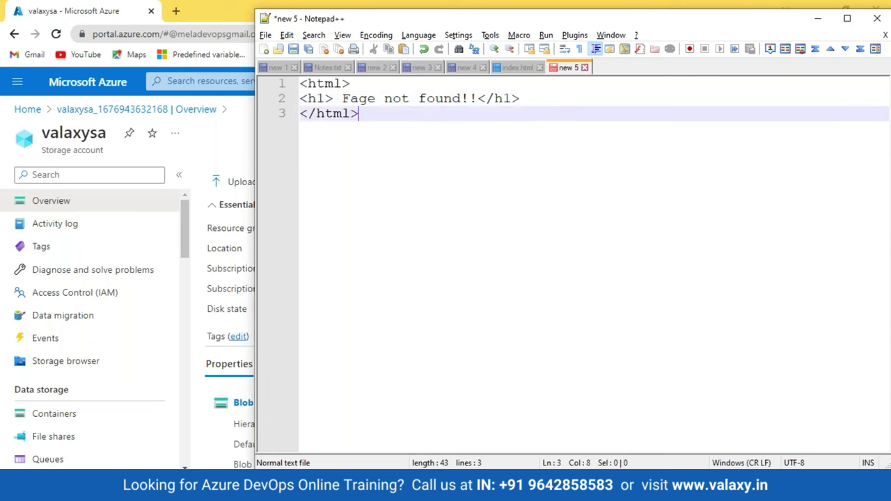
key(Return)
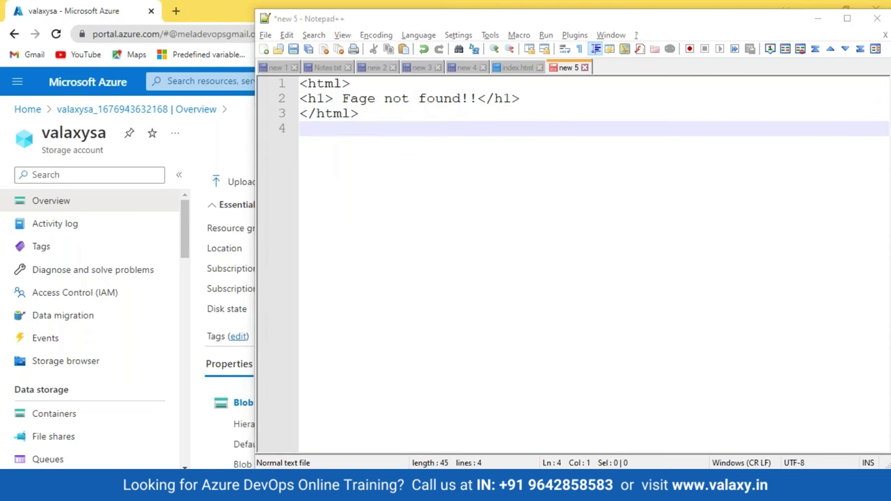
Step: Save the copy to the Desktop as error.html with the HTML file type
key(ctrl+s)
text(error)
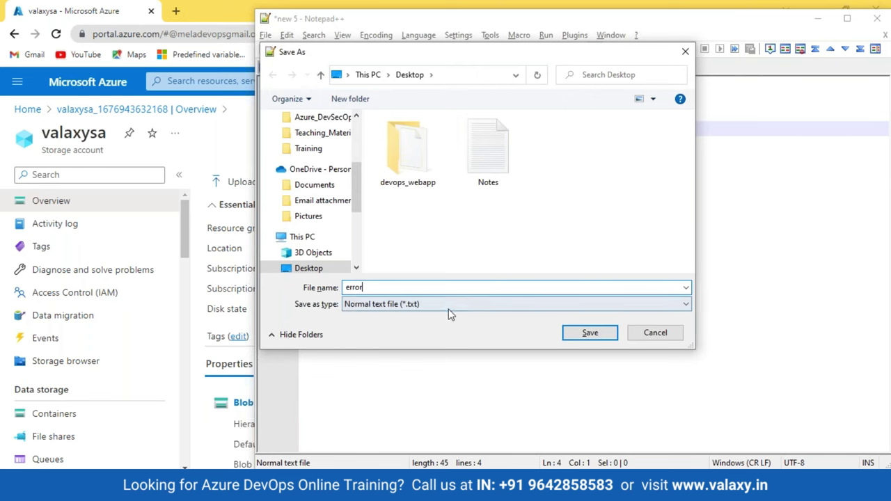
click(447, 305)
scroll(439, 261, down, 3)
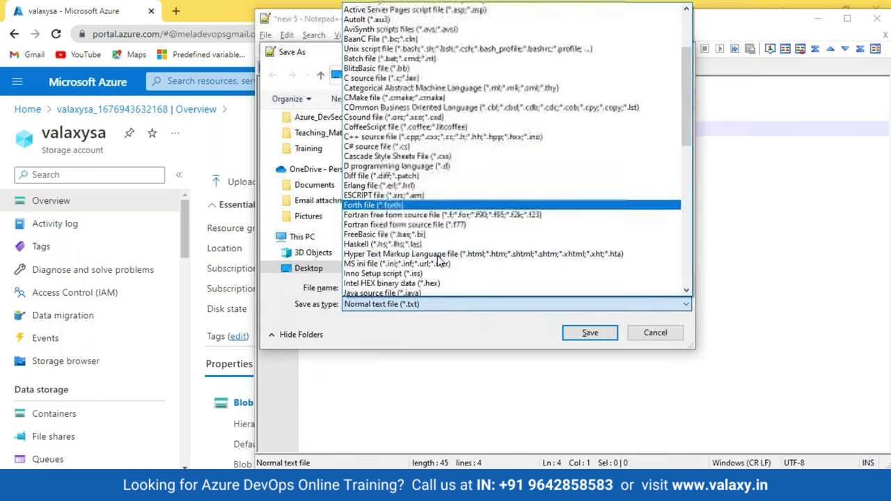
click(473, 225)
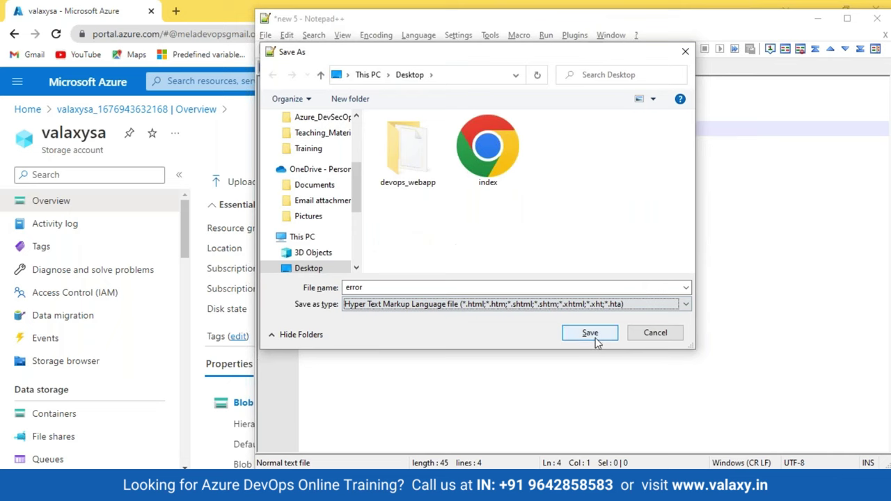
click(598, 338)
key(super+d)
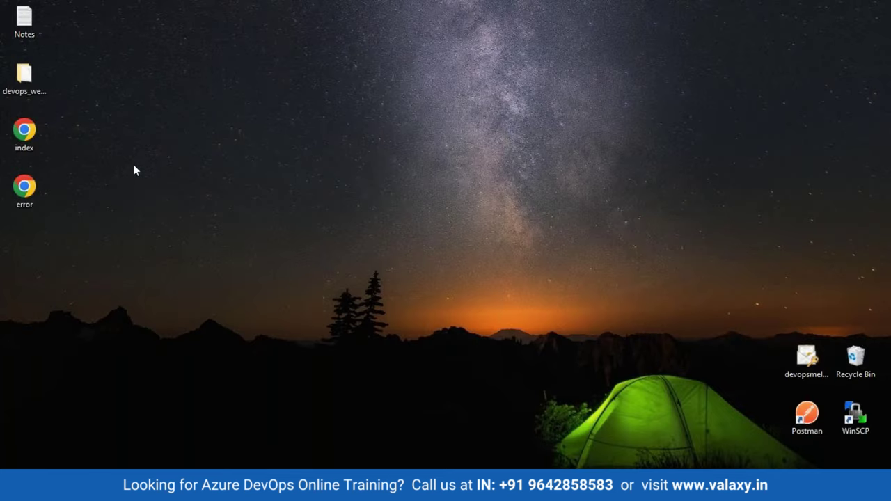
Step: Preview index.html from the Desktop in Chrome, then close the preview
click(23, 130)
double_click(23, 129)
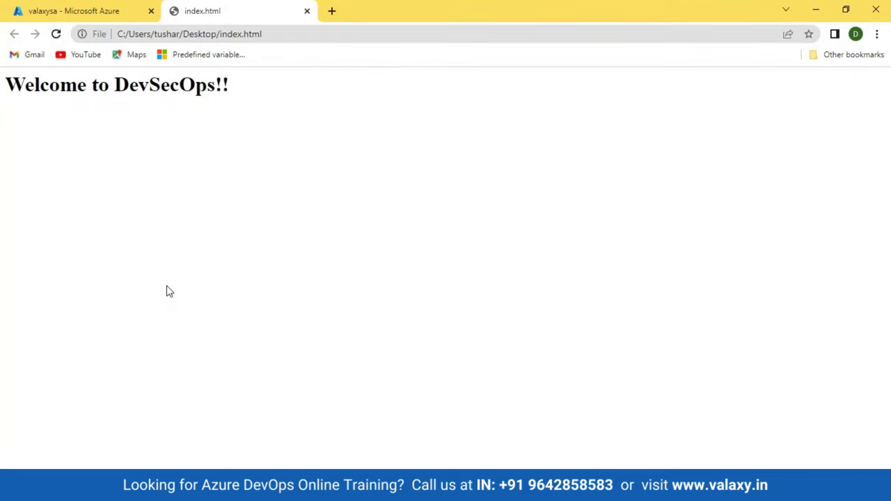
drag(229, 11, 232, 112)
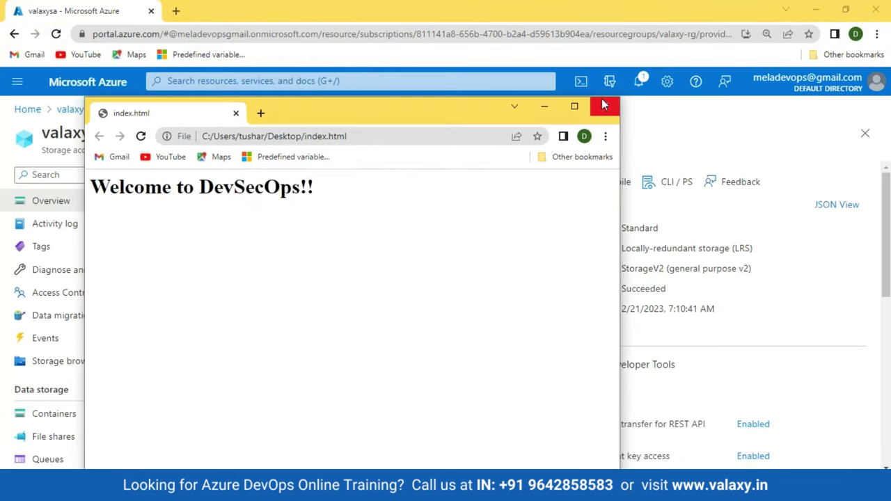
click(600, 102)
Step: Preview error.html from the Desktop in Chrome, then close the preview
key(super+d)
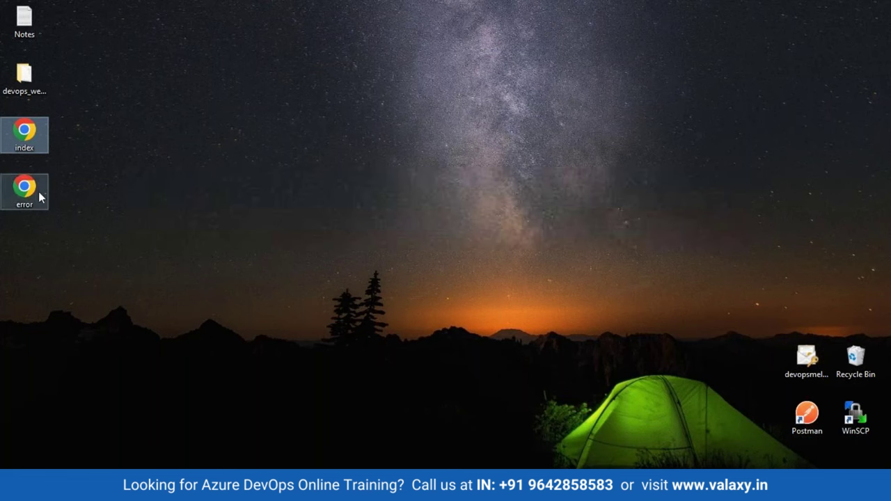
click(24, 190)
double_click(25, 190)
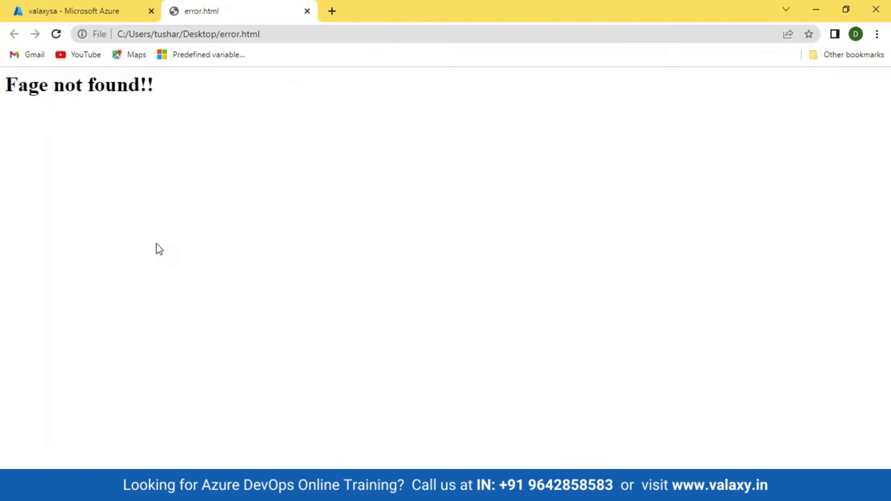
drag(230, 11, 231, 101)
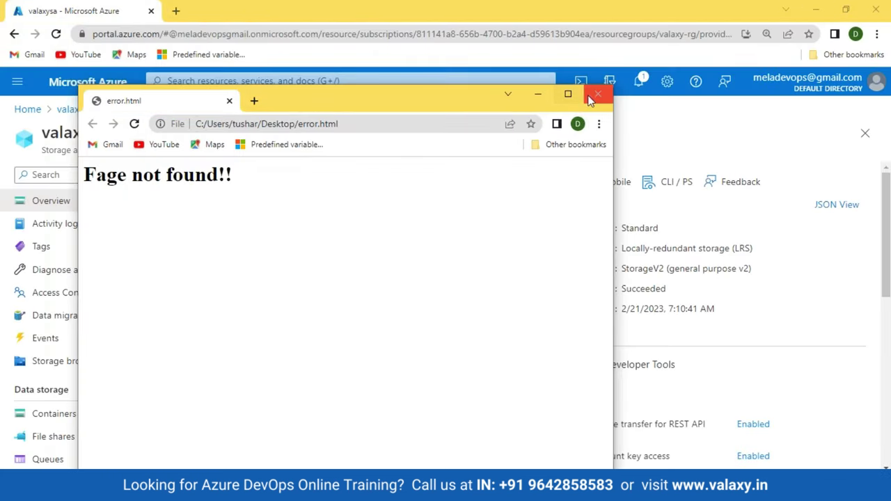
click(597, 94)
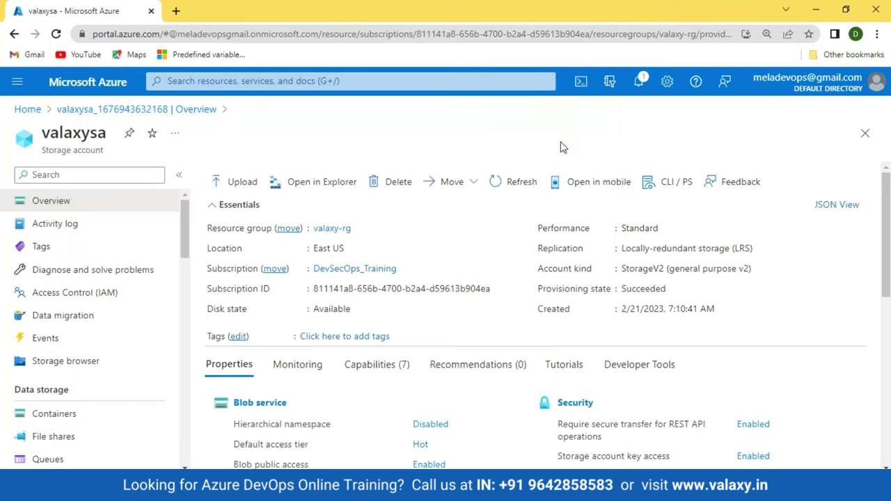
Step: Refresh the valaxysa storage account, then go through its left menu to the Static website page
click(529, 182)
click(56, 417)
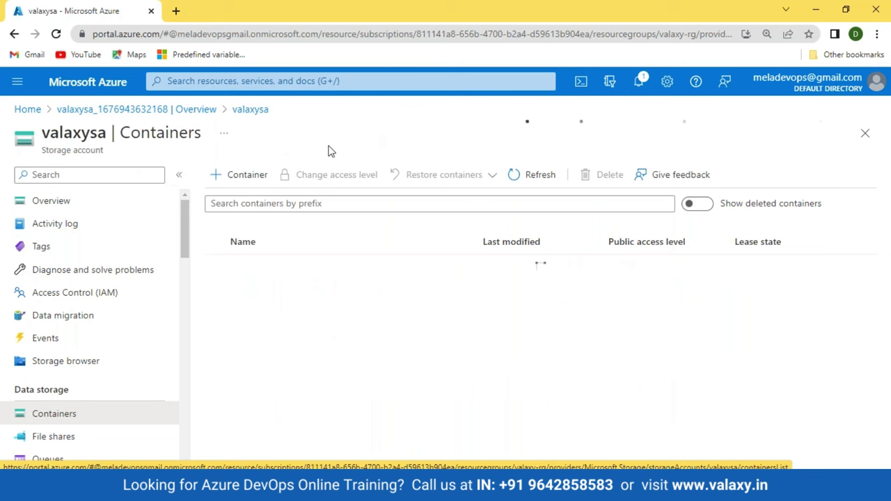
click(289, 202)
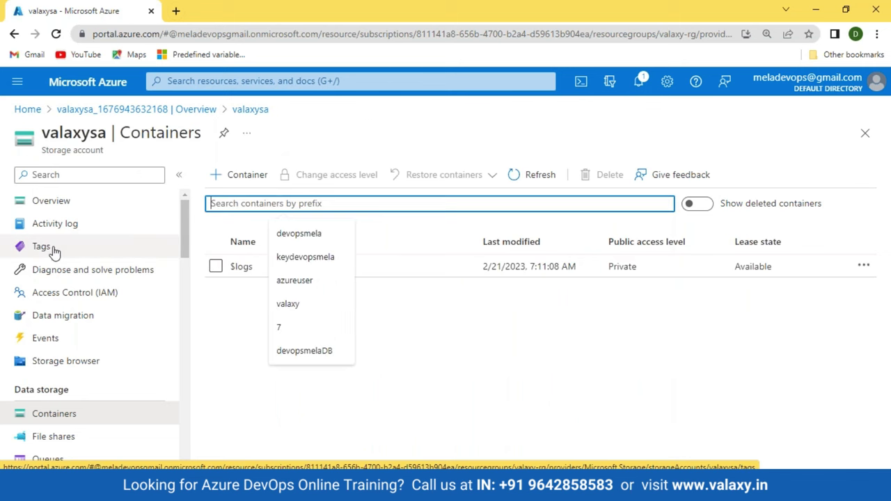
scroll(56, 251, down, 3)
scroll(54, 252, down, 2)
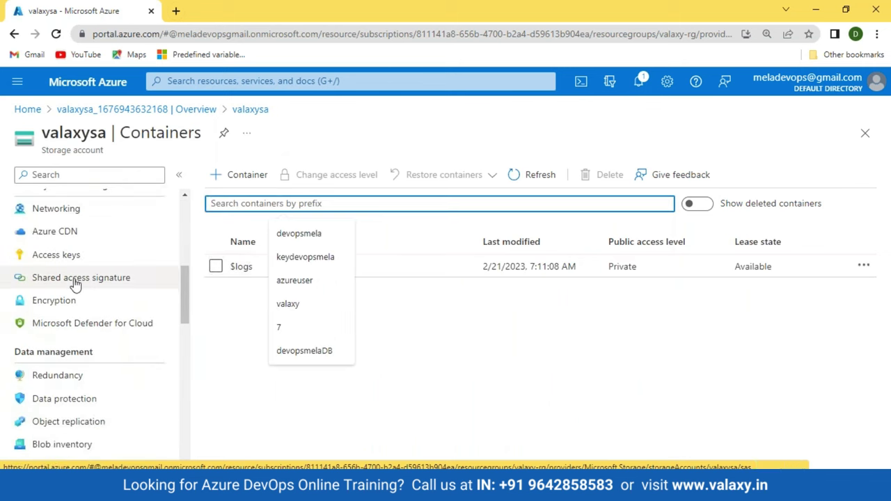
scroll(76, 282, down, 2)
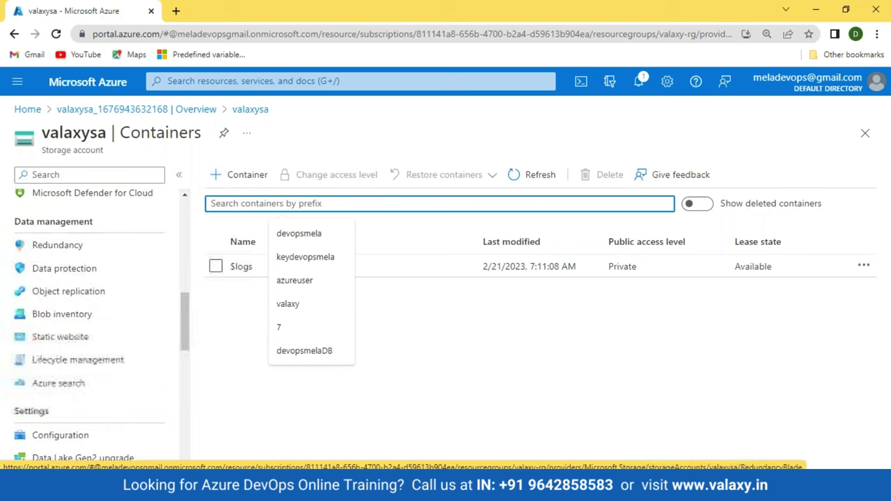
click(246, 411)
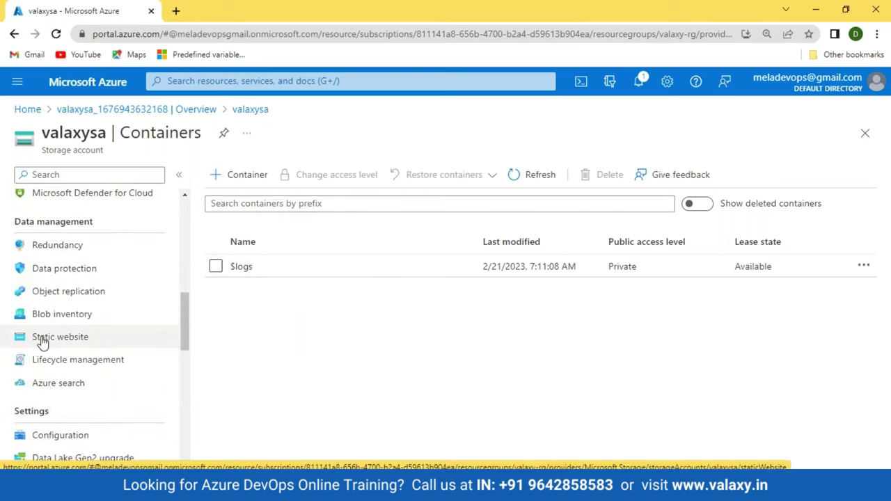
click(57, 341)
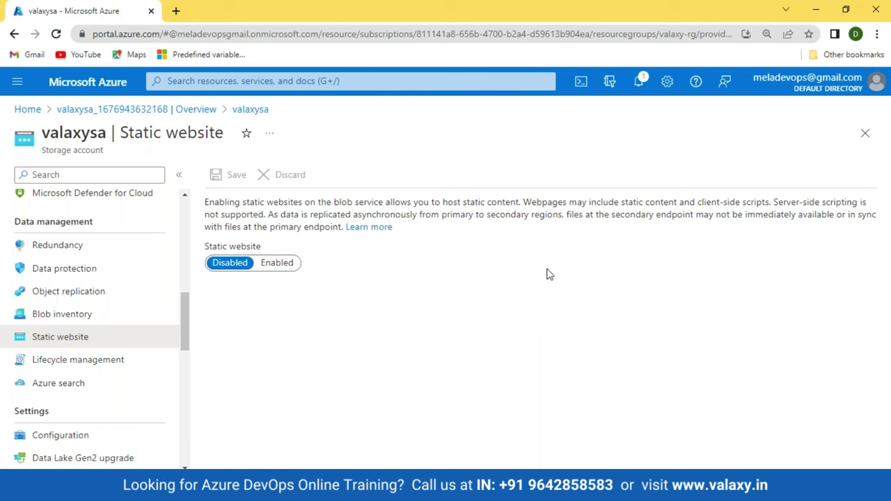
Step: Enable static website hosting with index.html as index document and error.html as error path, and save
click(276, 263)
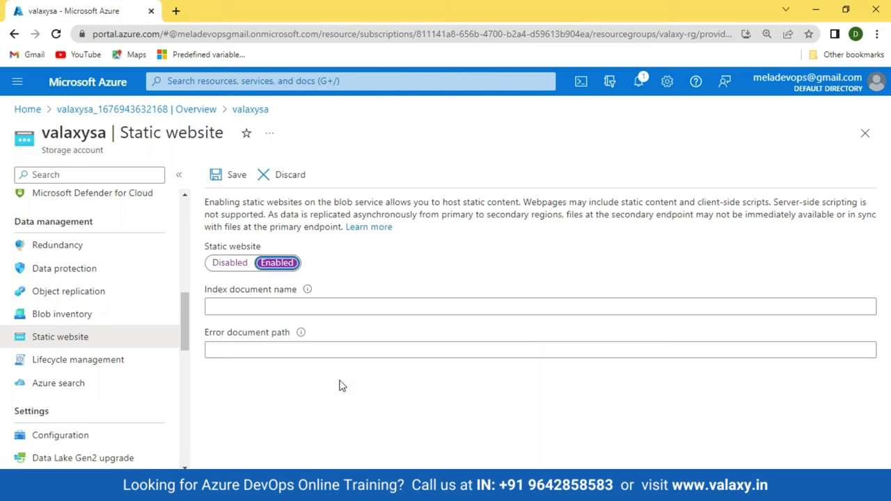
drag(203, 296, 298, 295)
click(267, 307)
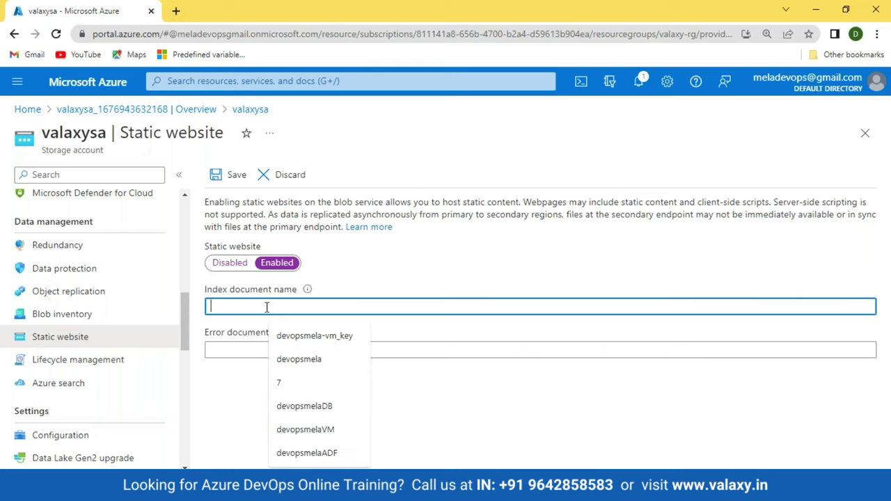
text(index.html)
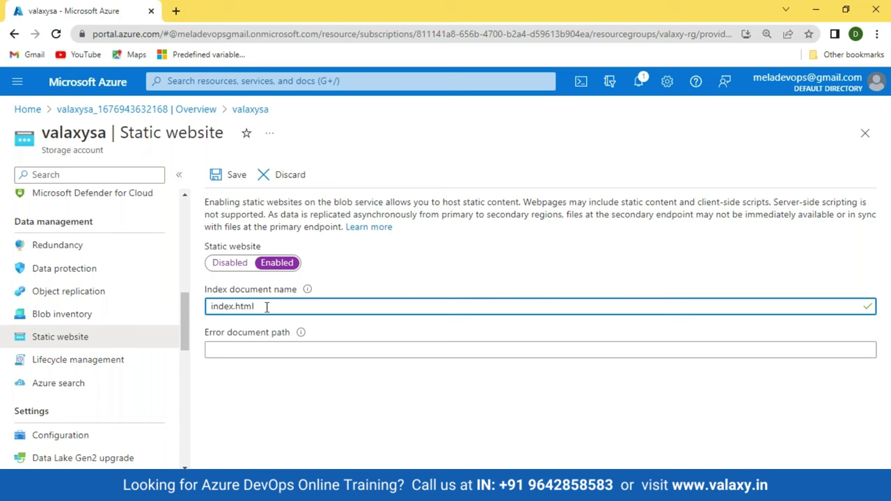
click(263, 353)
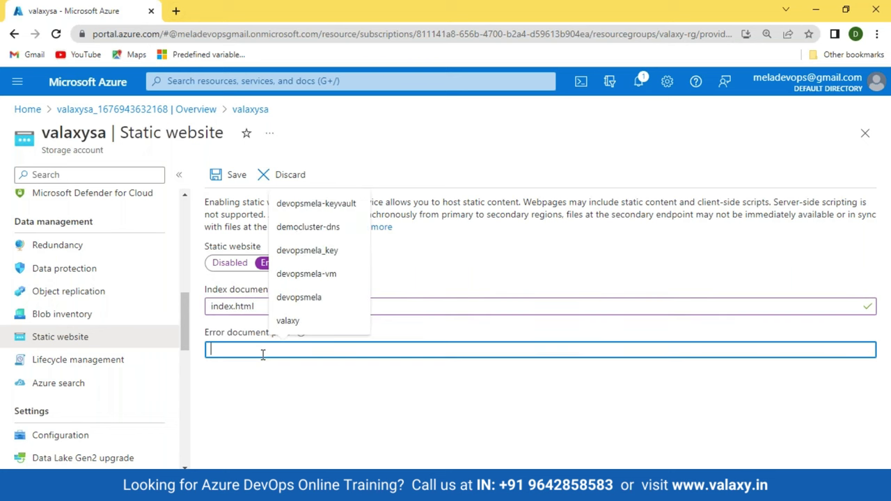
text(error.html)
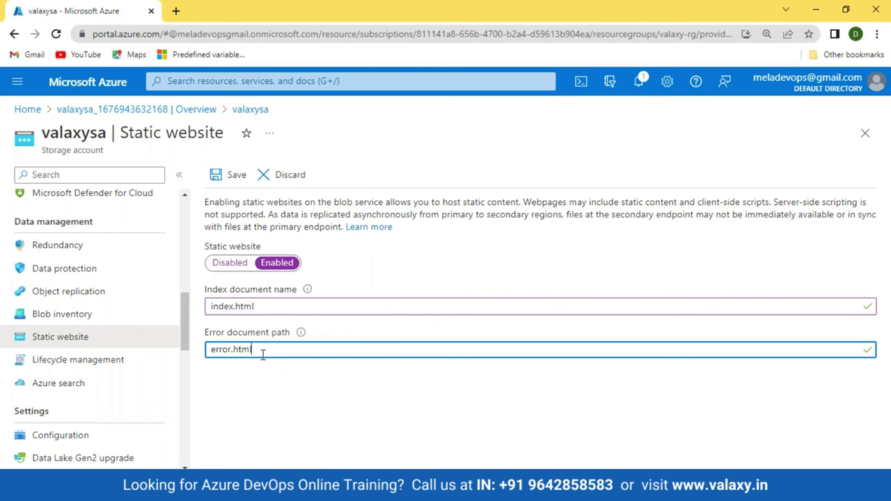
click(217, 175)
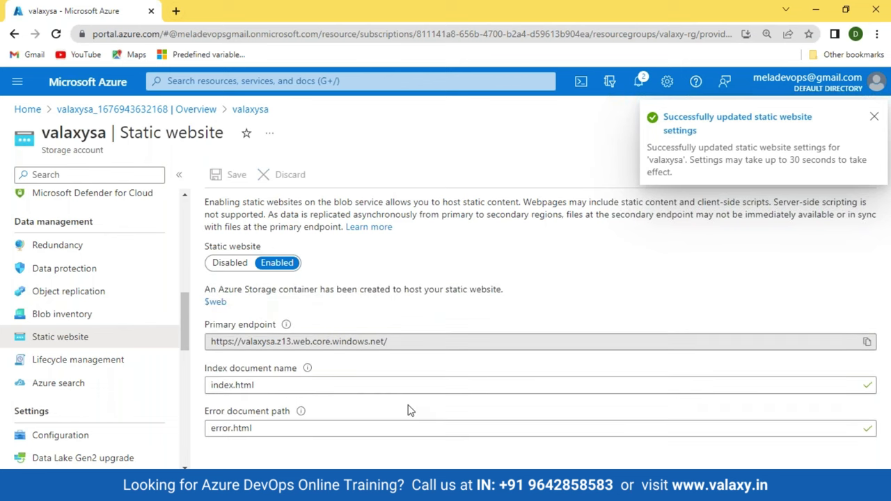
drag(206, 345, 415, 348)
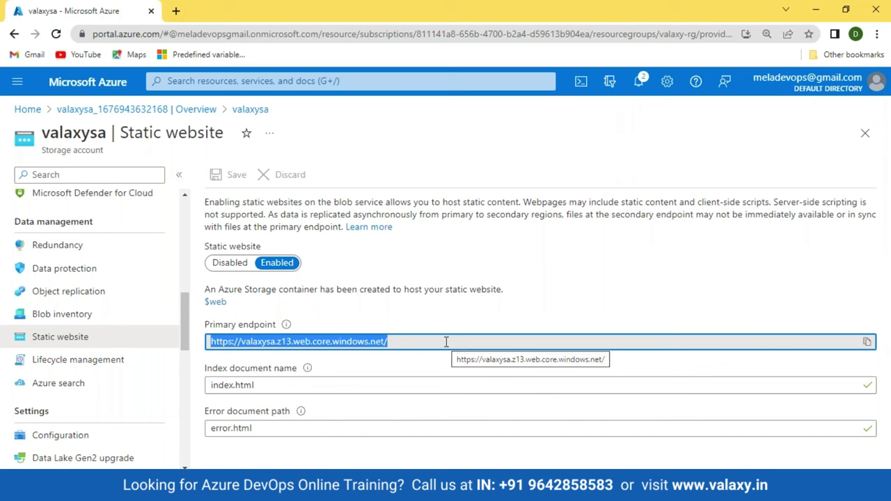
click(420, 341)
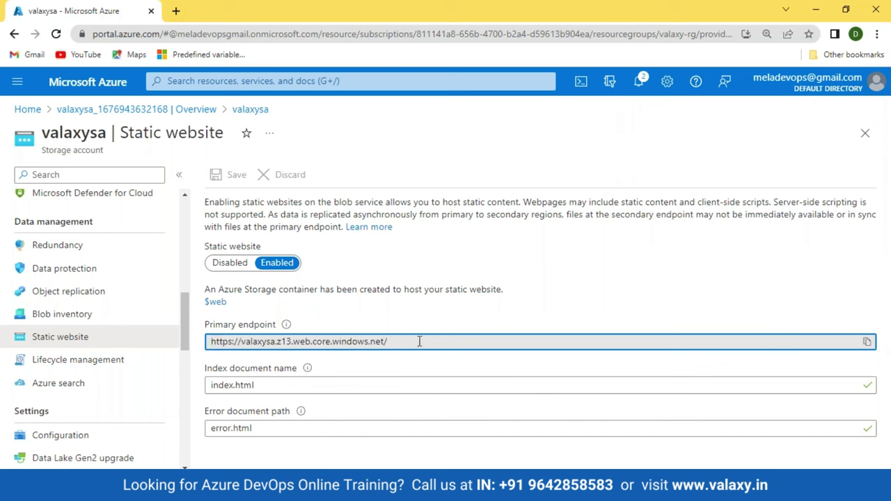
drag(245, 341, 263, 342)
drag(277, 341, 237, 342)
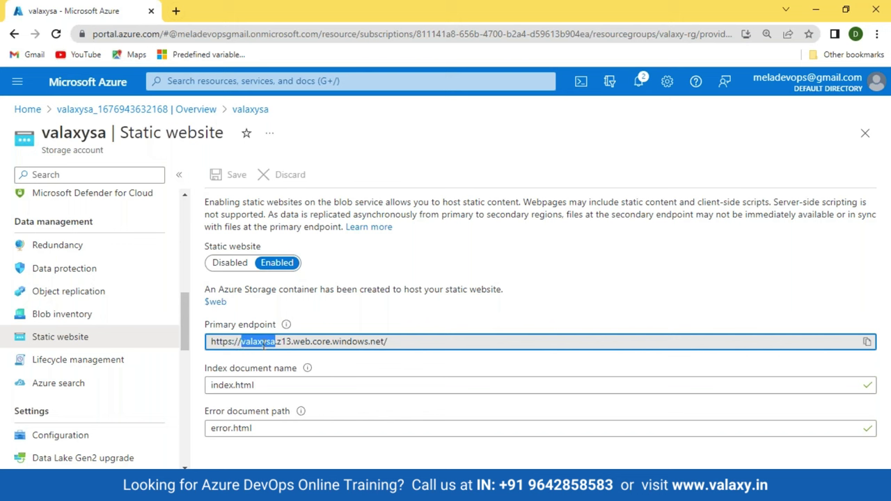
drag(279, 341, 285, 343)
click(293, 341)
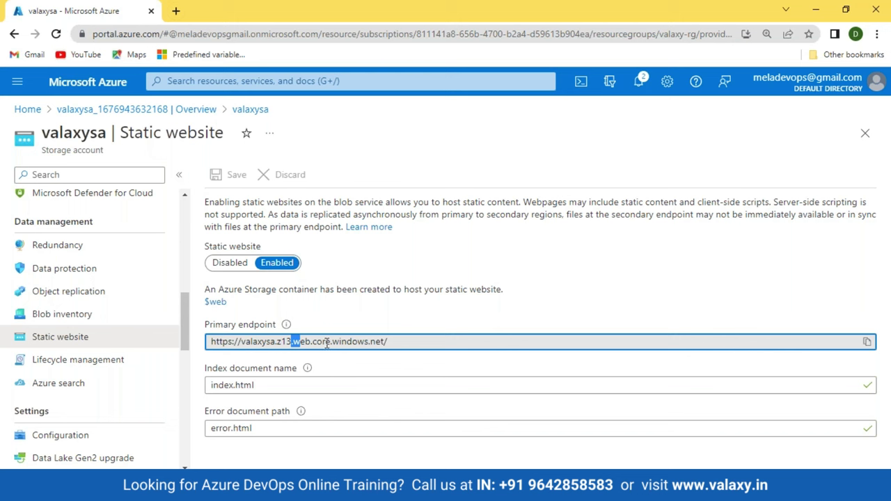
drag(439, 337, 173, 339)
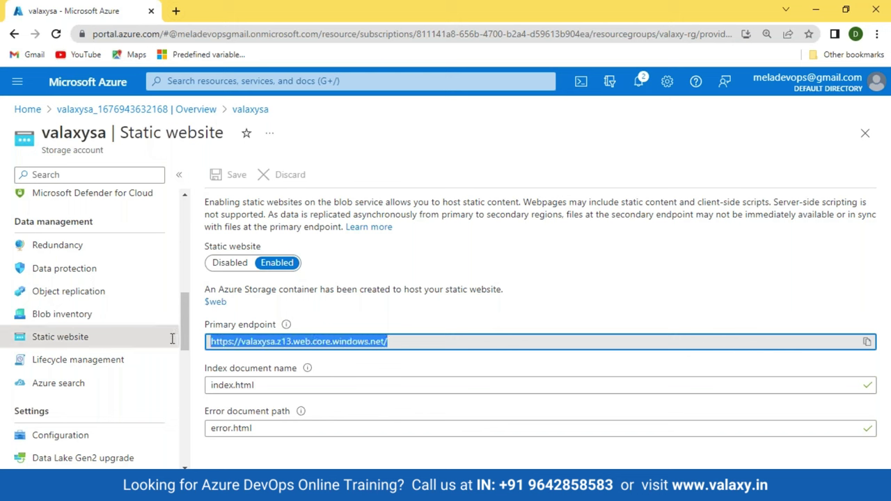
click(867, 342)
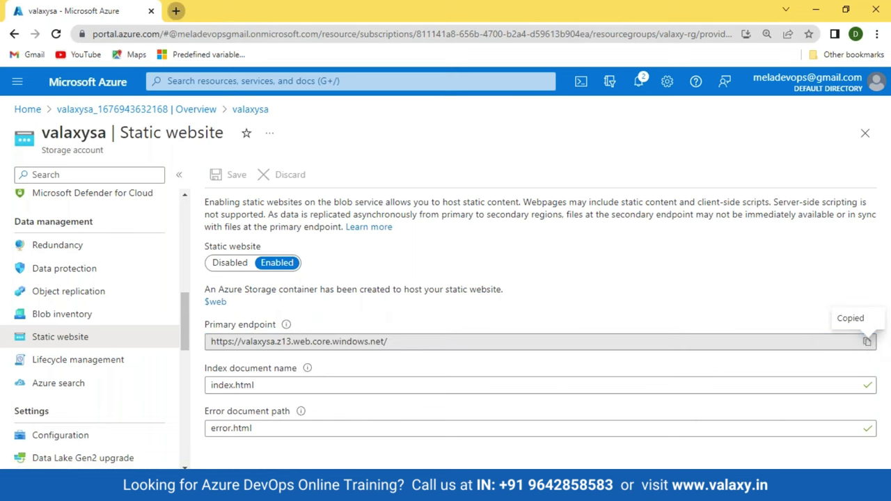
click(176, 11)
Step: Paste and load the static website endpoint in a new tab, which returns a 404 error
key(ctrl+v)
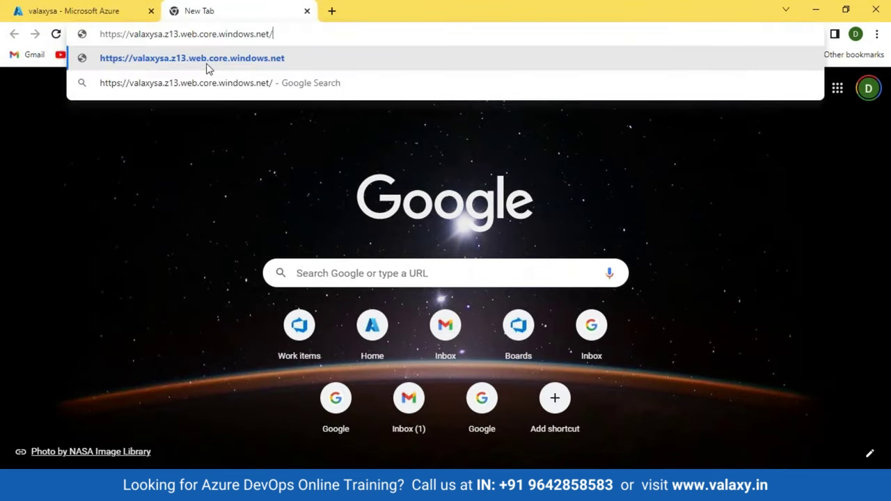
key(Return)
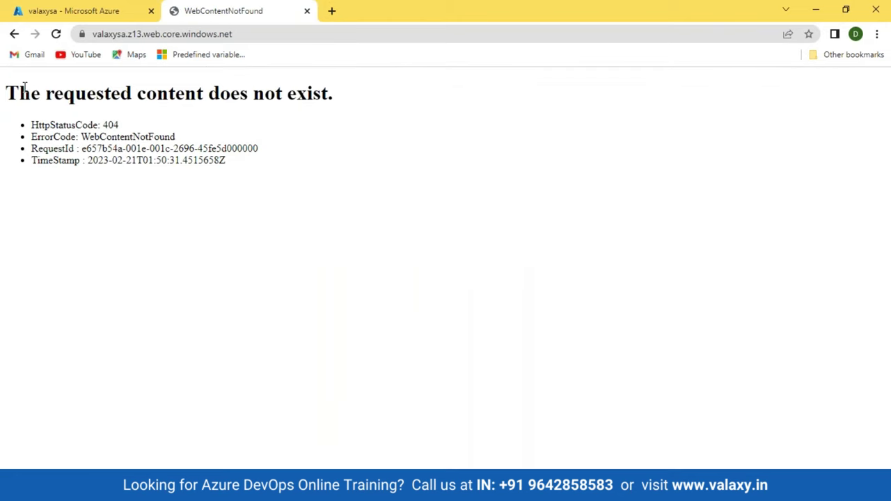
drag(24, 87, 265, 253)
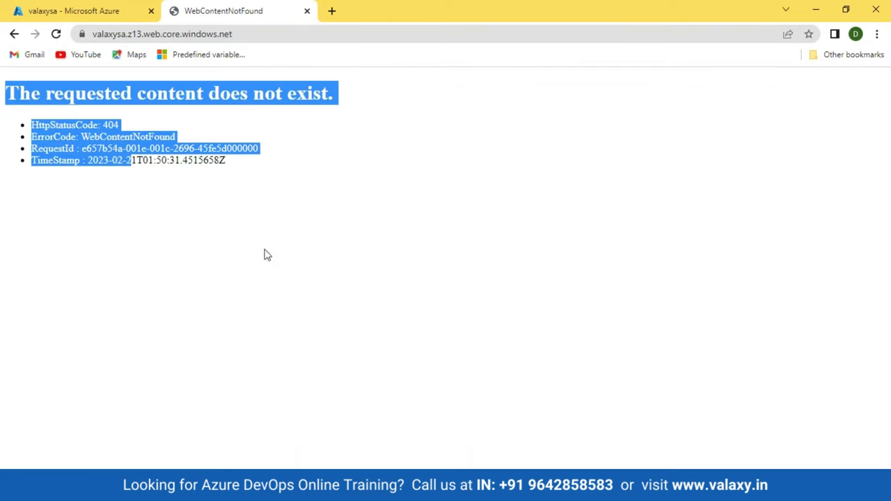
click(292, 220)
Step: Back in the Azure portal, open valaxysa's Containers list showing $logs and $web
click(91, 13)
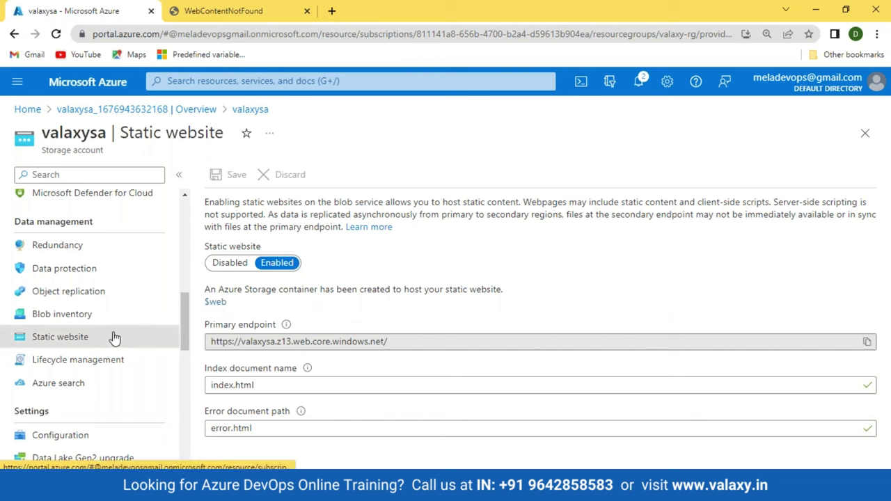
scroll(111, 338, up, 5)
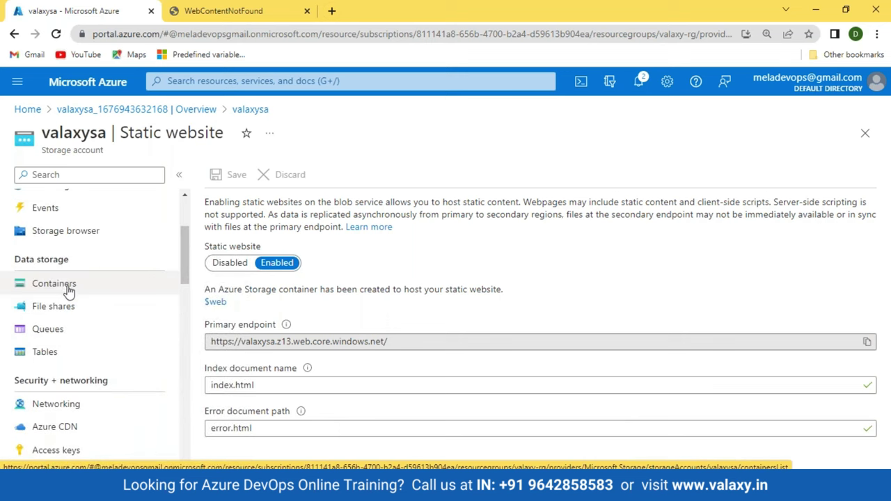
click(69, 291)
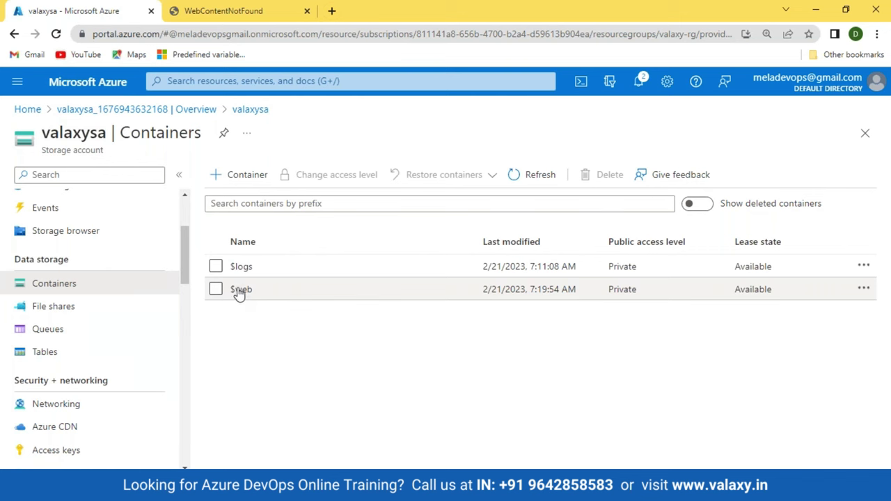
Step: Upload index.html and error.html from the Desktop into the $web container, then return to the deployment overview
click(241, 290)
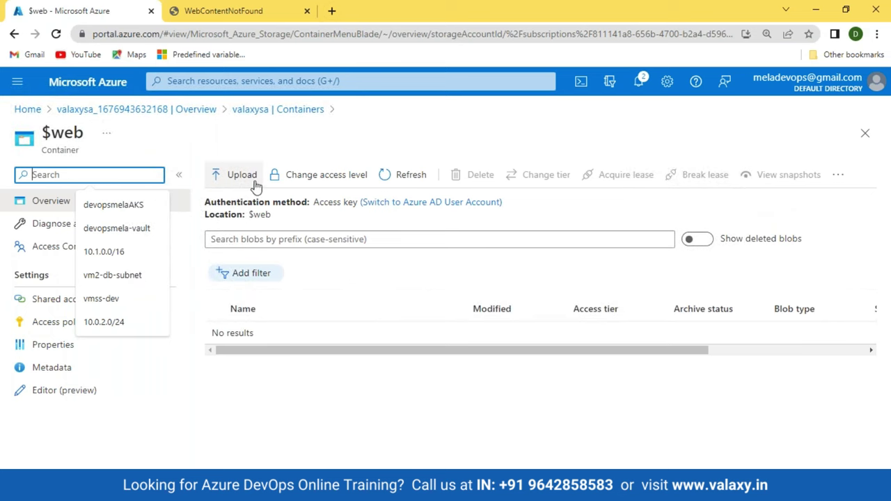
click(231, 177)
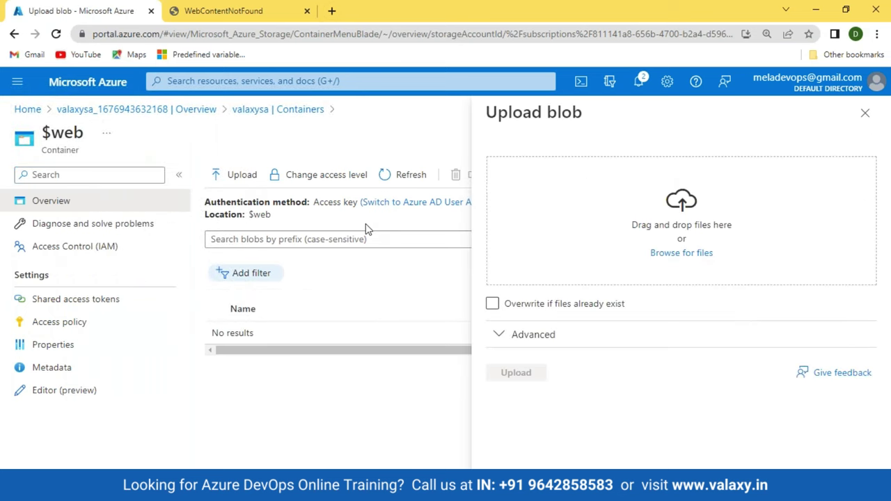
click(676, 255)
click(55, 289)
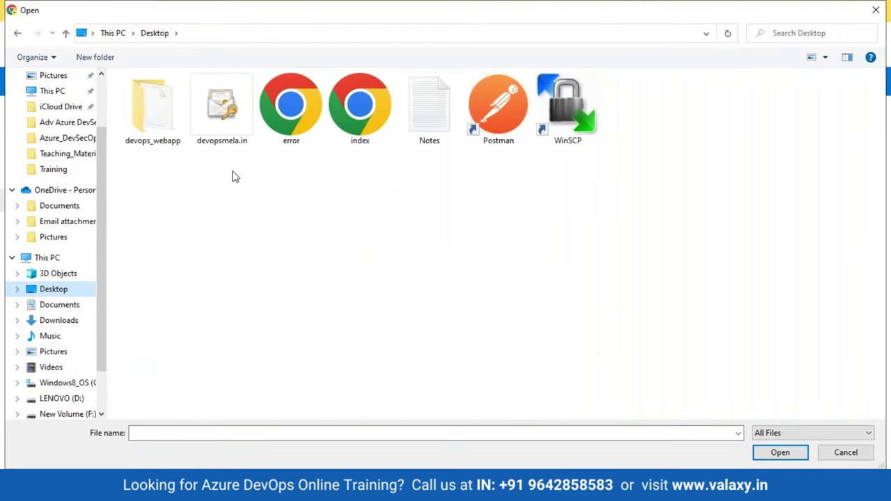
click(291, 136)
ctrl+click(344, 133)
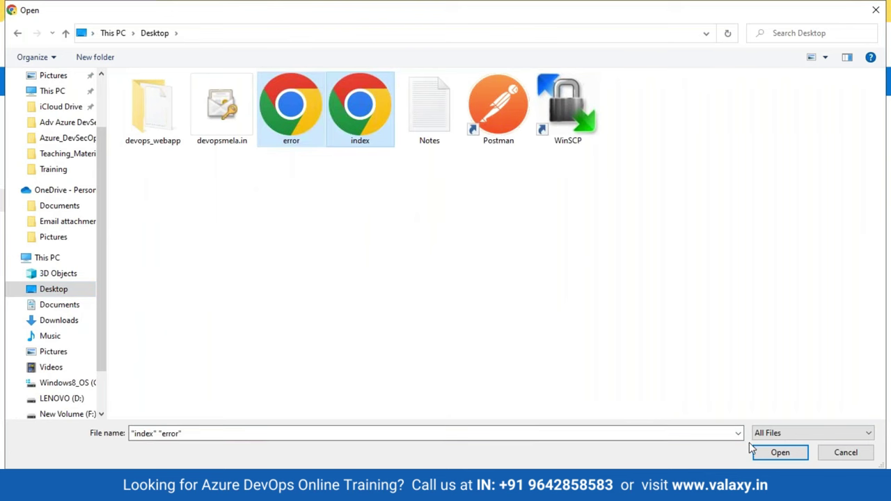
click(767, 453)
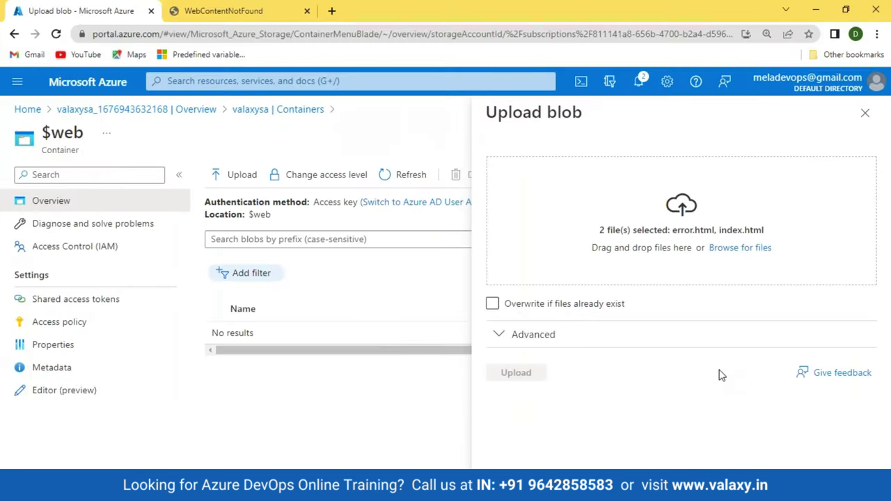
click(515, 376)
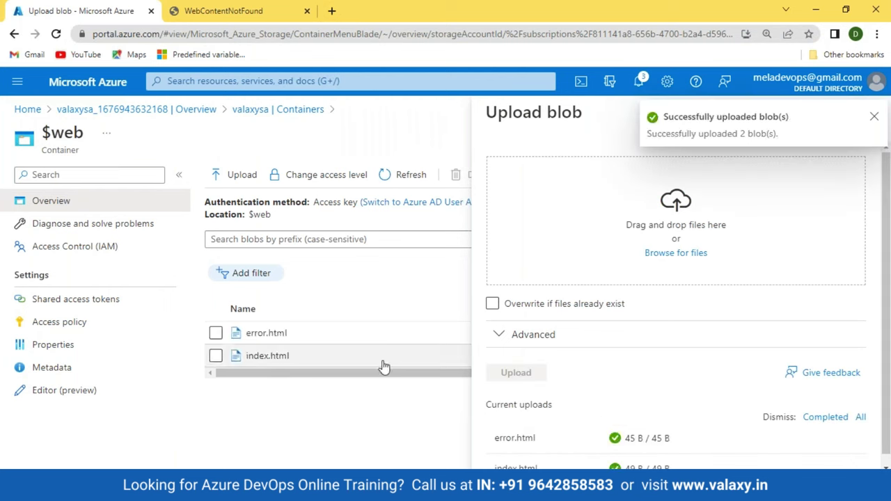
click(875, 116)
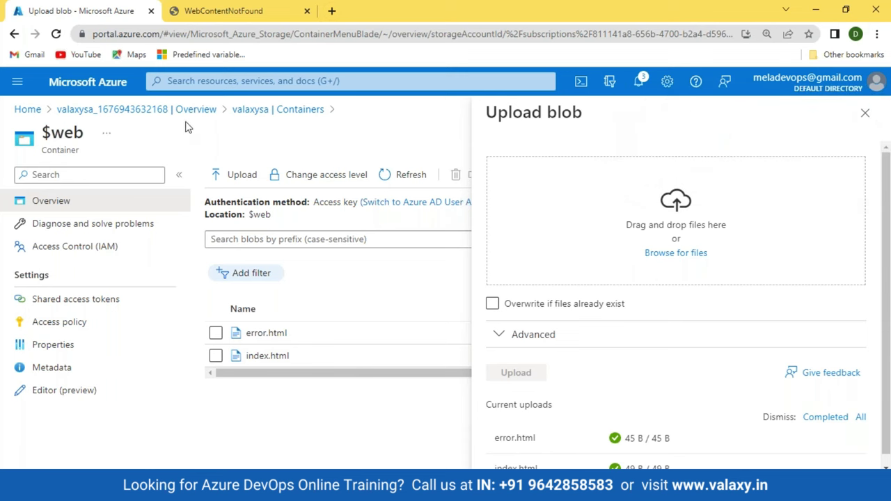
click(133, 111)
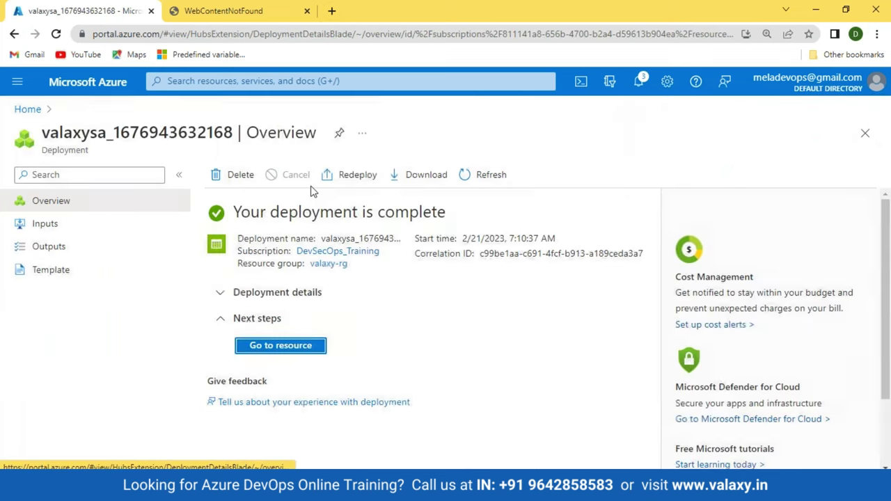
click(279, 346)
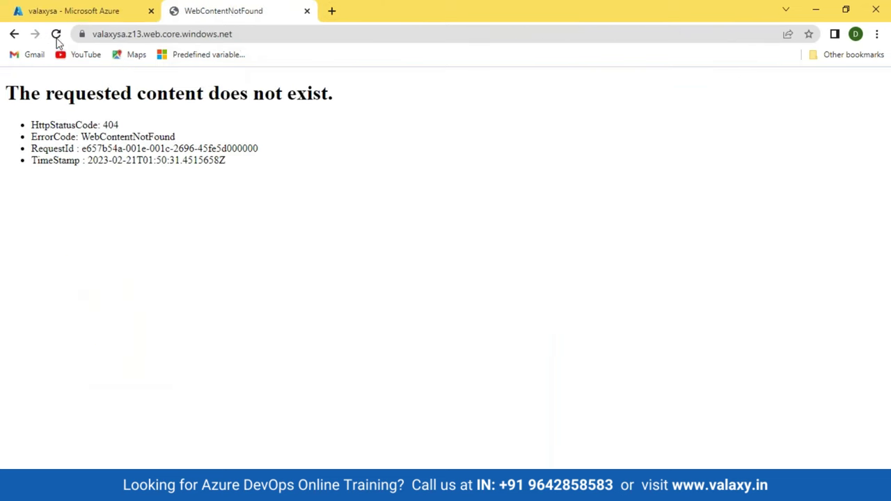
click(56, 39)
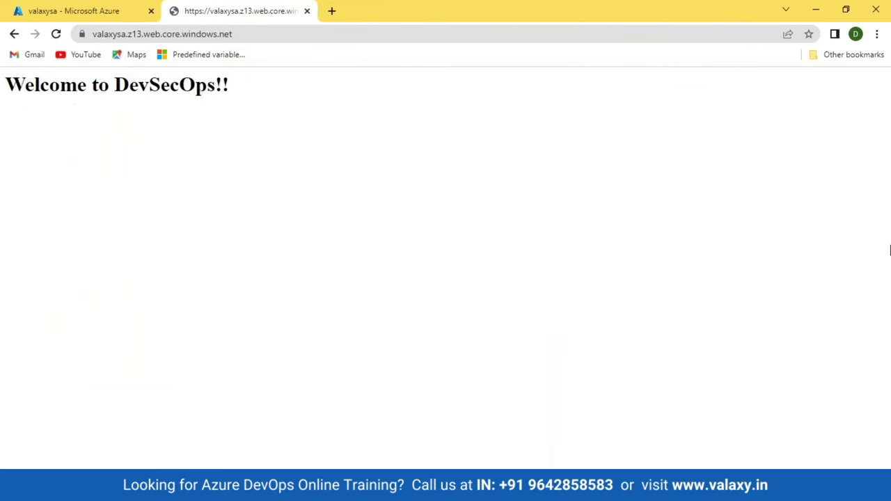
drag(7, 85, 229, 85)
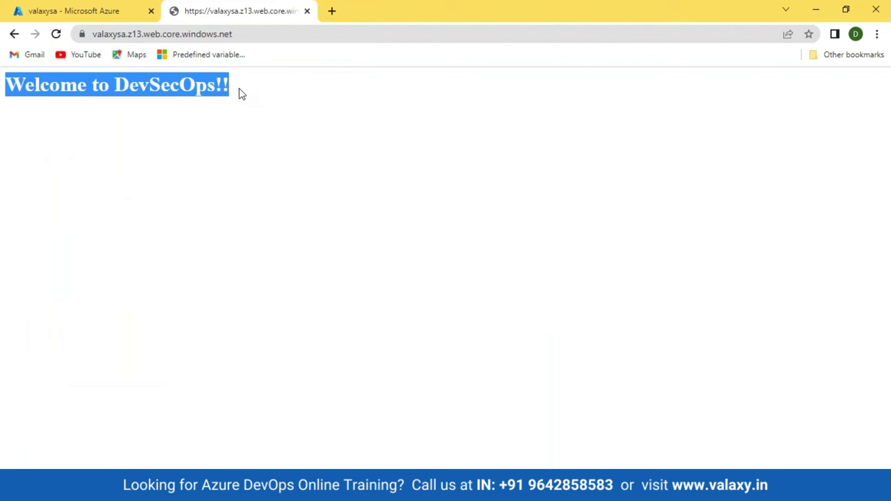
click(218, 183)
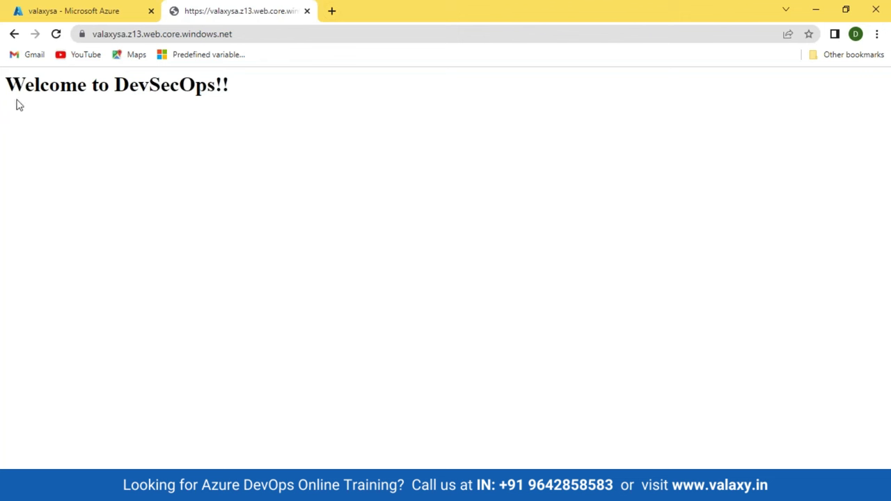
drag(4, 89, 513, 102)
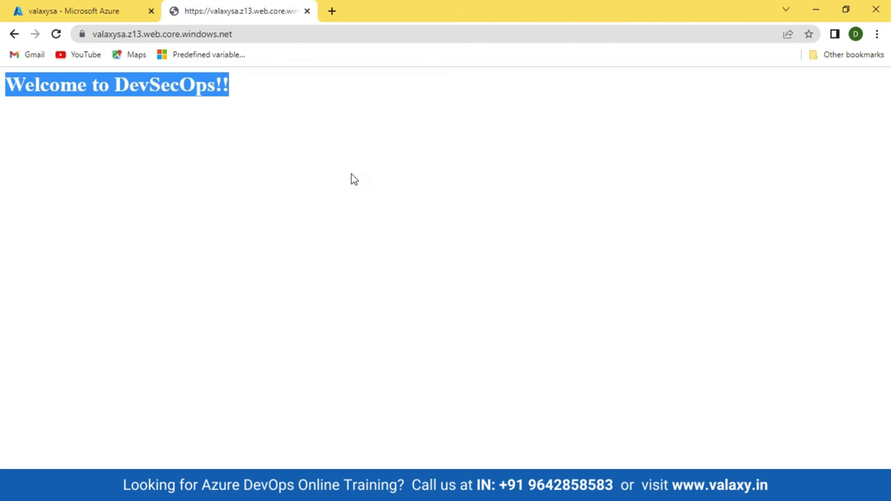
click(18, 94)
drag(2, 99, 507, 104)
Step: Delete index.html and its snapshots from the $web container
click(62, 9)
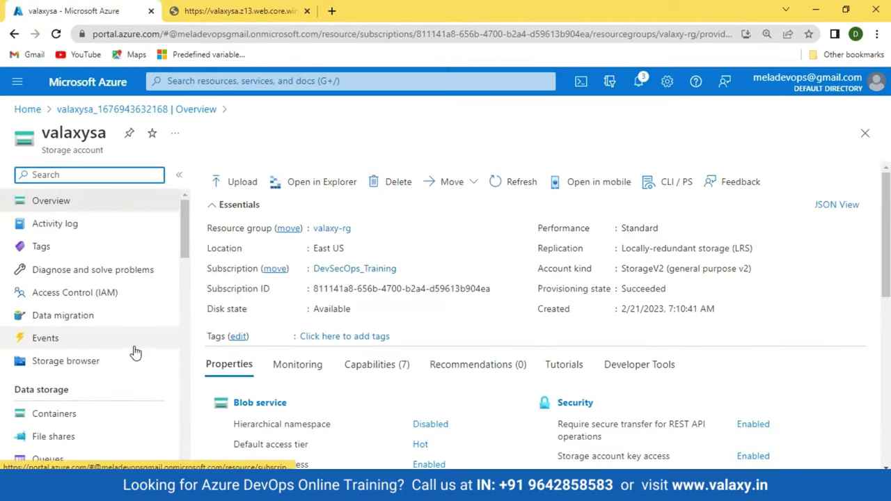
scroll(136, 353, down, 2)
click(55, 286)
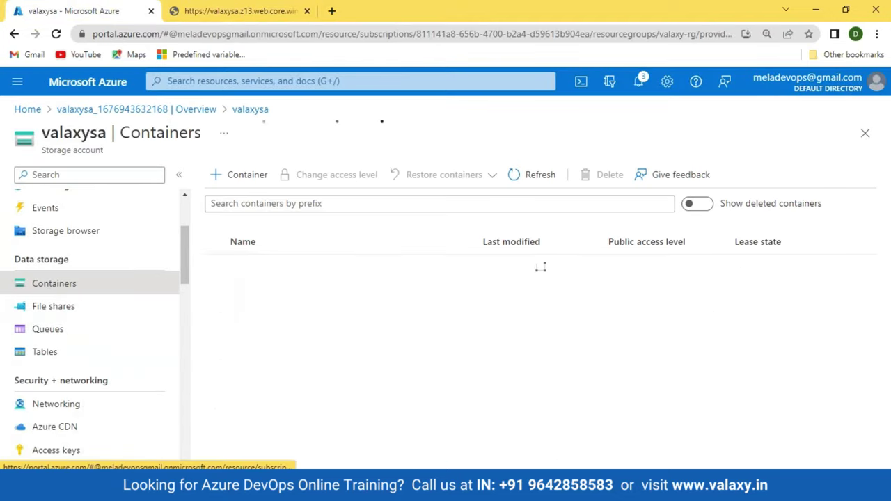
click(239, 287)
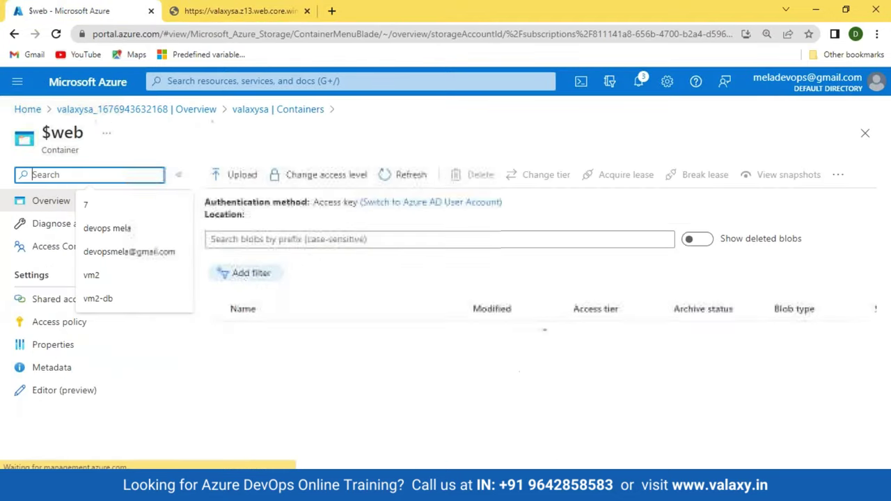
click(215, 355)
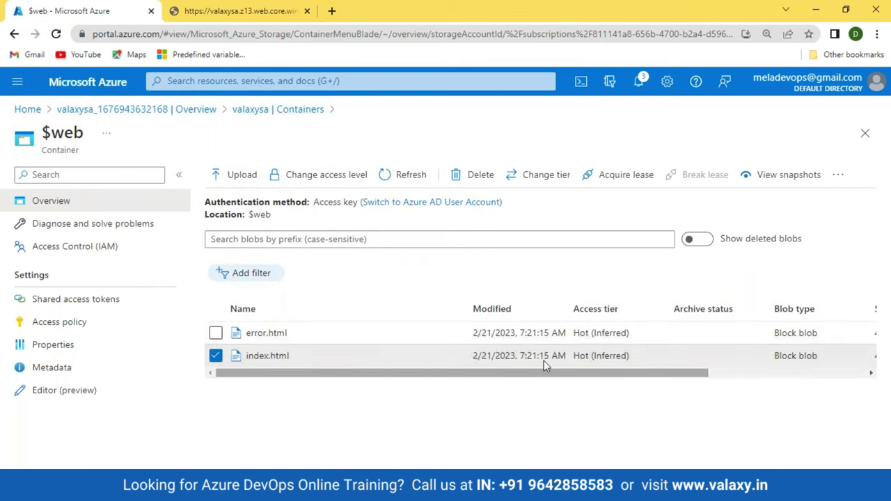
click(480, 180)
click(249, 347)
click(234, 381)
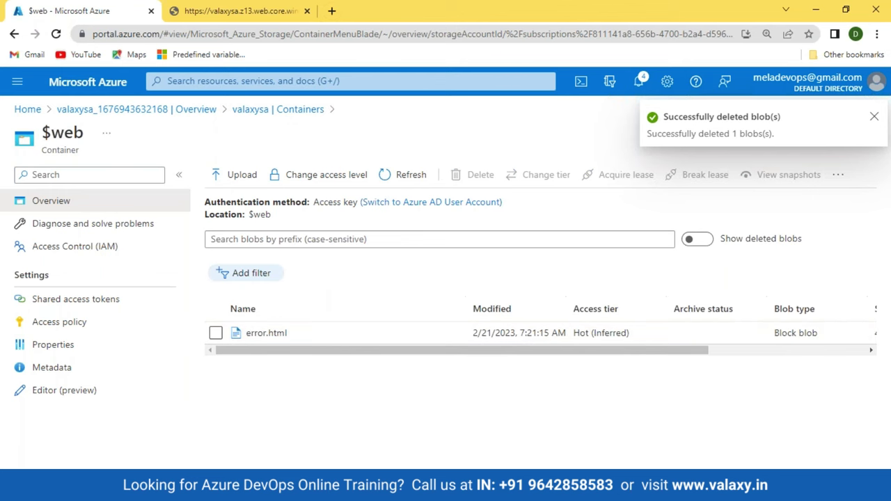
Step: Reload the website tab to see the "Fage not found!!" error page
click(185, 12)
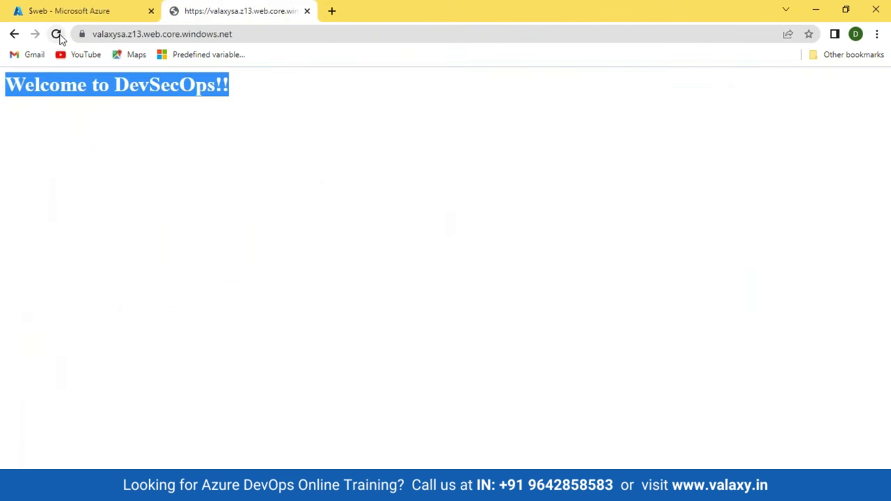
click(59, 38)
drag(4, 93, 780, 297)
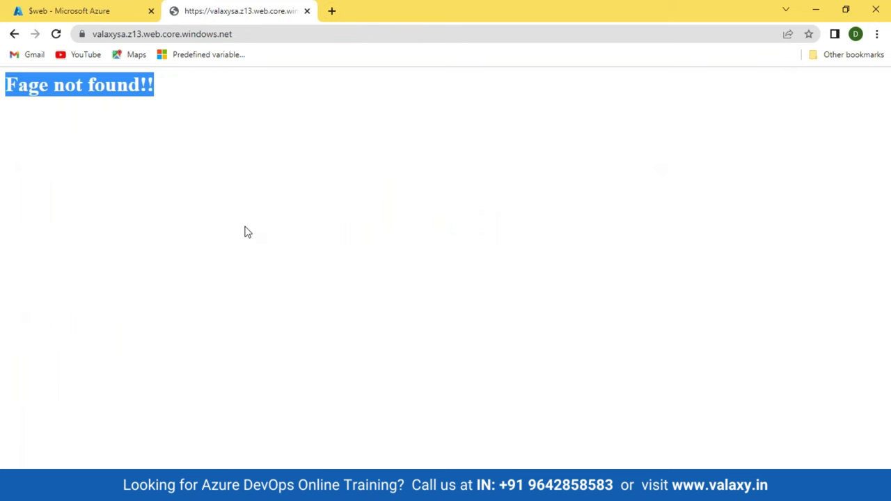
Step: Re-upload index.html from the Desktop into the $web container
click(84, 11)
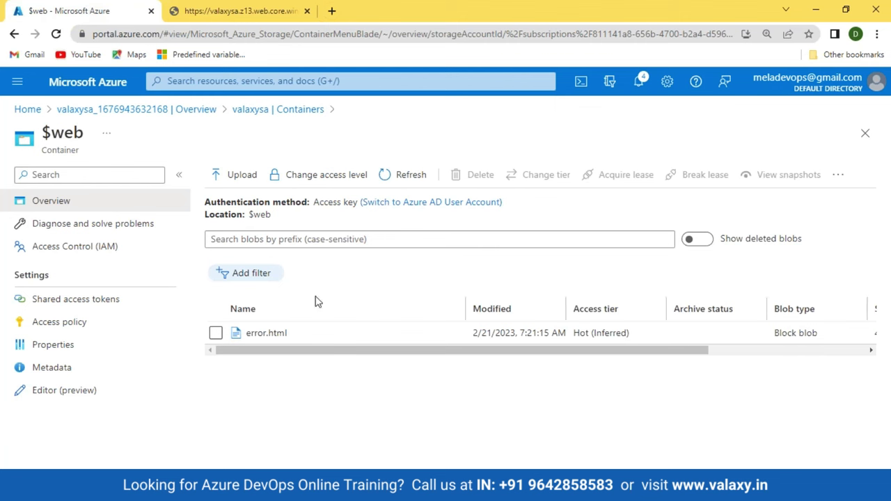
click(241, 178)
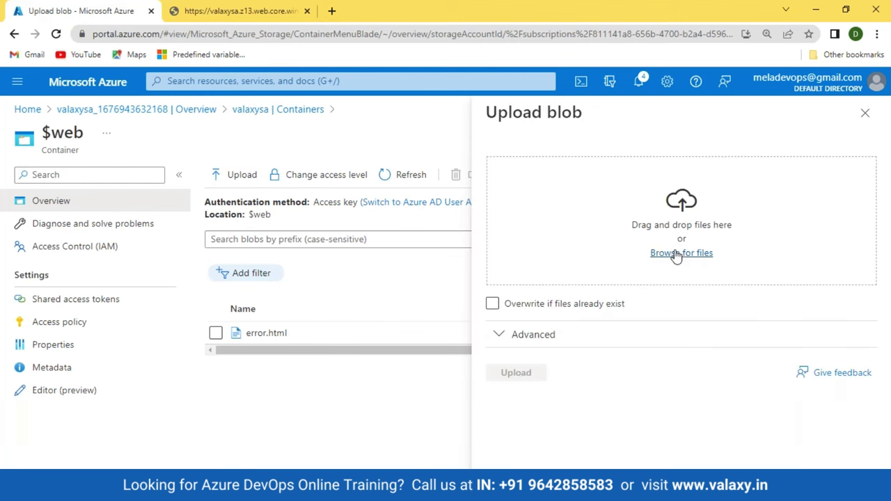
click(675, 255)
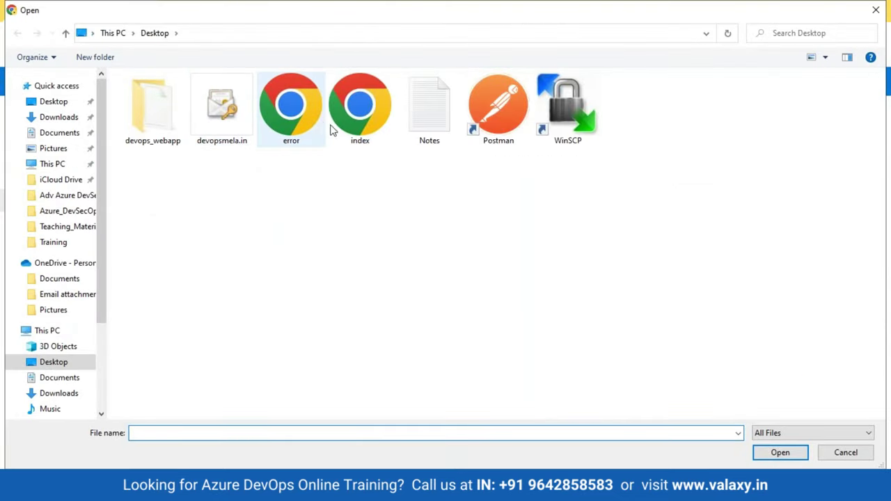
click(351, 111)
click(792, 452)
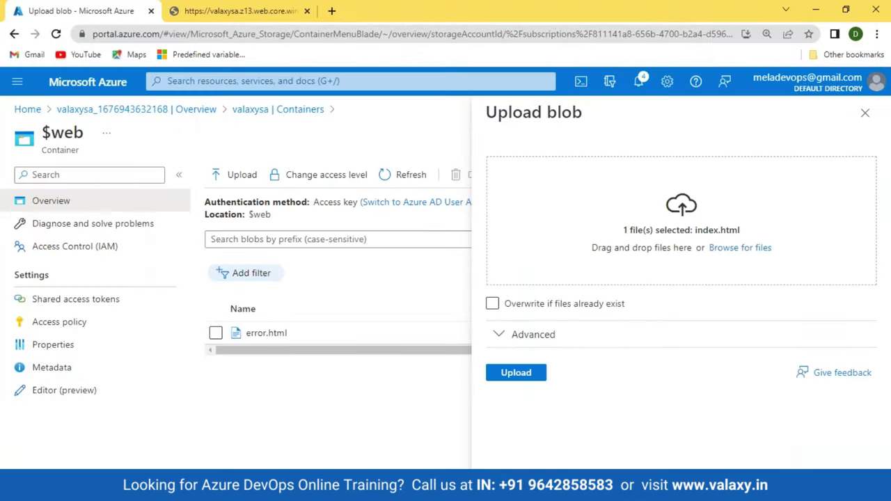
click(516, 372)
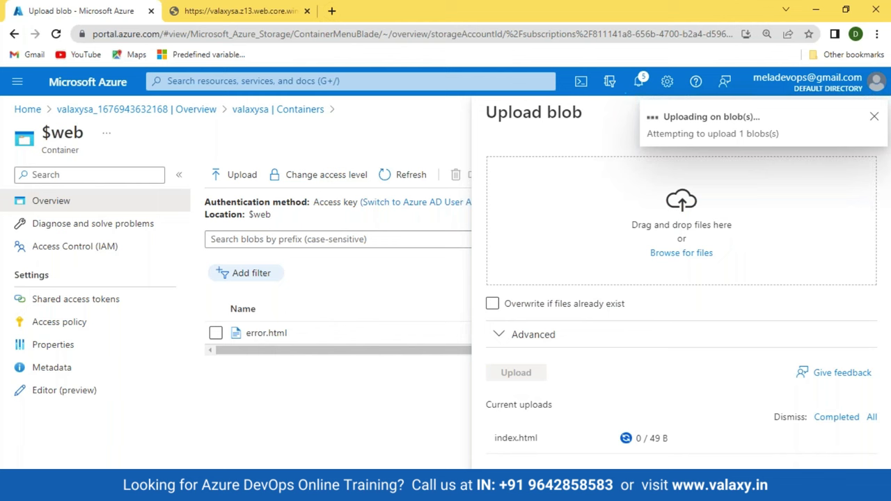
Step: Reload the site to confirm "Welcome to DevSecOps!!" returns, close its window, and go to Azure Home
click(208, 11)
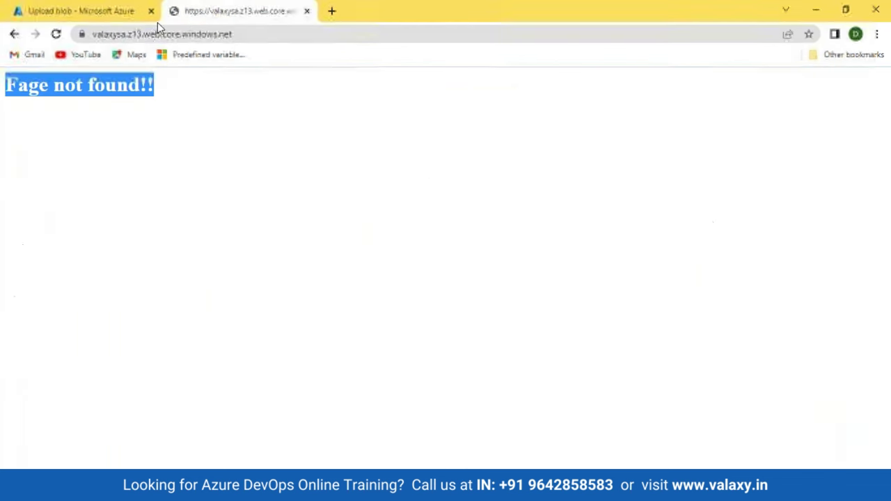
click(55, 34)
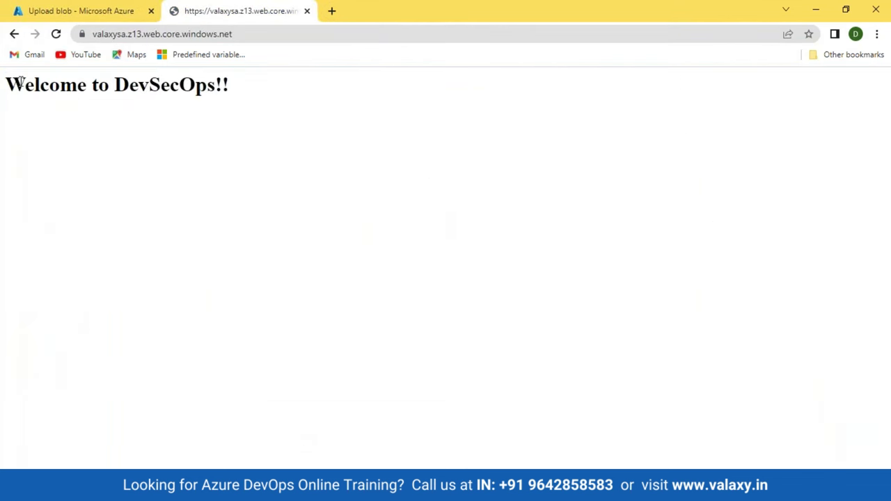
drag(4, 85, 887, 221)
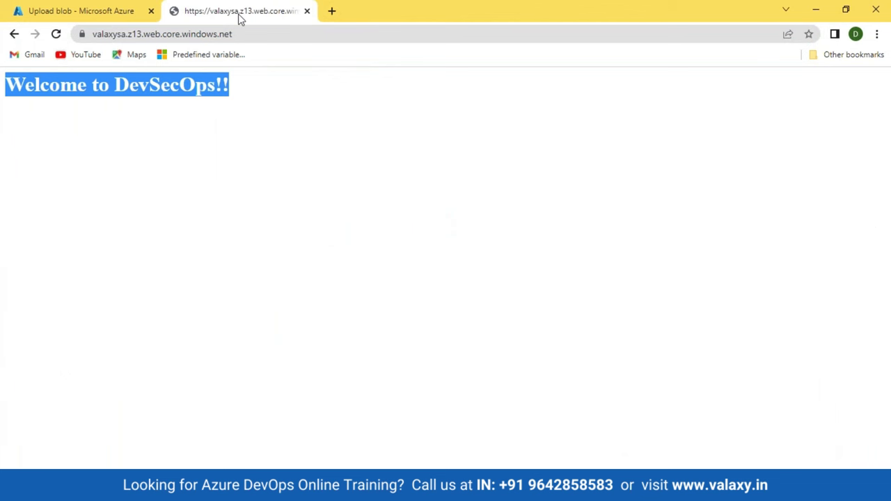
drag(238, 18, 178, 134)
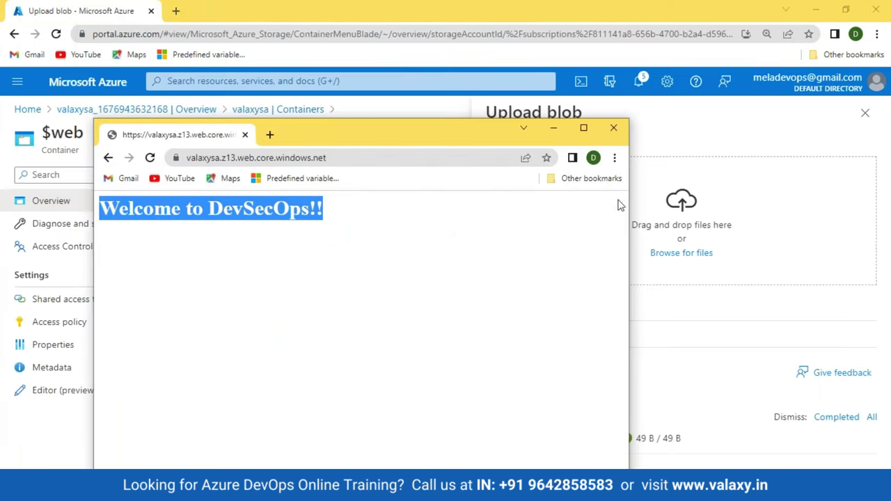
click(613, 132)
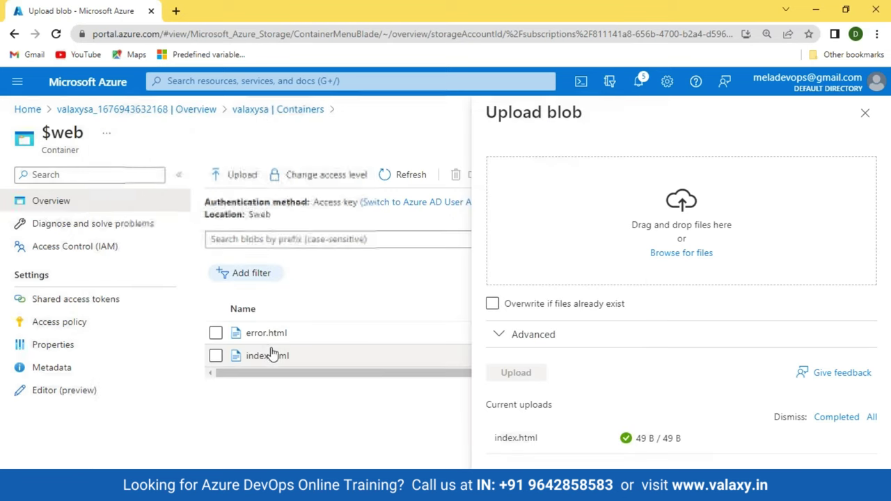
click(866, 114)
click(28, 109)
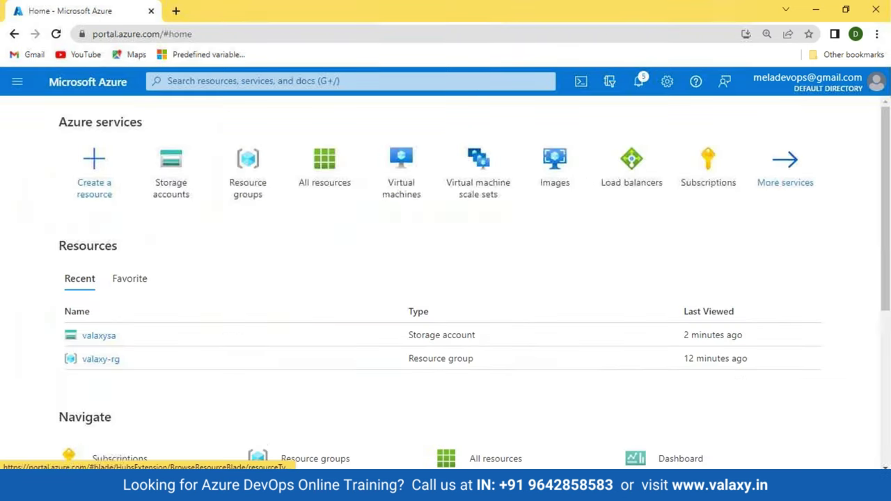
Step: From Home, open Storage accounts and select valaxysa to view its overview
click(161, 188)
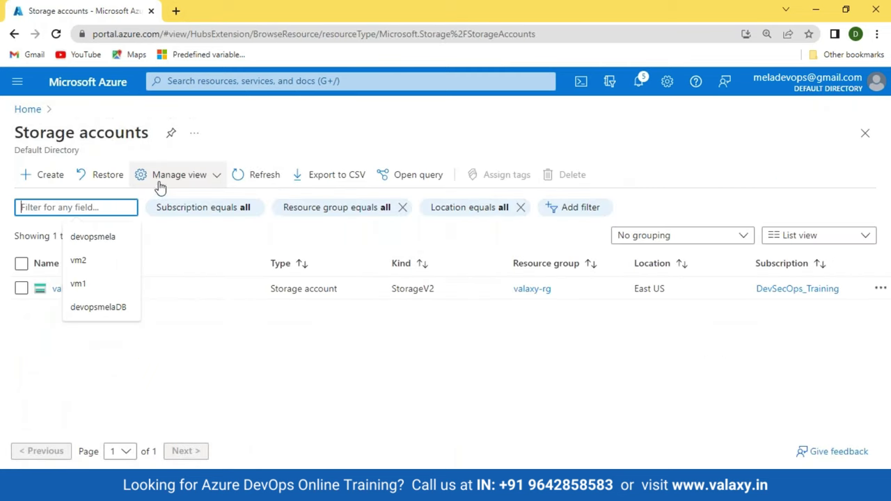
click(60, 290)
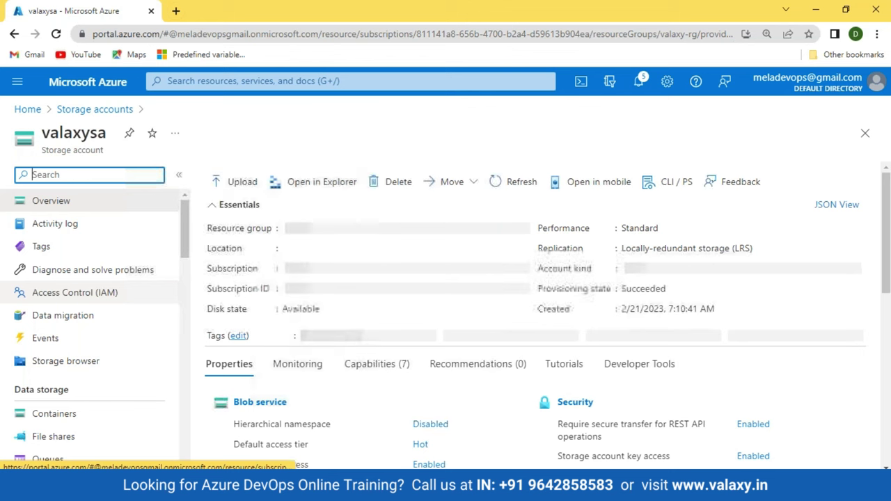
scroll(90, 292, down, 2)
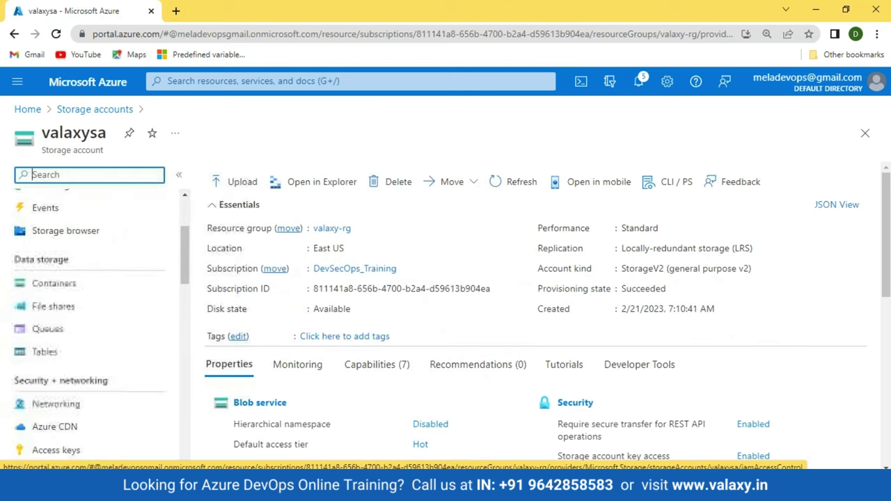
scroll(69, 297, down, 4)
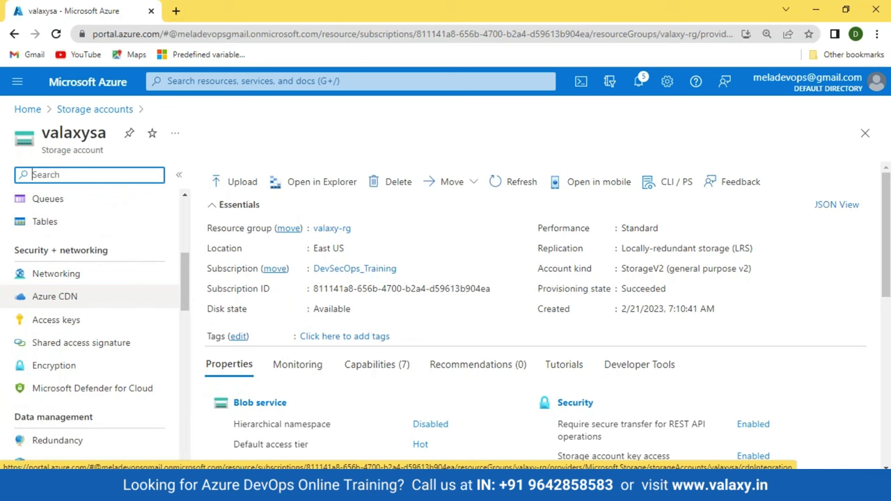
scroll(69, 292, down, 3)
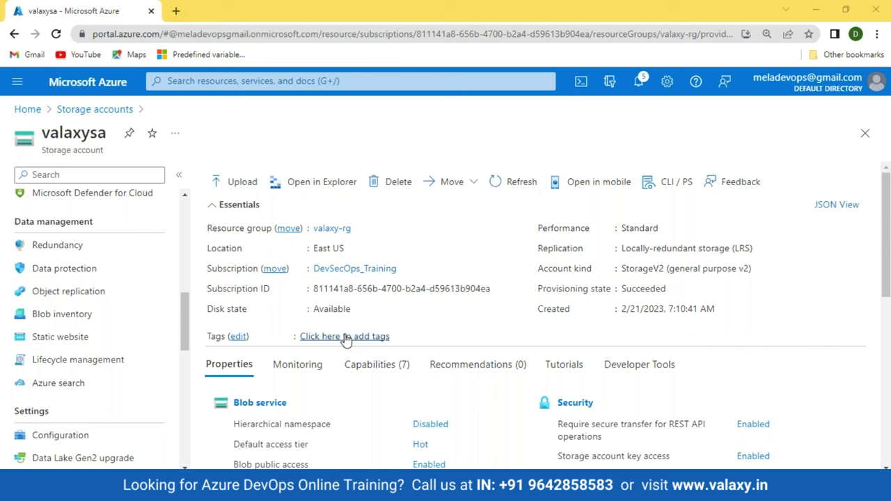
Step: Search for paint in the Windows Start menu and launch Paint
key(super)
text(paint)
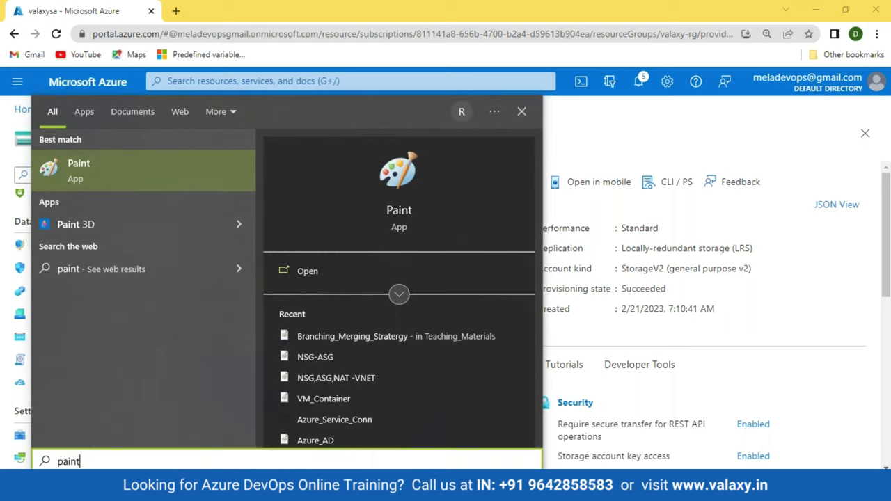
key(Return)
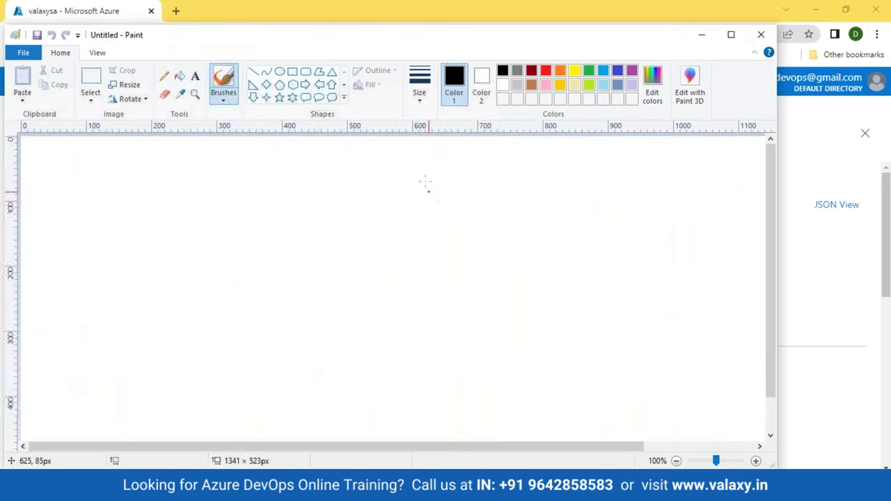
Step: Maximize Paint and draw an ellipse on the blank canvas
double_click(434, 43)
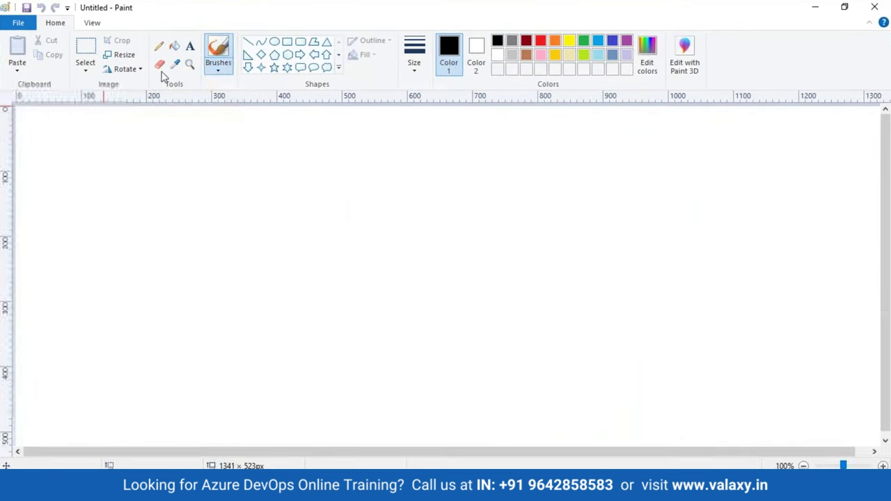
click(276, 43)
drag(76, 186, 330, 376)
drag(266, 308, 272, 298)
click(364, 324)
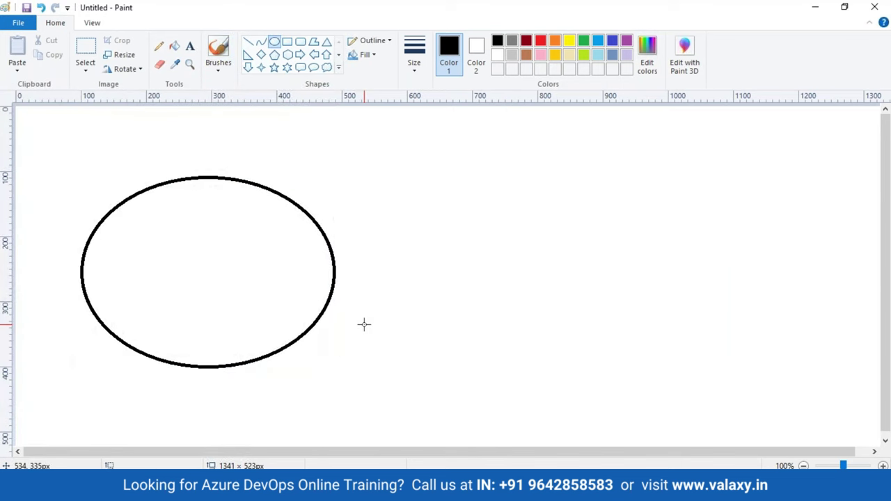
Step: Label the ellipse "File share..." with "100 GB" on the line below
click(190, 46)
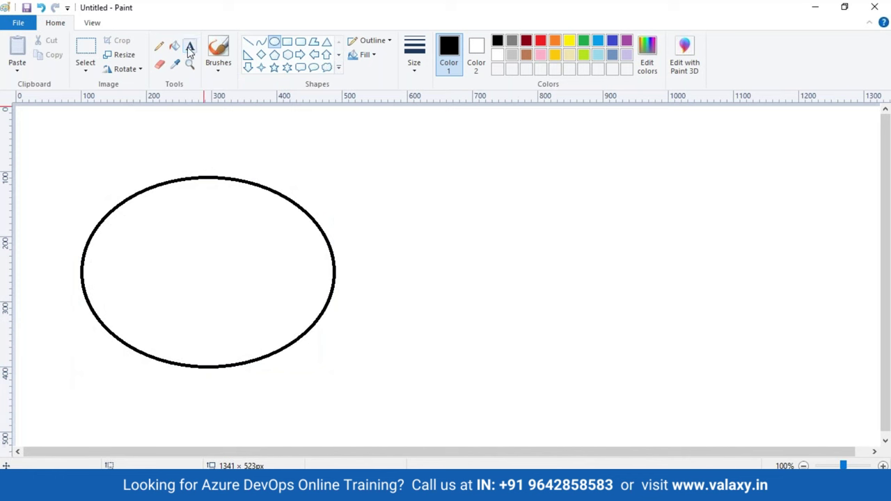
click(149, 267)
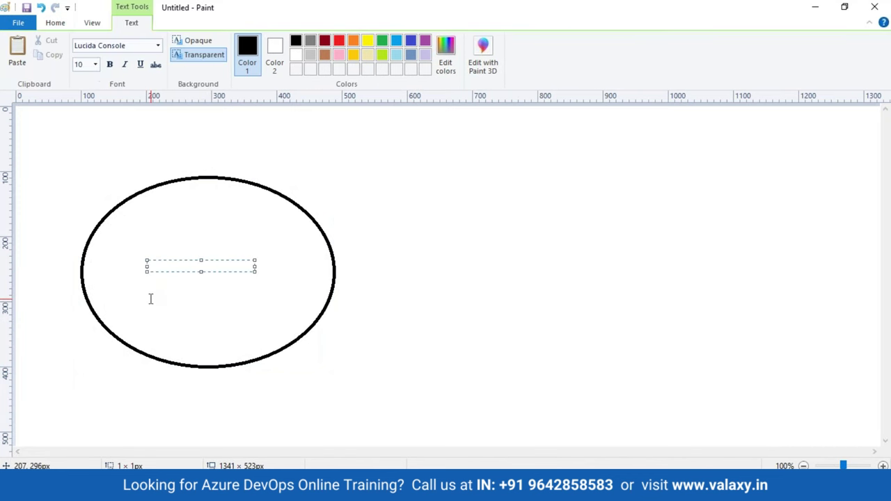
text(File share)
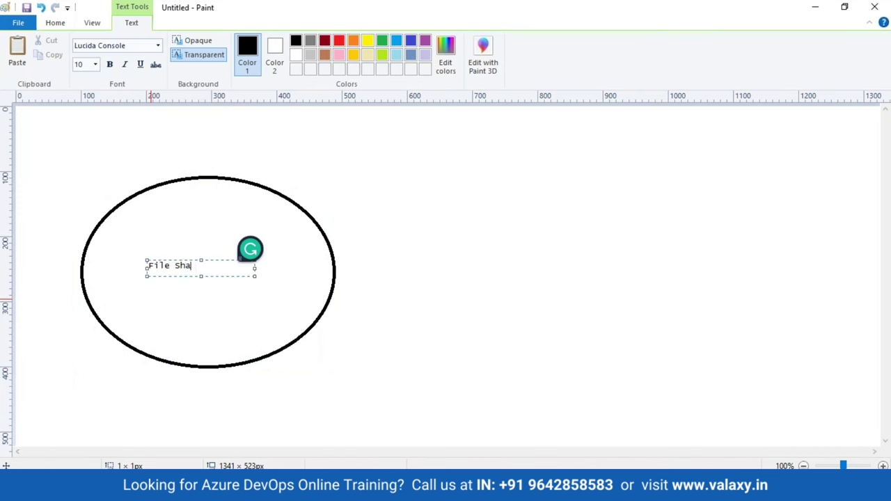
text(...)
key(Return)
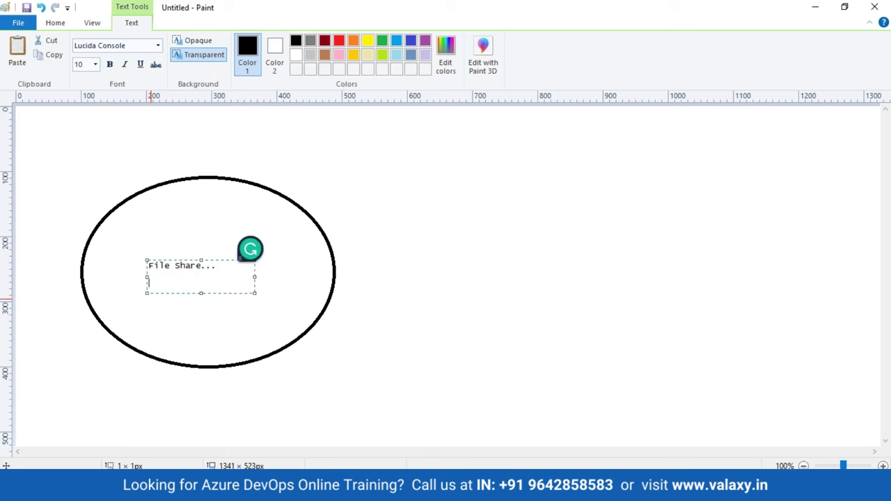
text(100 GB)
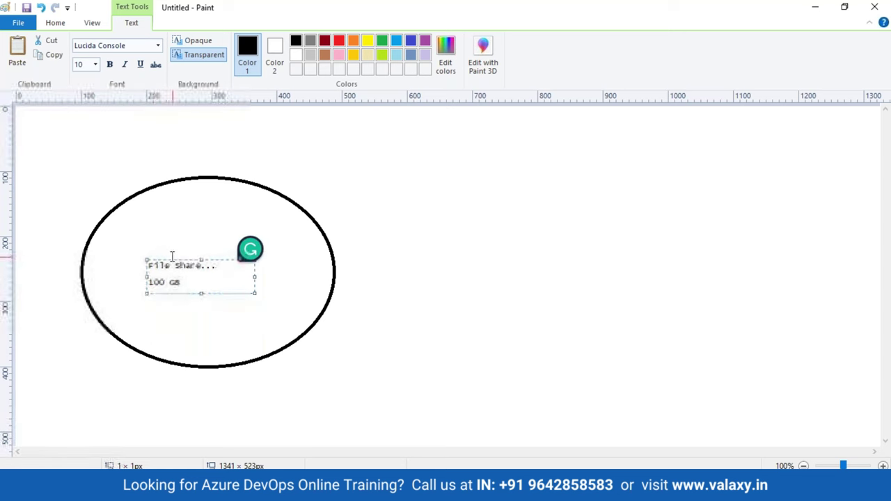
drag(174, 258, 193, 251)
click(481, 390)
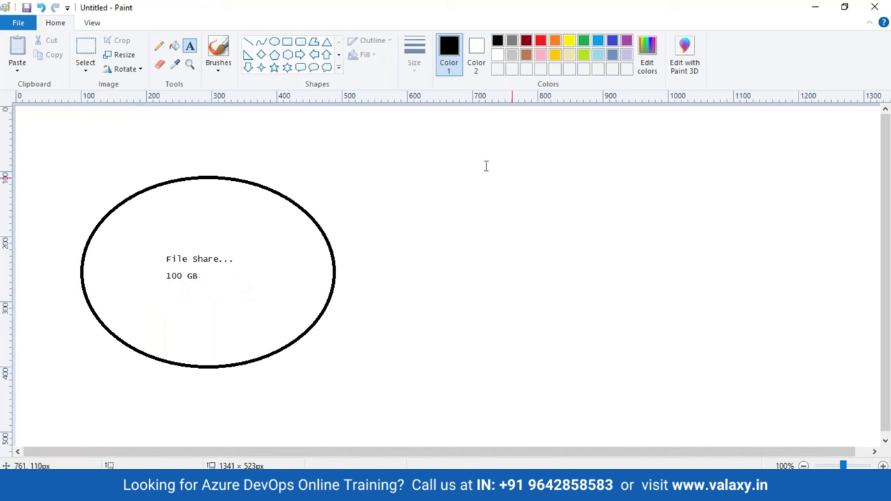
Step: Draw a tall rounded box on the right of the canvas and label it VM-1
click(300, 42)
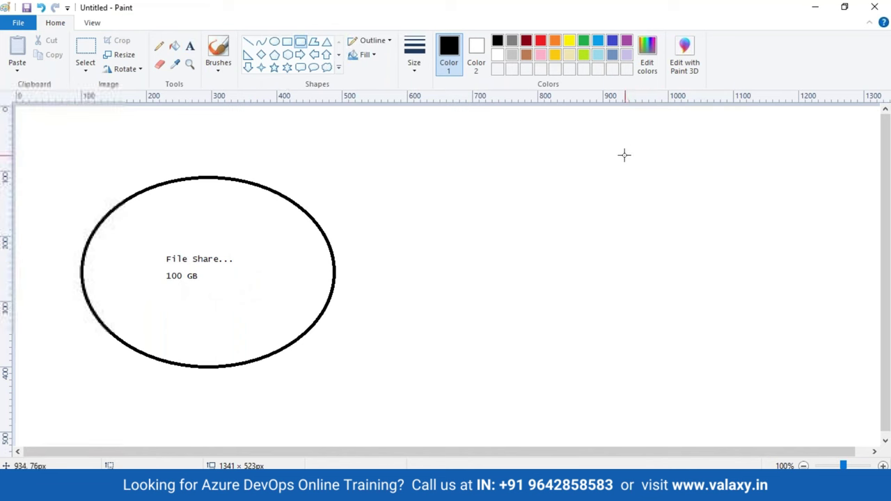
drag(623, 154, 808, 409)
click(288, 135)
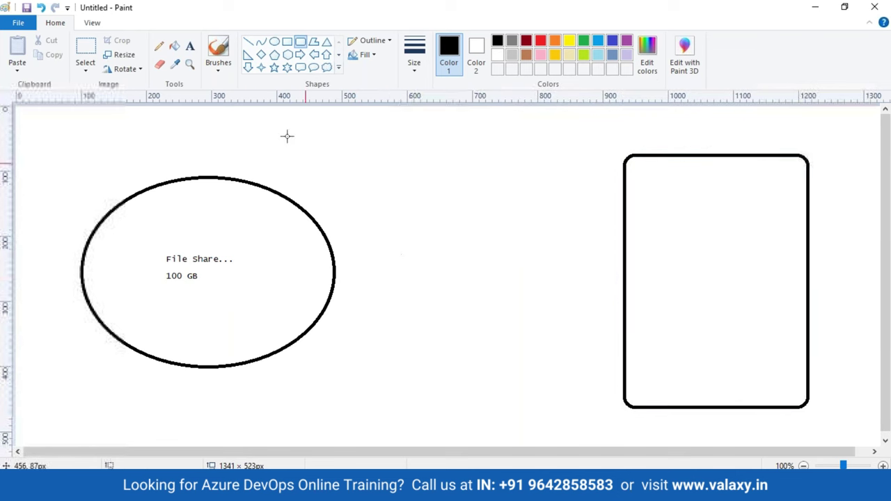
click(190, 45)
click(668, 261)
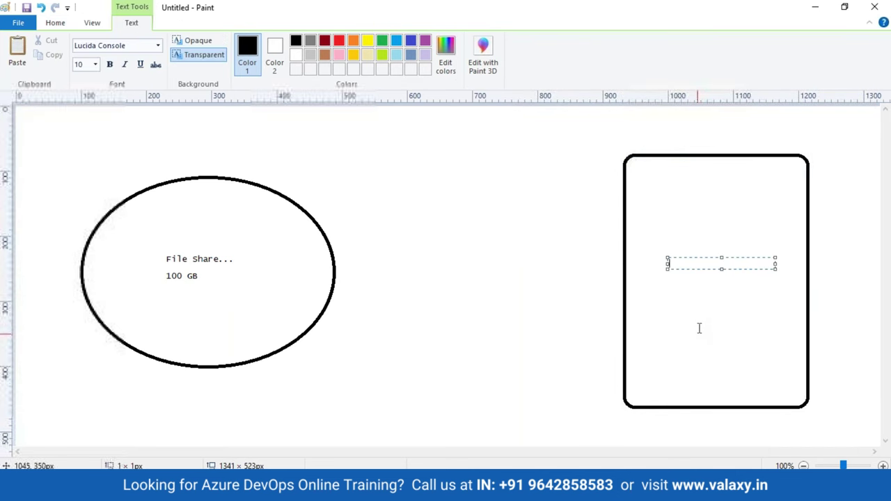
text(VM)
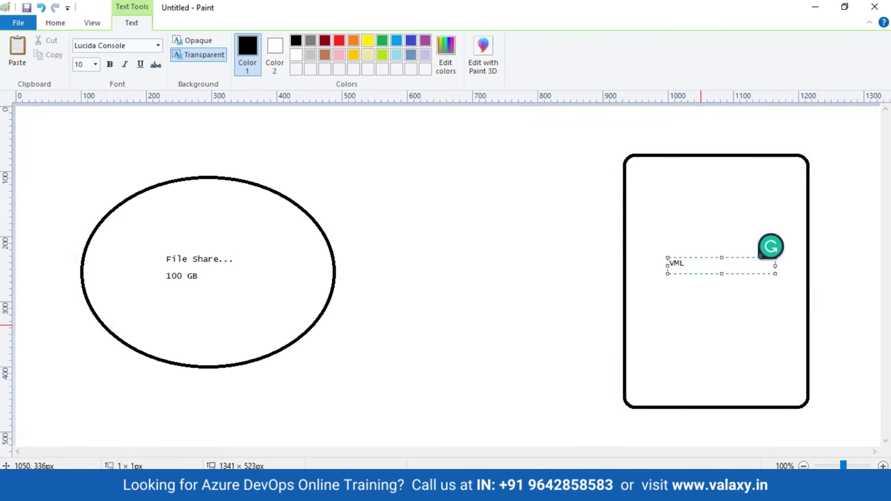
text(-1)
drag(699, 258, 720, 269)
click(859, 300)
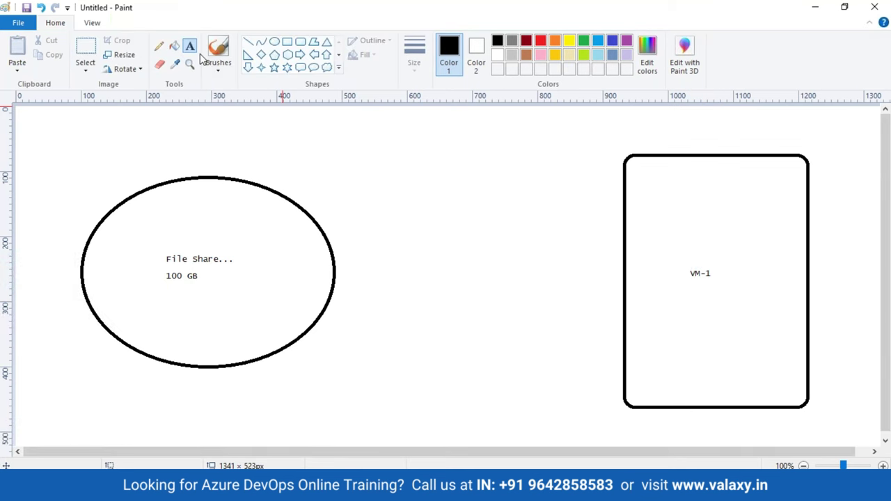
Step: Add a small orange rectangle inside the VM-1 box labelled 100 GB
click(288, 43)
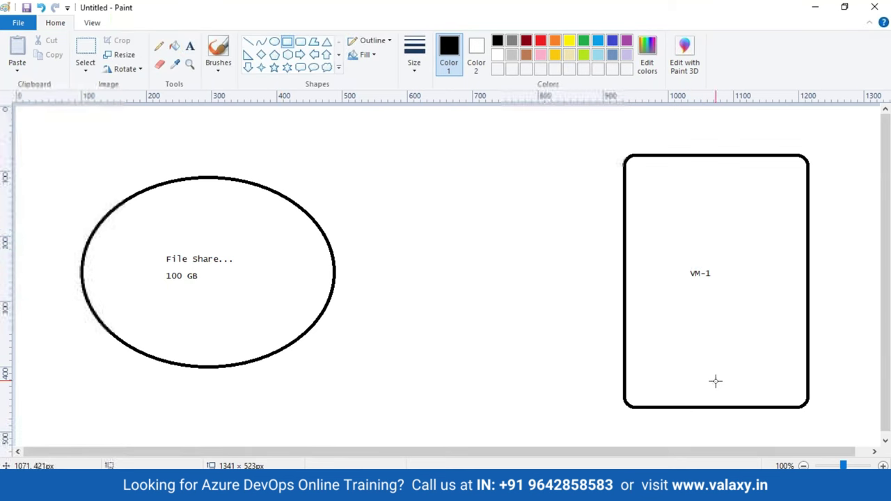
drag(665, 327, 781, 379)
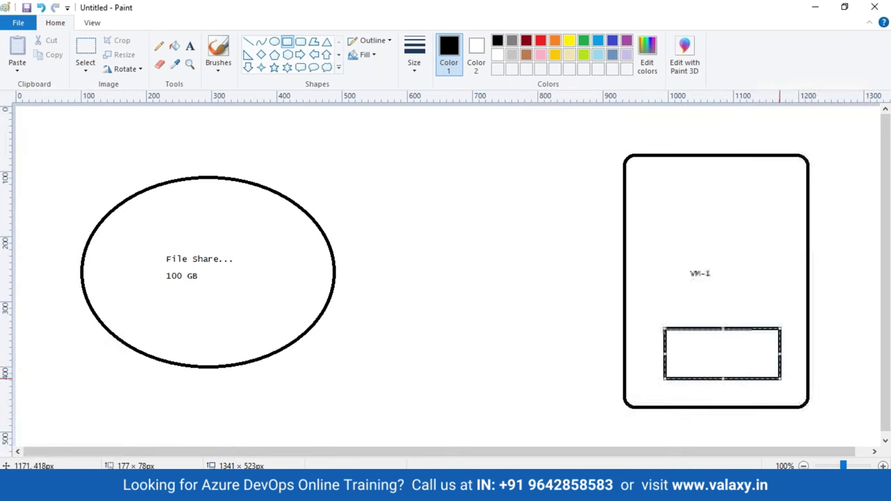
click(542, 43)
click(555, 41)
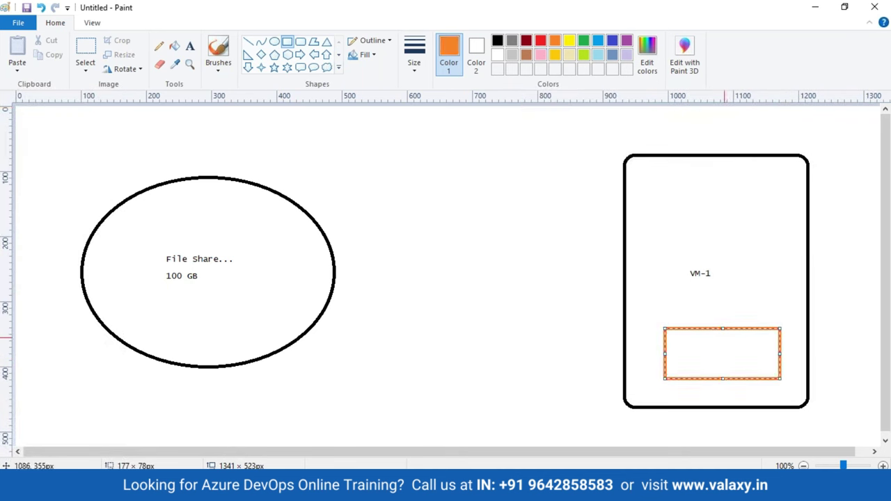
drag(724, 347, 718, 348)
click(523, 338)
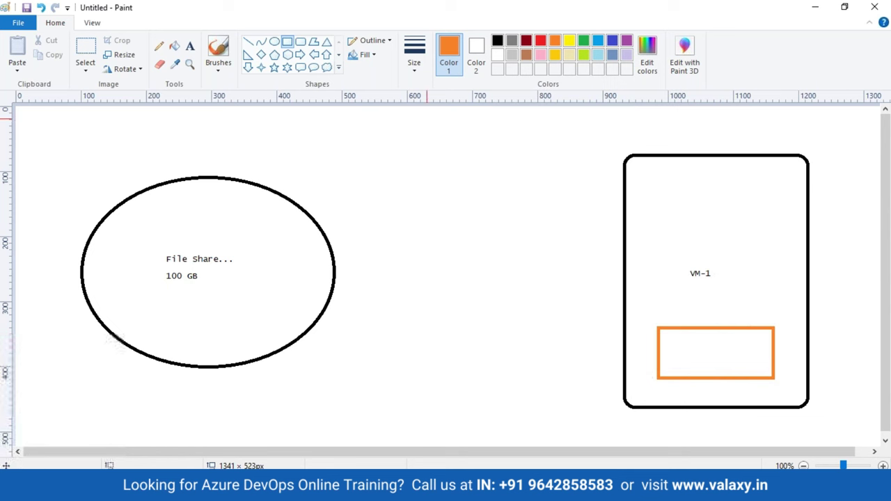
click(190, 49)
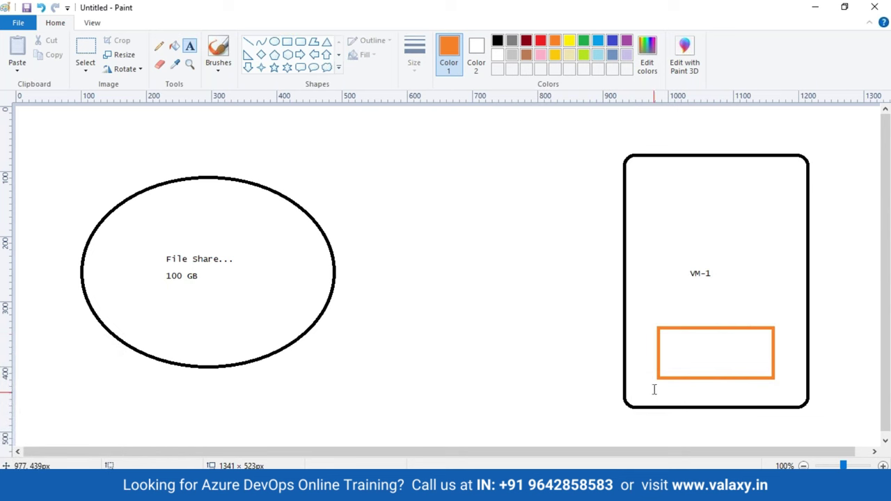
click(686, 347)
text(100 GB)
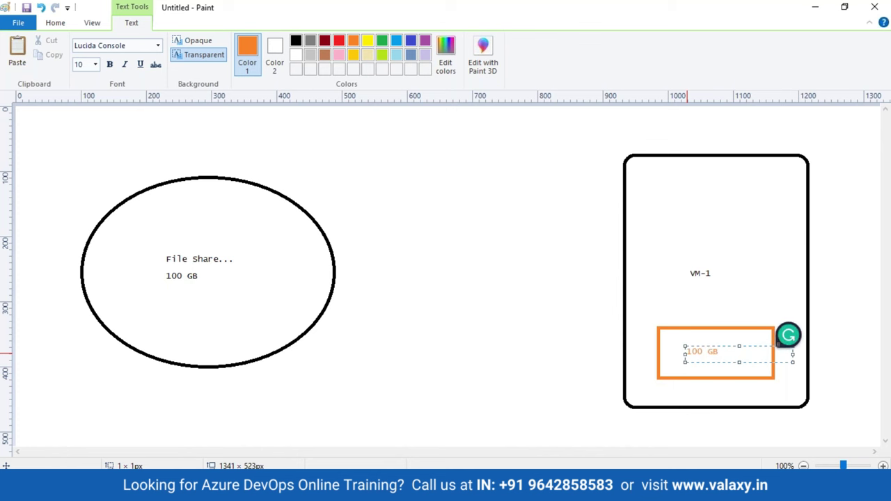
click(79, 164)
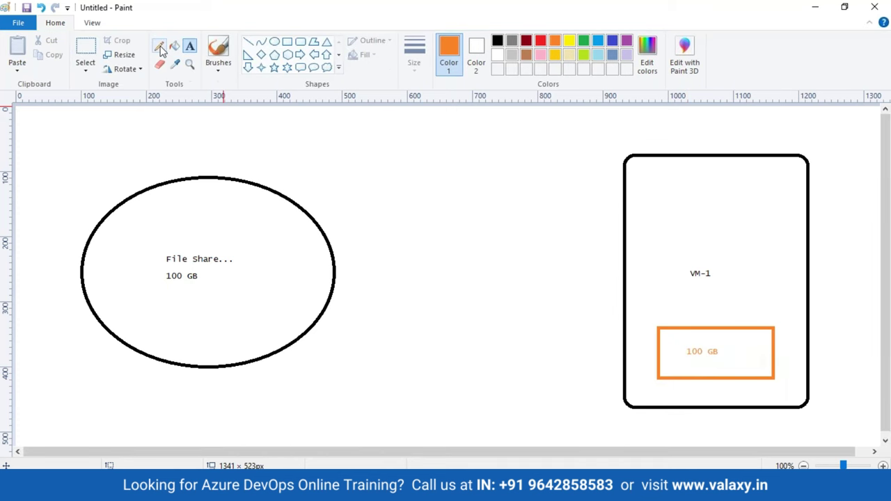
Step: Draw an orange line from the File Share ellipse to the VM-1 box
click(248, 42)
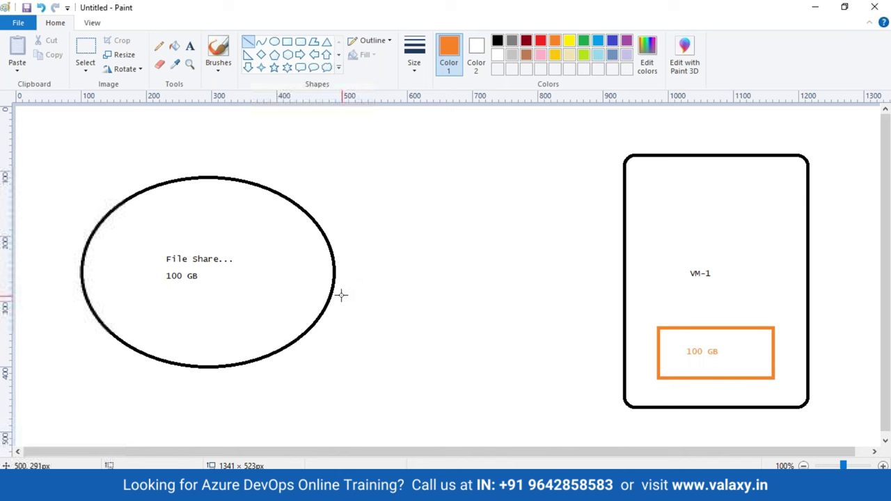
drag(332, 288, 486, 320)
drag(578, 339, 624, 345)
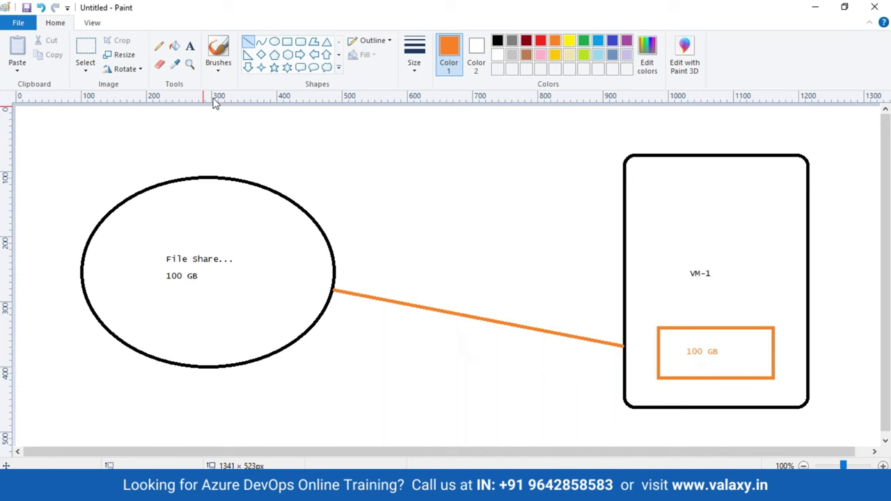
Step: Label the line 'NFS Protocol' below it and sketch a short orange stroke by File Share
click(190, 46)
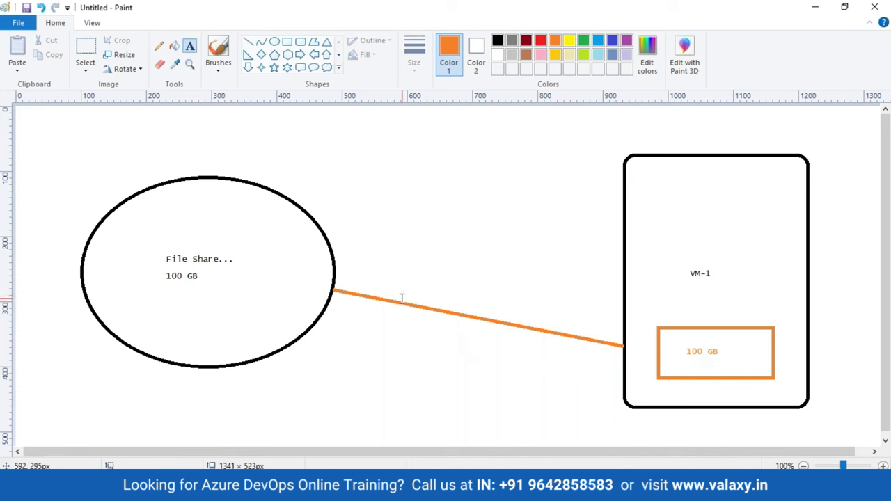
click(409, 298)
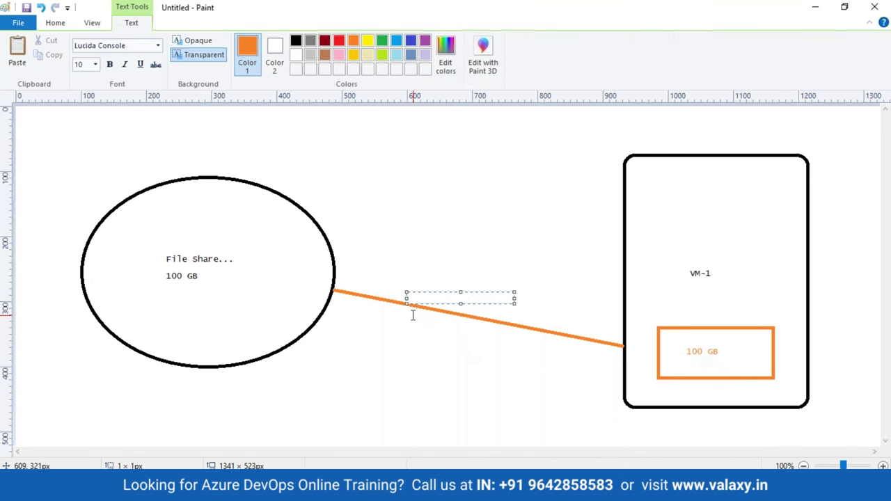
text(NFS )
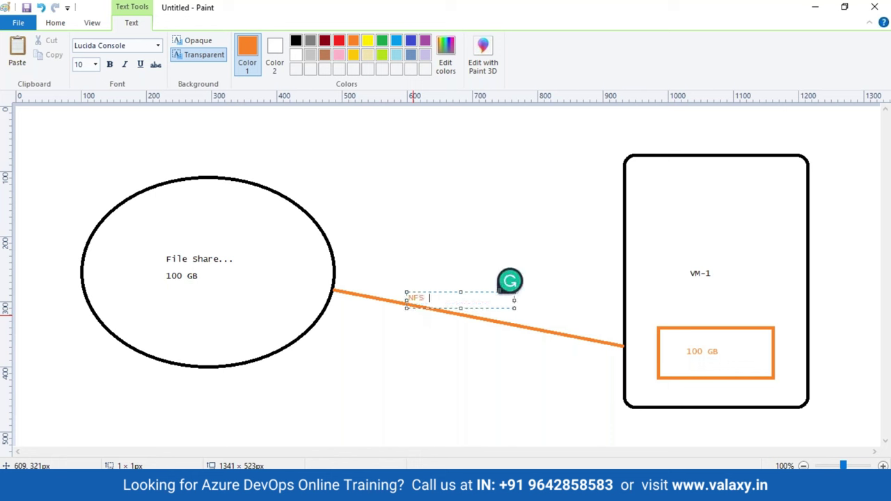
text(Protocol)
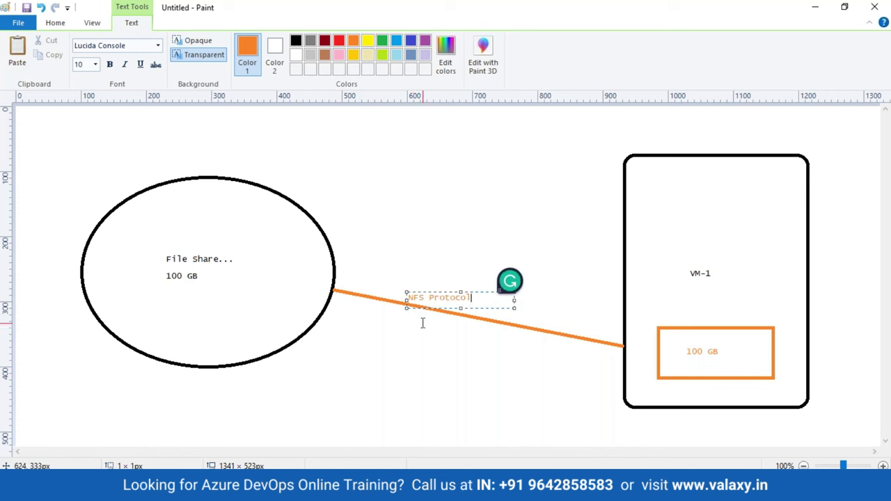
drag(484, 291, 483, 319)
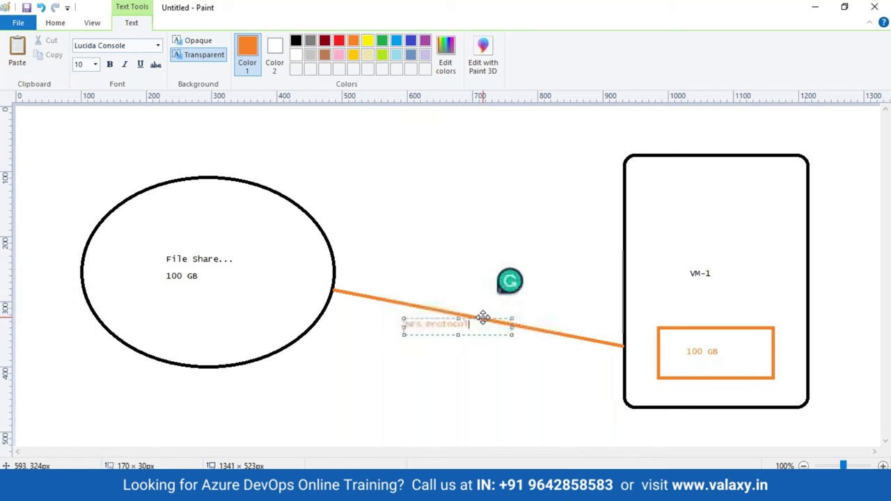
click(444, 395)
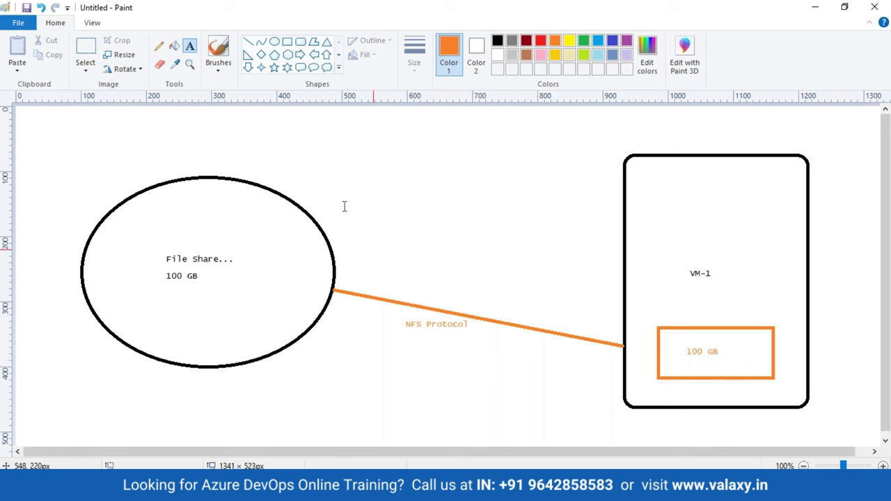
click(160, 46)
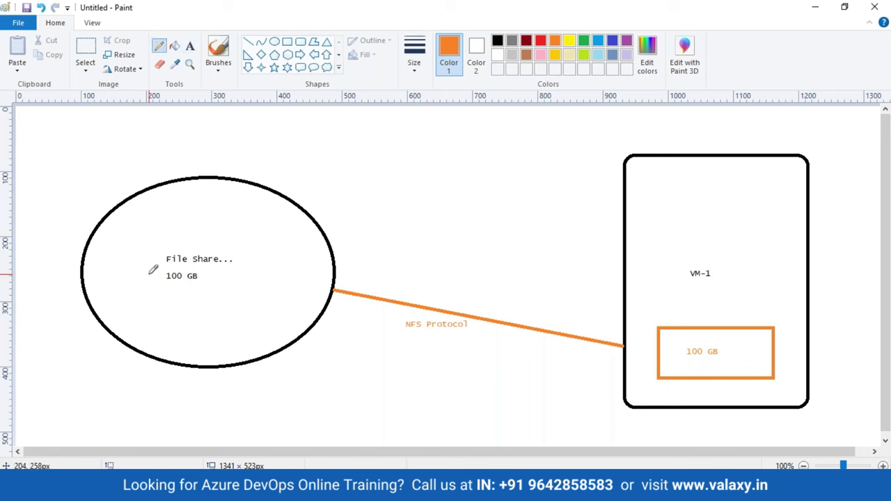
mouse_move(149, 266)
mouse_down()
mouse_move(158, 270)
mouse_move(216, 237)
mouse_up()
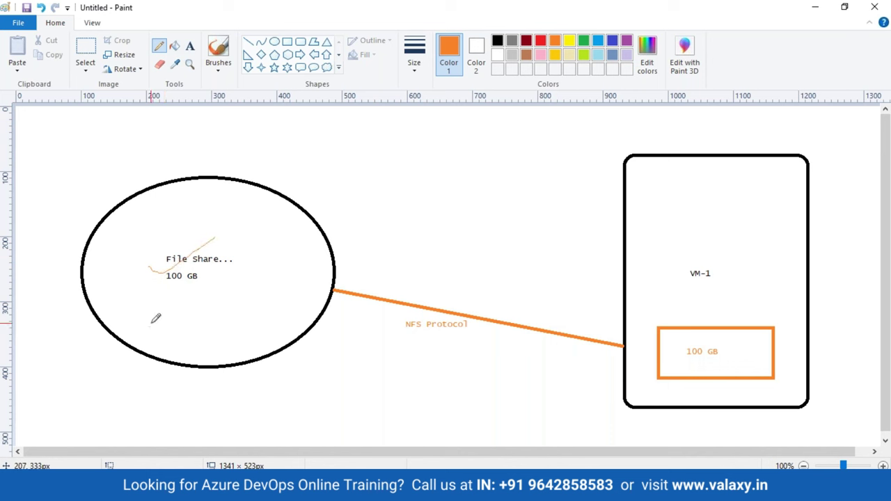
Step: Draw a second rounded box and label it VM-2
click(300, 42)
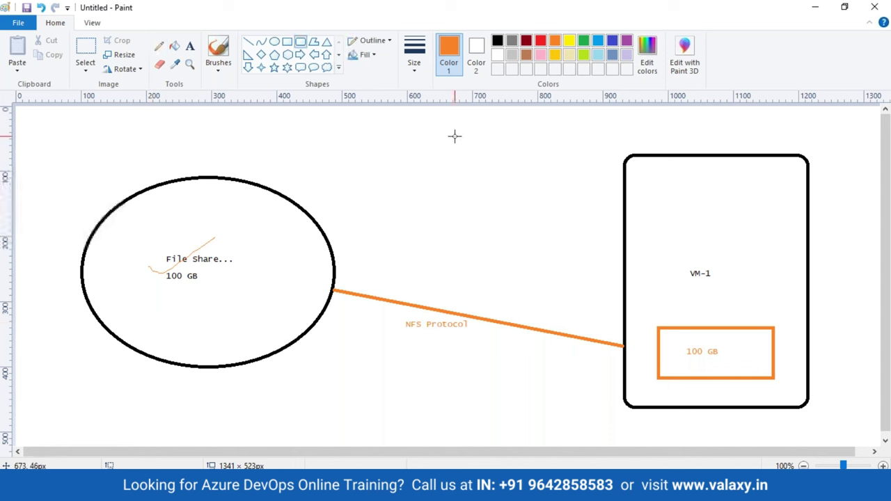
drag(432, 128, 563, 280)
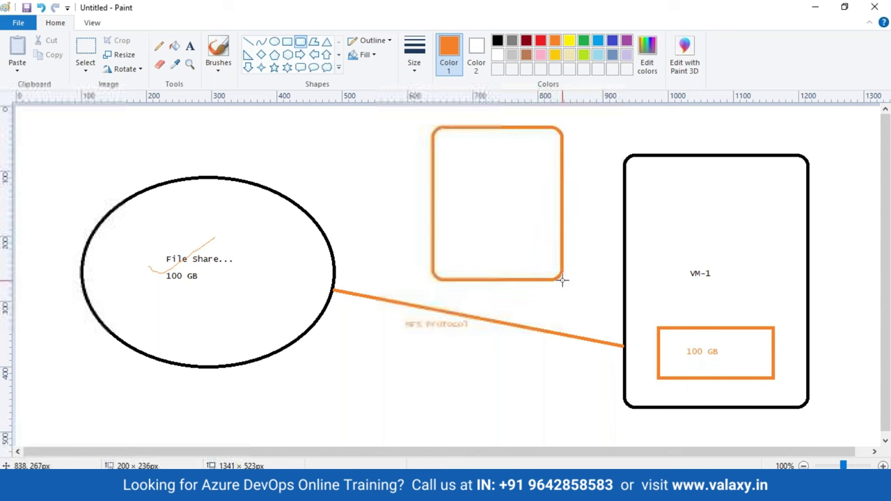
click(190, 46)
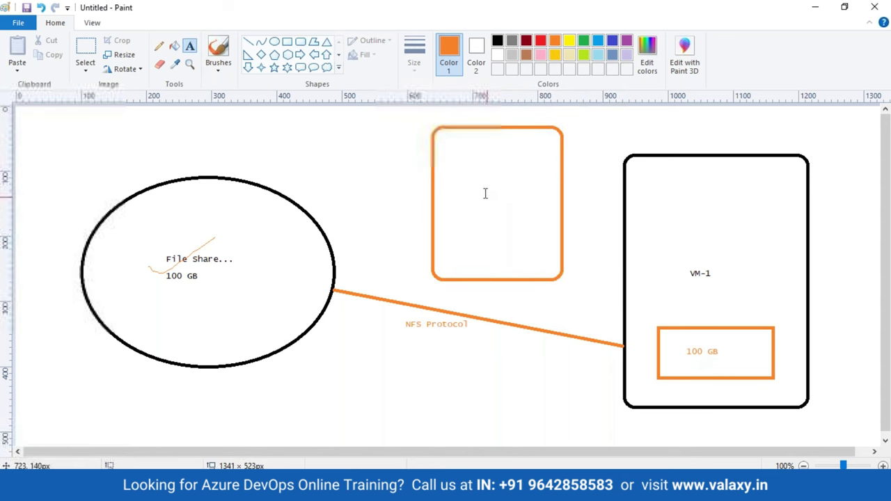
click(473, 188)
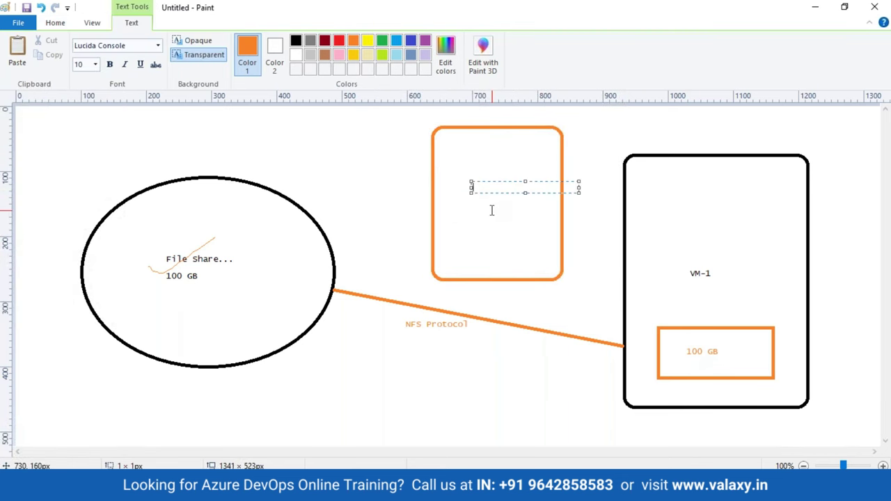
text(VM-2)
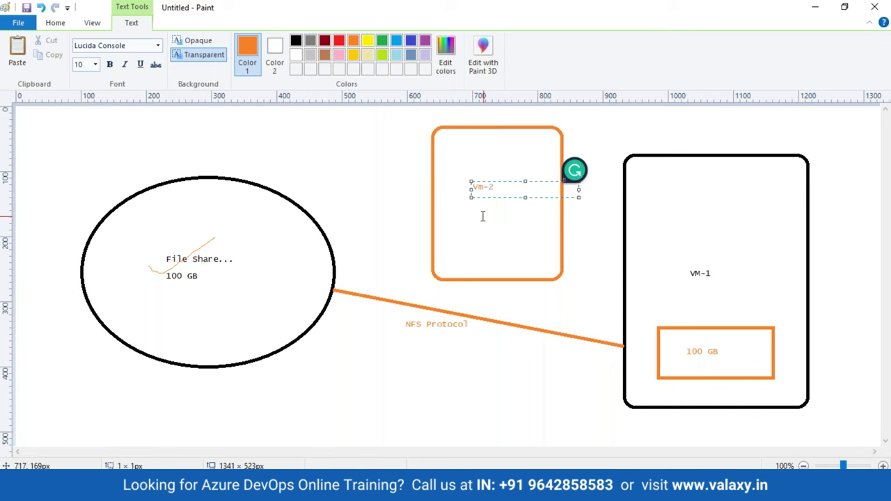
click(362, 155)
click(228, 180)
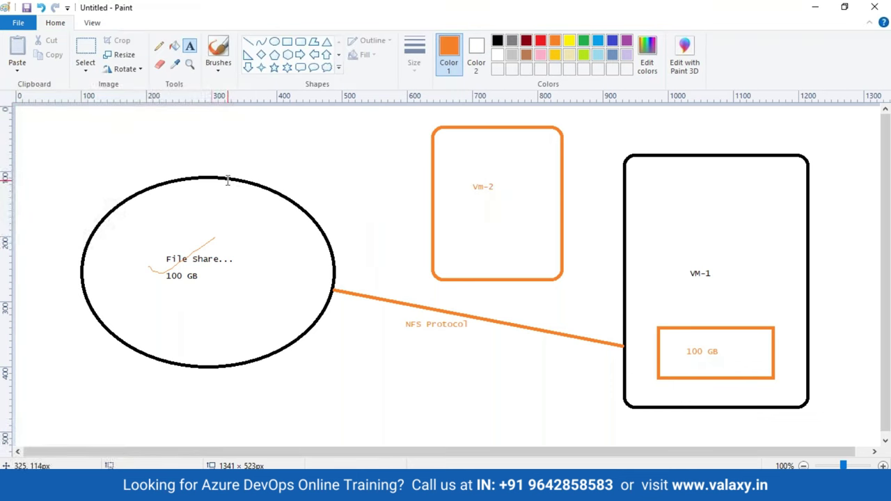
Step: Connect the File Share ellipse to the VM-2 box with an orange line
click(248, 42)
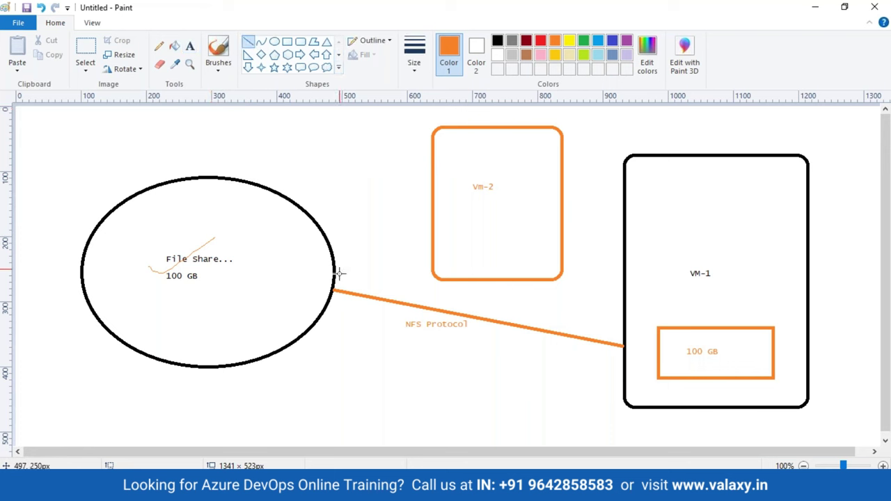
mouse_move(334, 288)
mouse_down()
mouse_move(392, 230)
mouse_move(421, 225)
mouse_move(430, 233)
mouse_up()
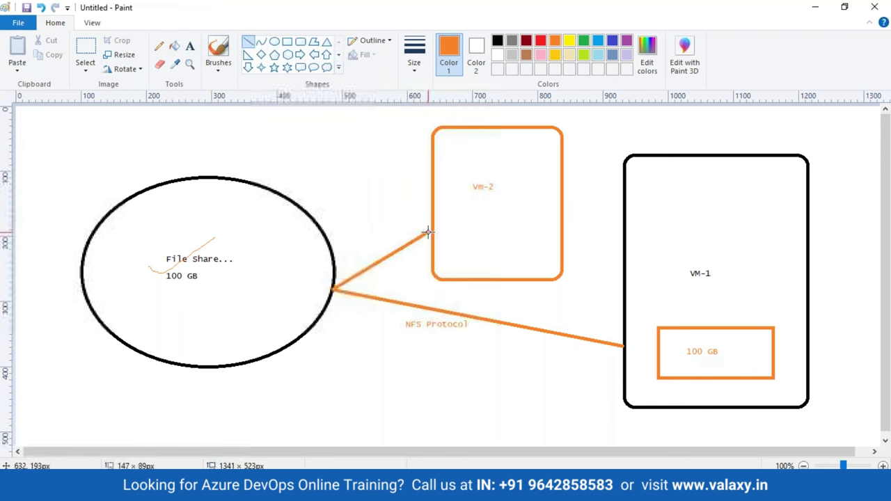
click(362, 349)
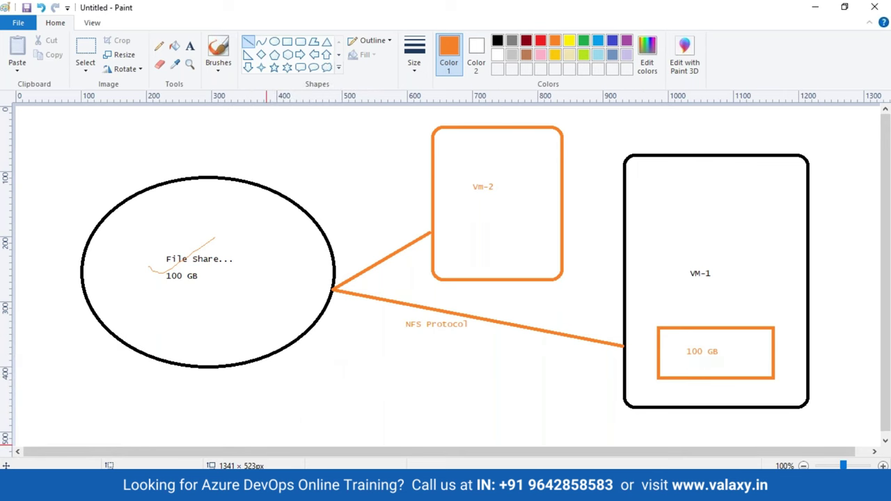
key(alt+Tab)
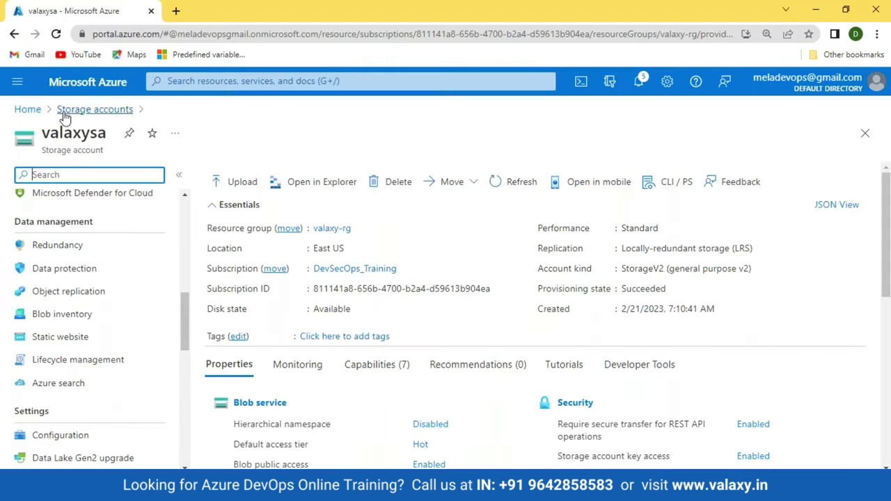
Step: Go from the valaxysa account page via Home to the Storage accounts list
drag(127, 155, 42, 151)
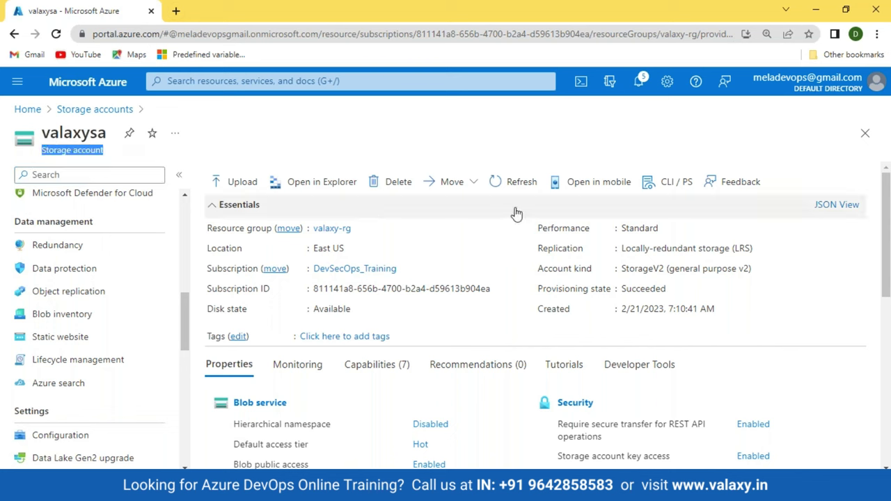
click(28, 110)
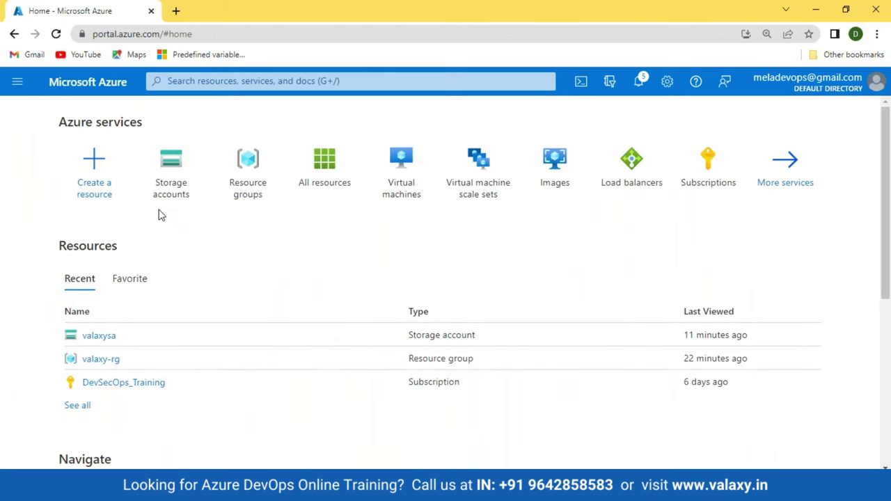
click(174, 193)
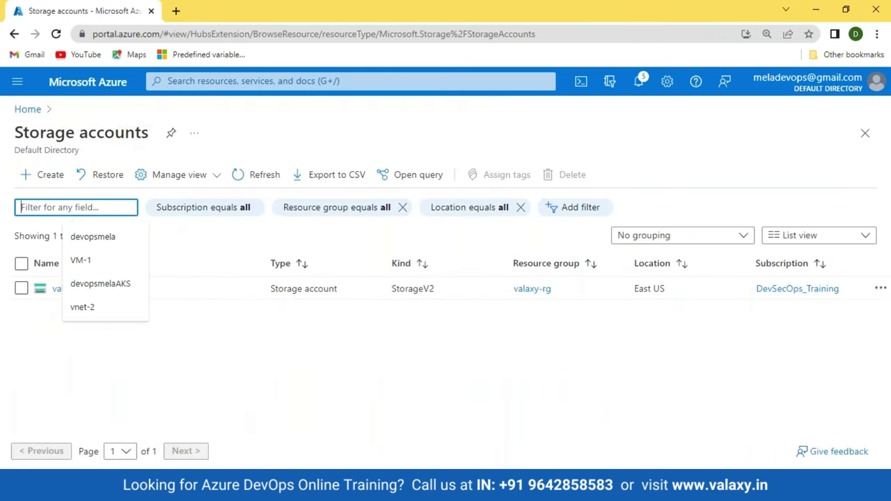
Step: Begin creating a new storage account and name it valaxyfileshare in East US
click(50, 174)
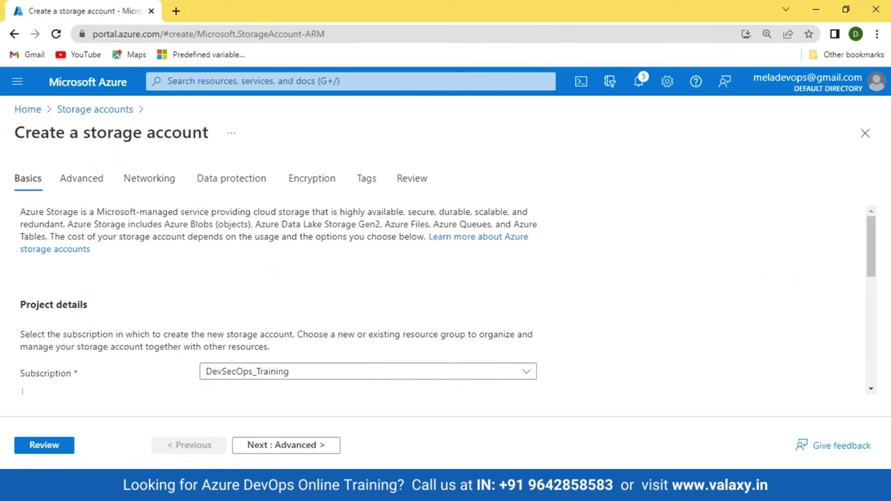
scroll(352, 292, down, 2)
scroll(250, 325, down, 2)
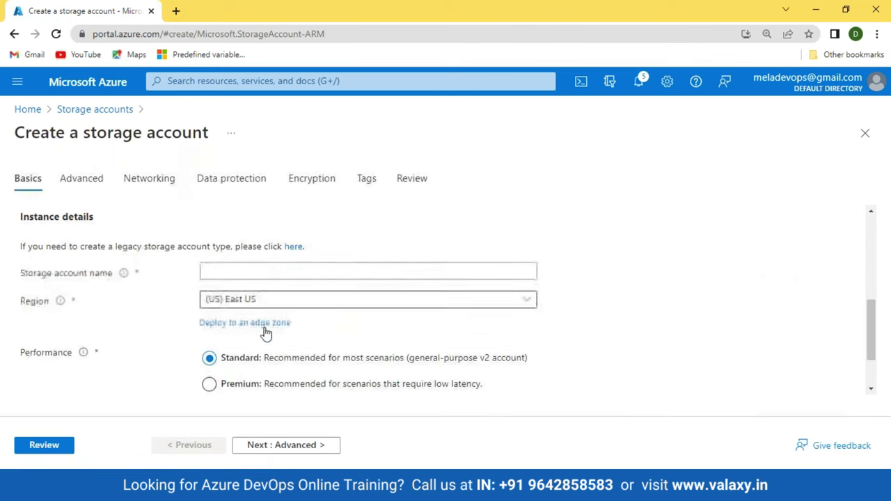
click(242, 270)
text(va)
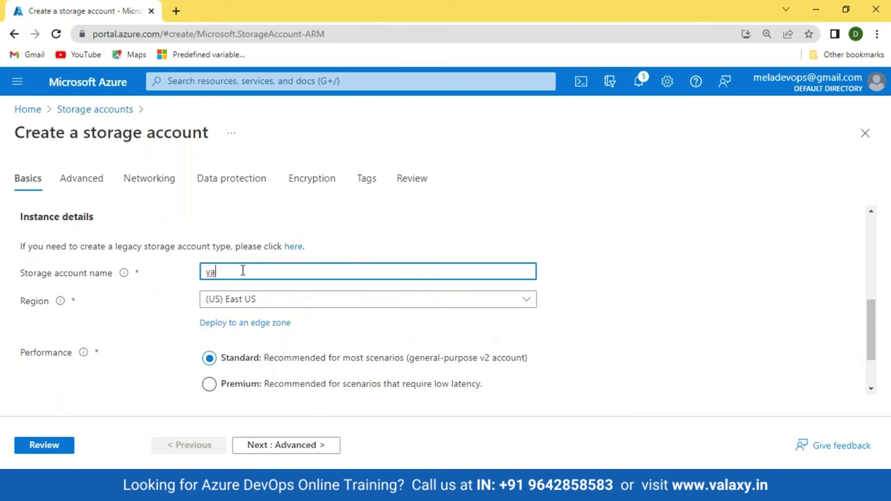
text(l)
key(BackSpace)
text(laxyfileshare)
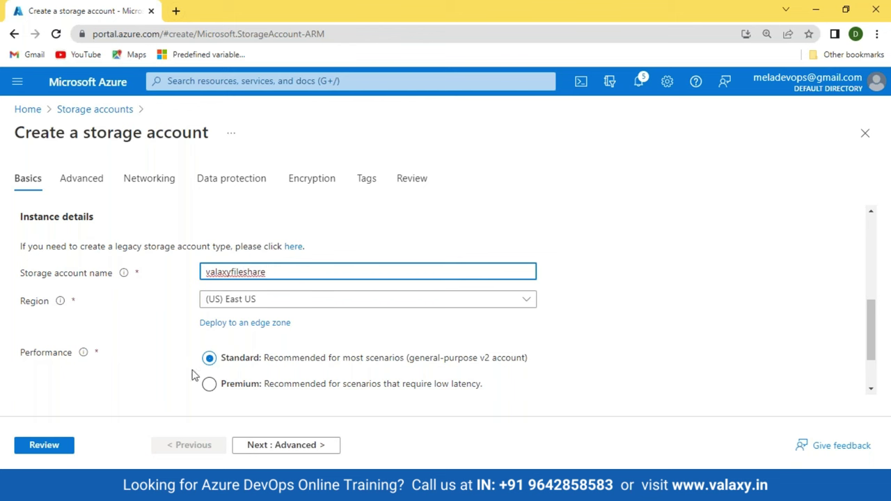
scroll(207, 357, down, 1)
scroll(207, 358, down, 2)
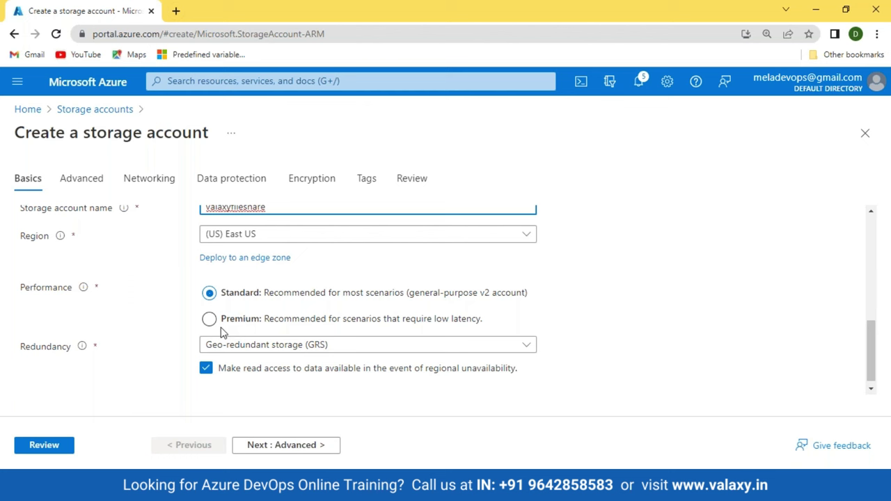
Step: Choose Premium performance with the File shares account type, leaving LRS redundancy
click(209, 321)
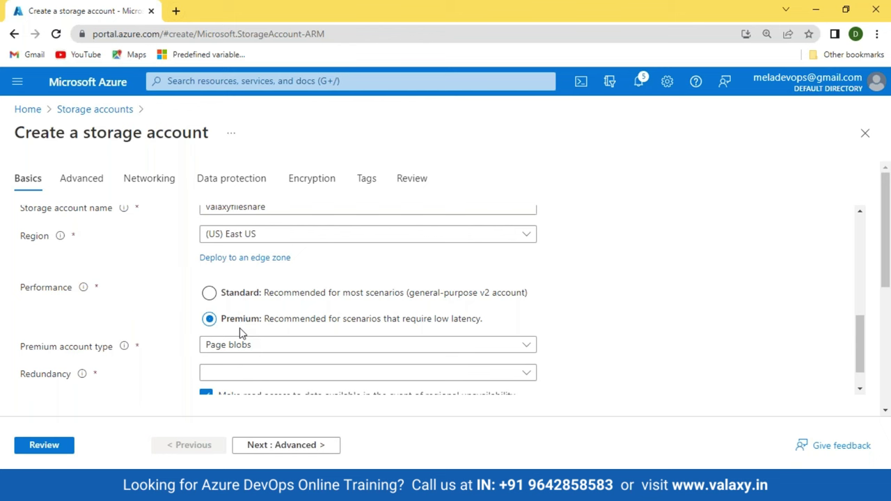
click(270, 346)
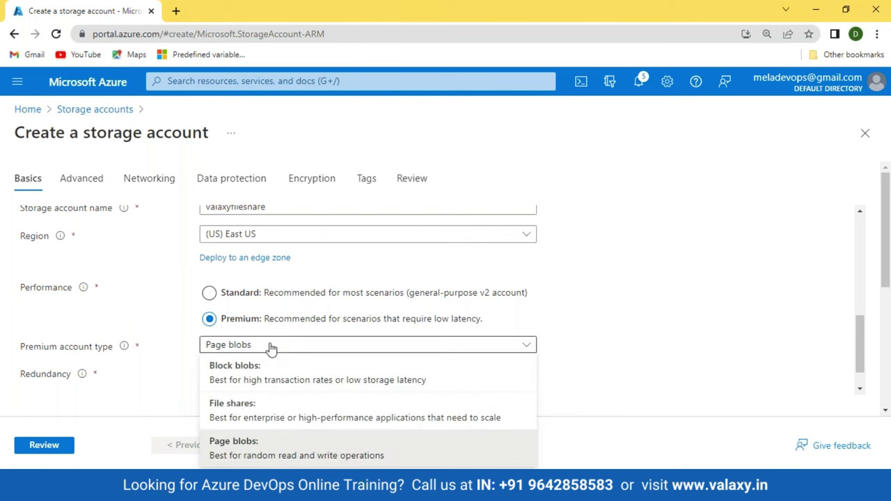
click(271, 347)
scroll(310, 328, down, 1)
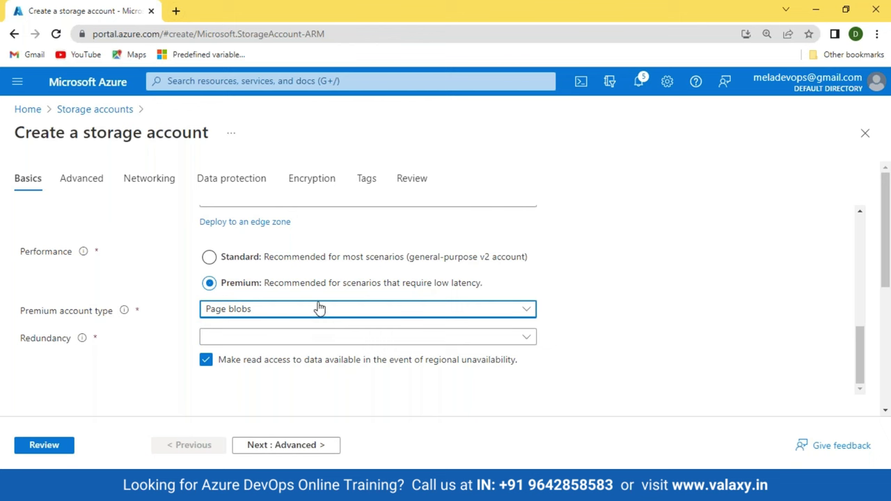
click(318, 308)
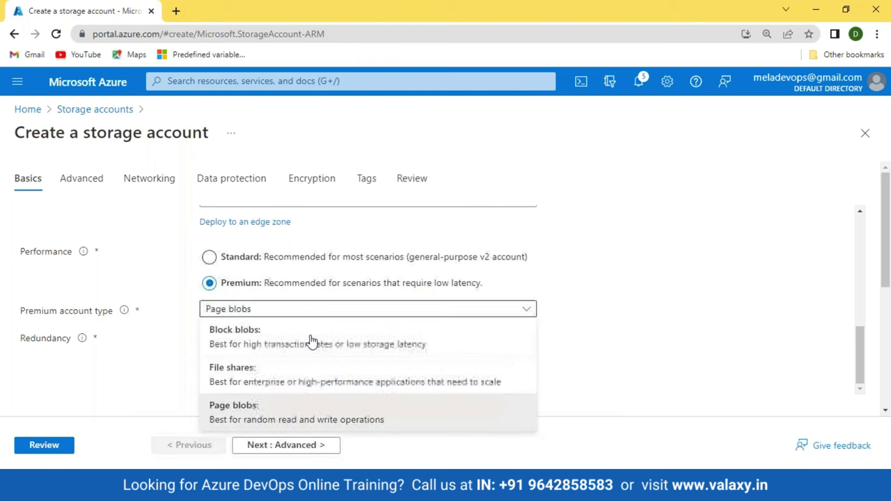
click(238, 390)
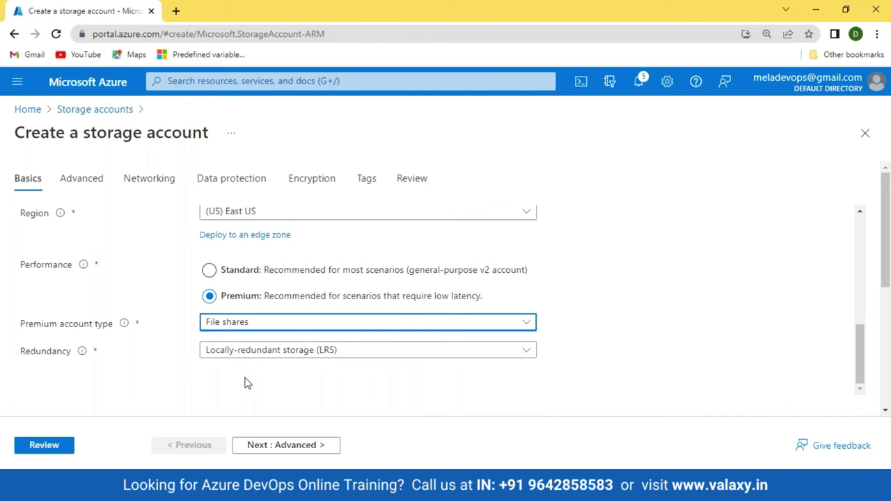
scroll(243, 369, down, 2)
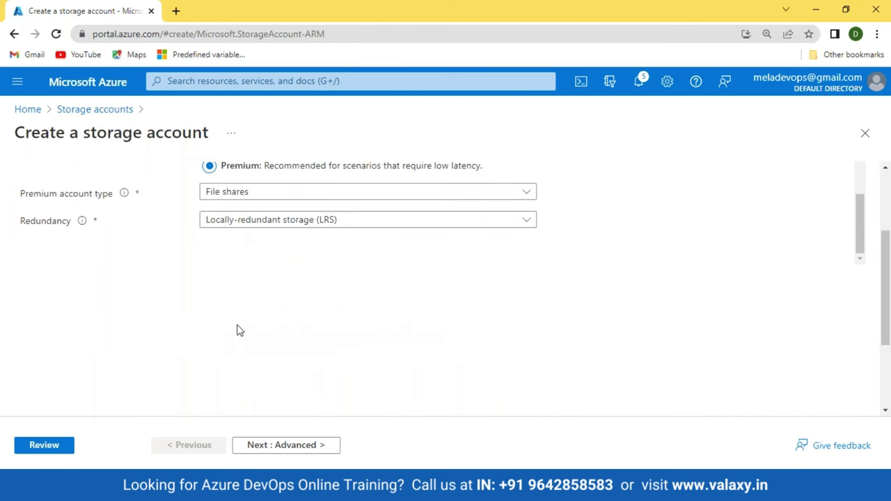
scroll(237, 330, up, 2)
scroll(232, 353, down, 1)
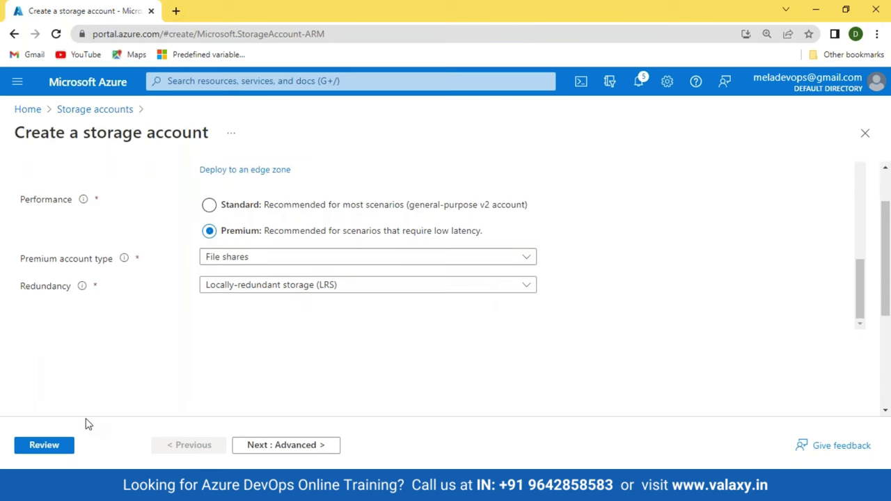
Step: Review the valaxyfileshare Premium settings and create the account in valaxy-rg
click(38, 446)
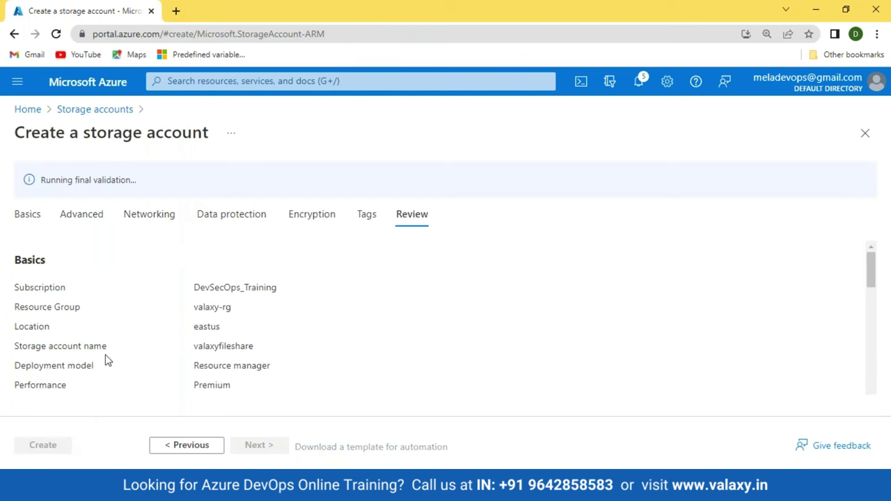
scroll(105, 356, down, 2)
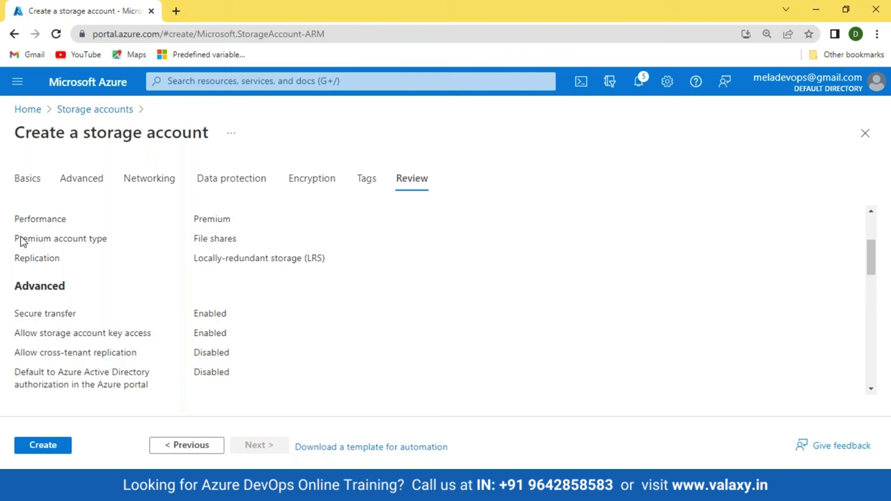
drag(5, 242, 270, 249)
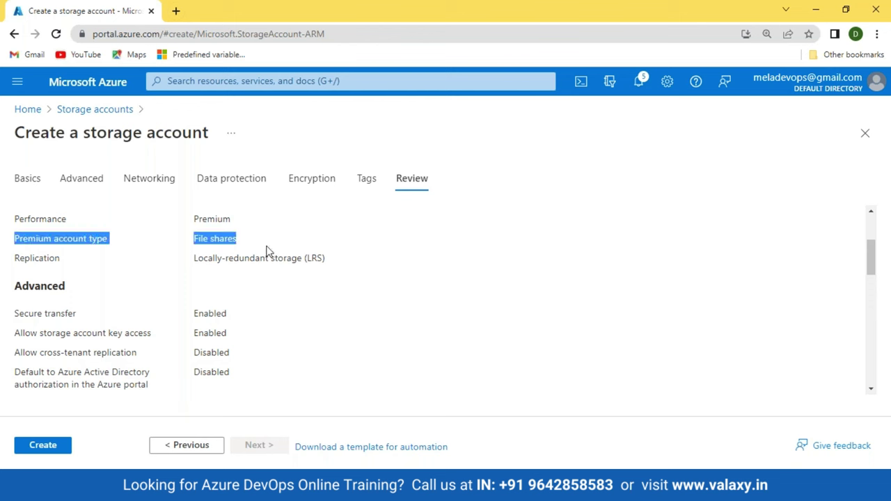
scroll(267, 250, down, 2)
scroll(266, 254, up, 4)
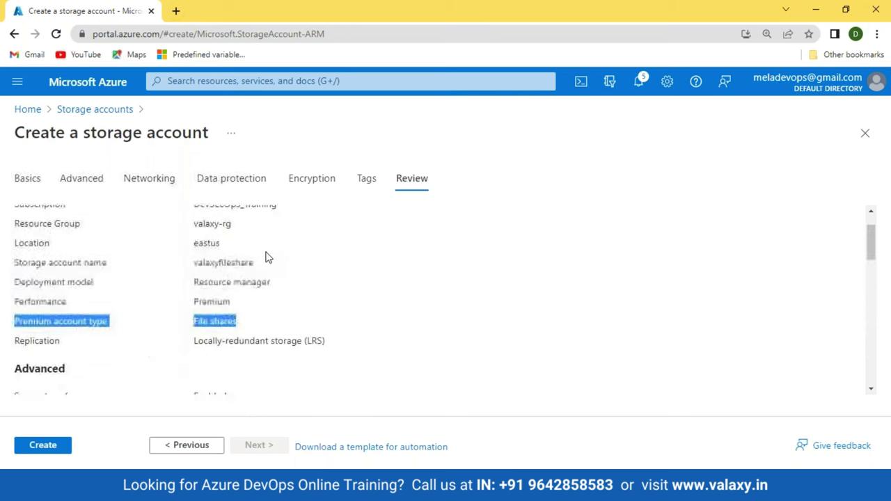
click(32, 446)
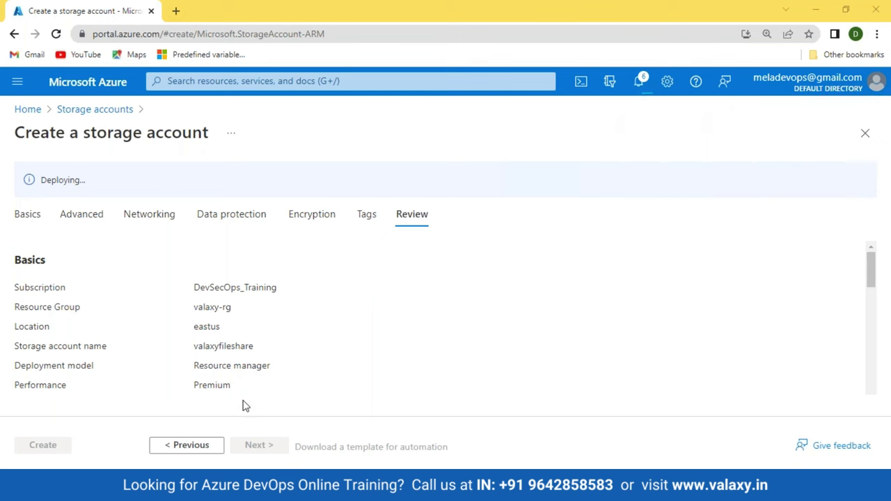
Step: Open File Explorer and browse to the Documents folder on New Volume (F:)
key(super+e)
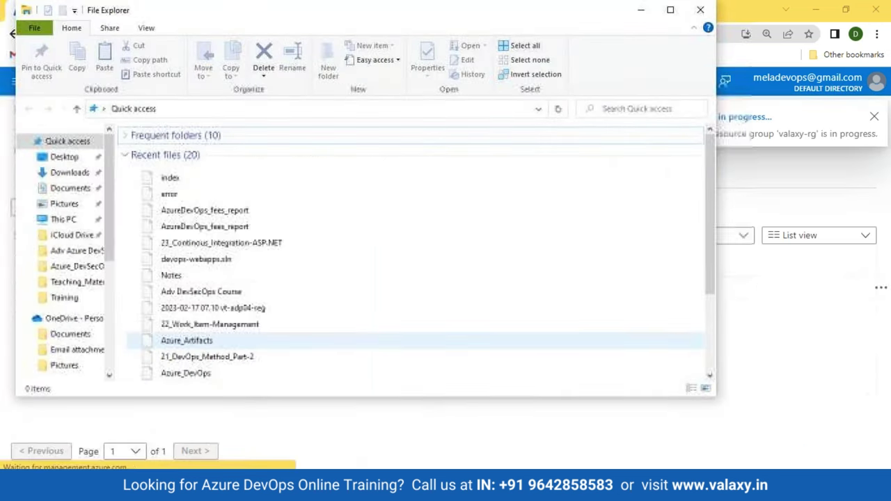
scroll(69, 223, down, 2)
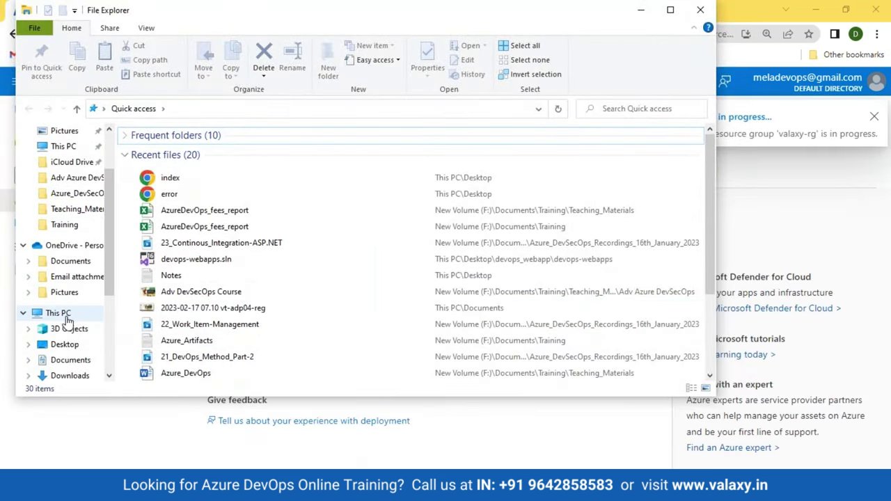
click(65, 316)
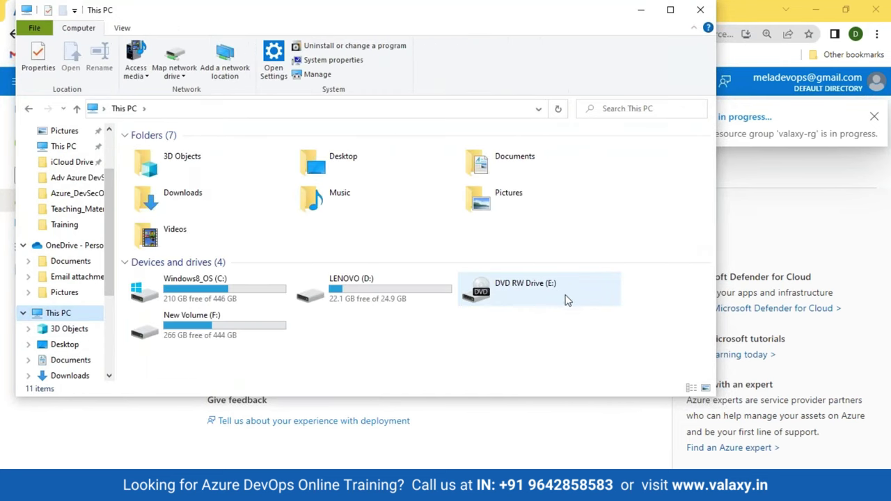
double_click(209, 324)
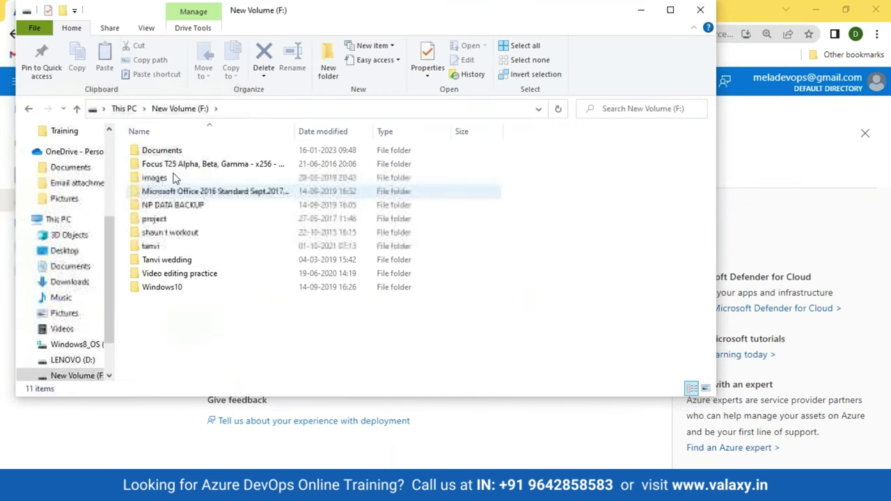
click(152, 152)
double_click(152, 152)
Step: Open Training > Teaching_Materials > Adv Azure DevSecOps, then minimise the window
scroll(174, 327, down, 8)
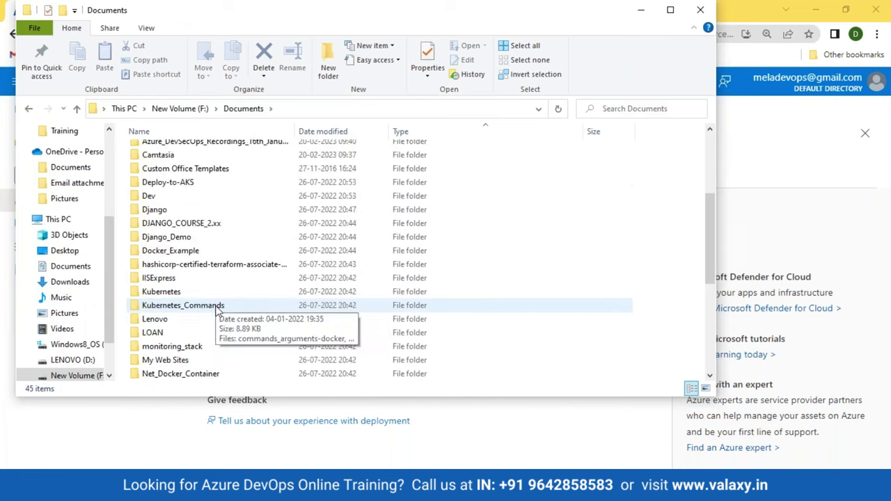
double_click(167, 347)
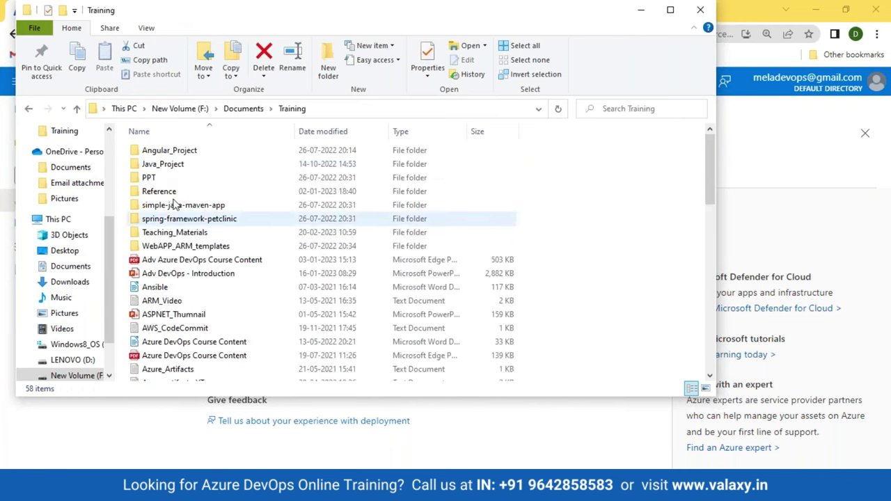
double_click(172, 234)
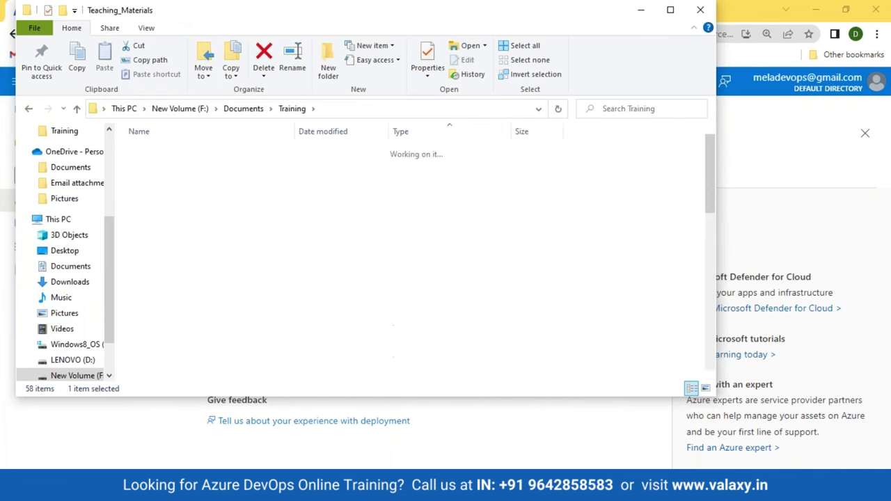
double_click(167, 159)
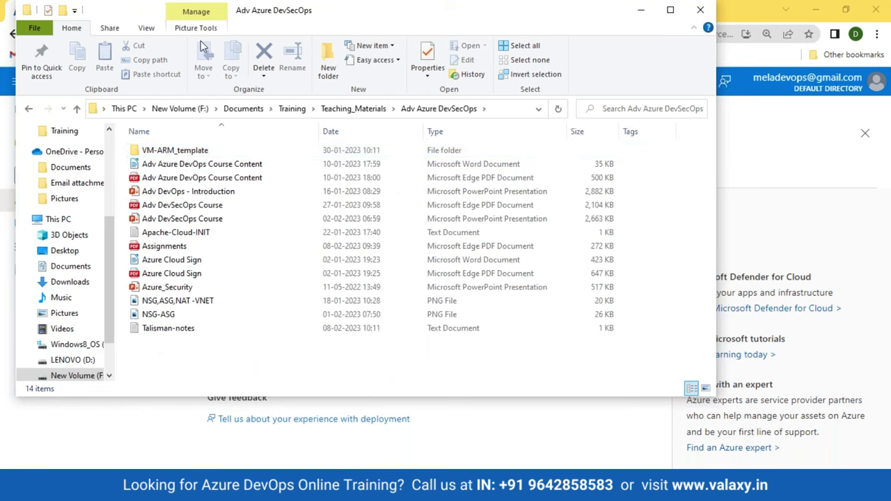
drag(145, 15, 157, 84)
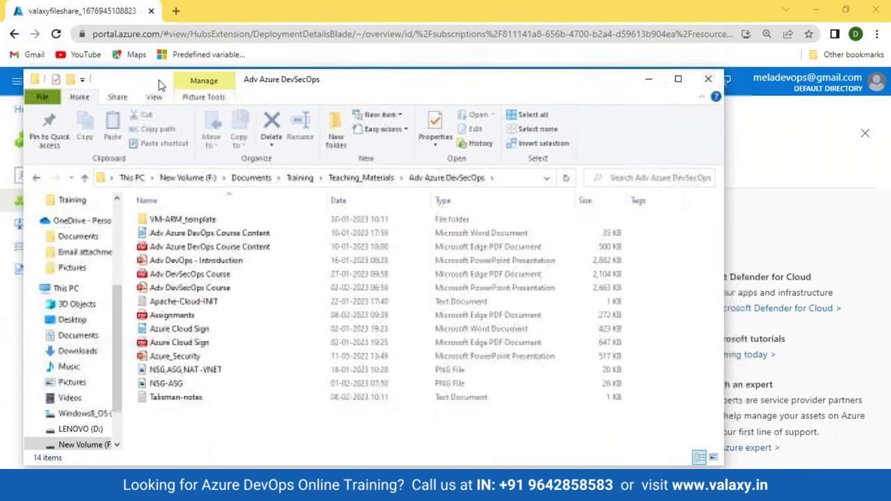
click(650, 79)
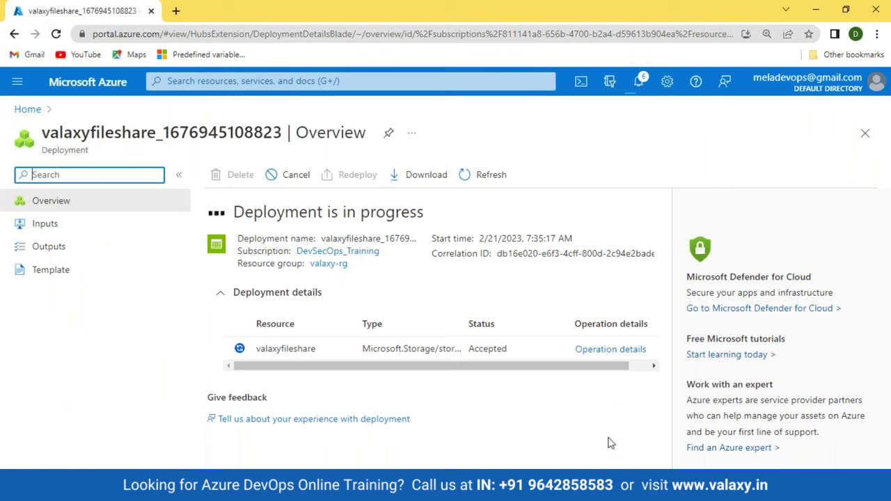
key(alt+Tab)
Step: Find the Azure Files line in Notes.txt, then open the deployed valaxyfileshare resource
click(328, 67)
scroll(391, 249, down, 14)
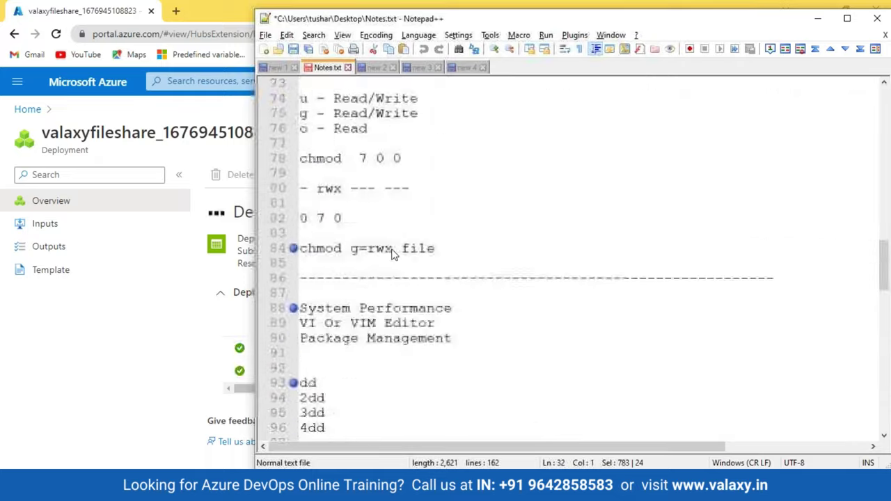
scroll(411, 247, down, 13)
scroll(418, 233, up, 20)
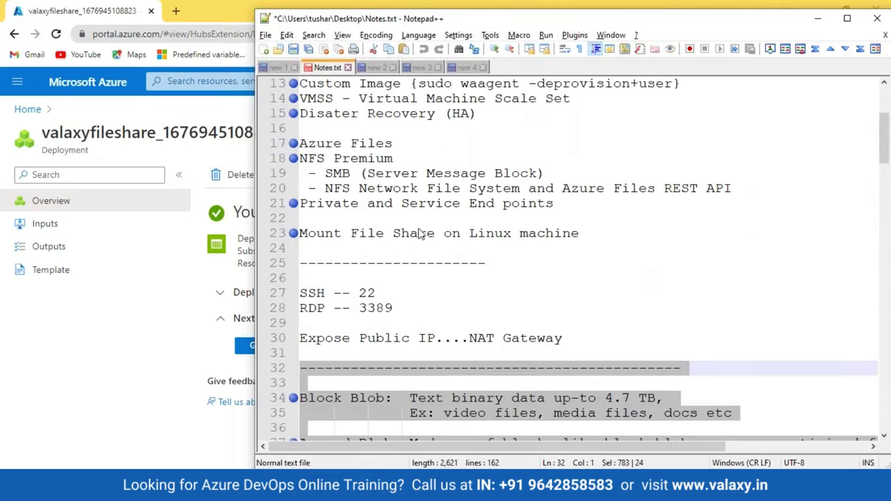
scroll(420, 234, up, 2)
click(409, 234)
scroll(394, 244, up, 2)
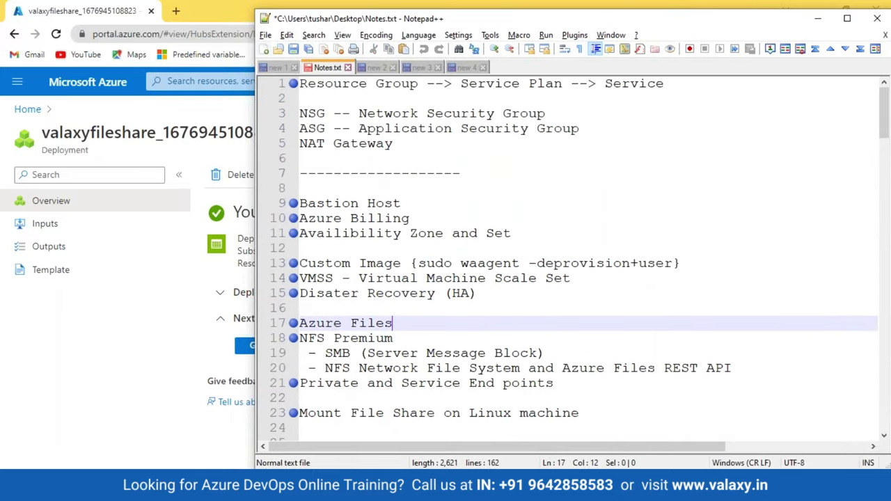
click(201, 6)
click(300, 346)
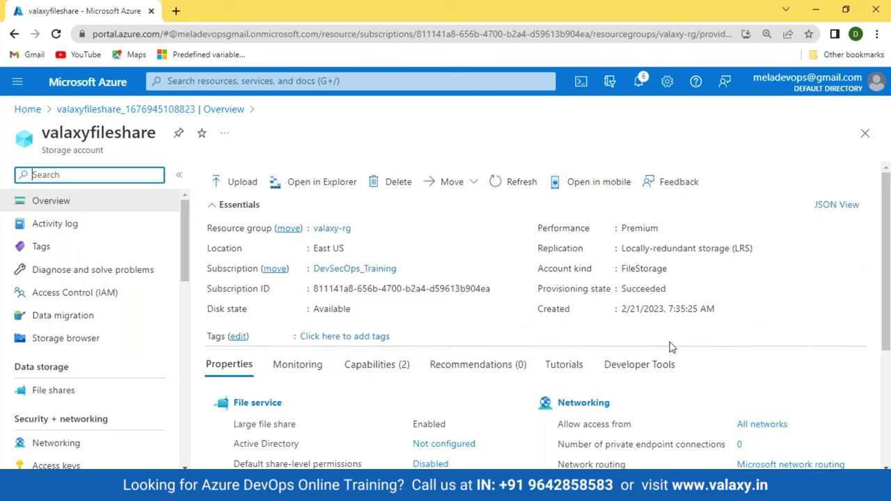
Step: Highlight the valaxyfileshare name, Premium performance and FileStorage kind, then return to Paint
drag(47, 131, 155, 140)
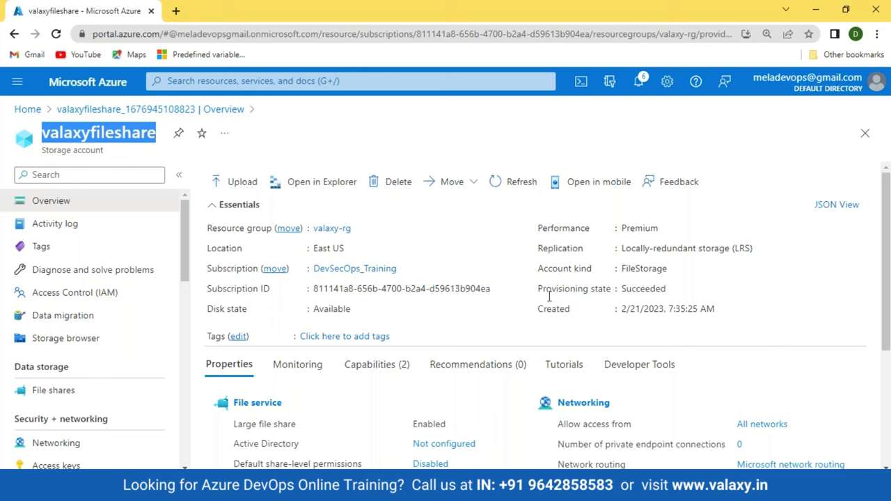
drag(620, 228, 672, 229)
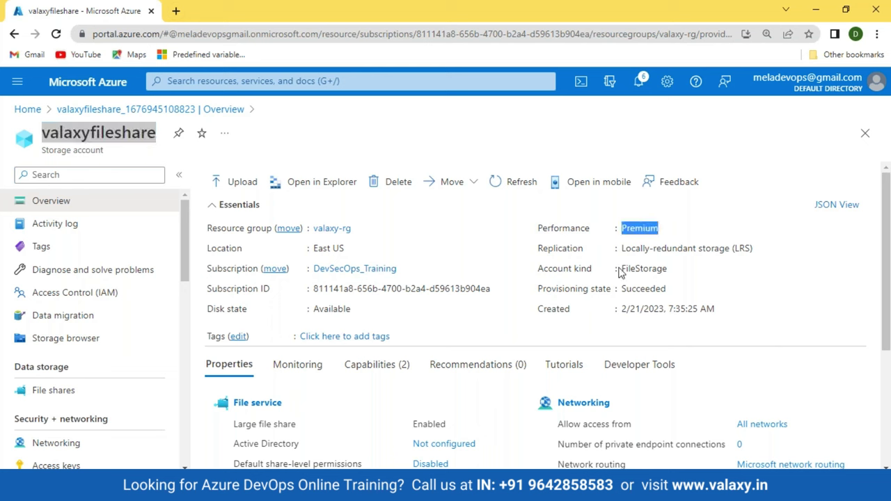
drag(619, 271, 674, 270)
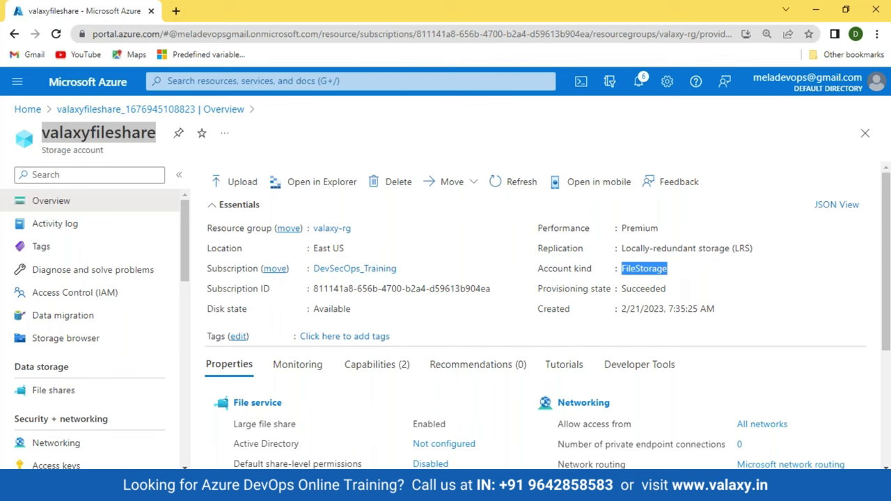
key(alt+Tab)
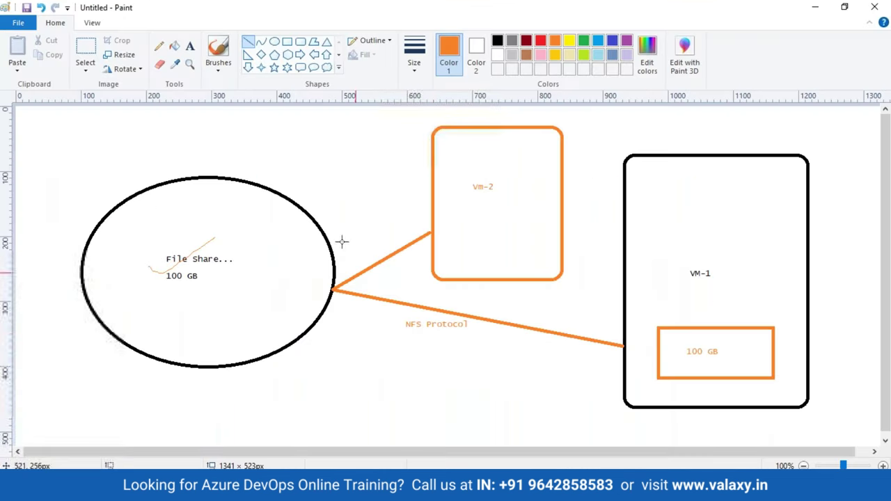
Step: Trace thin orange pencil strokes along the VM-1 and VM-2 links, then return to the valaxyfileshare account
click(159, 46)
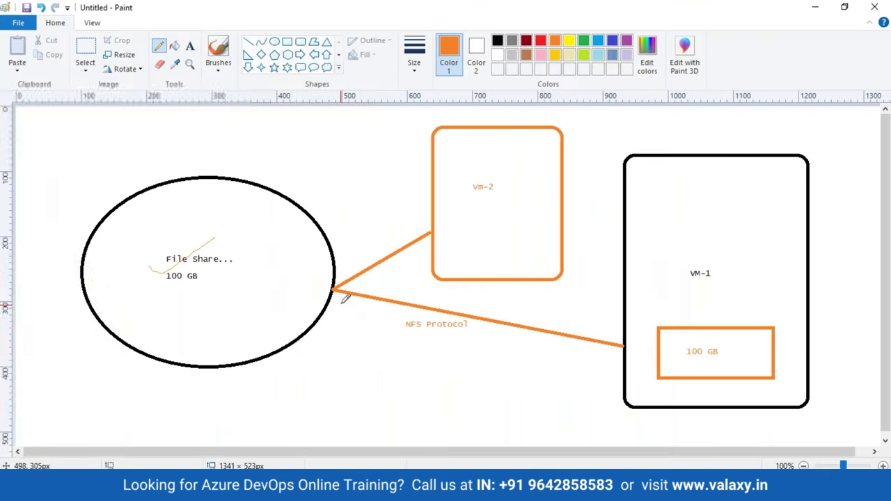
drag(337, 292, 622, 344)
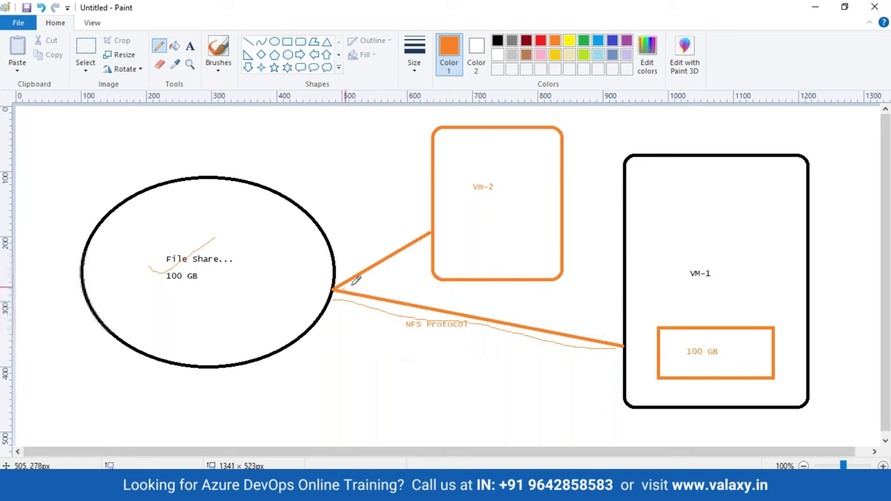
drag(337, 289, 426, 254)
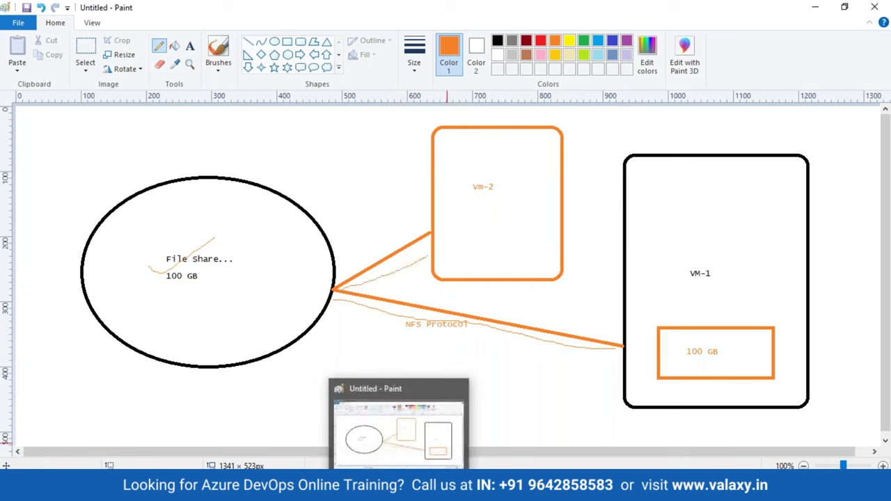
click(411, 493)
double_click(42, 126)
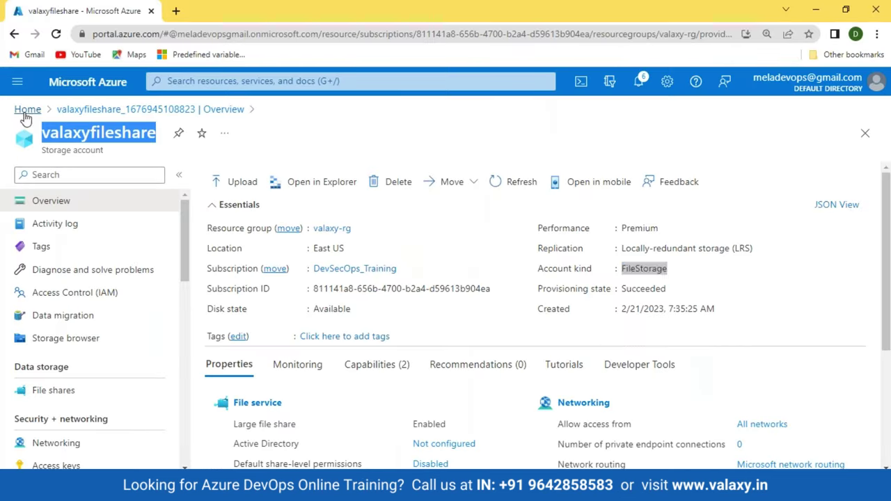
Step: From the portal home, start creating a new virtual machine
click(28, 108)
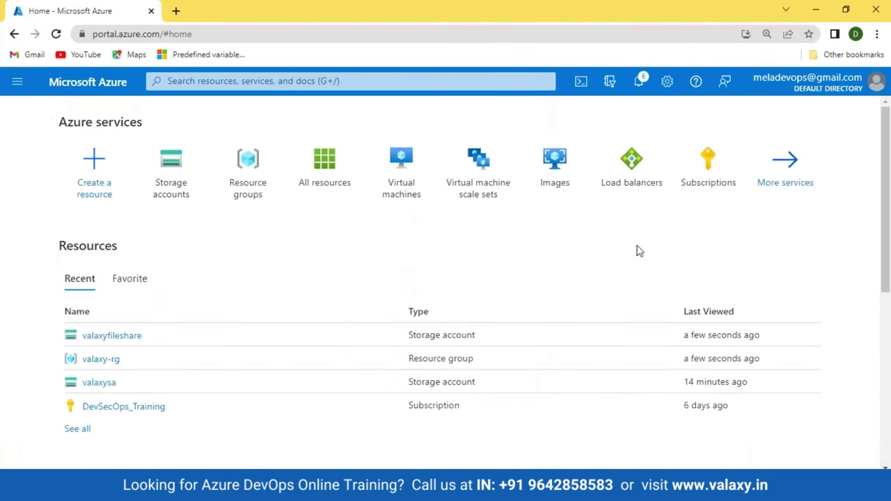
click(408, 168)
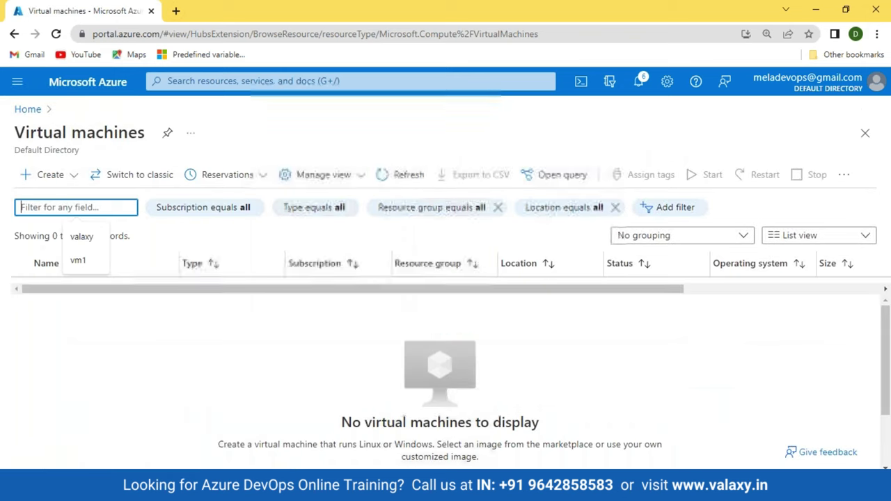
click(42, 175)
click(21, 312)
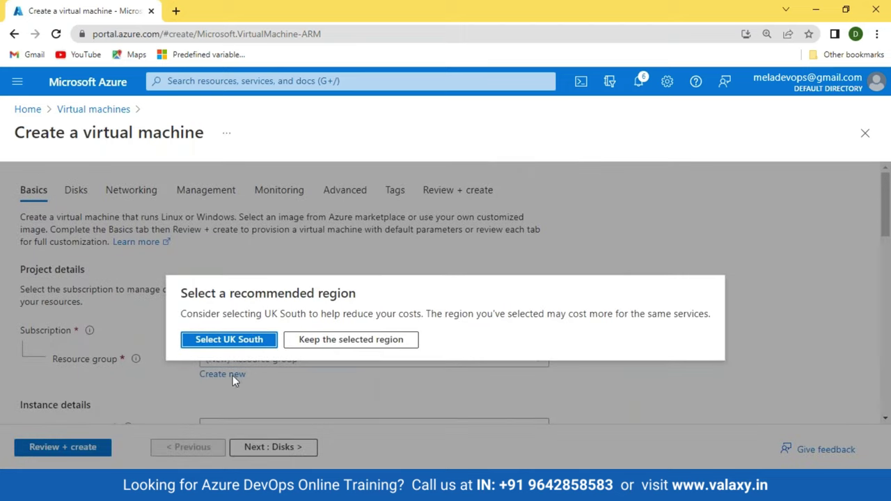
Step: Keep the East US region, choose resource group valaxy-rg and name the VM vm-1
click(379, 341)
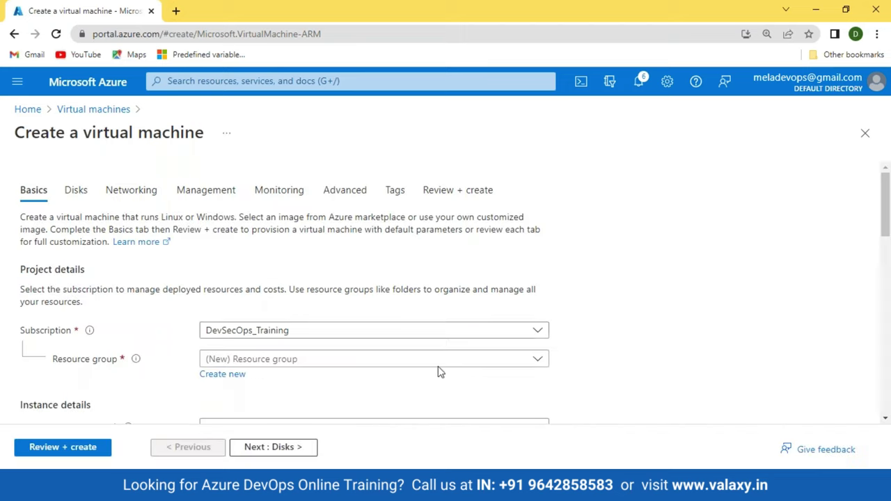
scroll(392, 267, down, 2)
click(277, 229)
click(384, 277)
scroll(383, 280, down, 1)
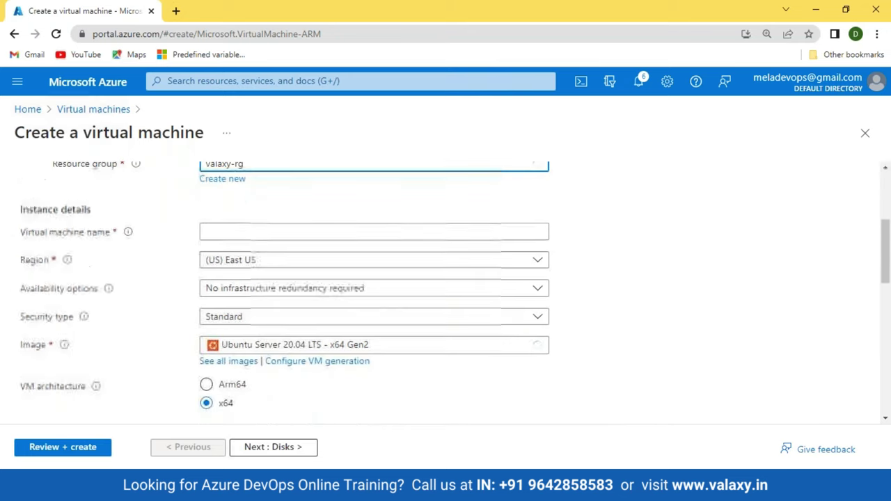
click(232, 235)
text(vm-1)
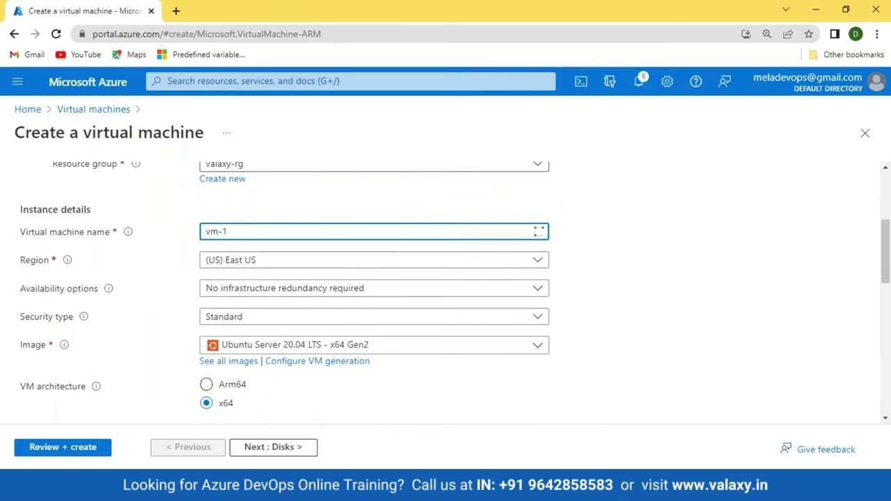
Step: Leave availability options unchanged and move past the Ubuntu Server 20.04 image and Standard_B1s size
click(317, 291)
click(316, 291)
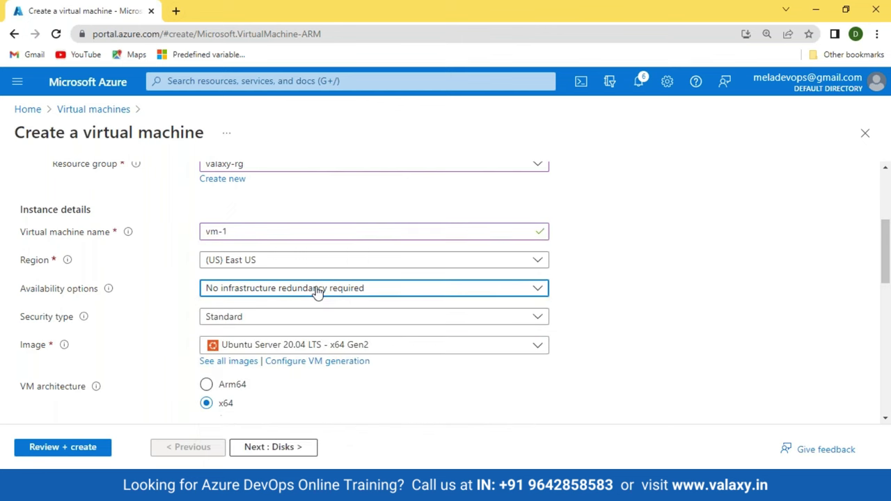
scroll(234, 302, down, 1)
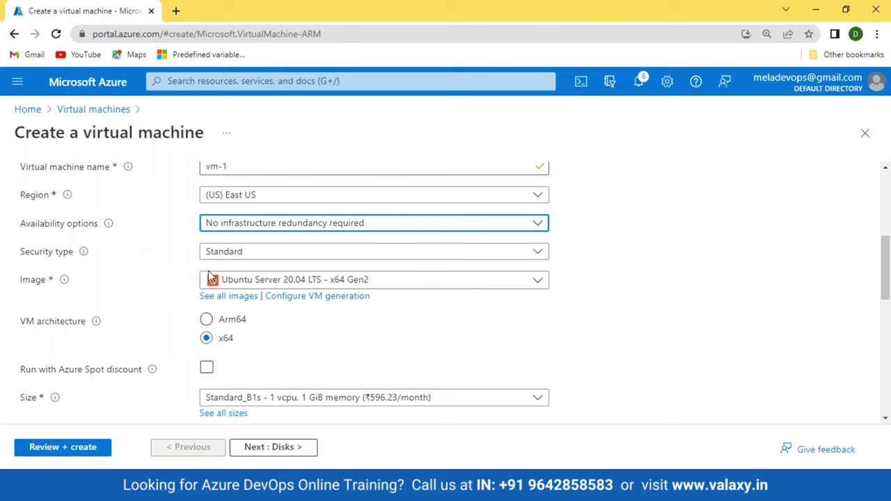
scroll(225, 322, down, 2)
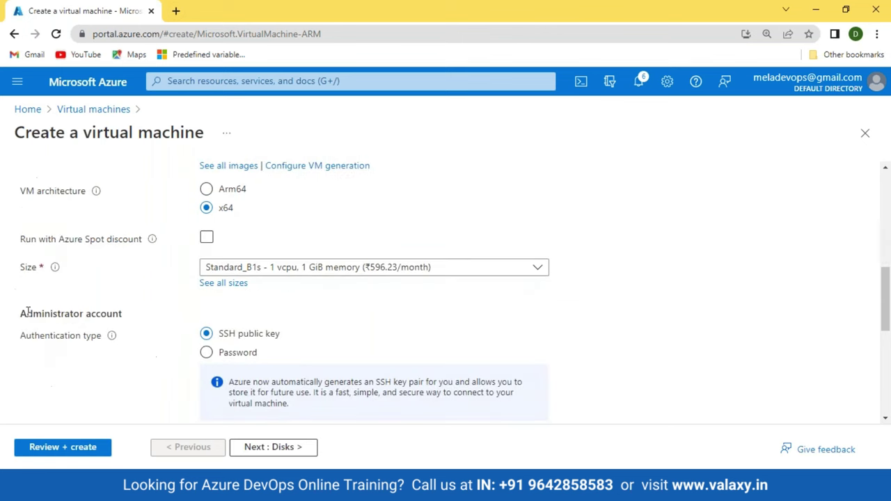
scroll(347, 276, down, 2)
Step: Switch to password authentication and enter the administrator username, password and confirmation
click(206, 223)
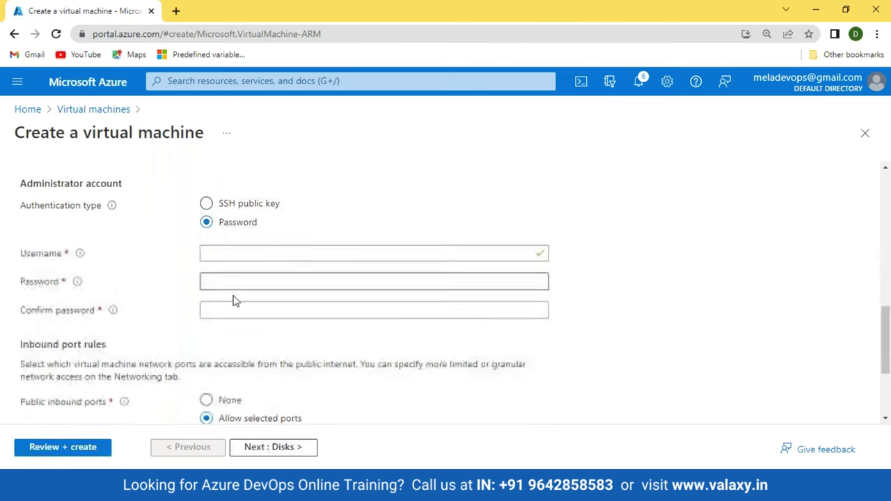
click(223, 253)
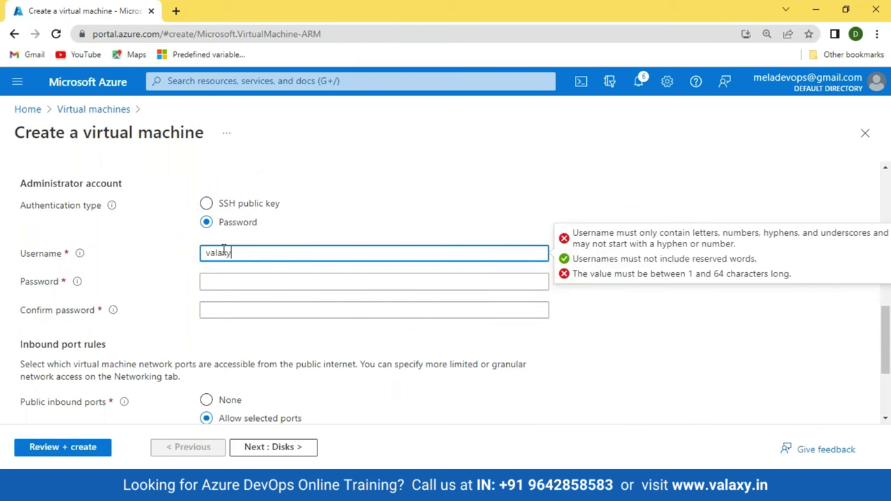
key(Tab)
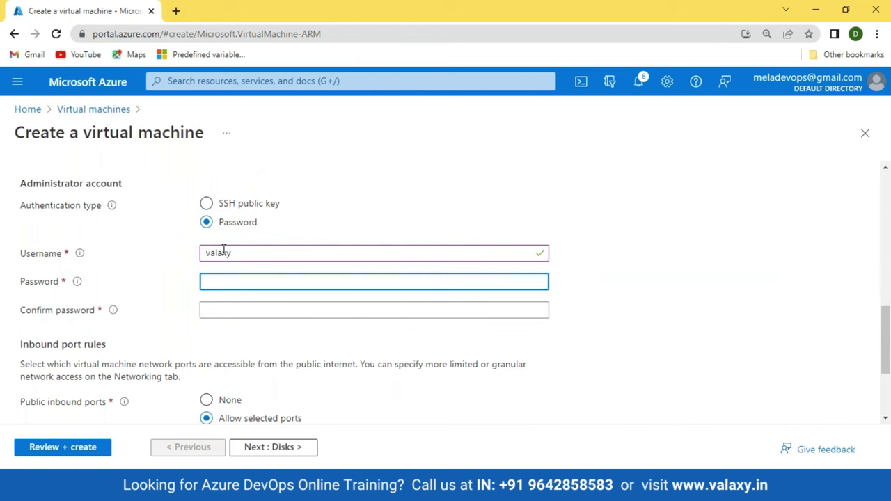
key(Tab)
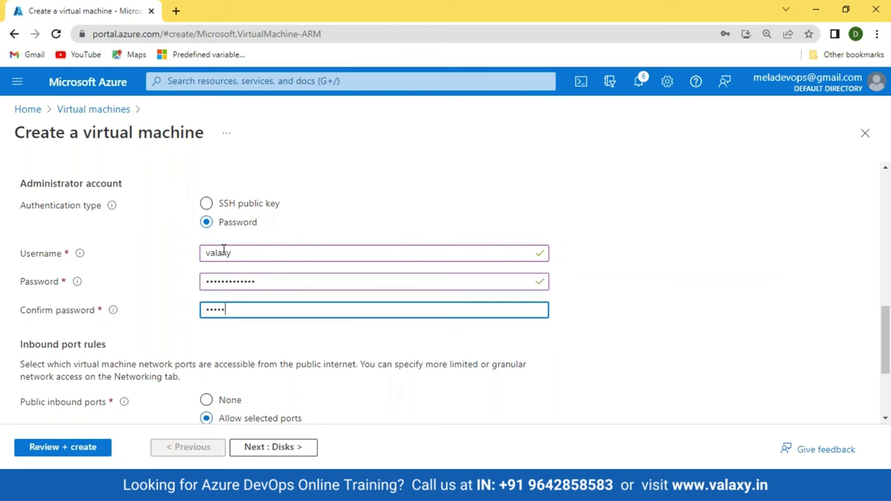
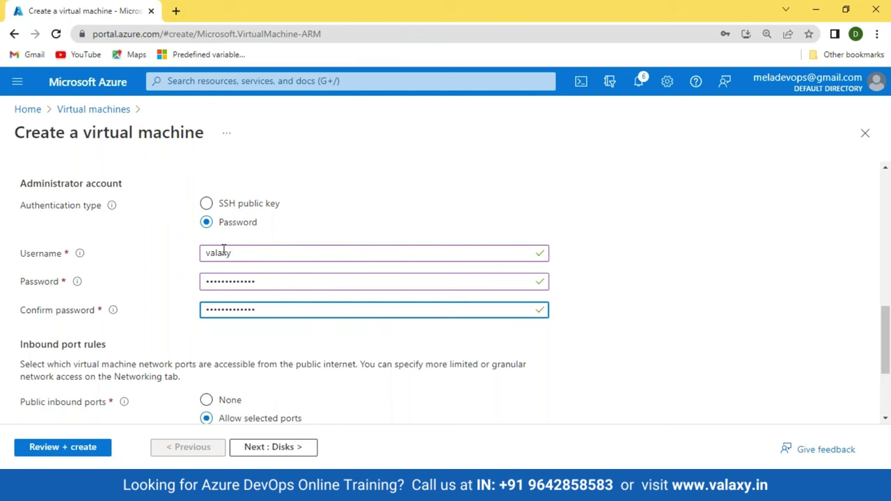
Step: Allow HTTP (80) alongside SSH (22) in the inbound ports
scroll(268, 315, down, 2)
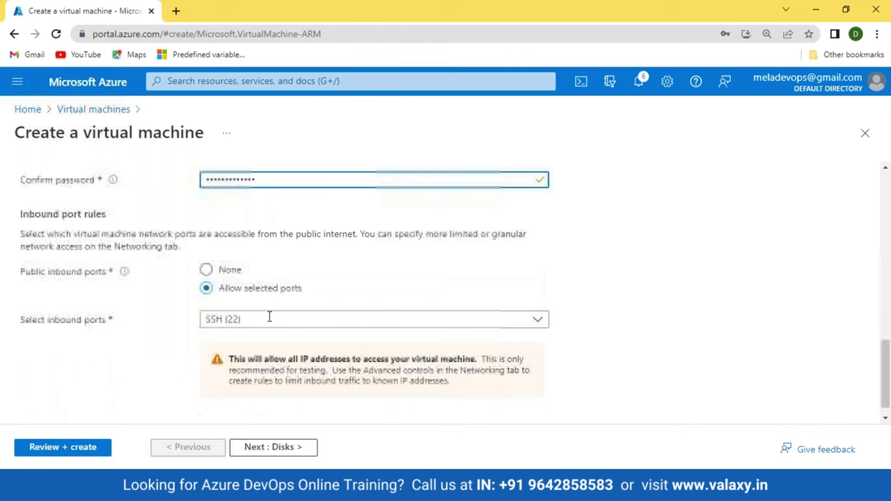
click(240, 321)
click(211, 341)
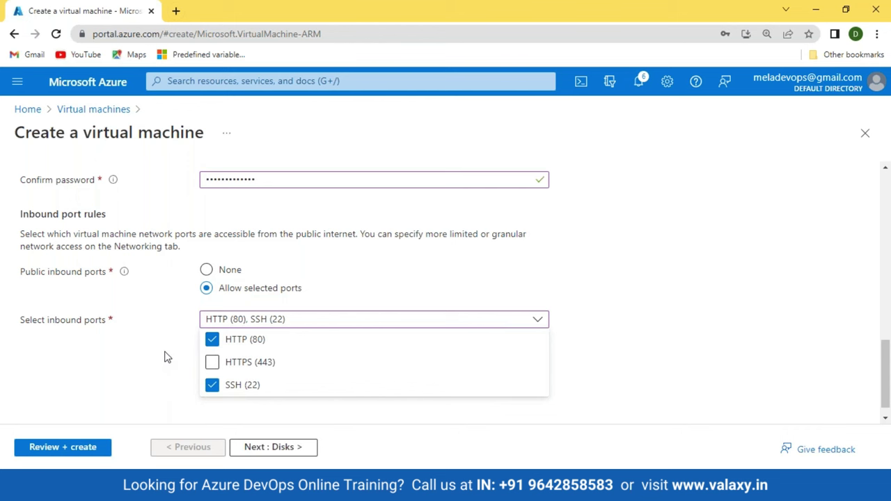
click(157, 354)
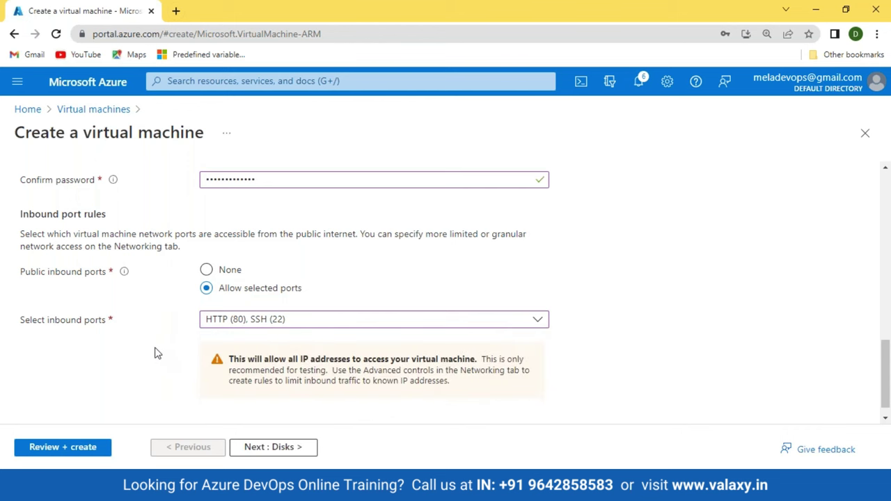
Step: Validate the vm-1 settings, submit the deployment to valaxy-rg, and return to the Paint diagram
click(66, 448)
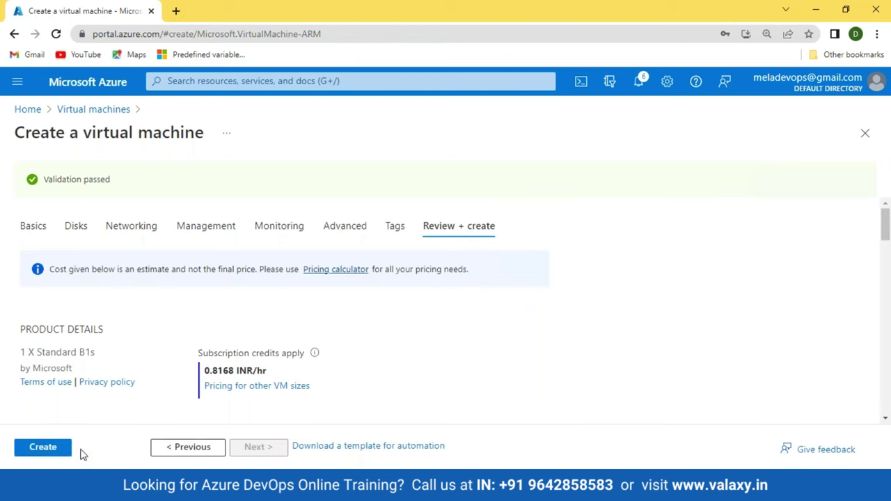
scroll(102, 406, down, 5)
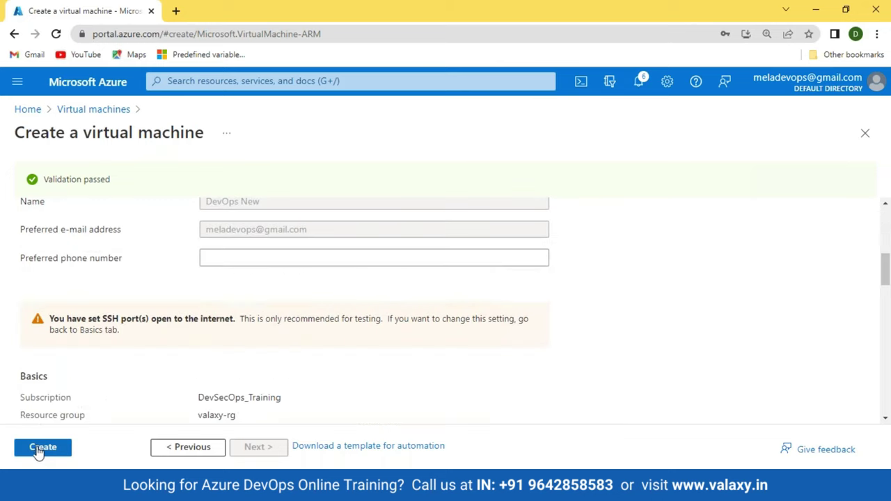
click(40, 446)
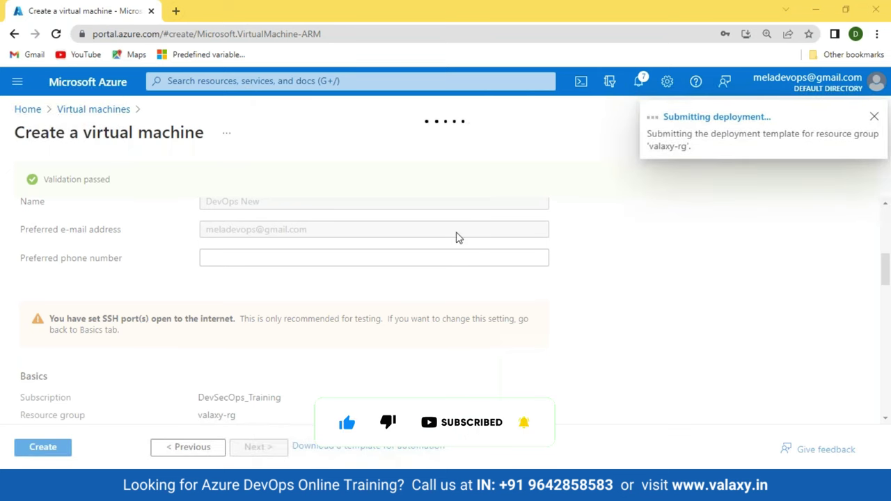
key(alt+Tab)
Step: Draw red ticks beside the file share circle, its 100 GB label and VM-1
click(541, 43)
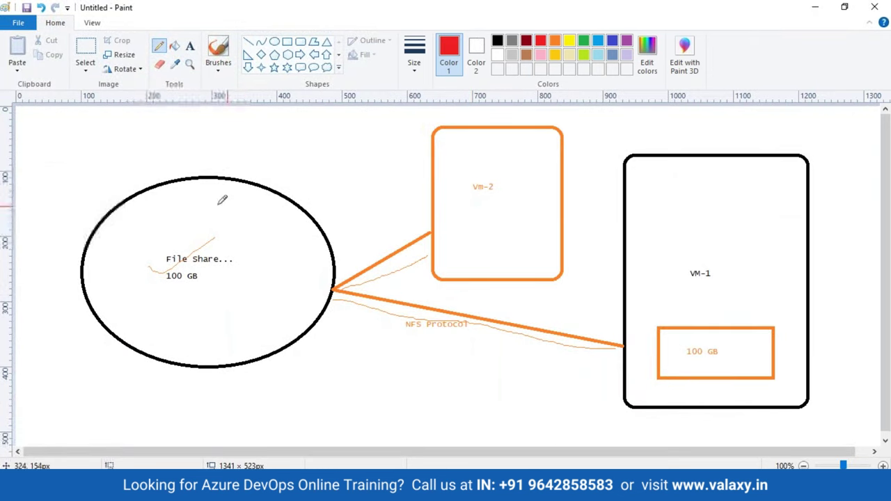
drag(36, 284, 180, 207)
mouse_move(255, 239)
mouse_down()
mouse_move(239, 230)
mouse_move(153, 278)
mouse_move(275, 248)
mouse_move(258, 239)
mouse_up()
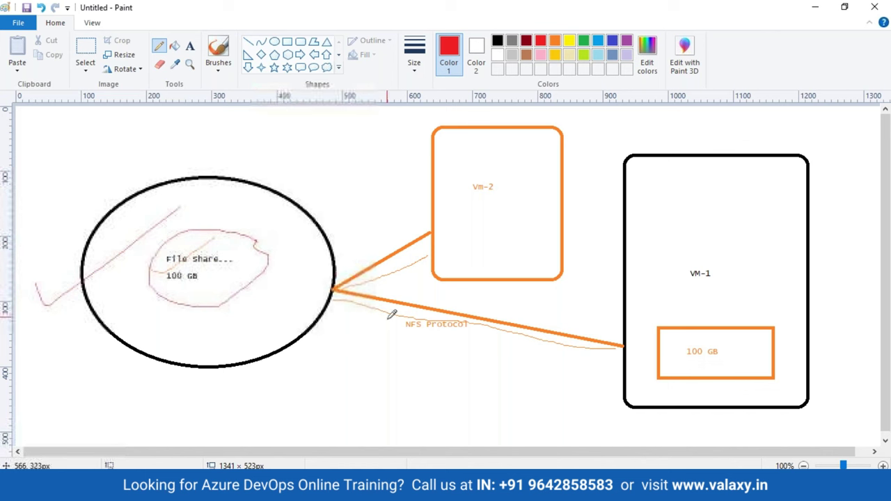
drag(47, 298, 125, 244)
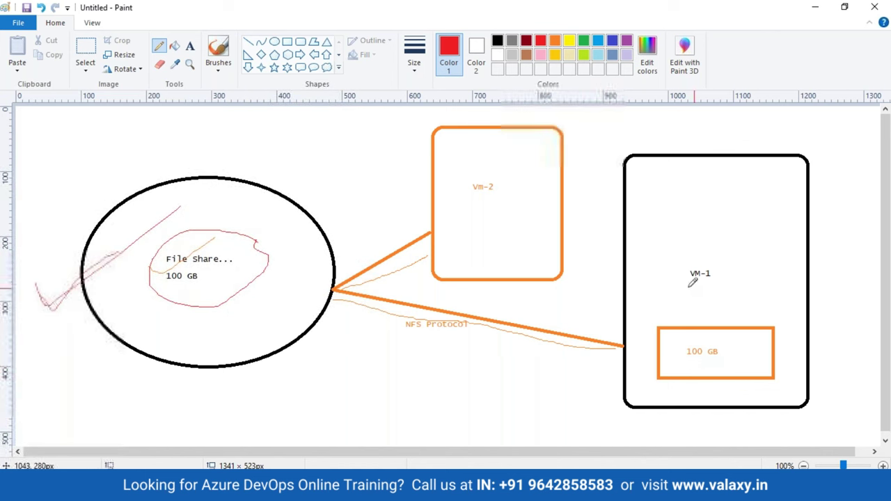
mouse_move(665, 273)
mouse_down()
mouse_move(681, 292)
mouse_move(740, 206)
mouse_up()
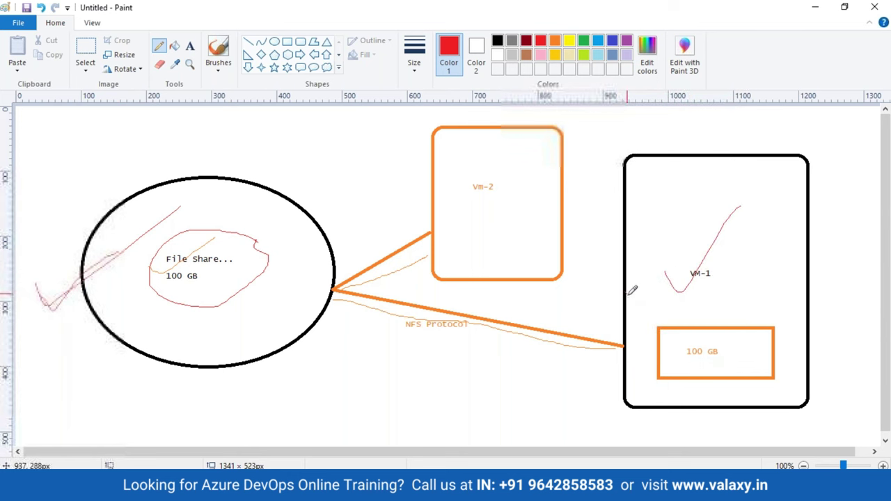
drag(626, 295, 667, 247)
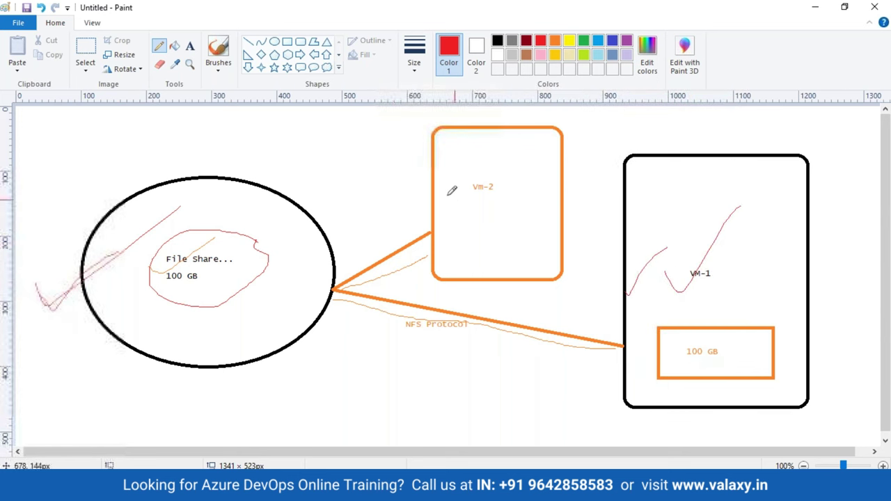
Step: Cross out VM-2 with two red lines, then return to the Azure deployment
drag(408, 158, 705, 350)
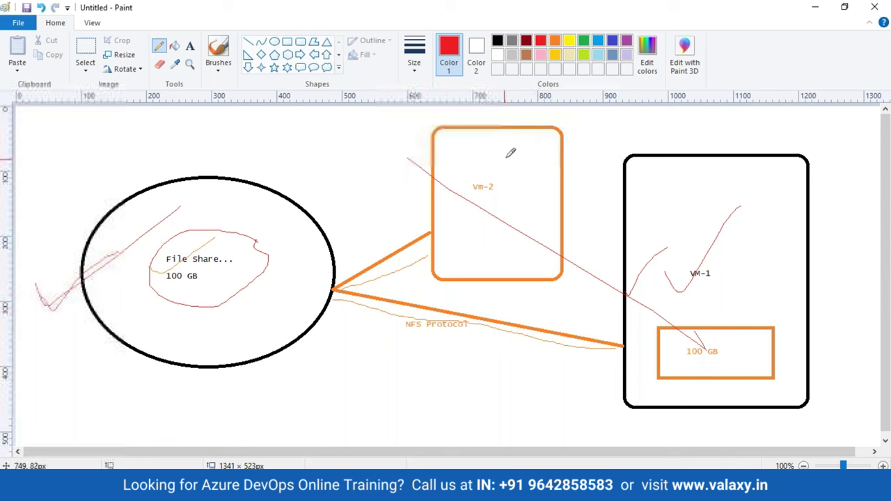
drag(539, 120, 401, 314)
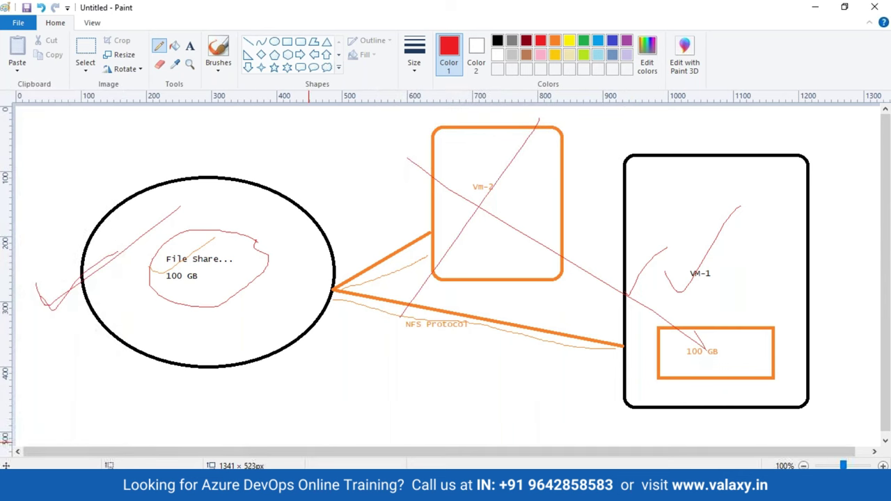
key(alt+Tab)
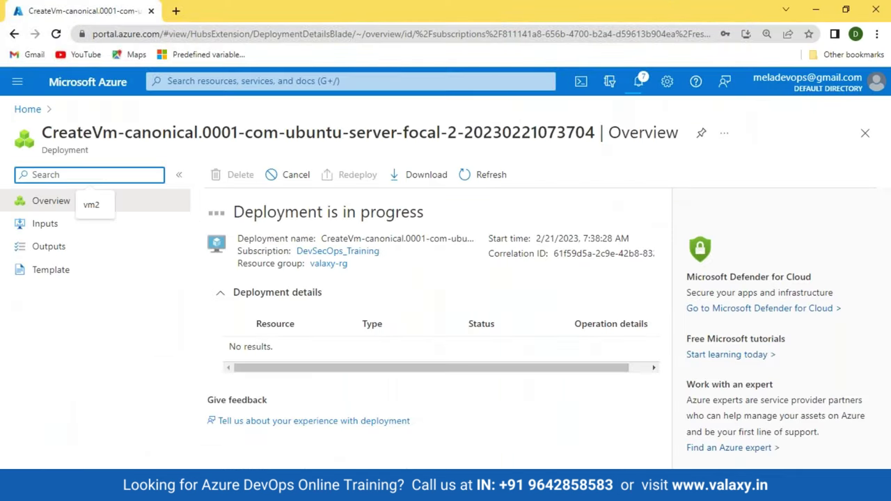
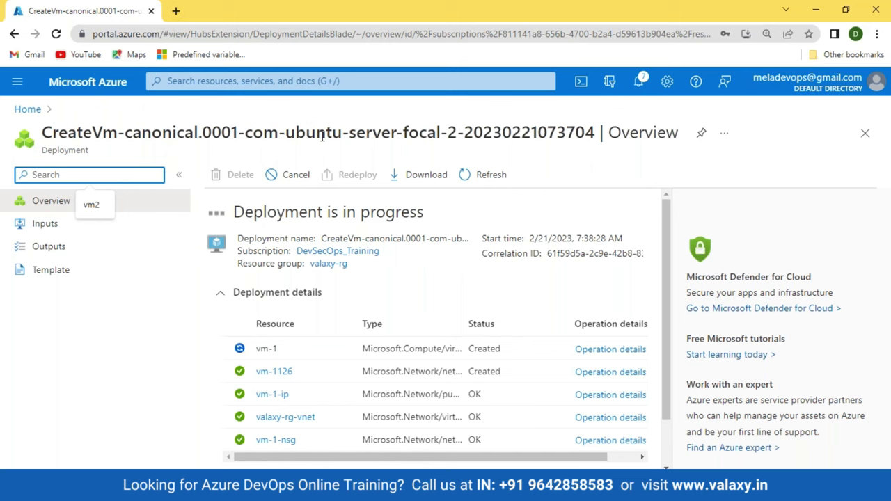
Step: Leave the finished vm-1 deployment and open the valaxyfileshare storage account from Storage accounts
click(303, 412)
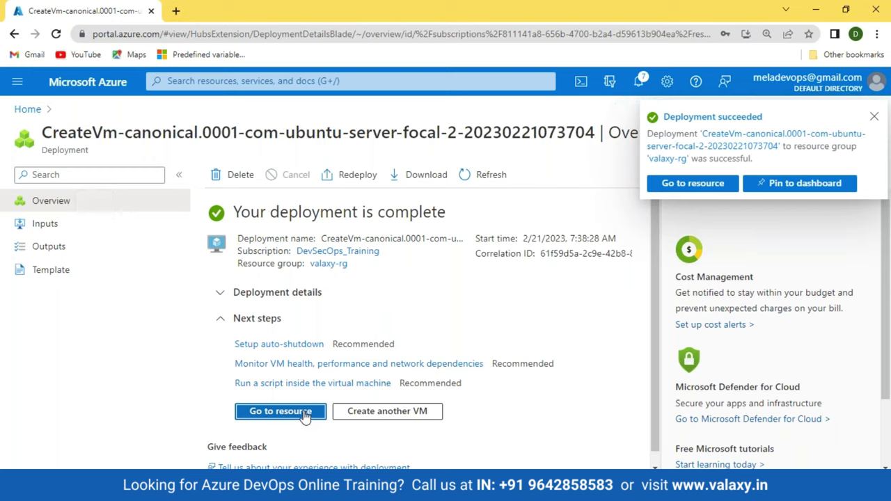
click(25, 110)
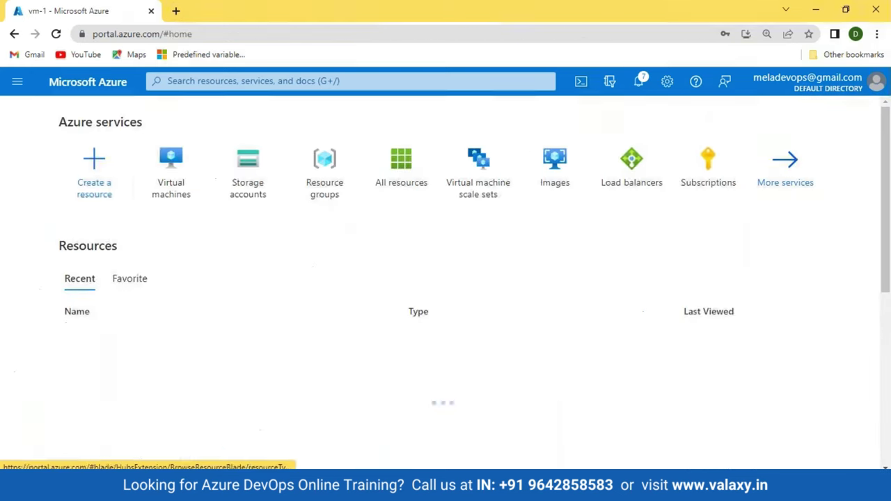
click(246, 167)
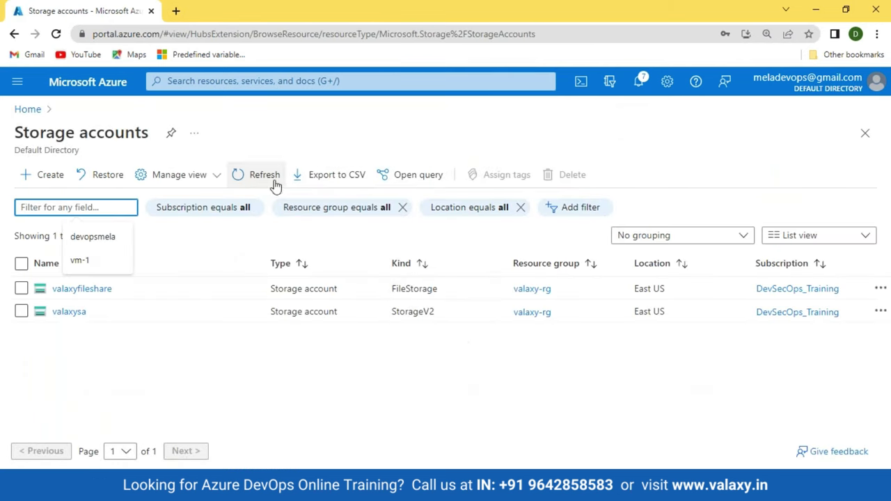
click(81, 289)
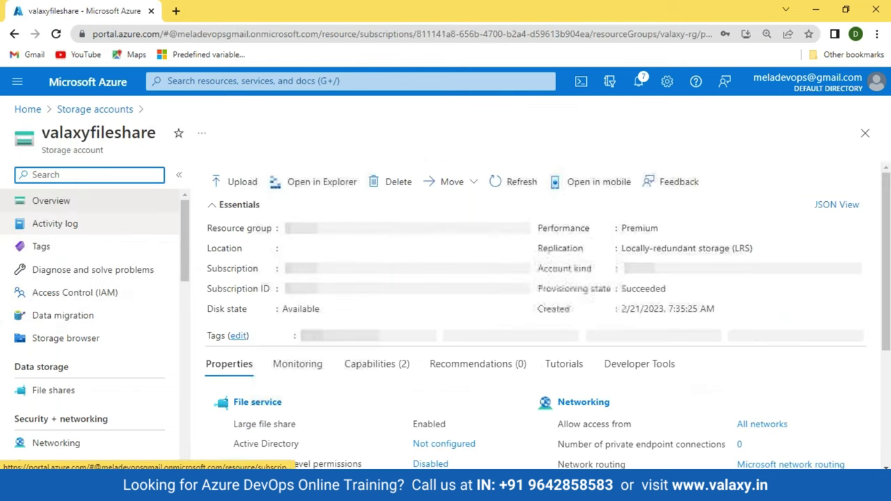
Step: Open File shares under Data storage in the valaxyfileshare storage account menu
scroll(17, 265, down, 3)
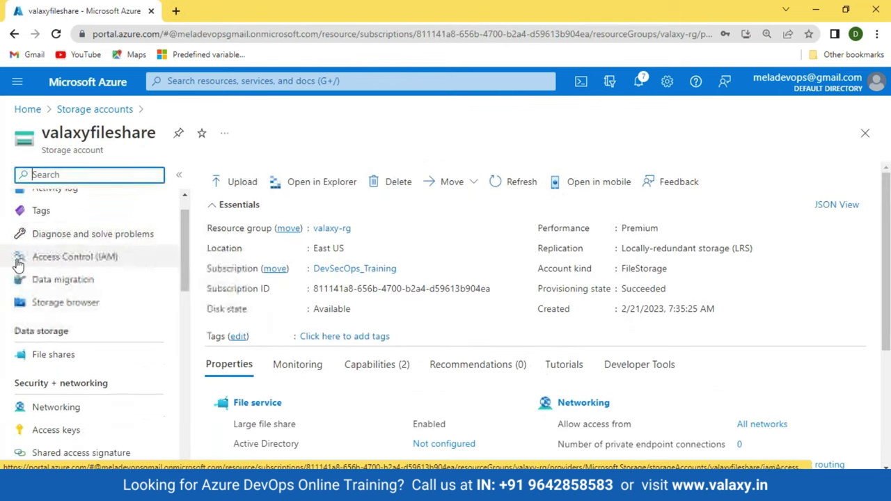
scroll(68, 316, up, 1)
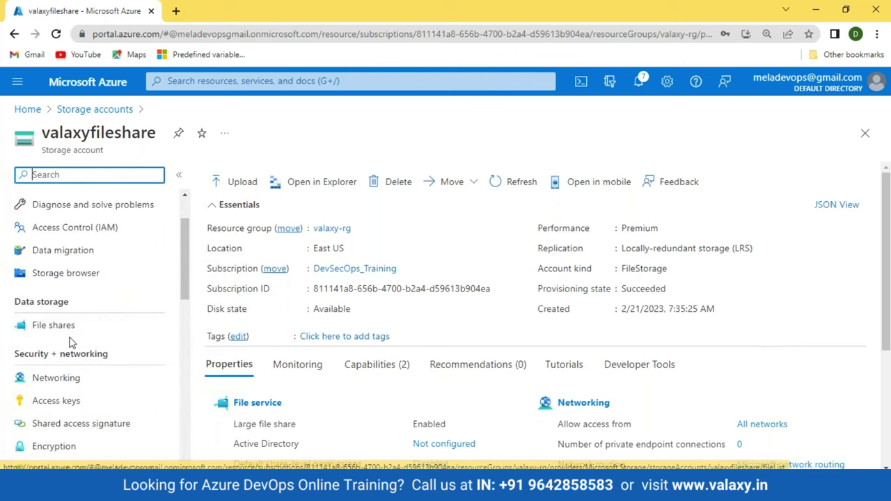
scroll(68, 315, down, 4)
scroll(68, 331, down, 1)
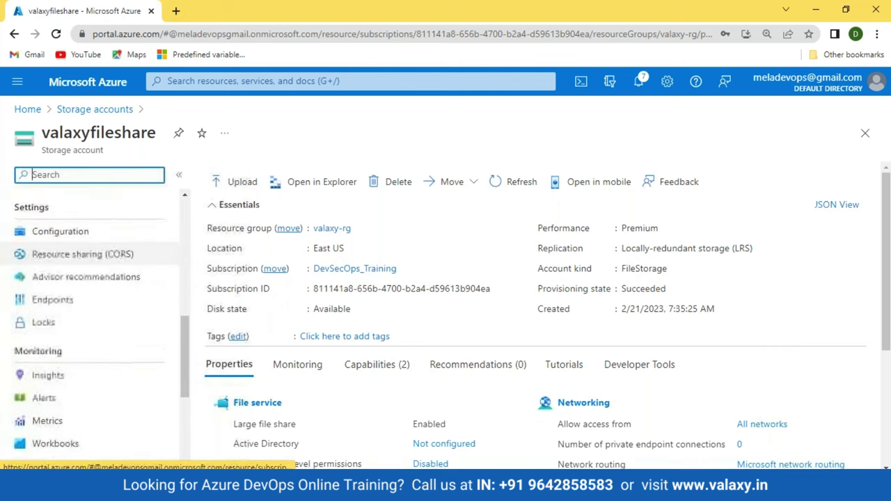
scroll(69, 330, up, 7)
scroll(19, 334, down, 4)
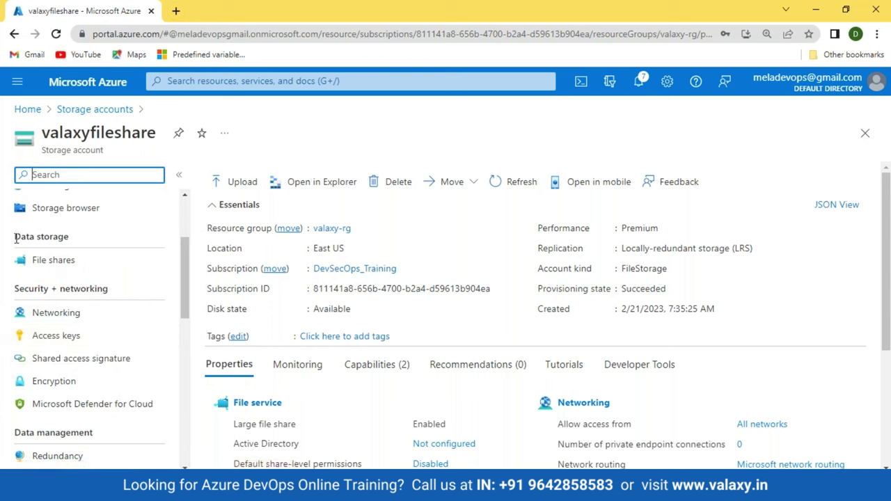
drag(15, 237, 74, 240)
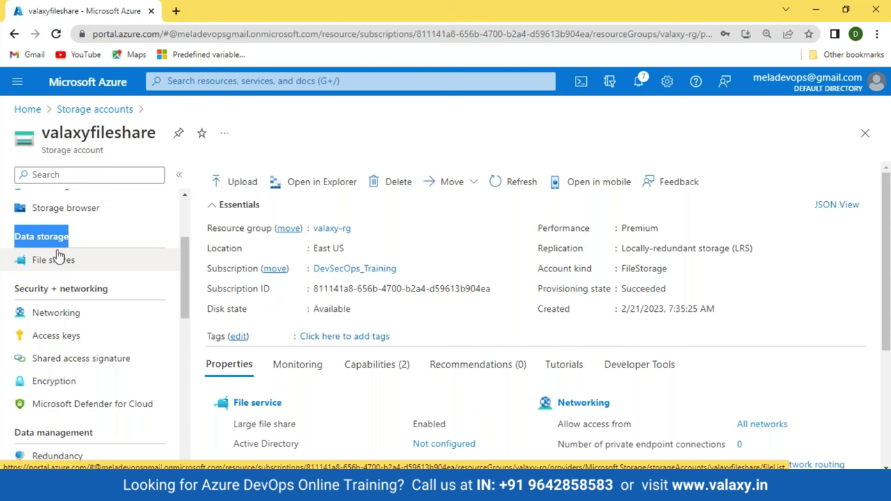
click(56, 267)
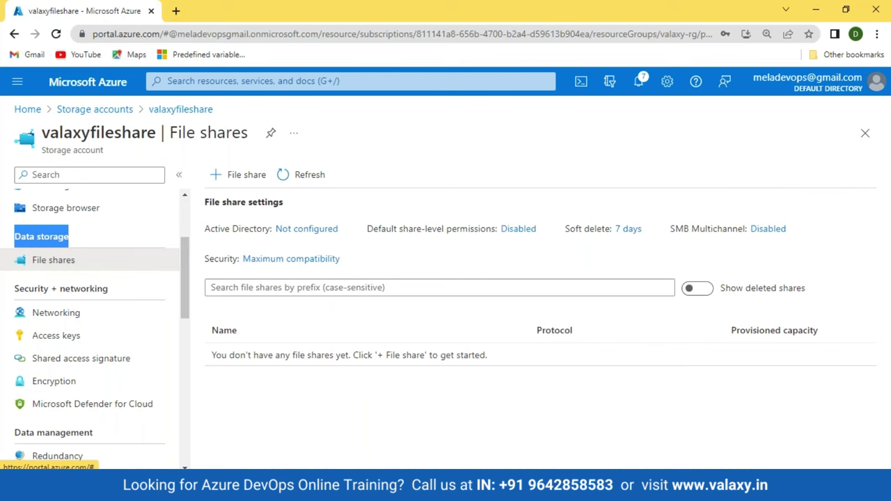
Step: Underline the 100 GB label in the Paint diagram, then return to the Azure portal
key(alt+Tab)
drag(163, 283, 206, 283)
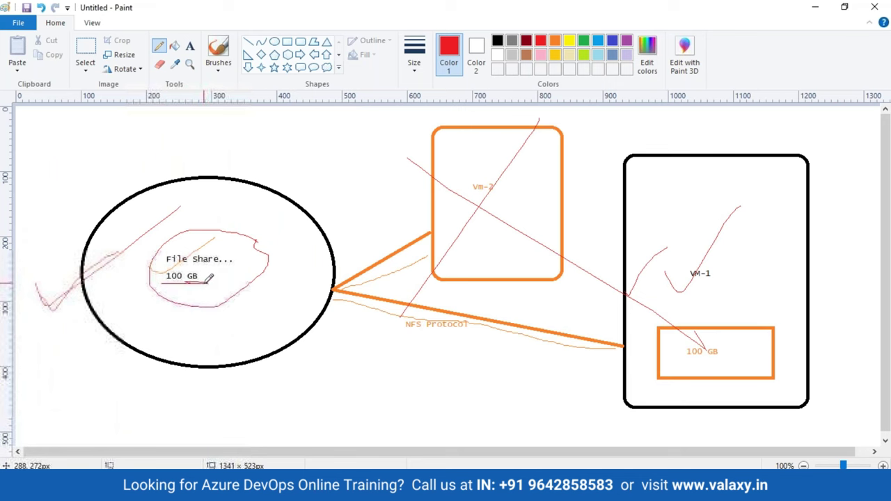
key(alt+Tab)
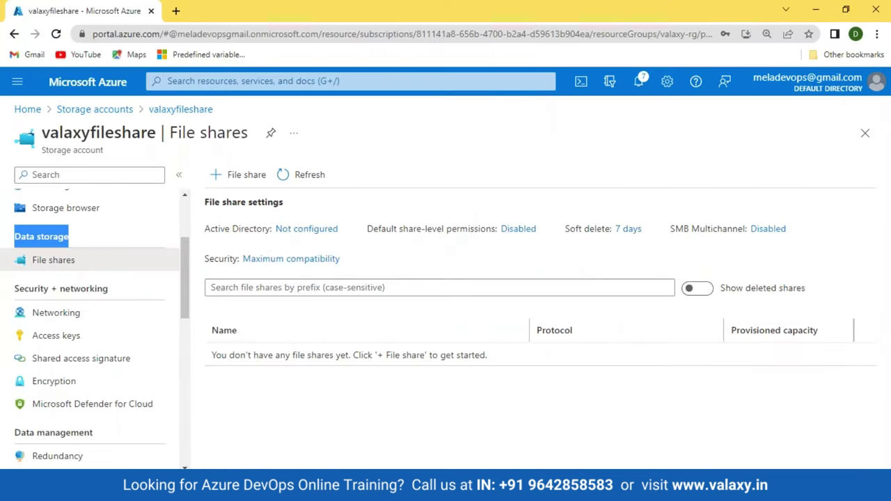
Step: Start a new file share named 'fileshare' with provisioned capacity 100 GiB (3100 IO/s)
click(239, 174)
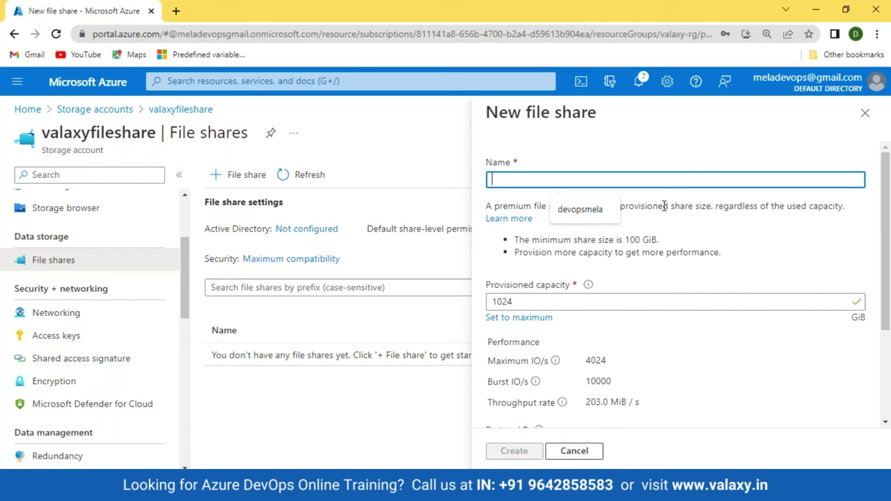
text(filshare)
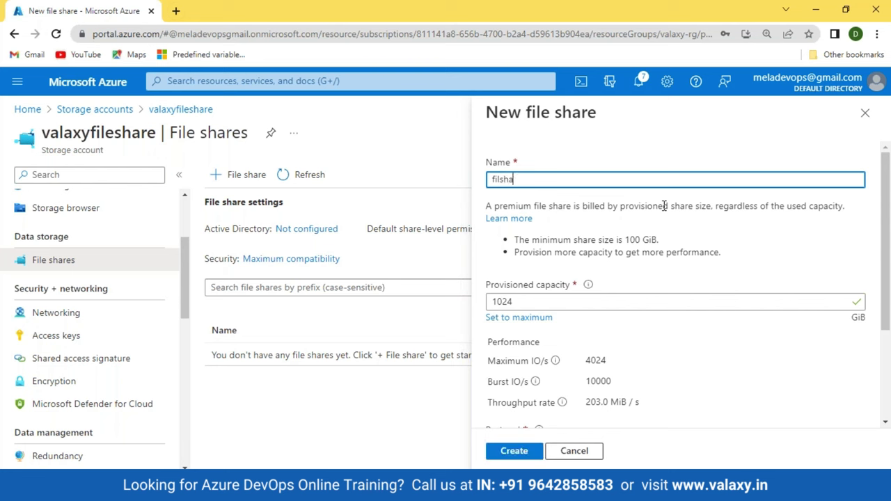
key(Left)
key(Left)
key(Left)
key(Left)
key(Left)
text(e)
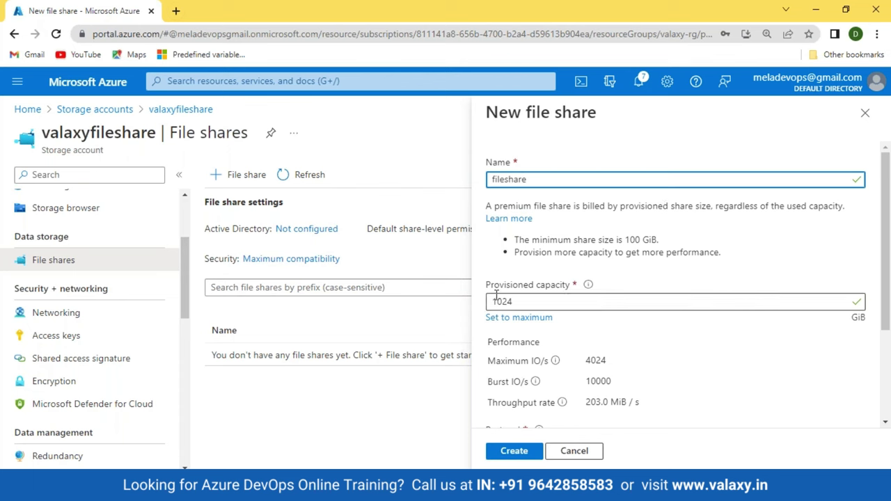
scroll(499, 297, down, 1)
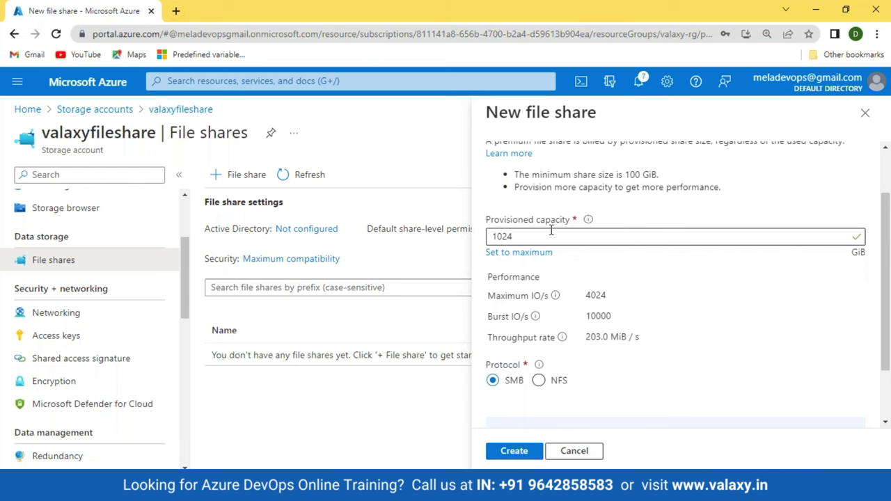
double_click(552, 231)
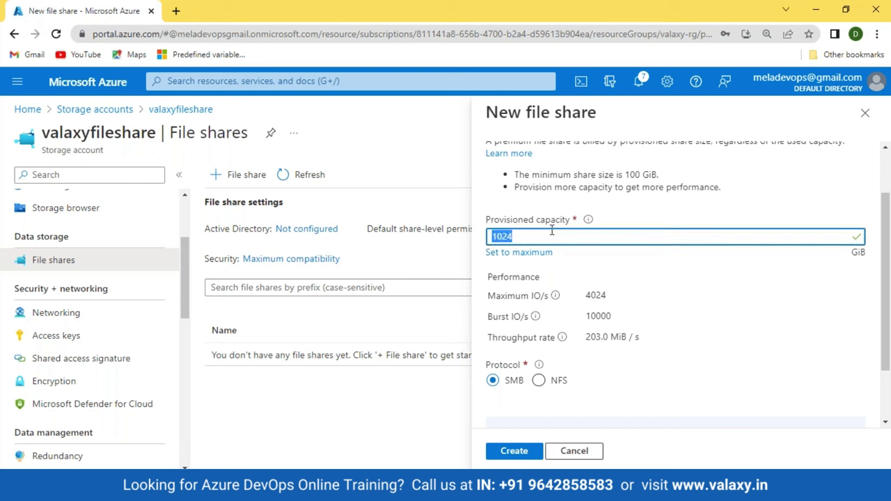
text(100)
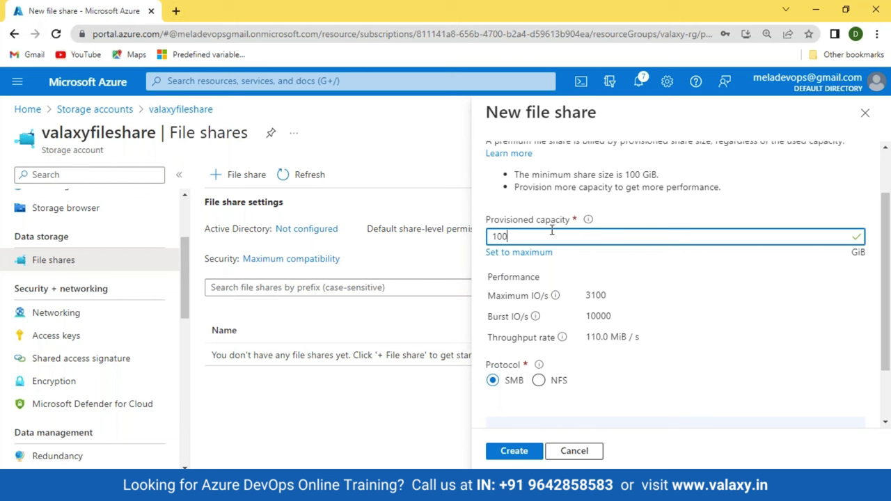
click(695, 304)
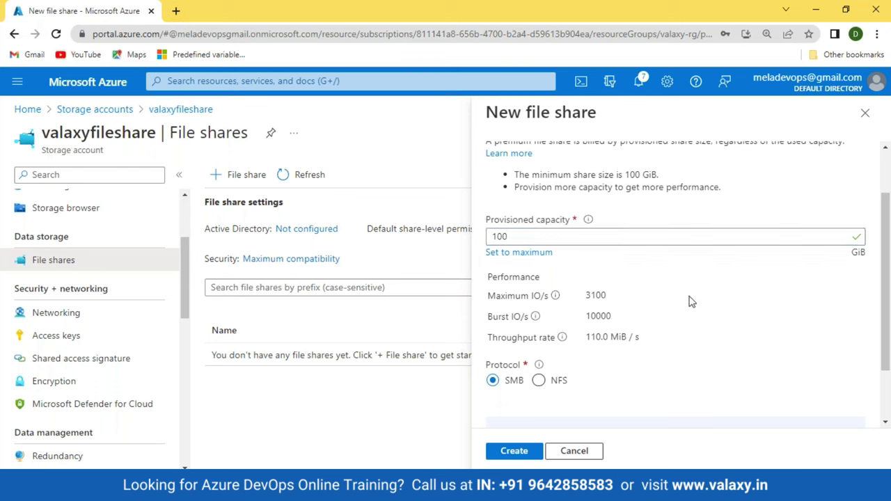
scroll(613, 236, up, 1)
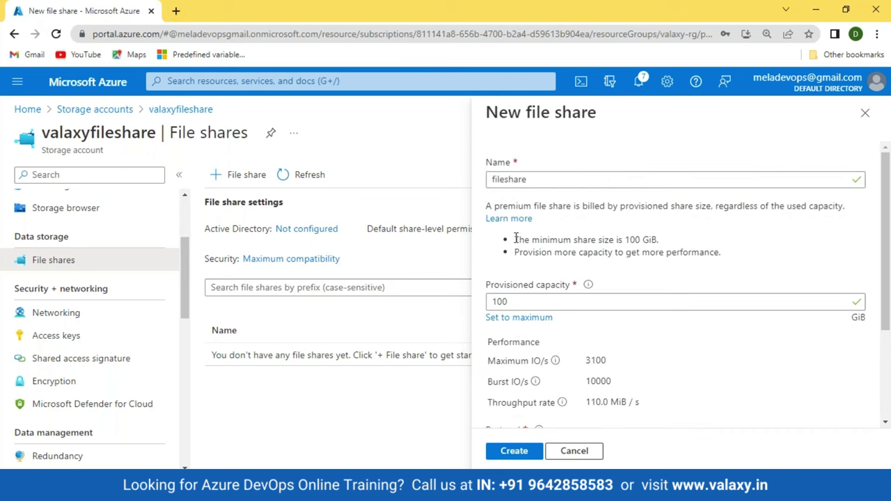
drag(516, 239, 681, 245)
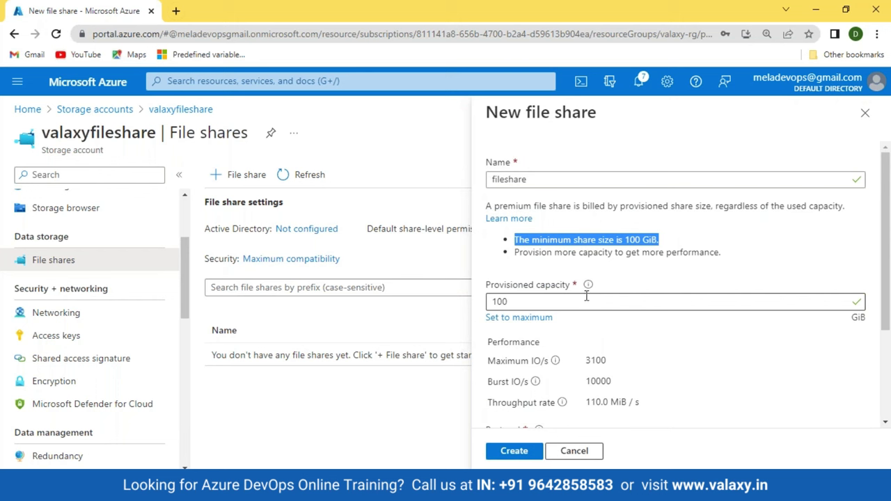
click(673, 239)
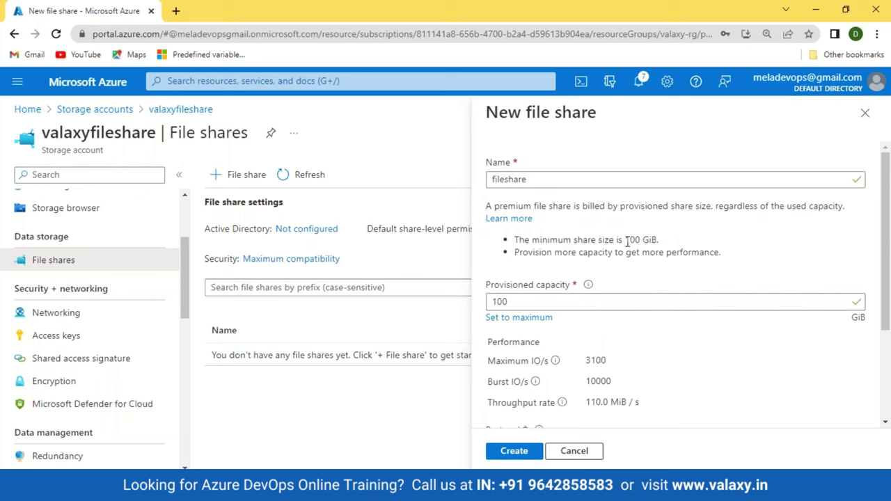
drag(625, 239, 706, 240)
scroll(707, 241, down, 3)
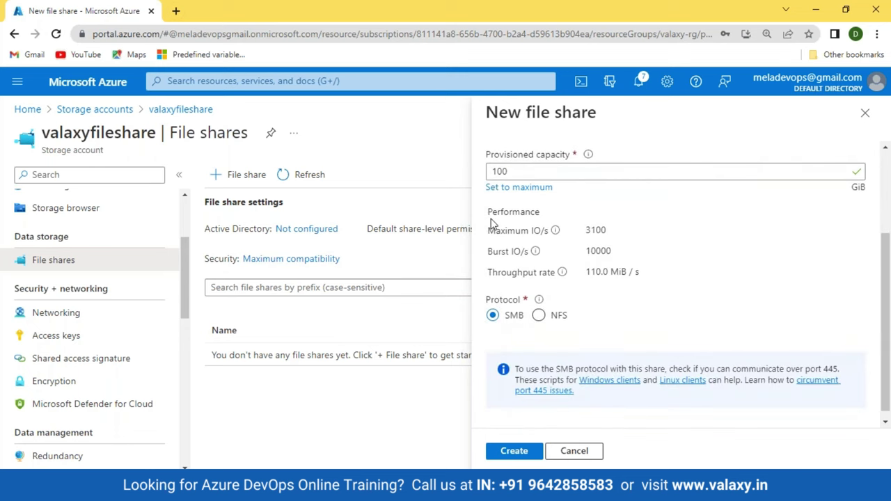
drag(488, 212, 549, 219)
mouse_move(555, 237)
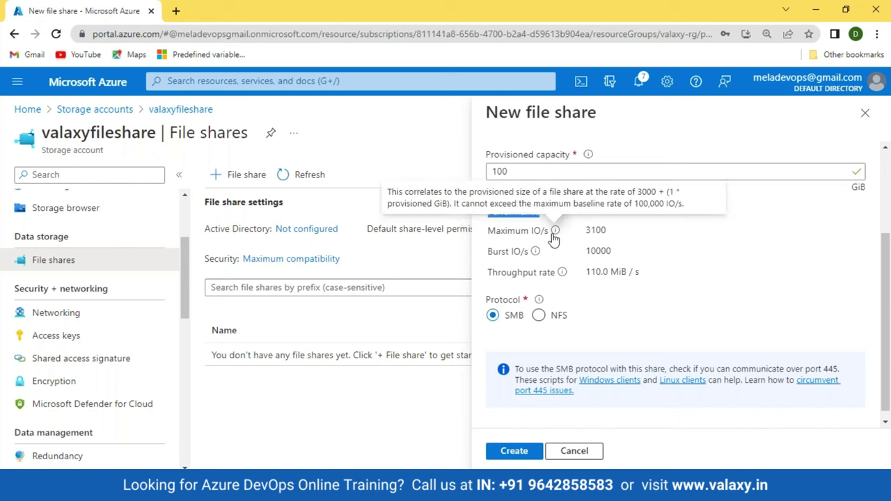
drag(583, 234, 617, 256)
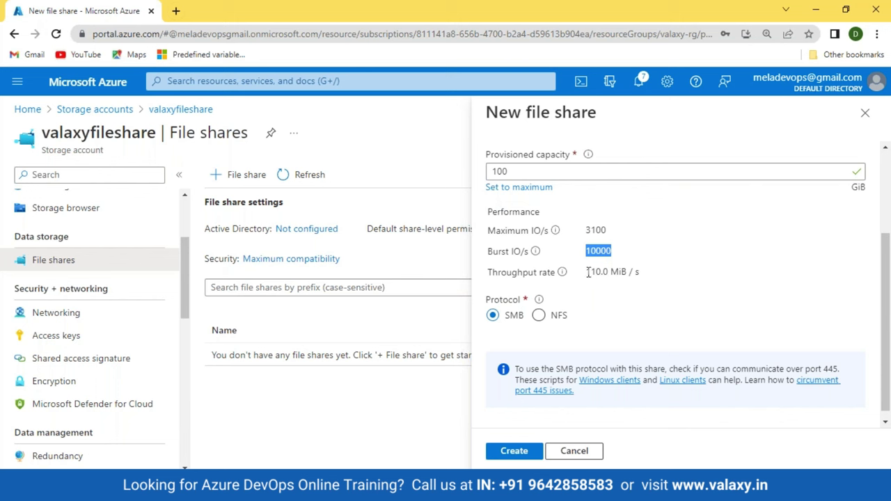
drag(638, 272, 491, 216)
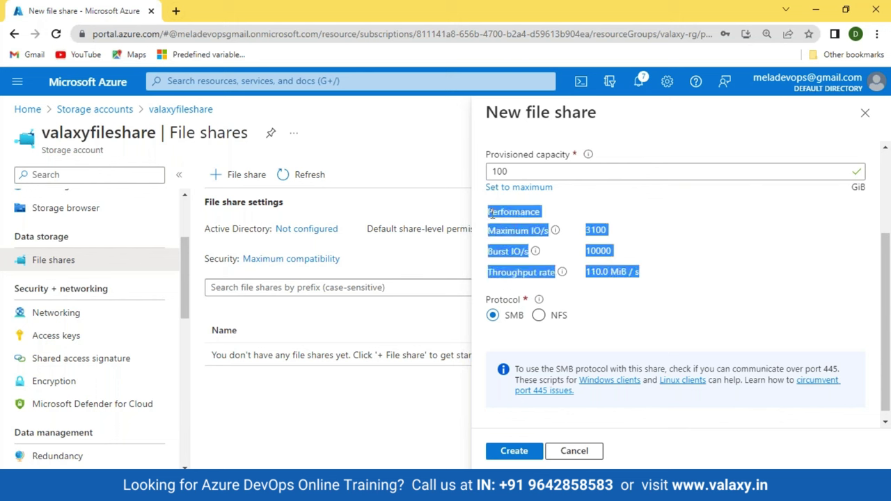
click(663, 253)
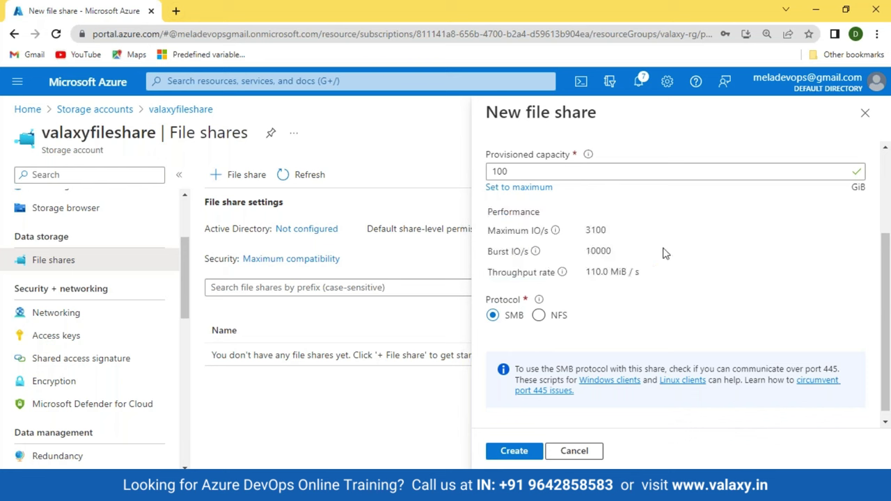
scroll(664, 253, down, 1)
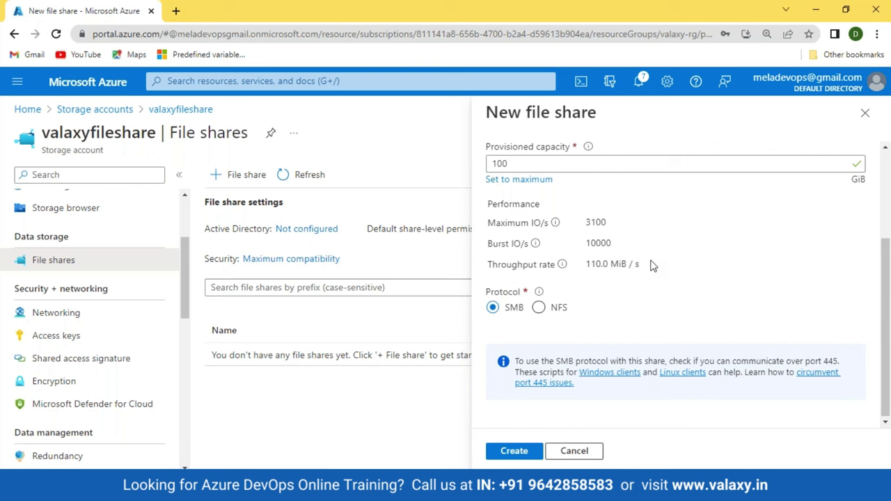
Step: Set the share's protocol to NFS with No Root Squash and create 'fileshare'
click(540, 310)
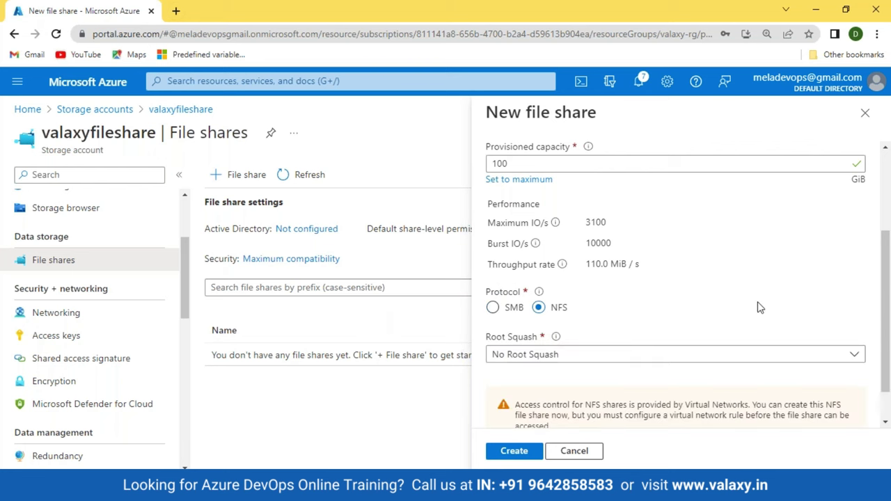
scroll(775, 295, down, 1)
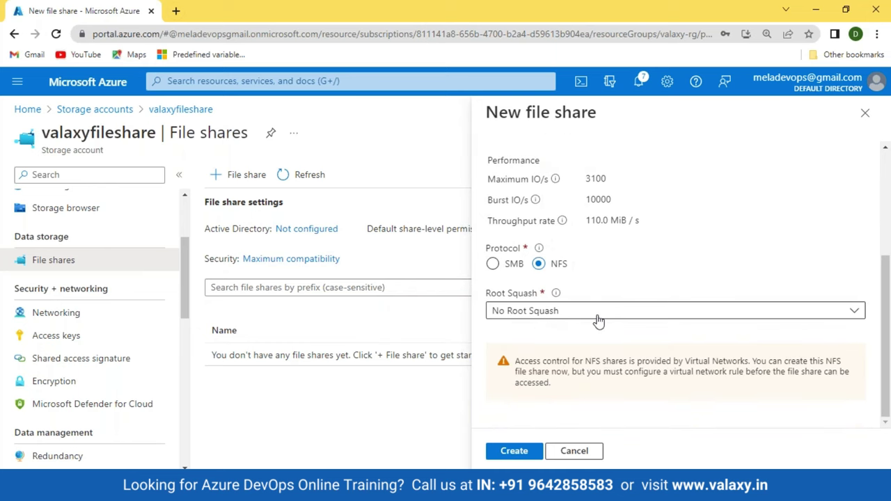
mouse_move(557, 295)
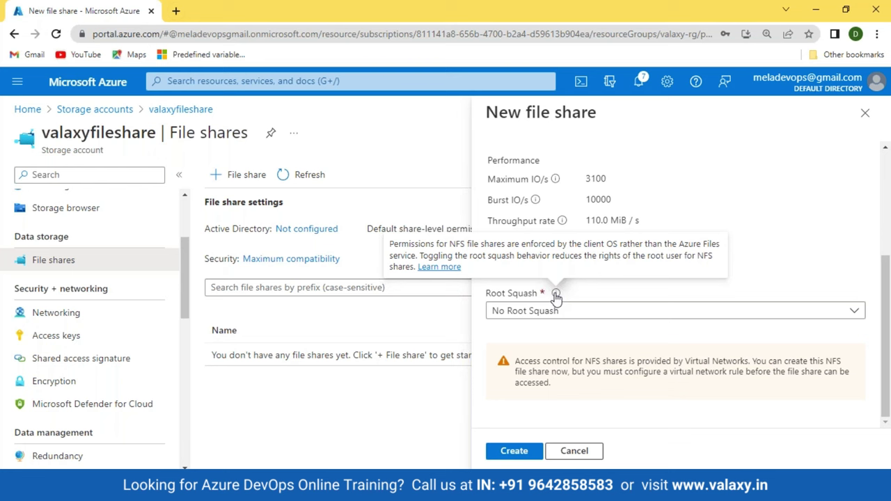
click(561, 311)
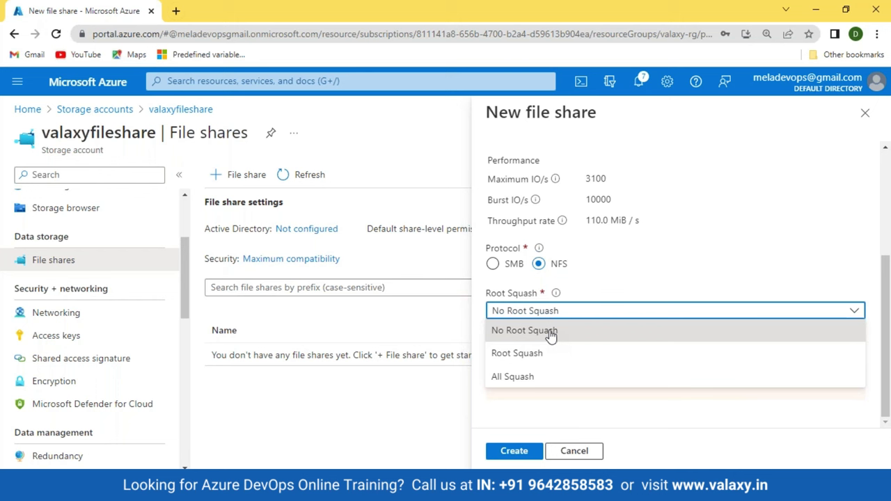
click(533, 331)
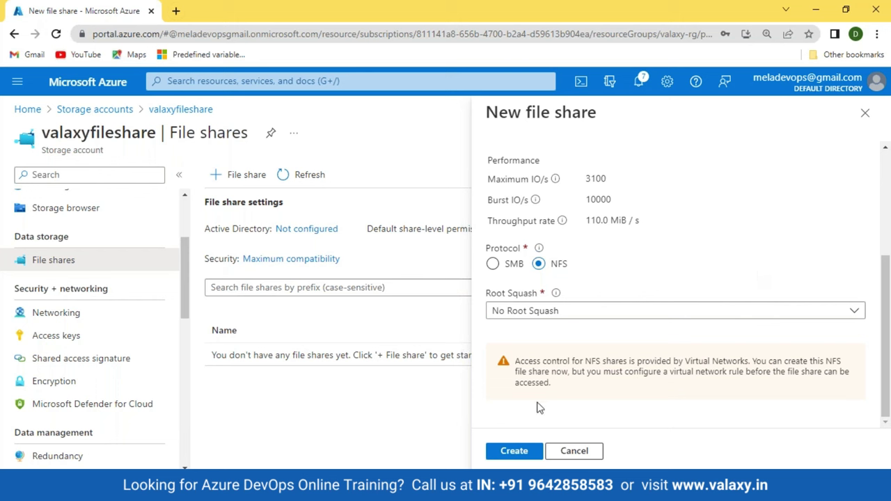
click(507, 453)
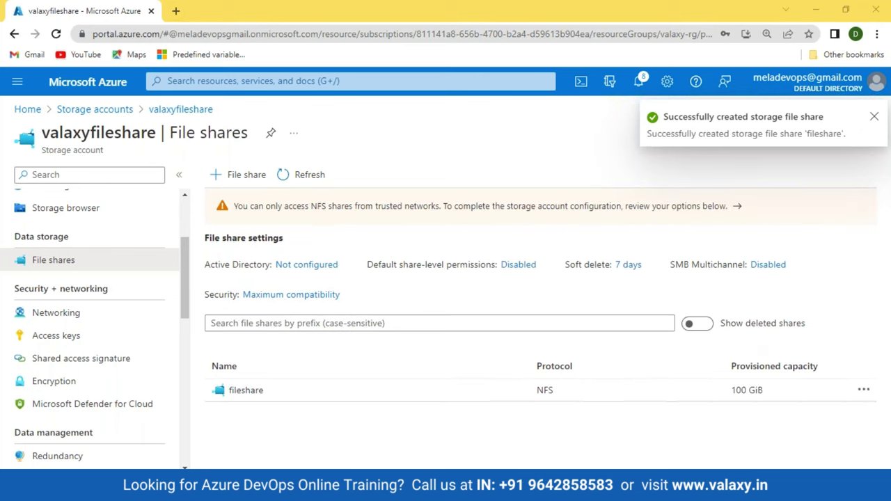
Step: In Paint, circle the File Share 100 GB note and trace the NFS Protocol link in red
key(alt+Tab)
mouse_move(167, 301)
mouse_down()
mouse_move(265, 264)
mouse_move(219, 232)
mouse_move(170, 237)
mouse_move(201, 314)
mouse_move(209, 233)
mouse_up()
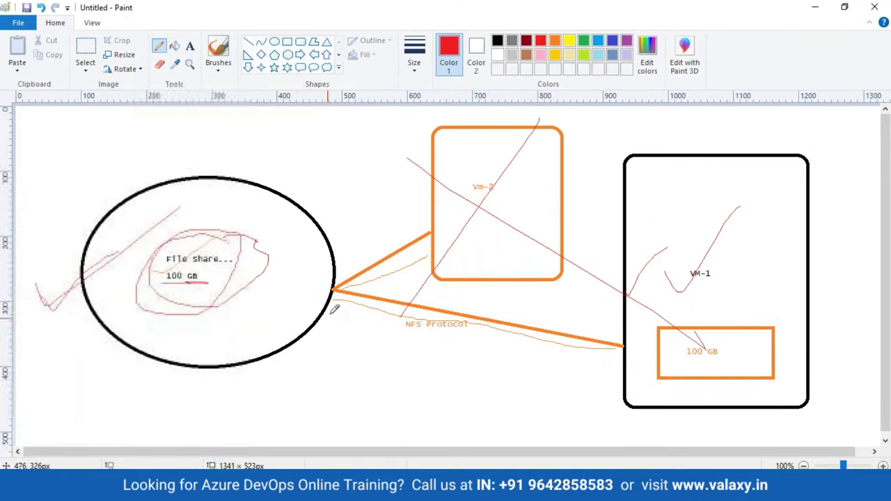
mouse_move(334, 307)
mouse_down()
mouse_move(623, 355)
mouse_move(600, 369)
mouse_up()
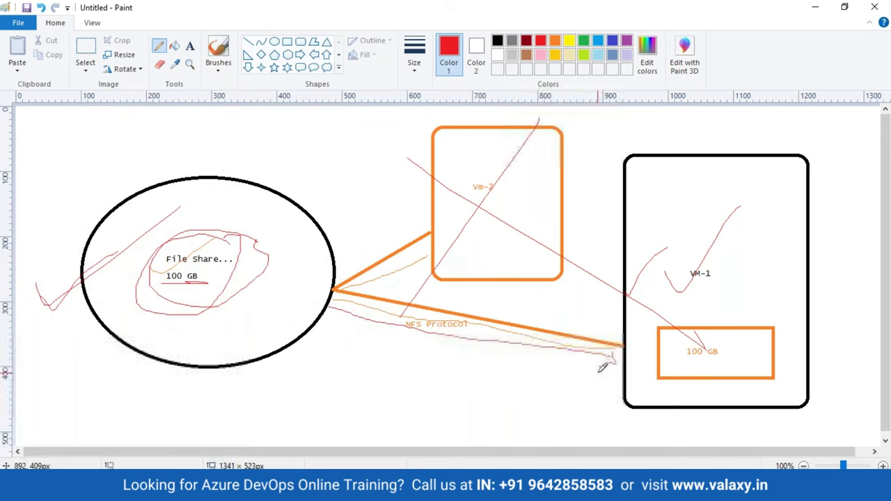
key(alt+Tab)
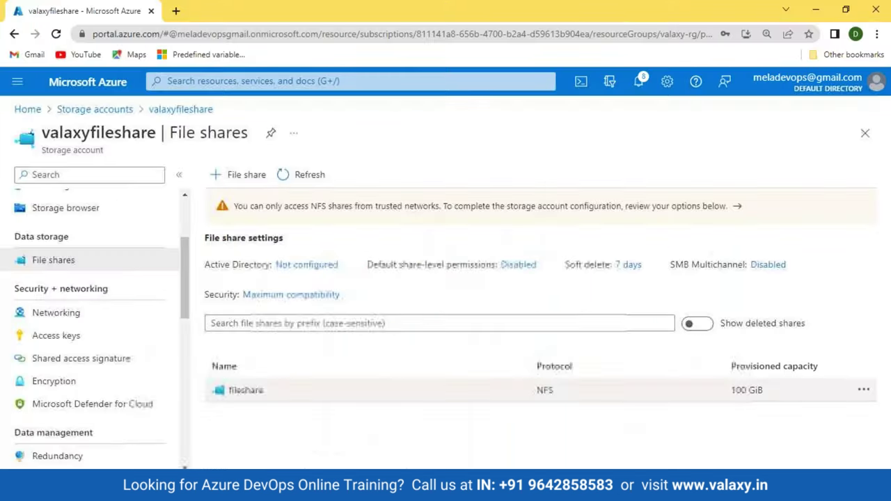
Step: Open the fileshare share and review its Configure network security options
click(237, 394)
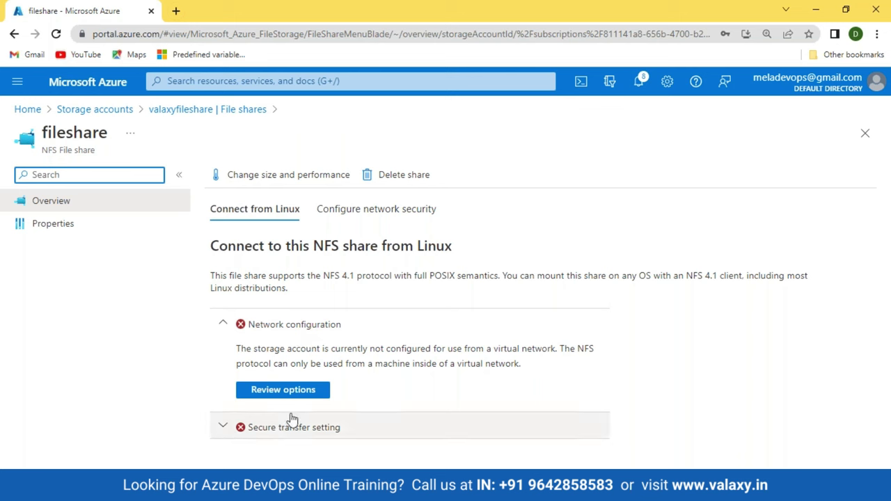
click(279, 392)
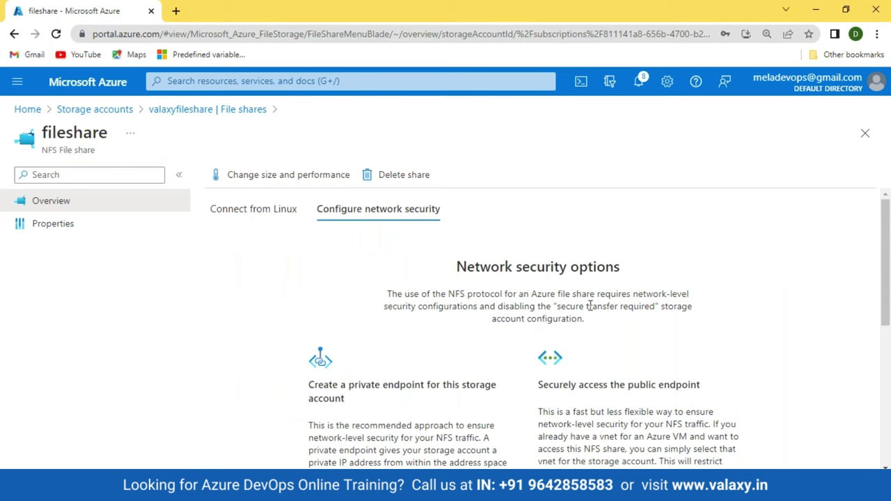
scroll(589, 307, down, 2)
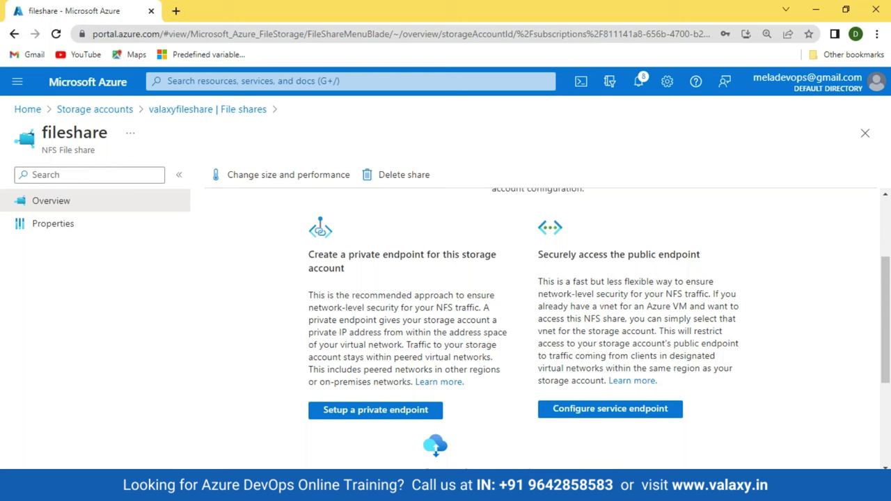
Step: Present the PowerPoint deck and advance to the Private Link versus Service Endpoint slide
mouse_move(369, 491)
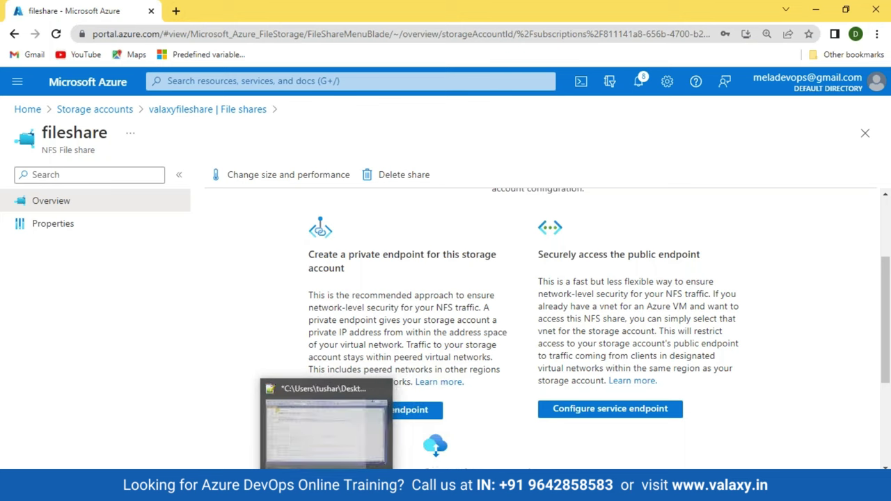
click(284, 491)
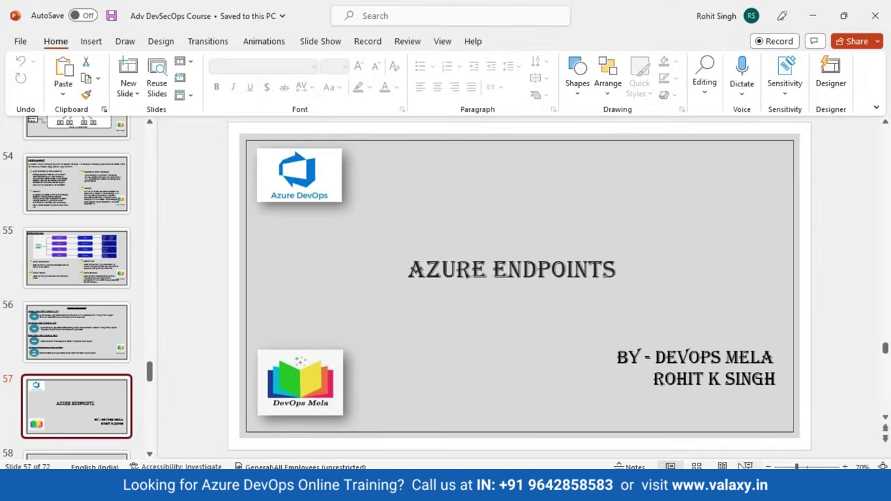
click(748, 466)
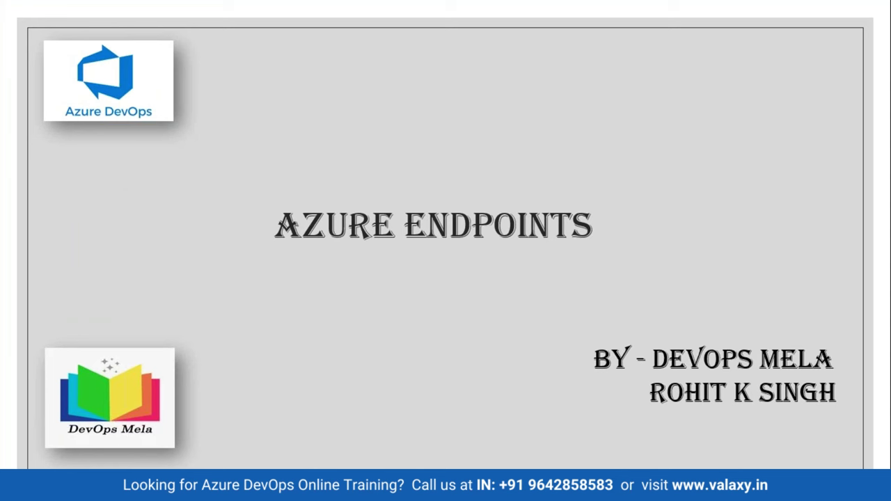
key(Right)
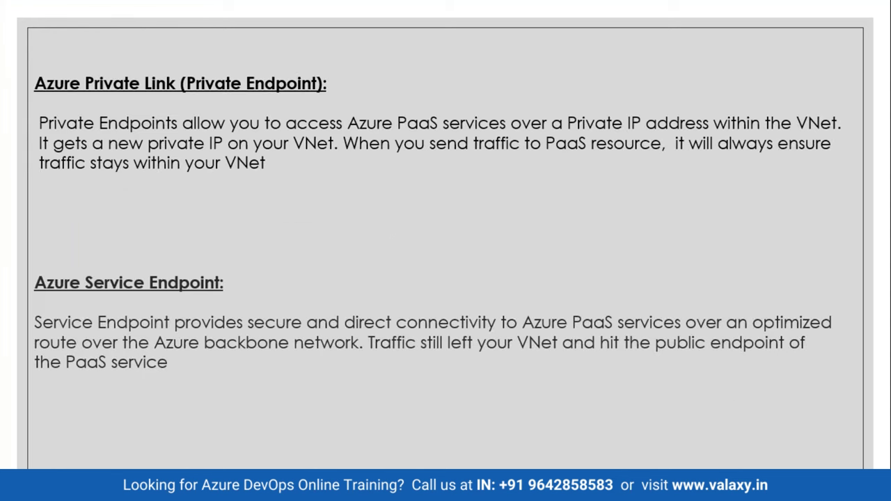
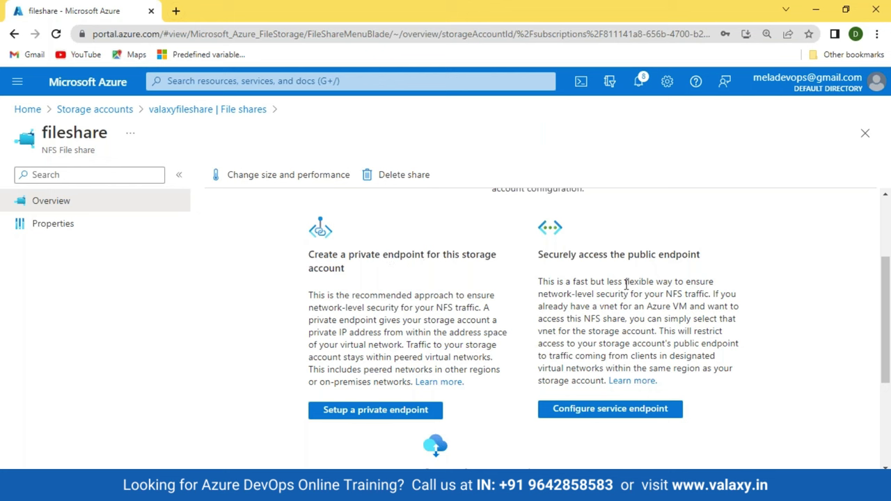
Step: Launch the Create a private endpoint wizard from the storage account's Private endpoint connections
scroll(626, 285, down, 3)
scroll(557, 313, up, 3)
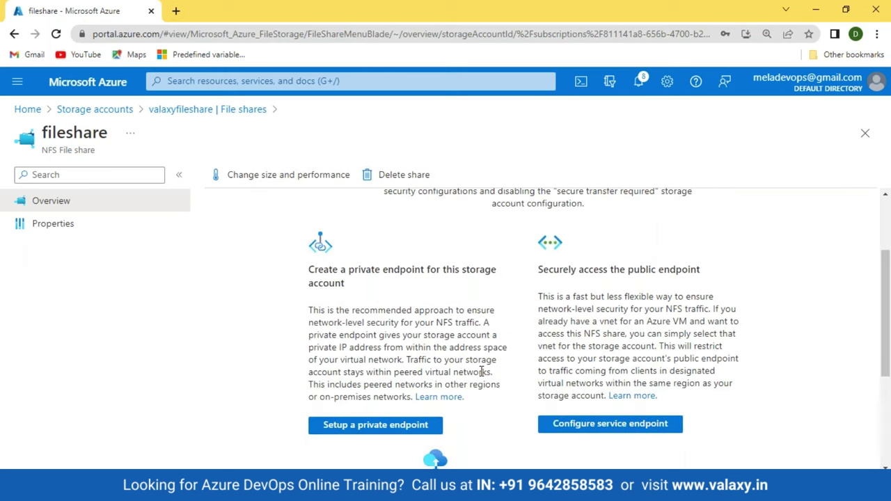
scroll(483, 371, down, 2)
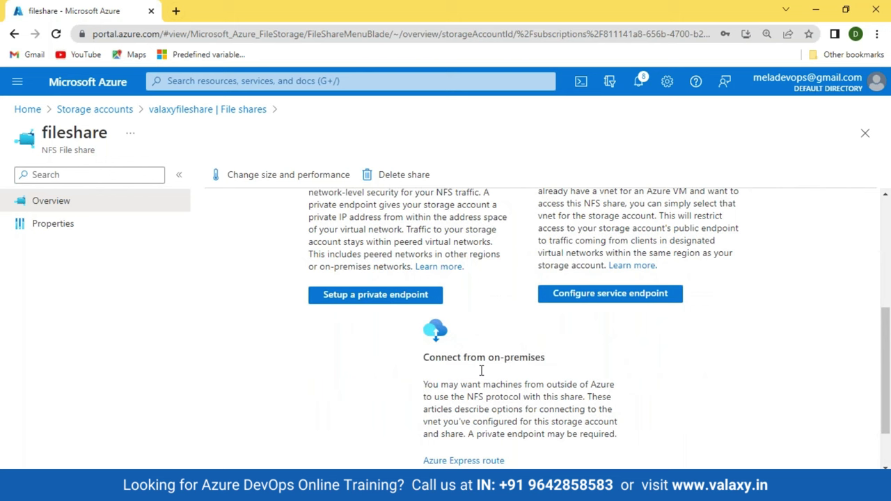
click(370, 295)
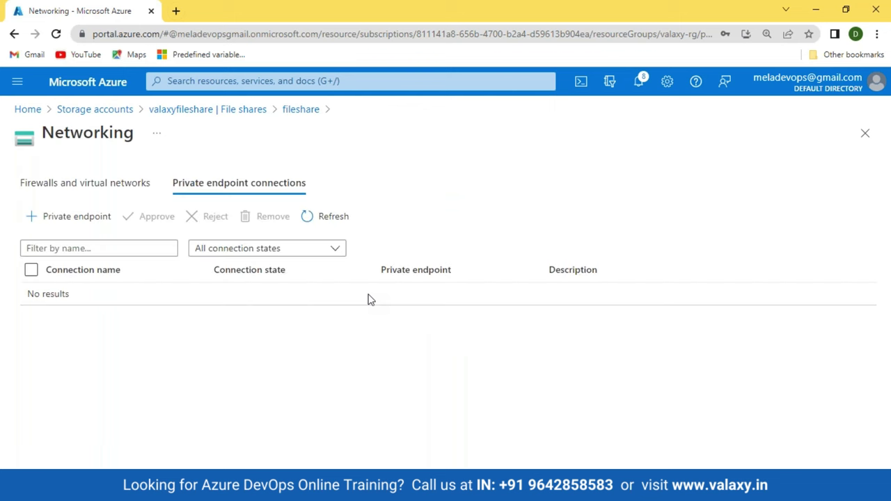
click(67, 217)
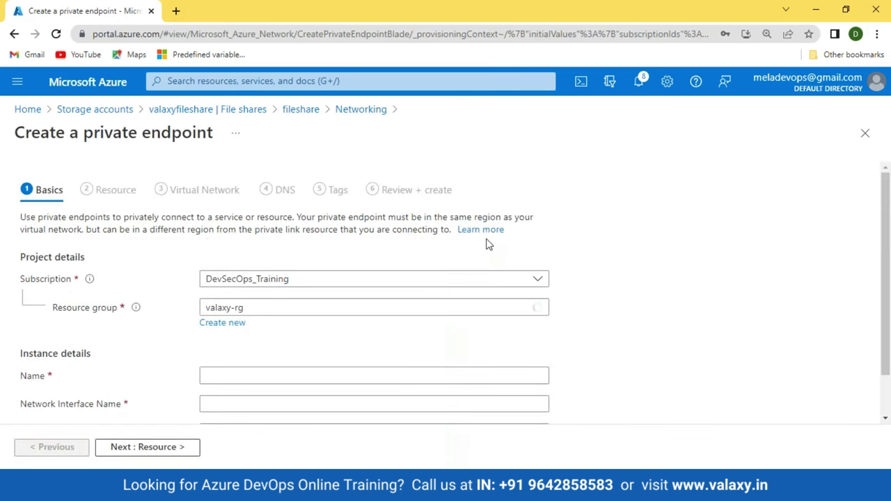
scroll(485, 243, down, 1)
Step: Name the endpoint privatenfs, keep NIC privatenfs-nic in East US, and advance to Resource
click(306, 326)
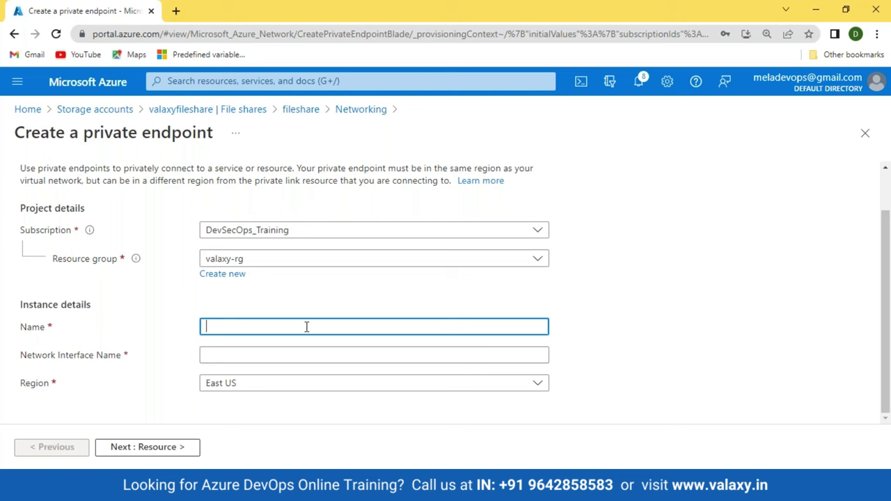
text(private)
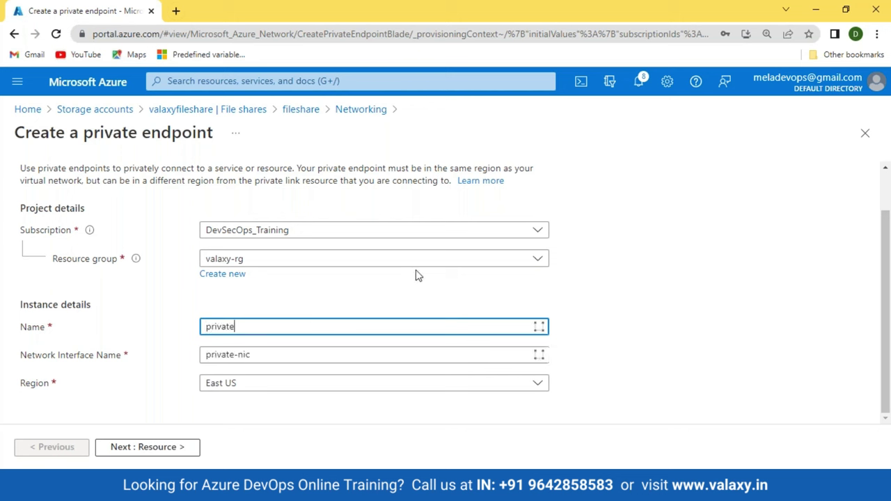
text(nfs)
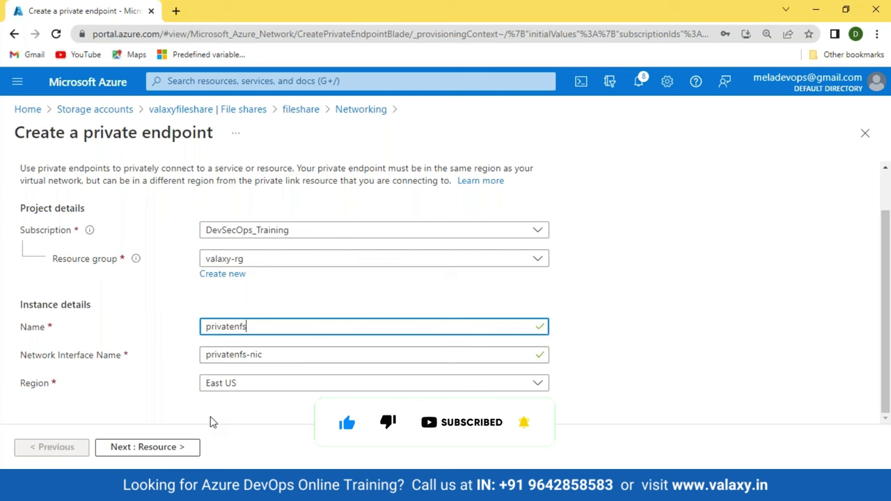
click(182, 447)
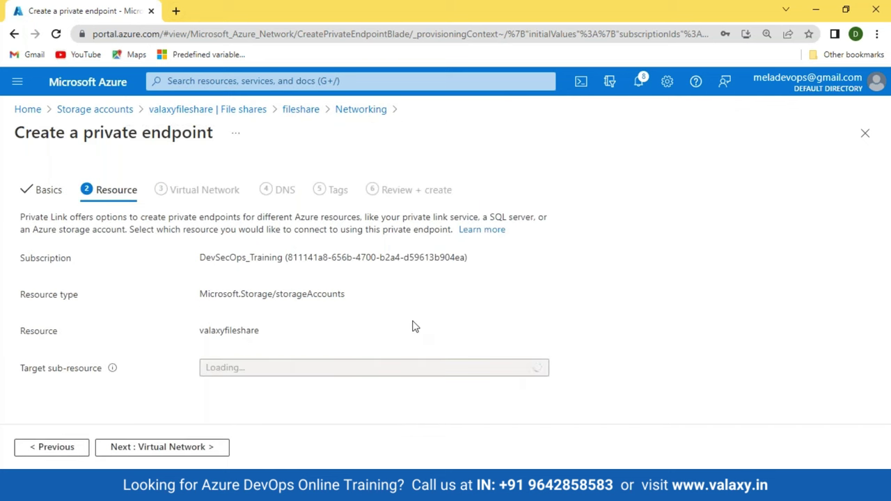
Step: Keep 'file' as the target sub-resource for valaxyfileshare
click(352, 375)
click(209, 418)
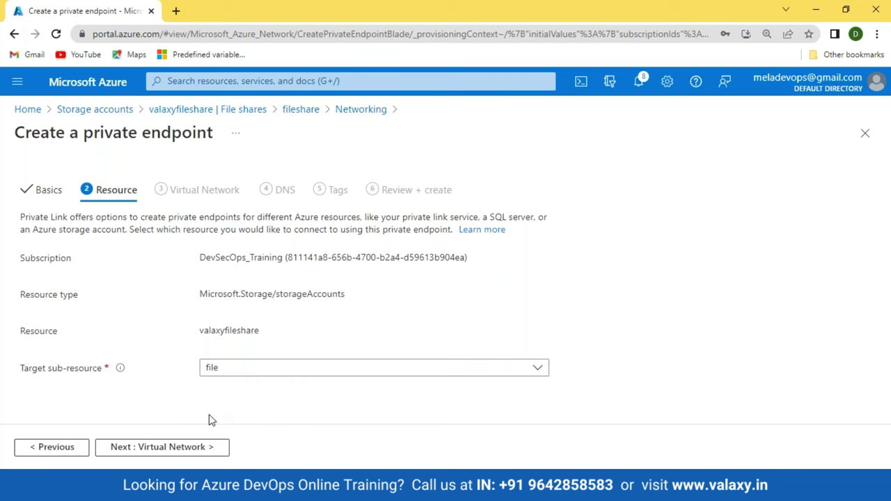
click(166, 447)
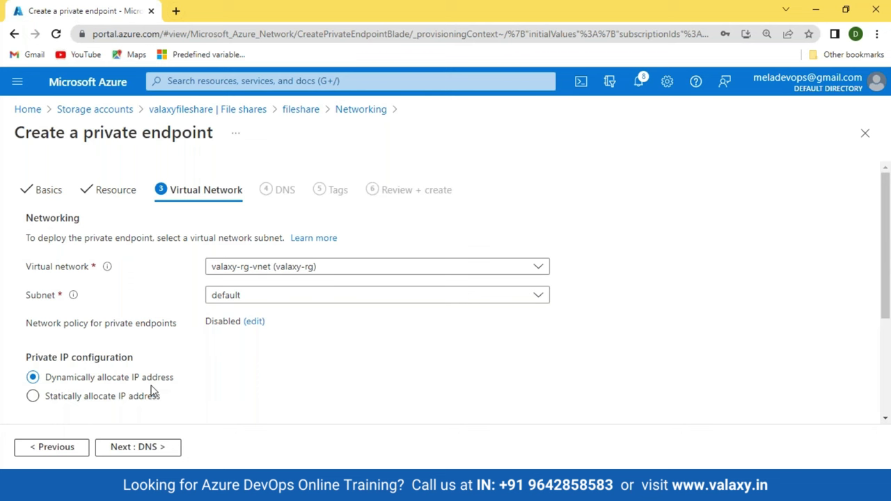
Step: Accept the default valaxy-rg-vnet subnet, private DNS integration and tags, then reach Review + create
scroll(276, 394, down, 1)
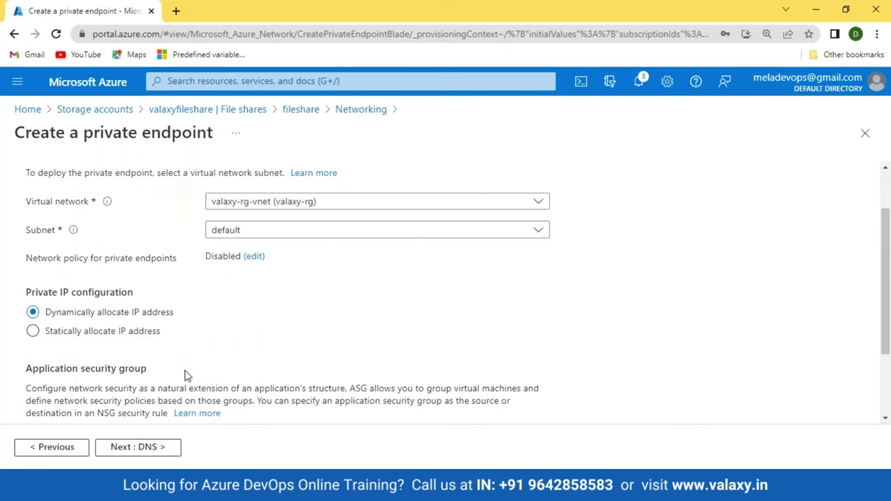
scroll(184, 374, down, 2)
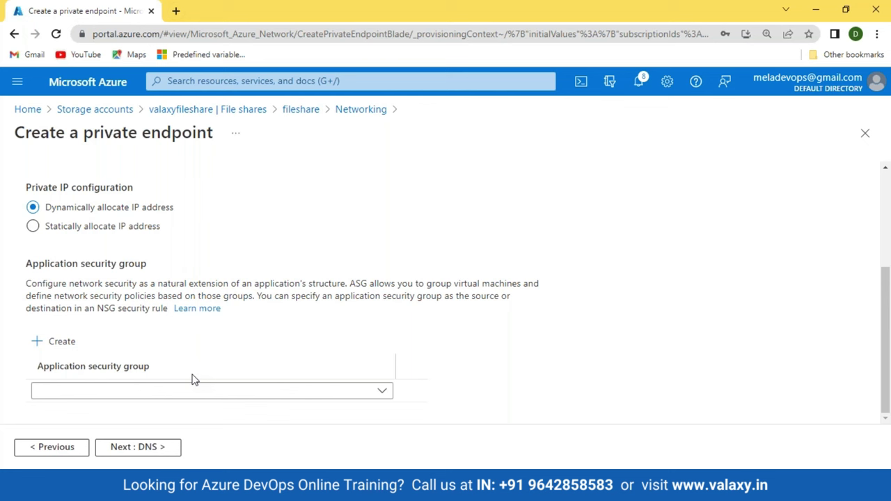
click(154, 452)
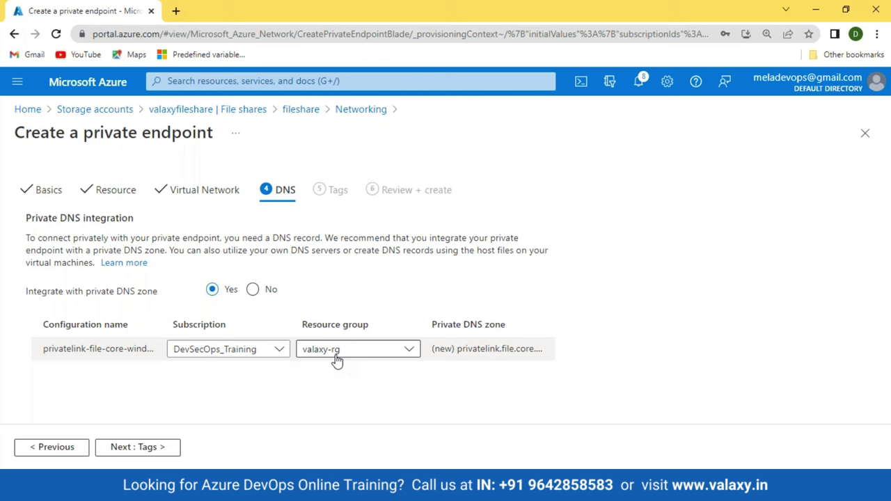
click(151, 447)
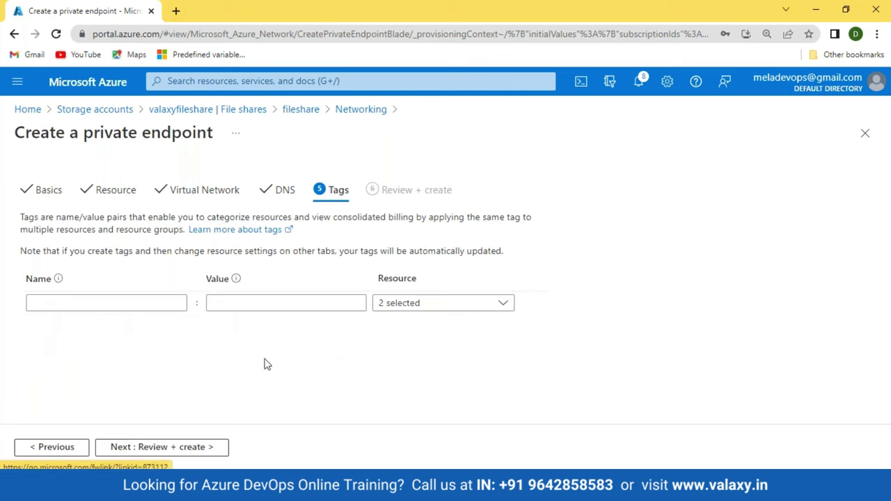
click(140, 449)
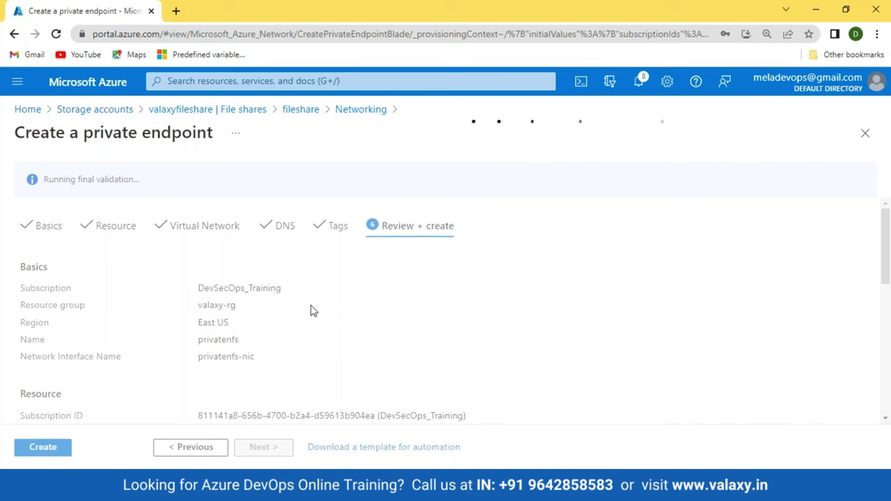
Step: Check the validated summary (valaxy-rg-vnet, privatelink.file.core.windows.net) and create the private endpoint
scroll(288, 303, down, 4)
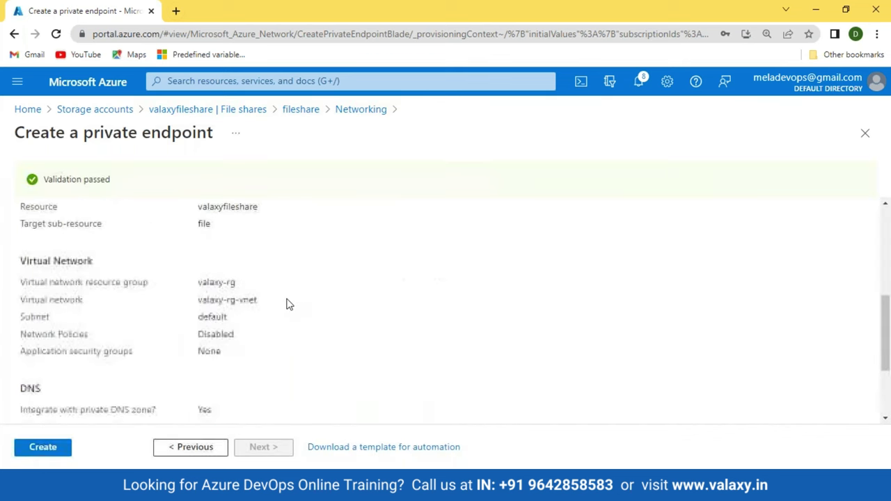
scroll(288, 304, up, 2)
scroll(238, 332, down, 4)
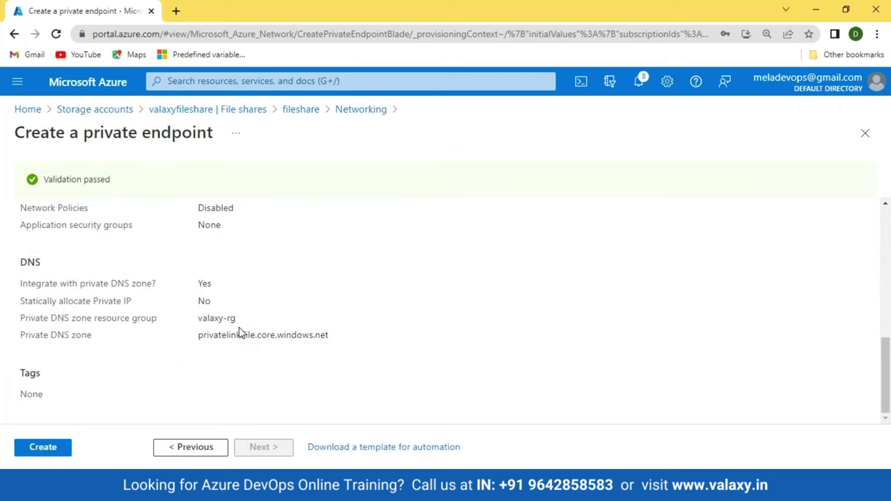
scroll(228, 359, up, 1)
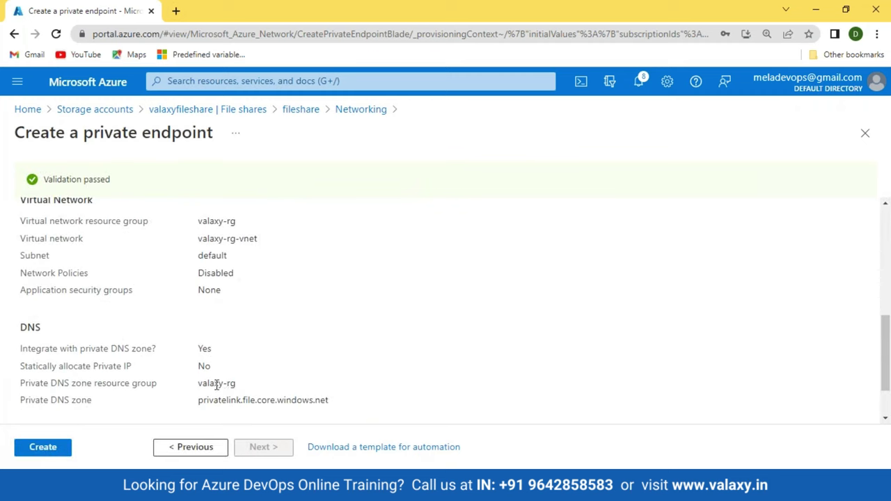
scroll(190, 364, up, 1)
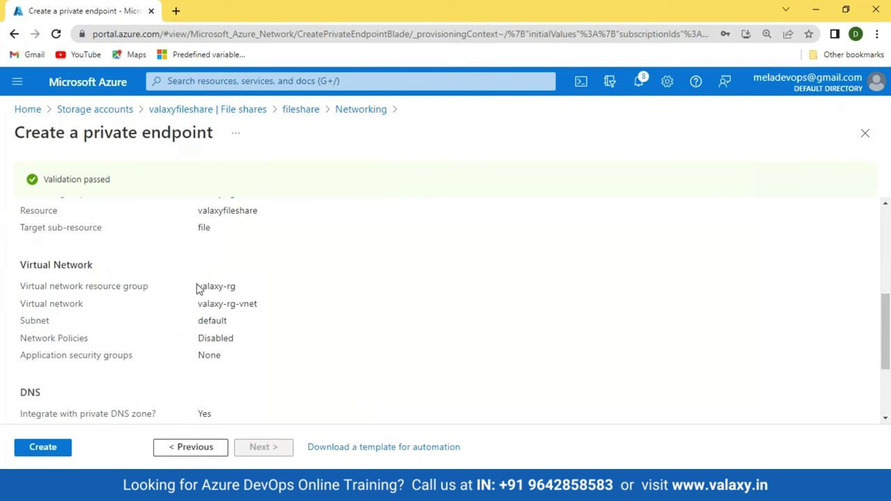
drag(198, 304, 269, 313)
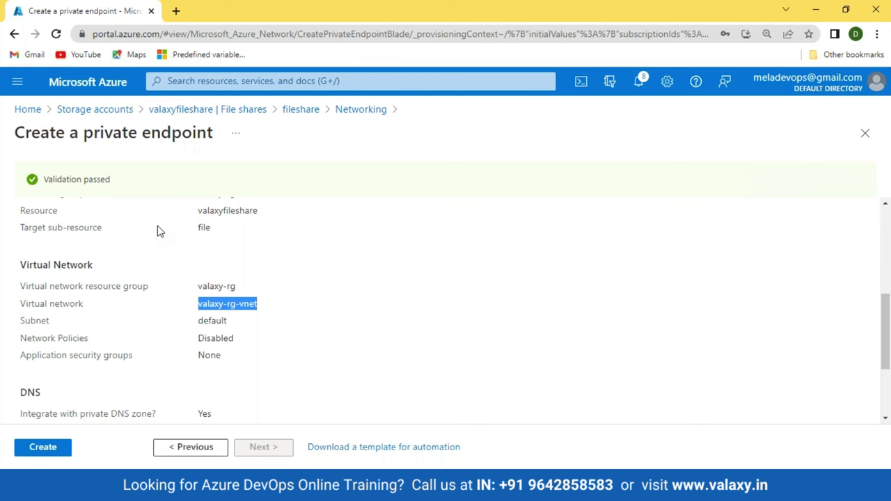
scroll(159, 232, down, 3)
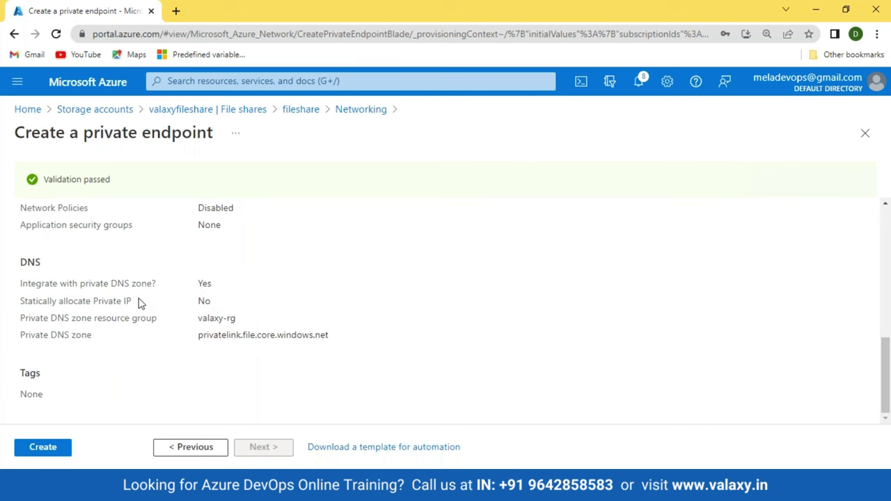
click(41, 446)
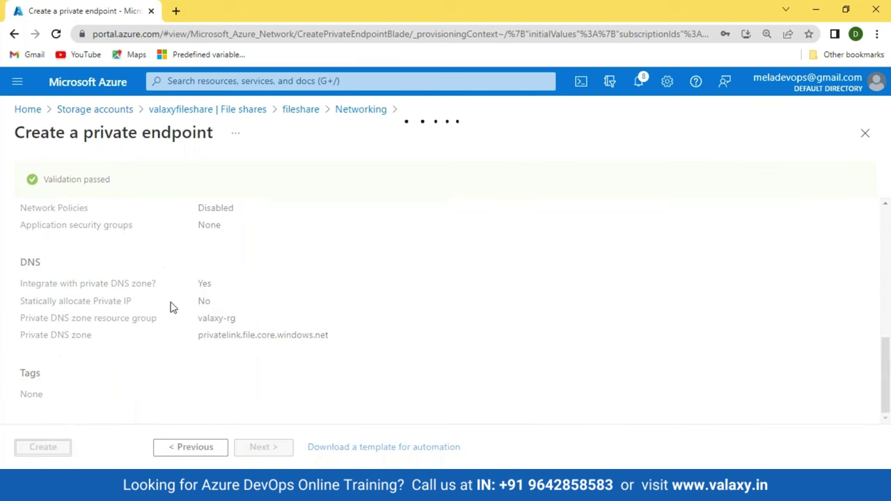
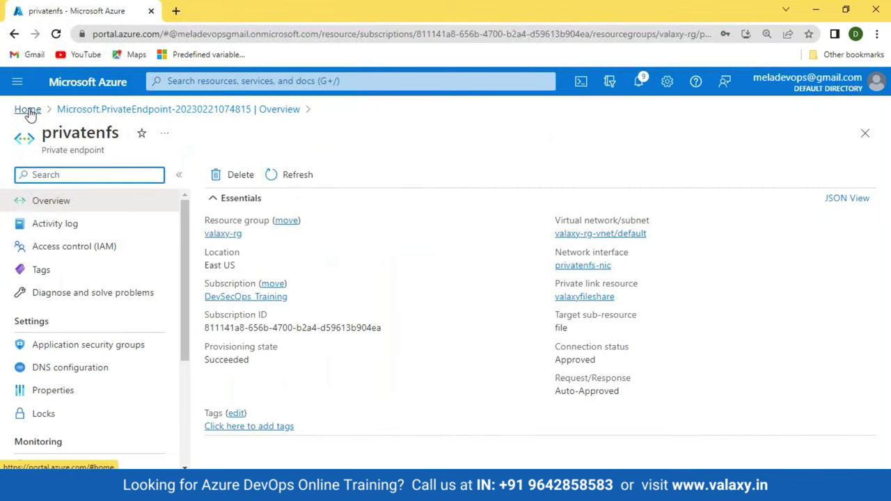
Step: Navigate from Home to the fileshare NFS share in the valaxyfileshare storage account
click(28, 109)
click(171, 167)
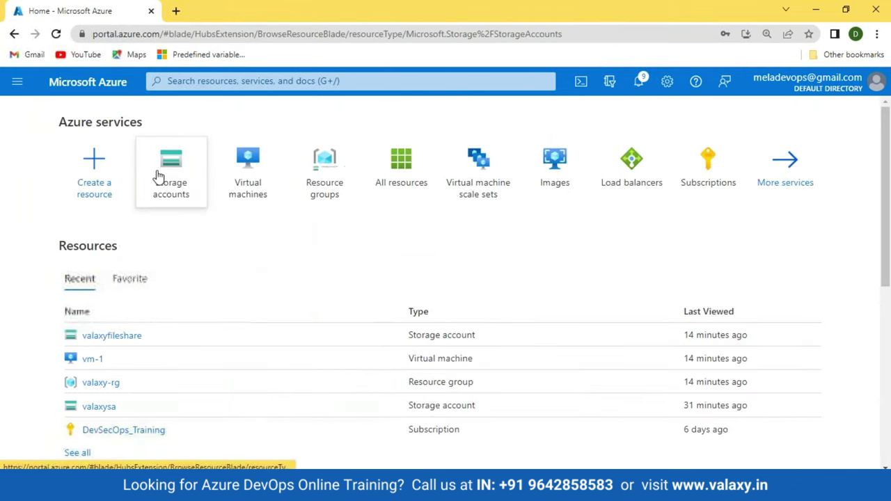
click(79, 288)
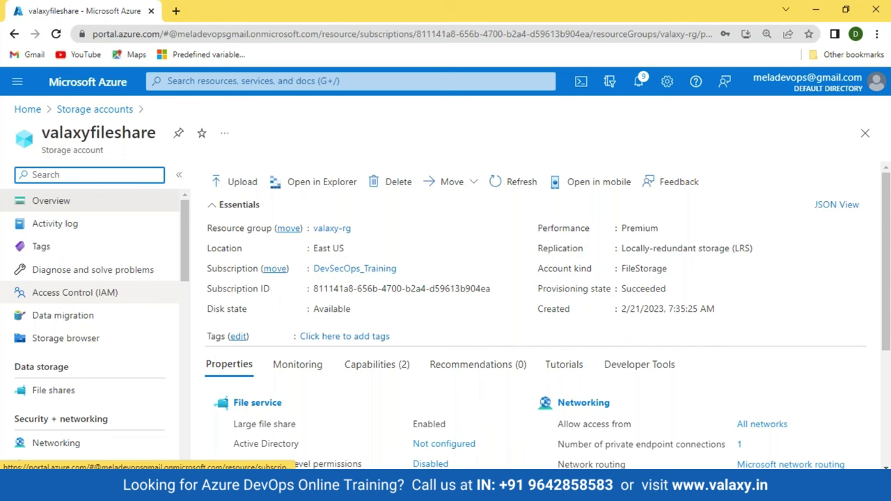
click(58, 390)
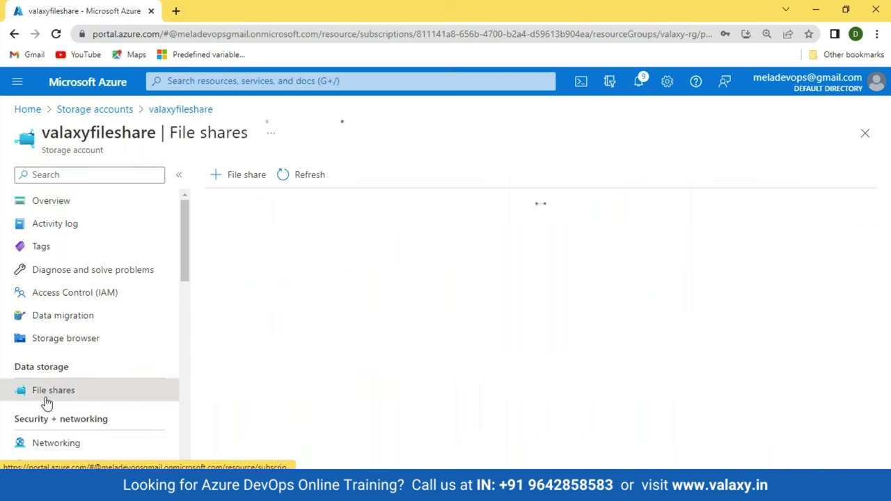
click(239, 393)
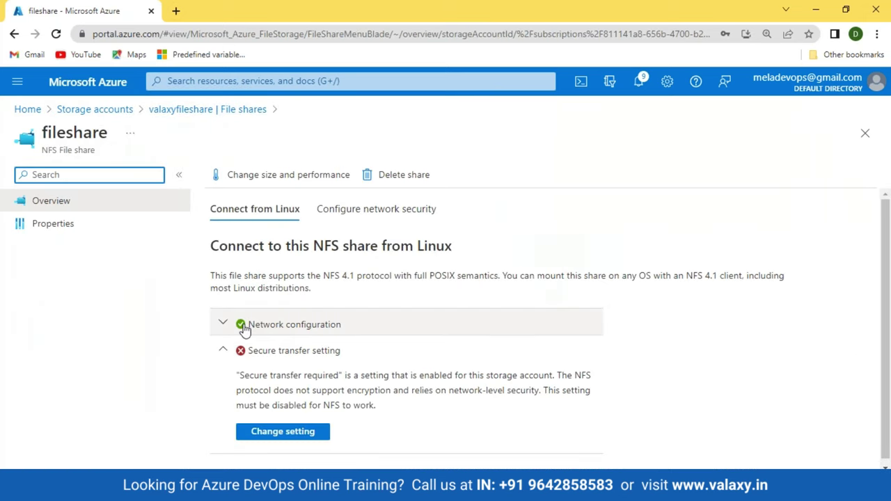
Step: Expand the share's network checks and follow the Secure transfer Change setting link
click(223, 324)
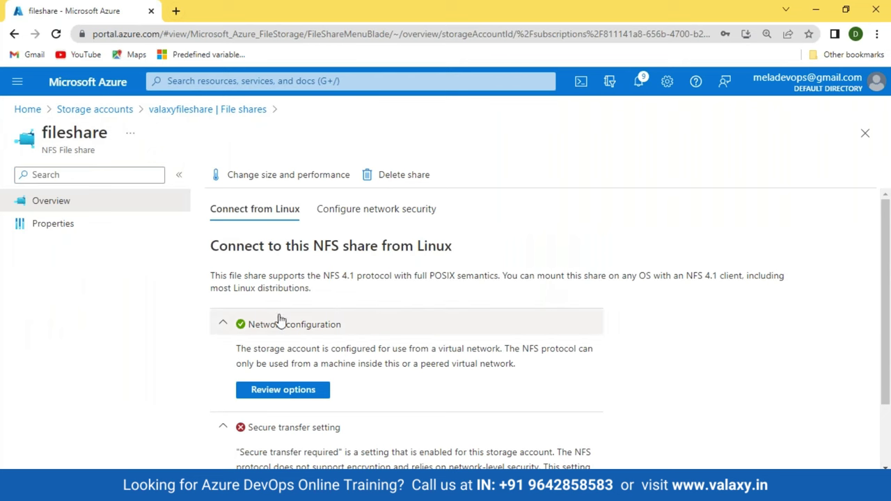
scroll(379, 320, down, 2)
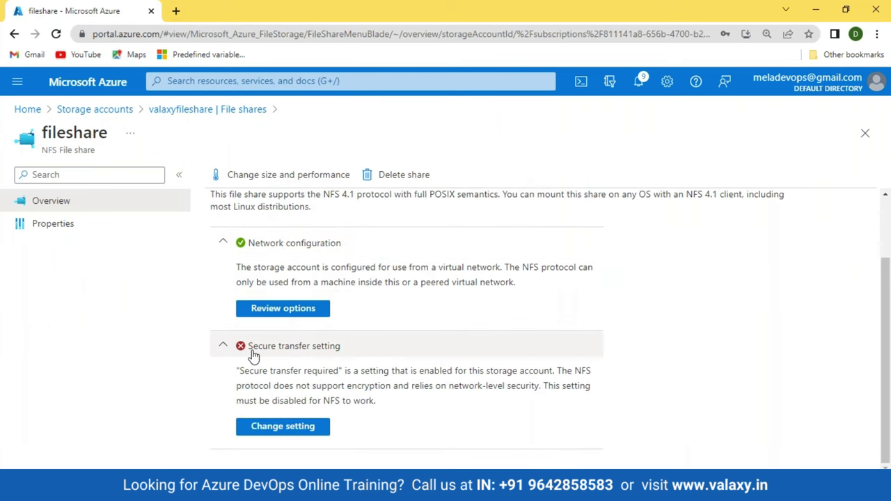
click(292, 429)
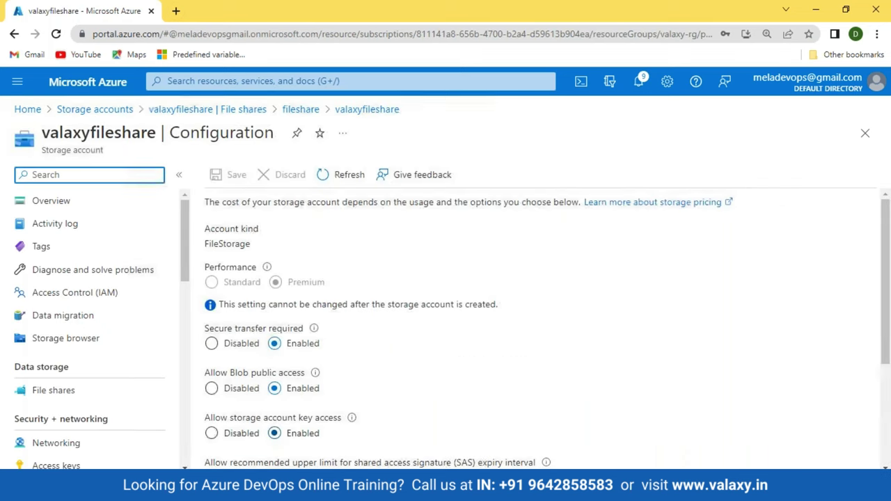
Step: Set Secure transfer required to Disabled, save, and return to the fileshare overview
click(217, 350)
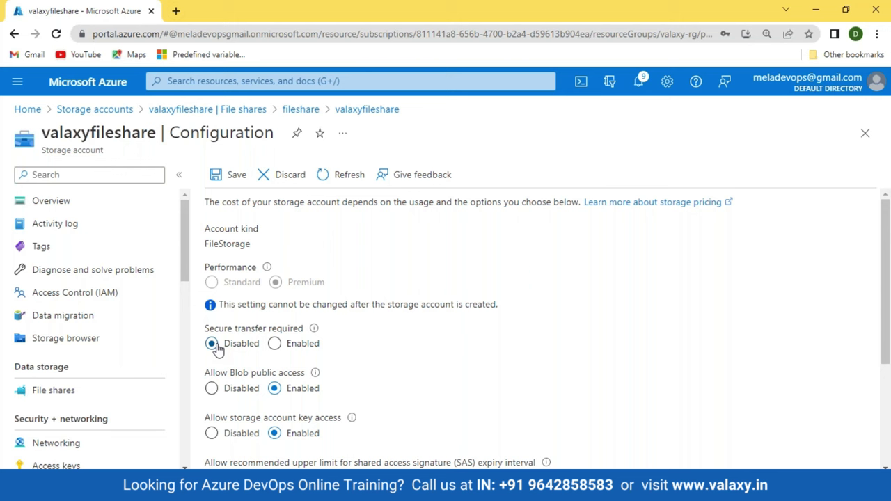
click(224, 175)
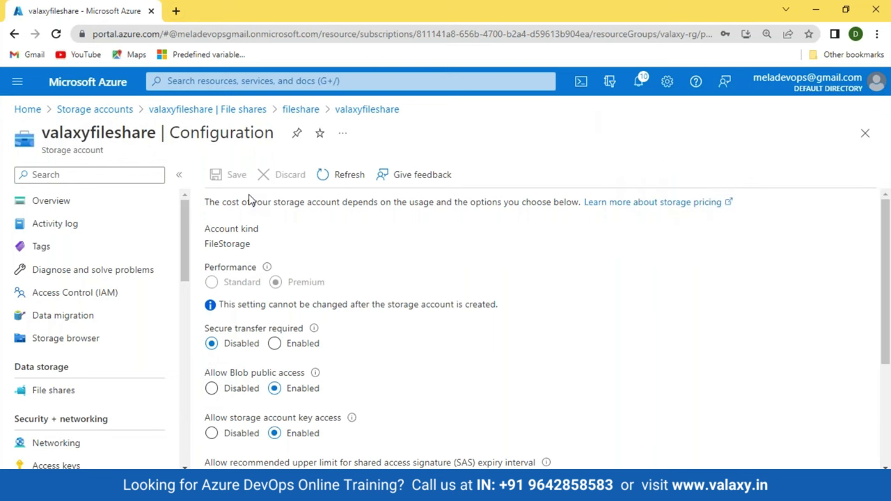
click(302, 111)
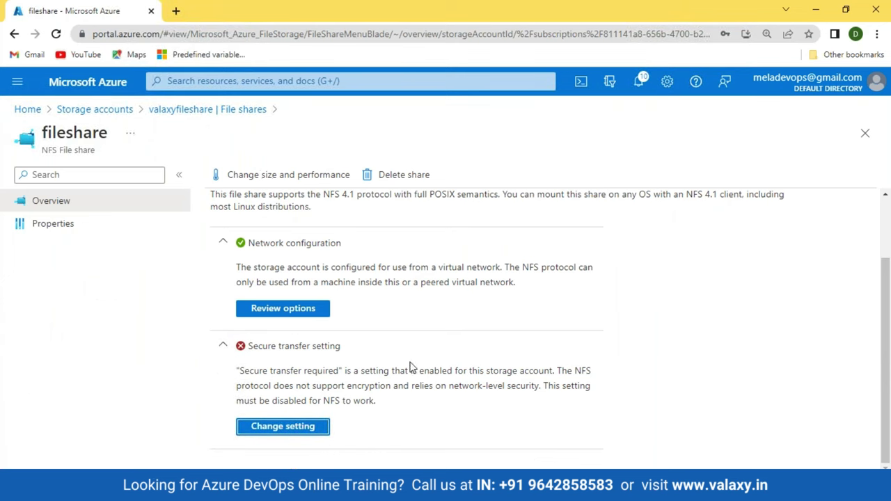
Step: Refresh the valaxyfileshare file shares list and reopen the fileshare NFS share
click(193, 112)
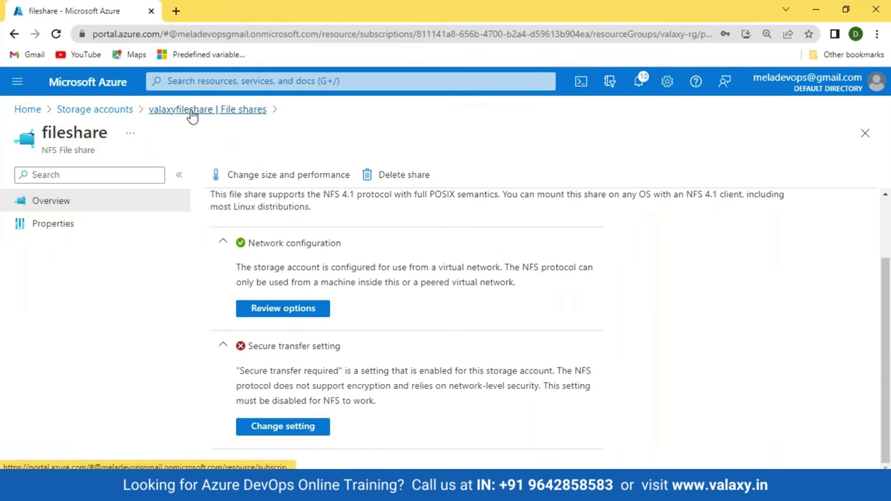
click(283, 175)
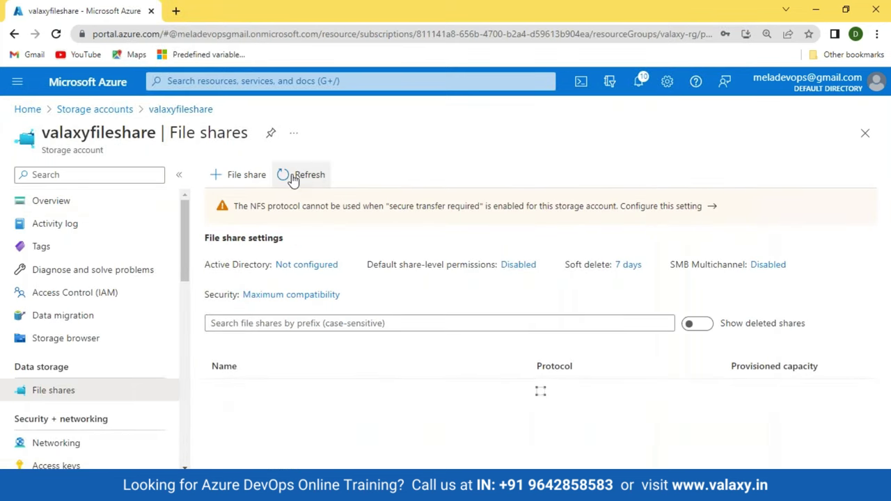
click(245, 395)
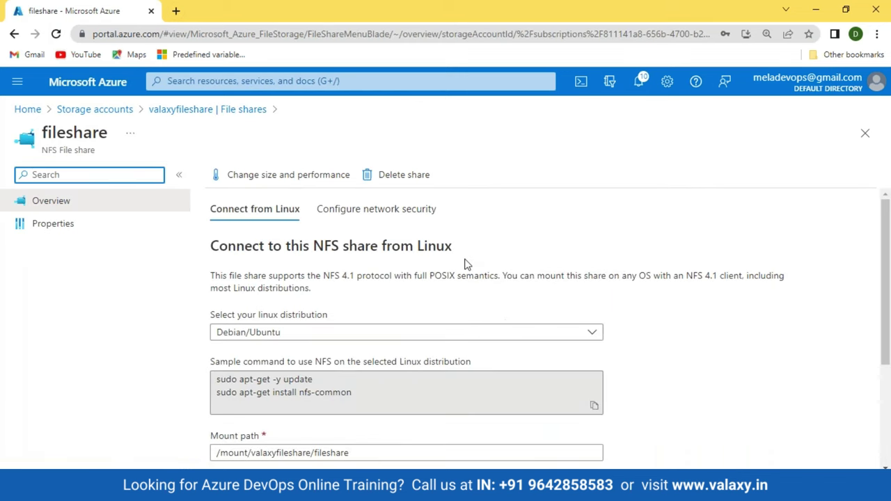
Step: Review the Connect from Linux Debian/Ubuntu mount commands for /mount/valaxyfileshare/fileshare
scroll(465, 265, down, 1)
scroll(464, 266, down, 3)
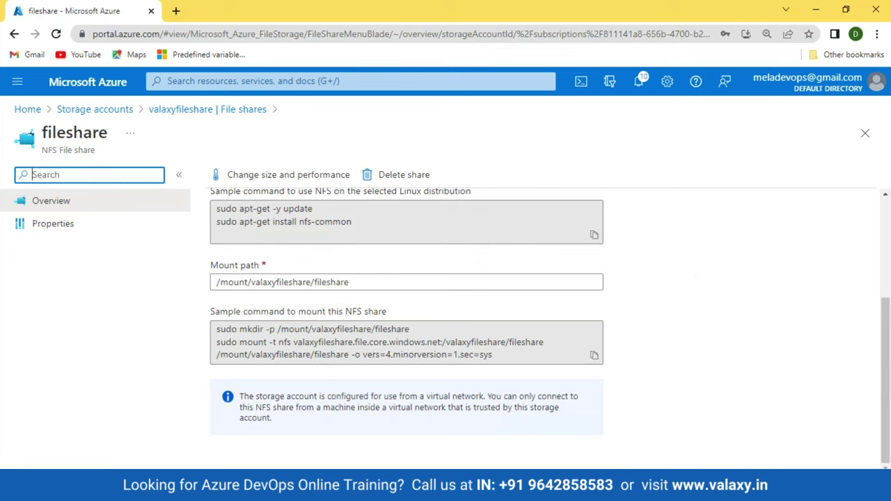
scroll(465, 266, up, 3)
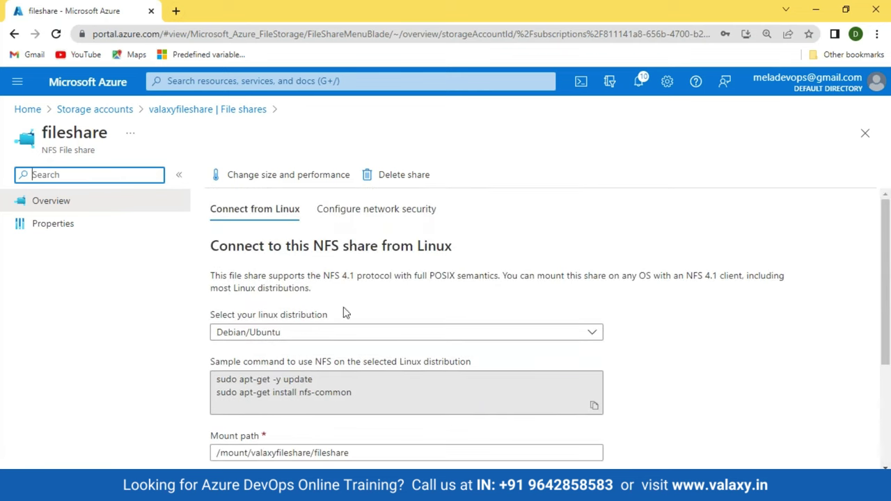
click(213, 322)
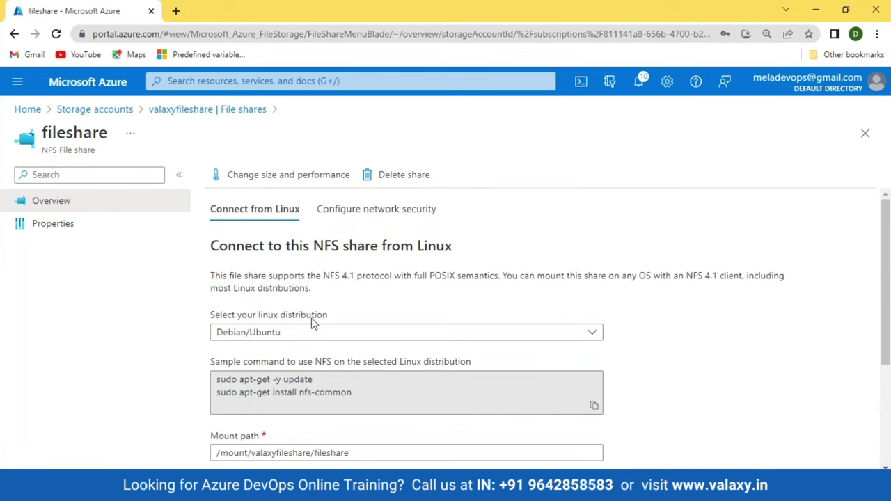
scroll(330, 321, down, 1)
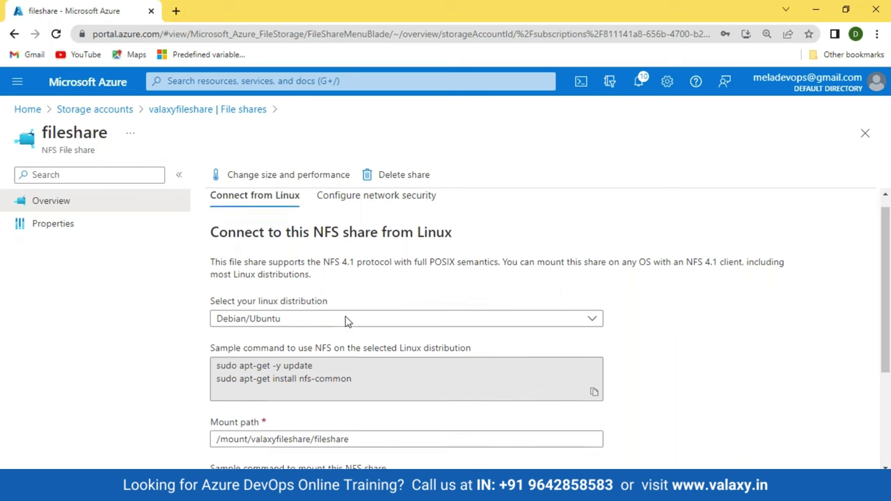
scroll(330, 321, down, 2)
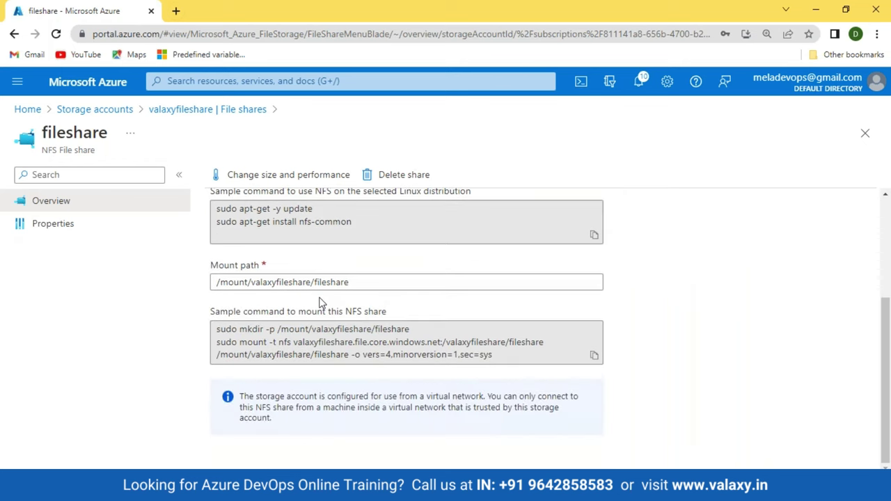
scroll(319, 302, up, 1)
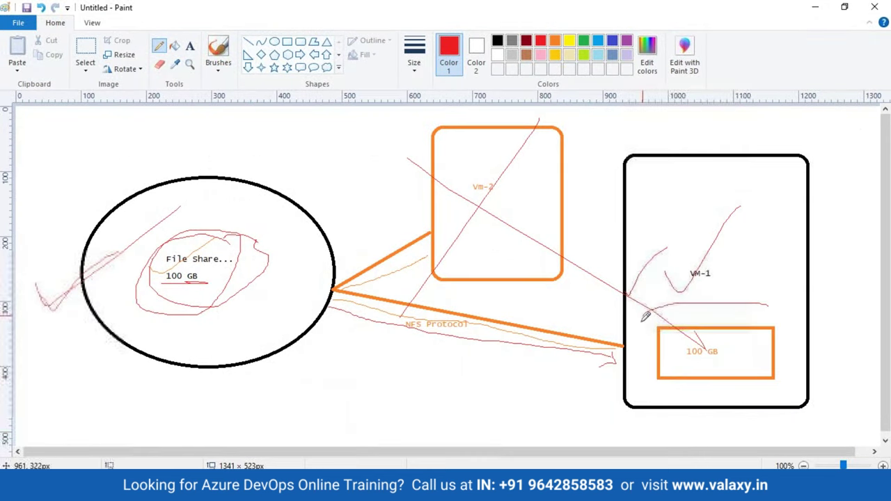
Step: Draw red freehand loops around the 100 GB box and the VM-1 label
mouse_move(645, 317)
mouse_down()
mouse_move(742, 390)
mouse_move(796, 314)
mouse_move(766, 303)
mouse_up()
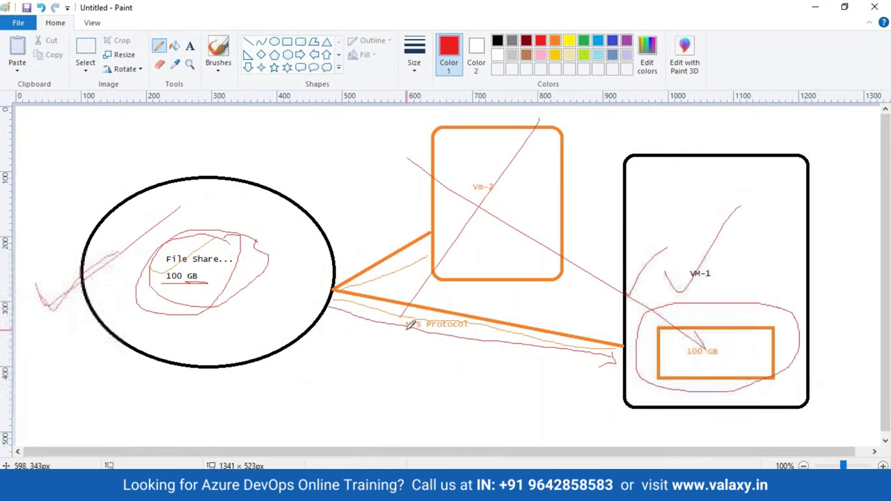
mouse_move(714, 268)
mouse_down()
mouse_move(680, 259)
mouse_move(737, 272)
mouse_move(727, 259)
mouse_up()
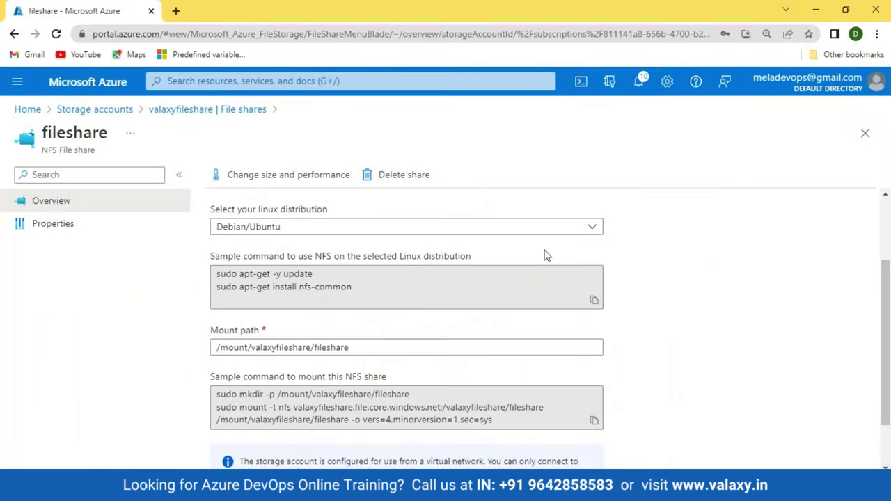
Step: Keep Debian/Ubuntu as the distribution and open Azure Home in a new signed-in tab
click(592, 228)
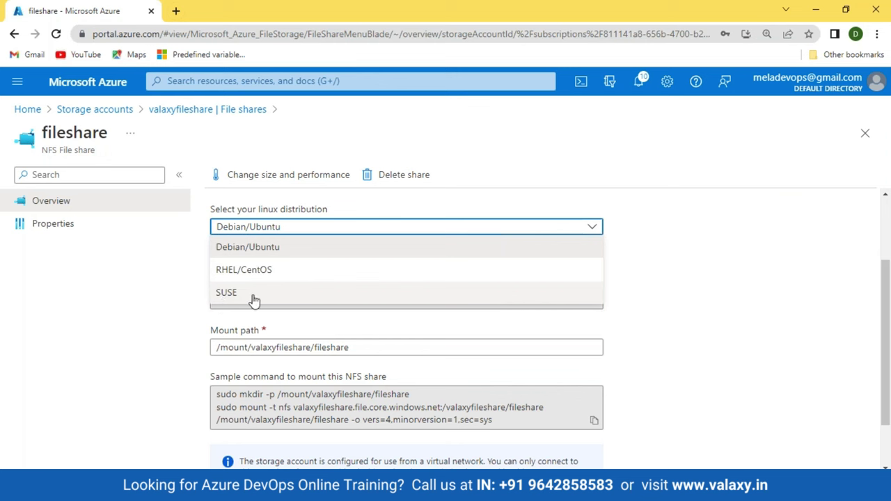
click(108, 263)
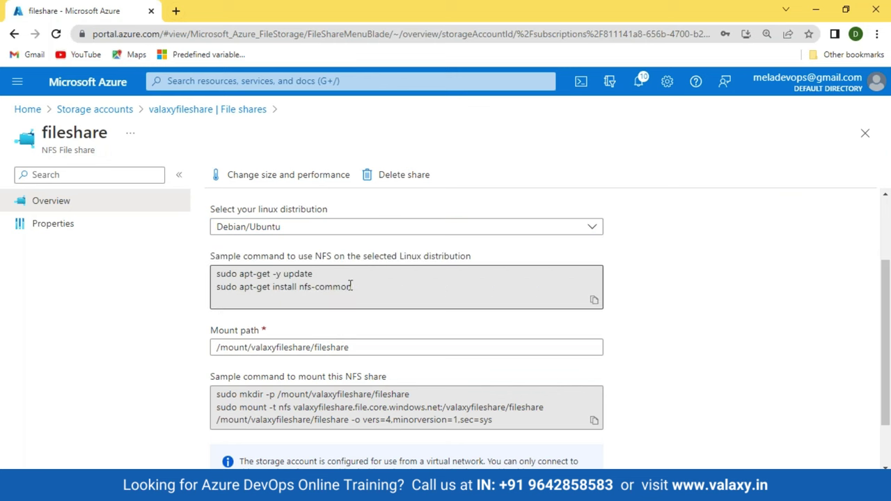
right_click(37, 118)
click(76, 126)
click(236, 10)
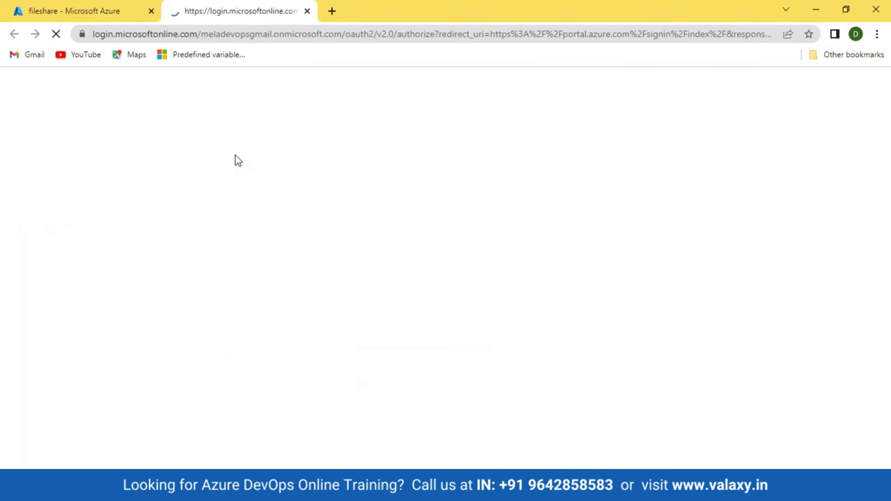
click(438, 282)
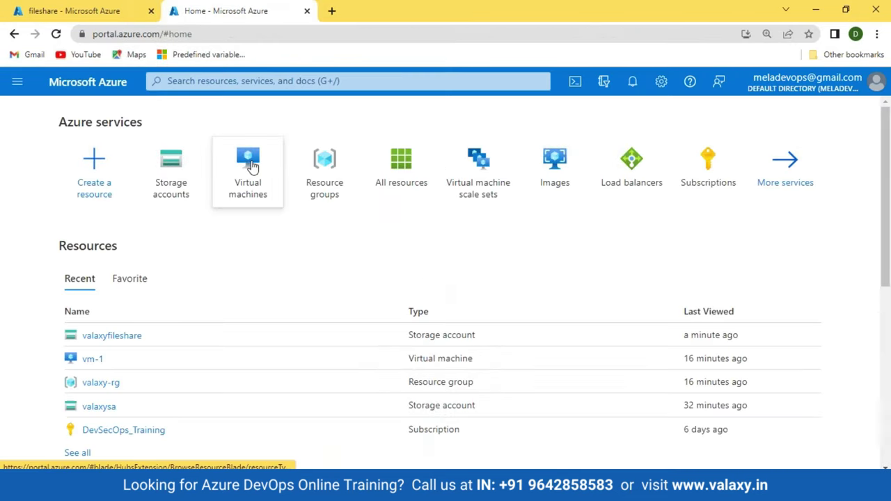
Step: Copy vm-1's public IP 20.163.194.163 from its Virtual machines overview
click(250, 168)
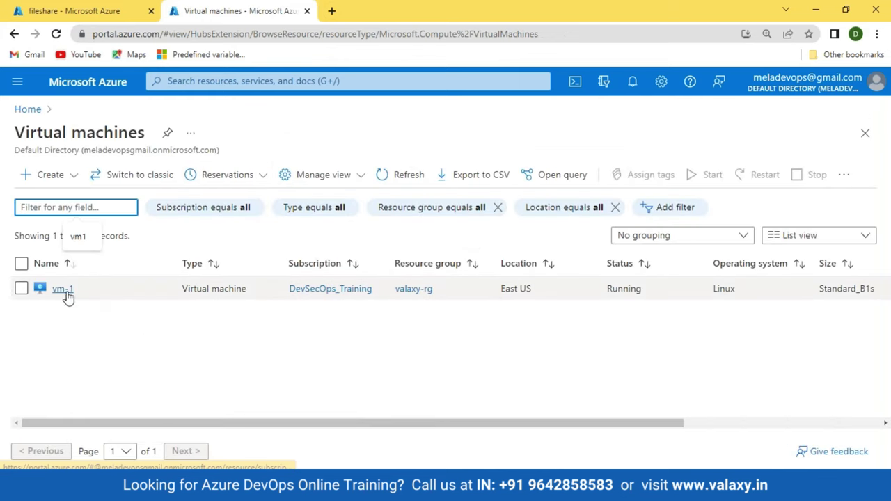
click(64, 290)
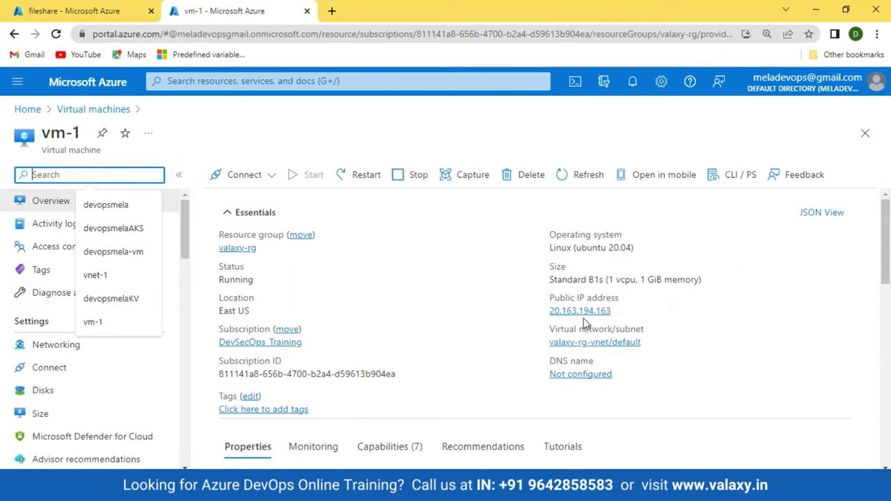
click(619, 311)
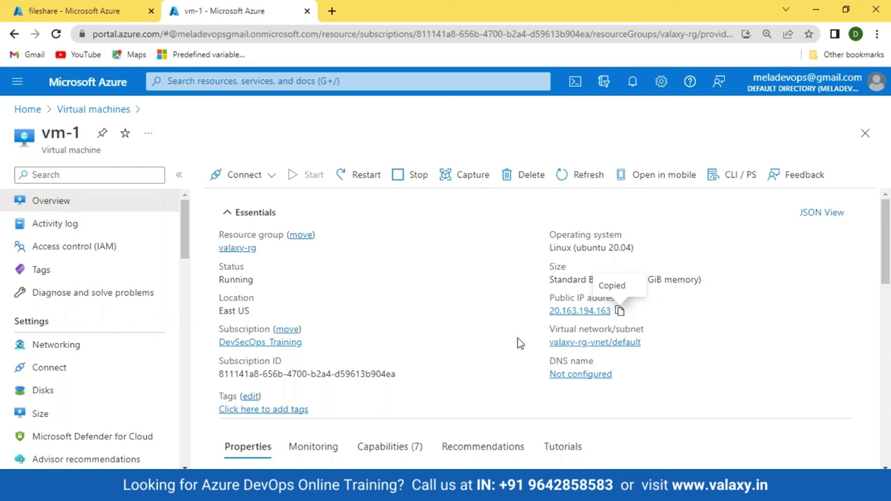
key(super)
text(bash)
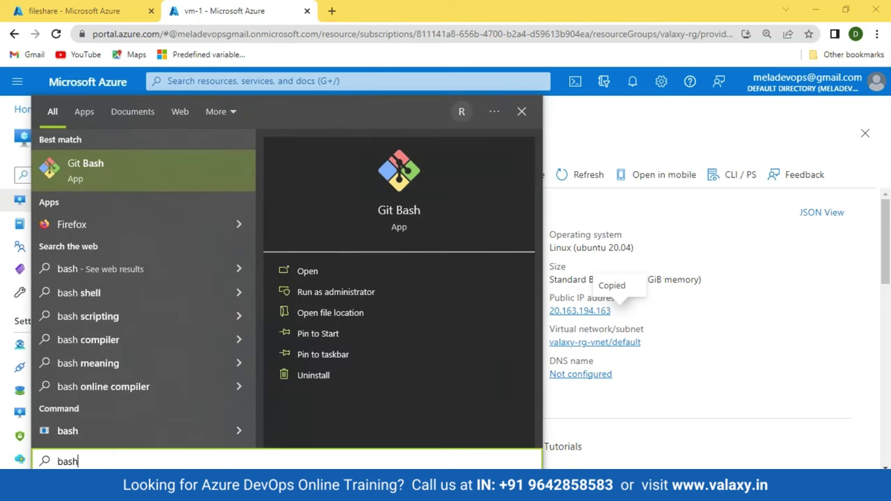
key(Return)
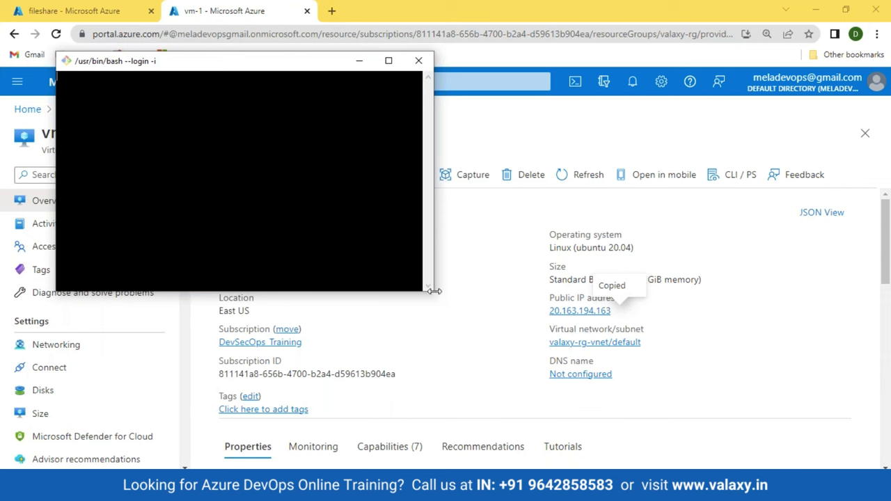
drag(369, 63, 444, 98)
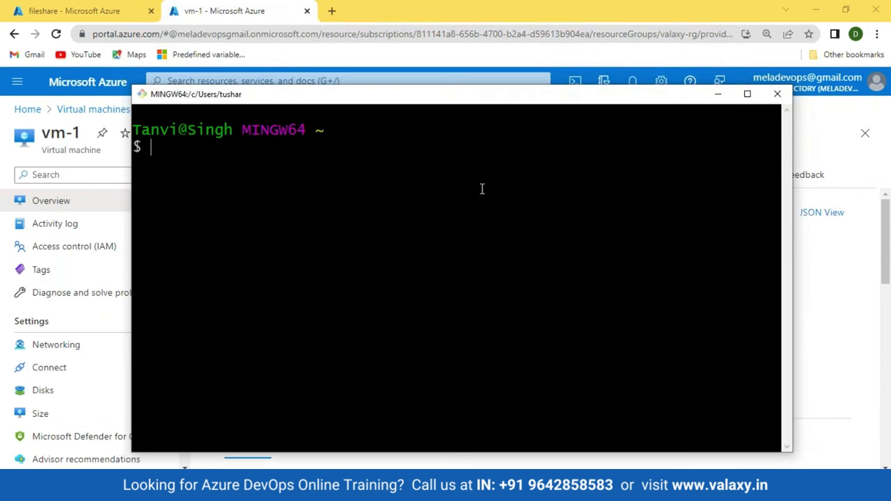
text(ssh valaxy)
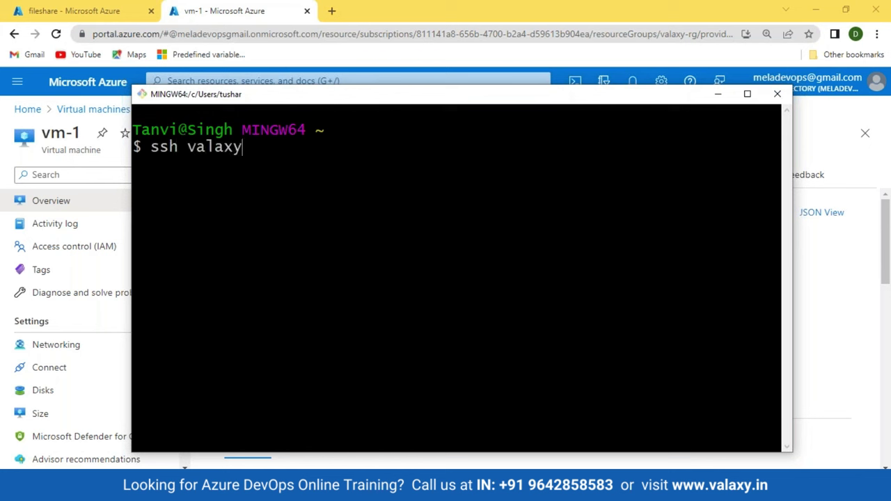
text(@20.163.194.163)
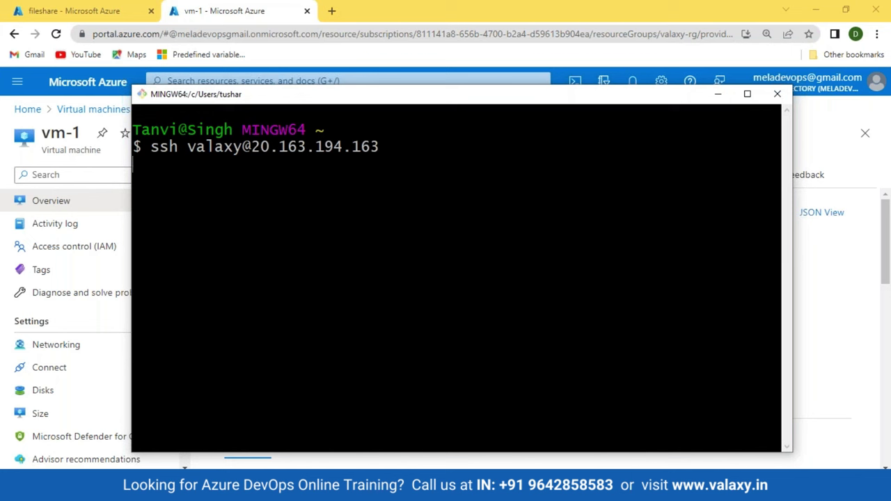
text(yes)
key(Return)
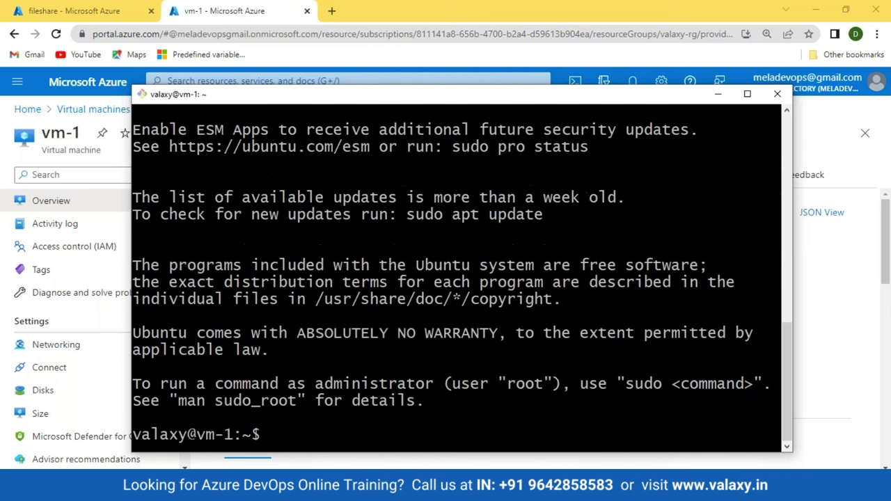
key(ctrl+l)
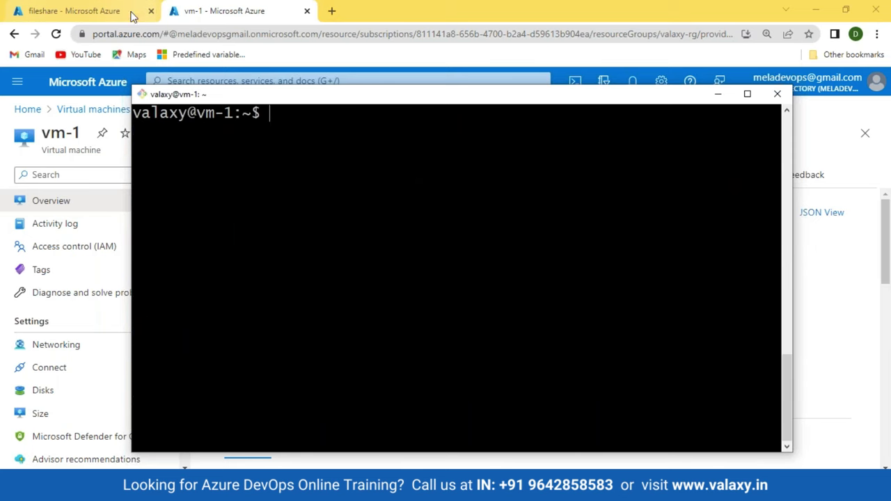
Step: Run sudo apt-get update -y on vm-1
click(129, 13)
click(594, 300)
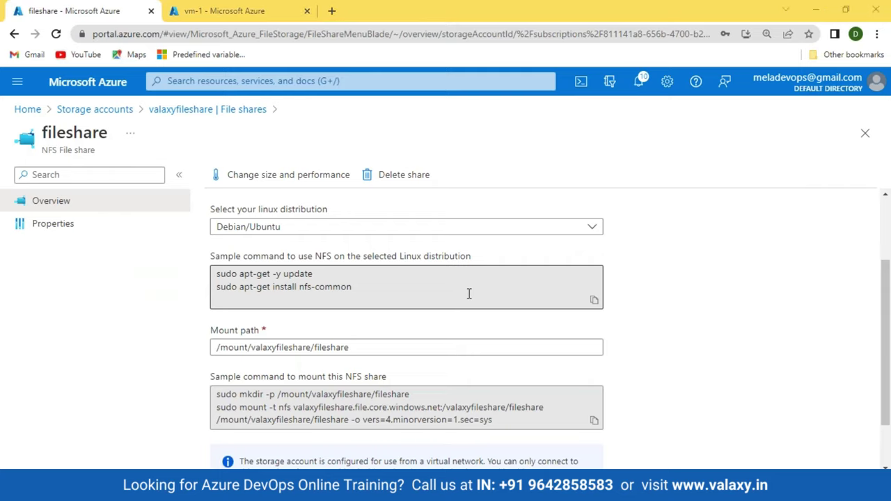
key(alt+Tab)
text(sudp)
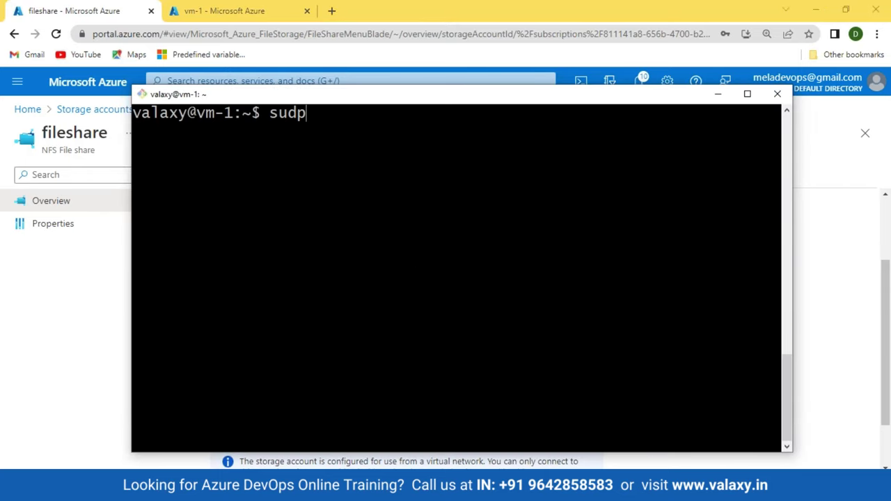
key(BackSpace)
text(o apt-get)
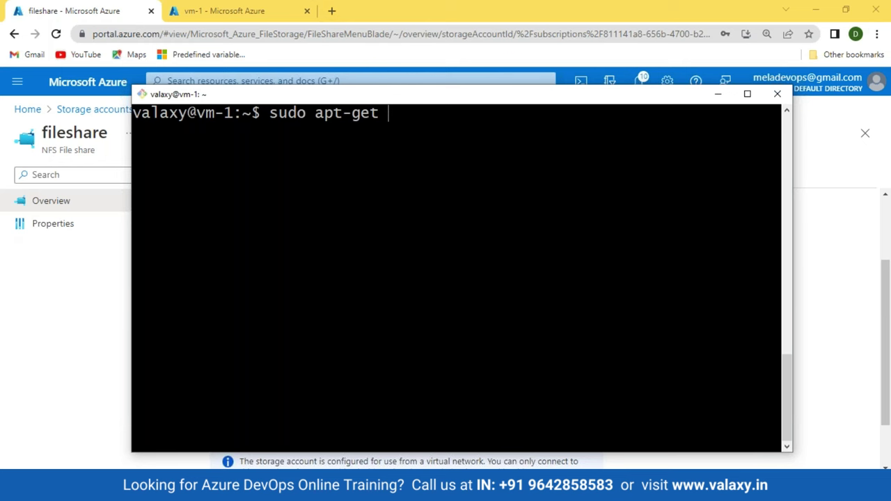
text( update -)
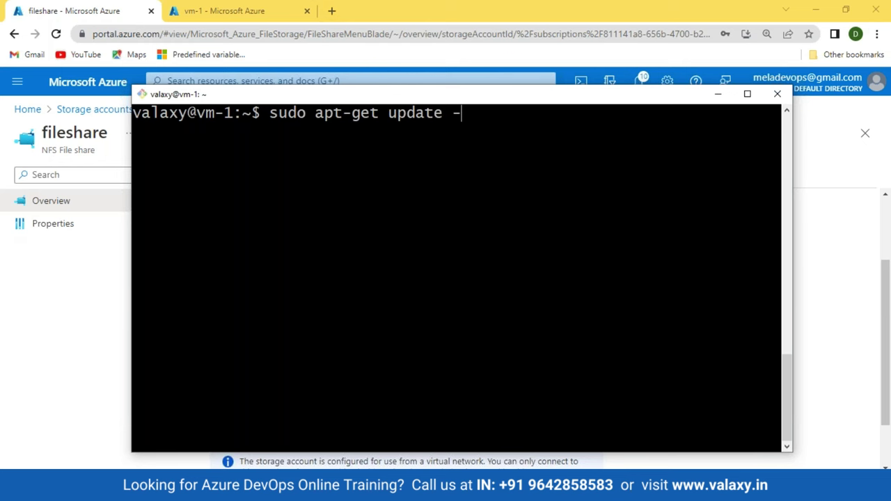
text(y)
key(Return)
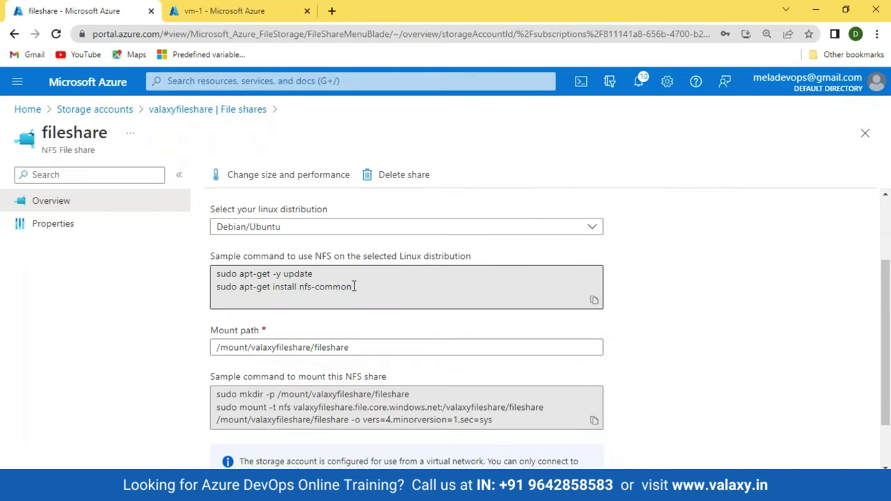
Step: Copy the portal's sample package commands into the notes and select the nfs-common install line
click(354, 286)
key(ctrl+a)
click(350, 290)
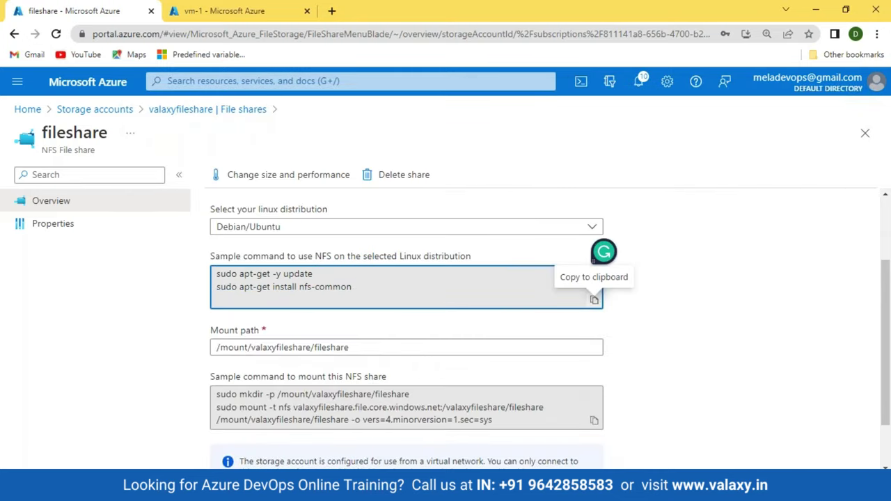
click(594, 299)
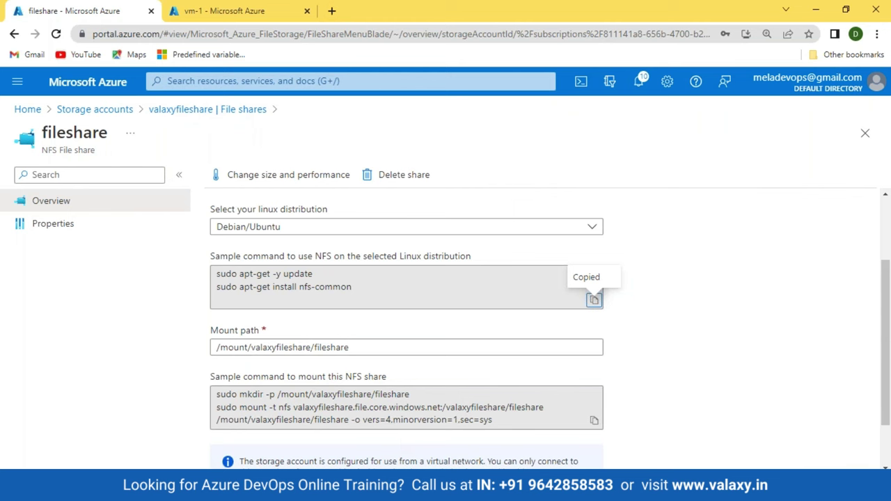
key(alt+Tab)
key(ctrl+Tab)
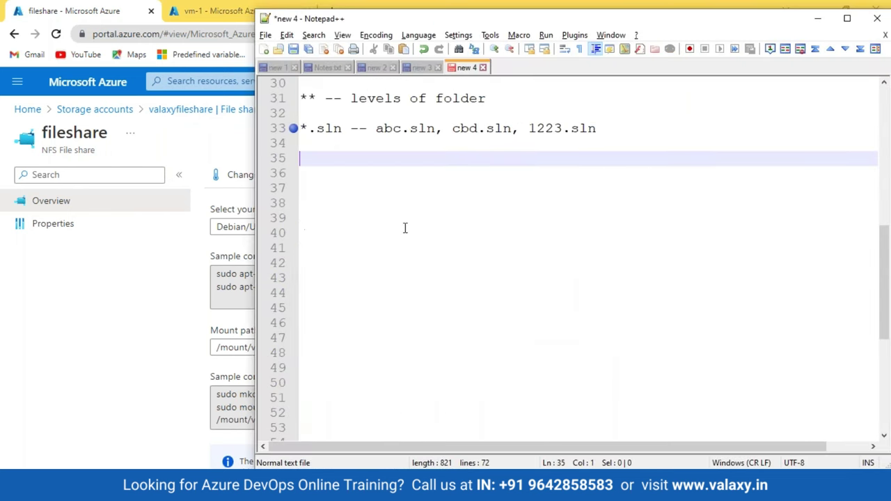
key(ctrl+v)
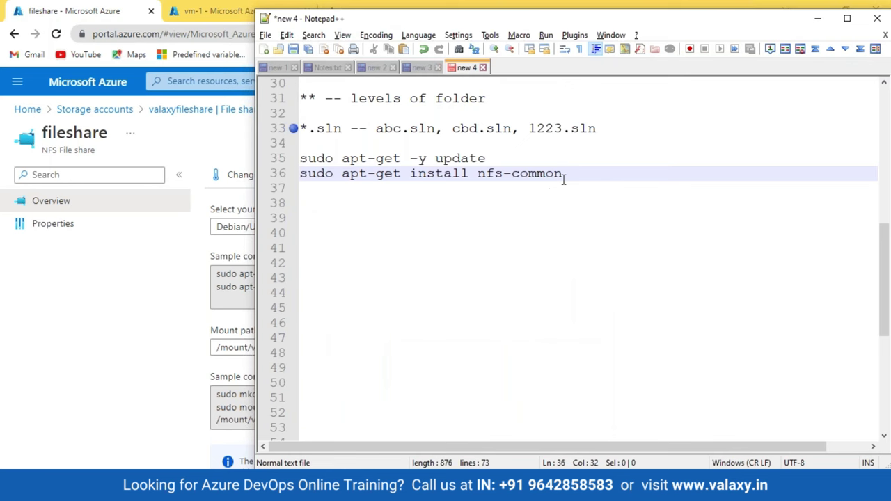
drag(564, 180, 297, 174)
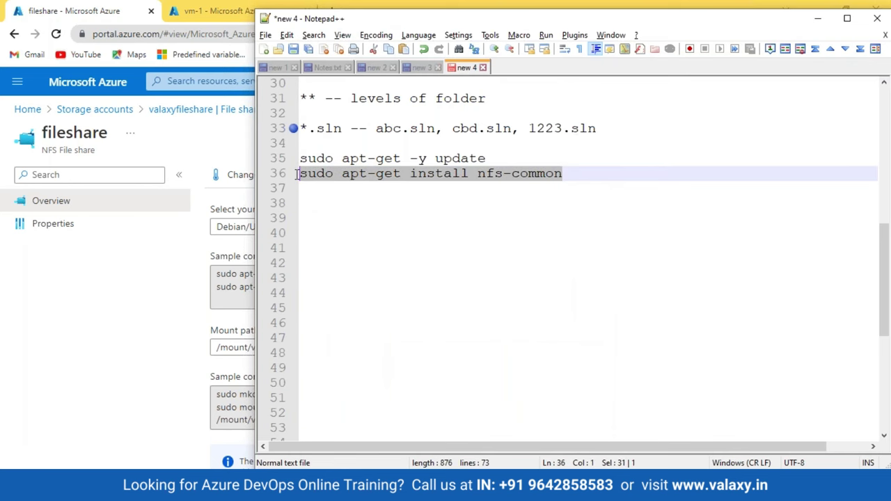
Step: Paste the nfs-common install command into the vm-1 terminal with -y and run it
key(alt+Tab)
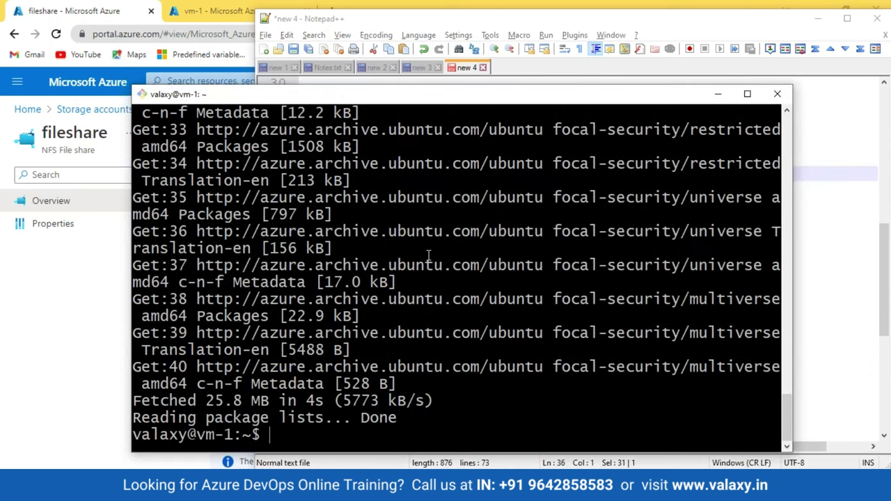
key(ctrl+l)
right_click(429, 255)
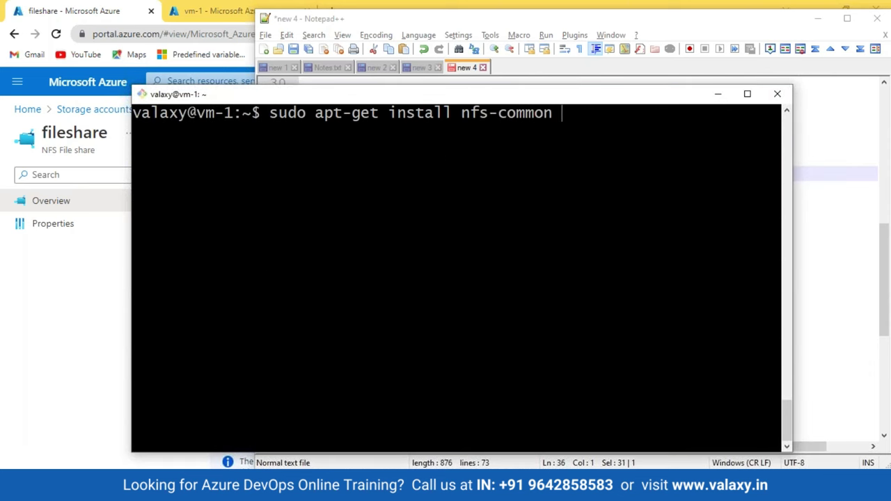
text(-y)
key(Return)
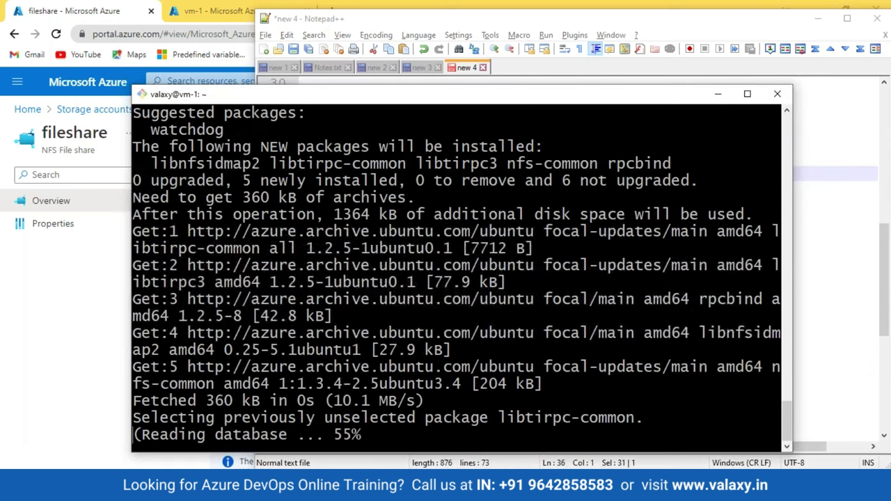
key(alt+Tab)
key(alt+Tab)
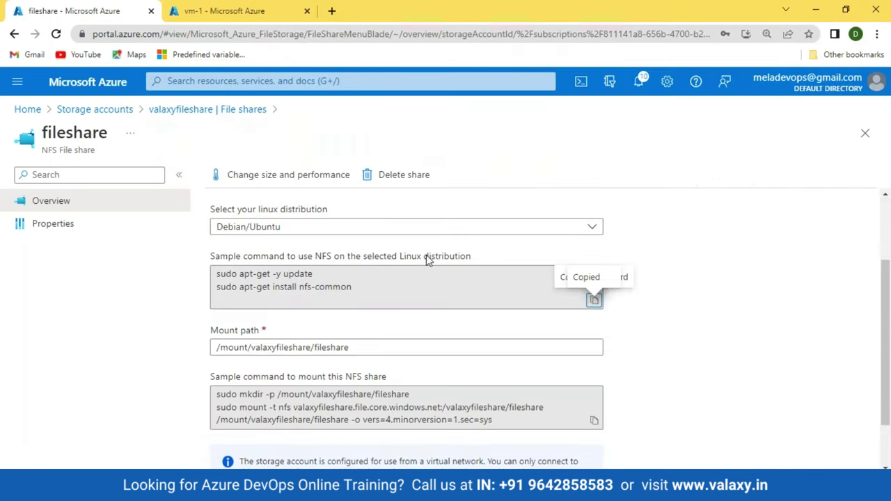
Step: Paste the portal's mkdir and NFS mount sample commands into the notes and bookmark line 38
scroll(398, 348, down, 2)
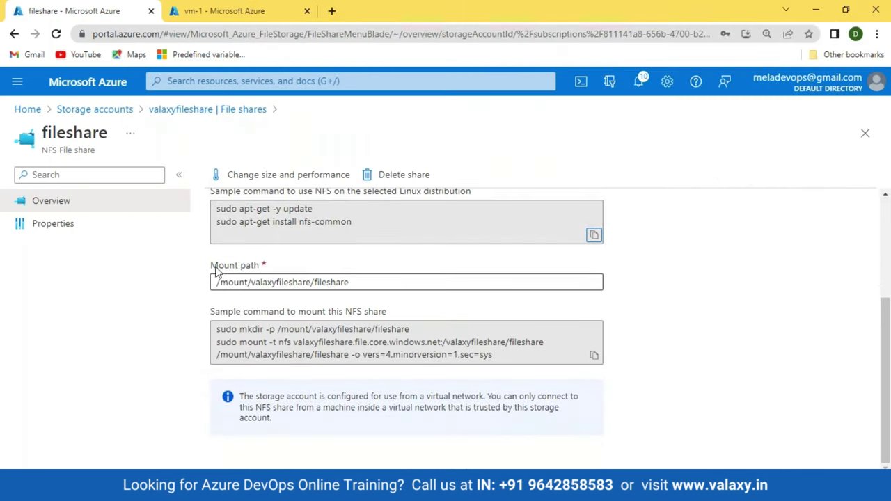
click(594, 355)
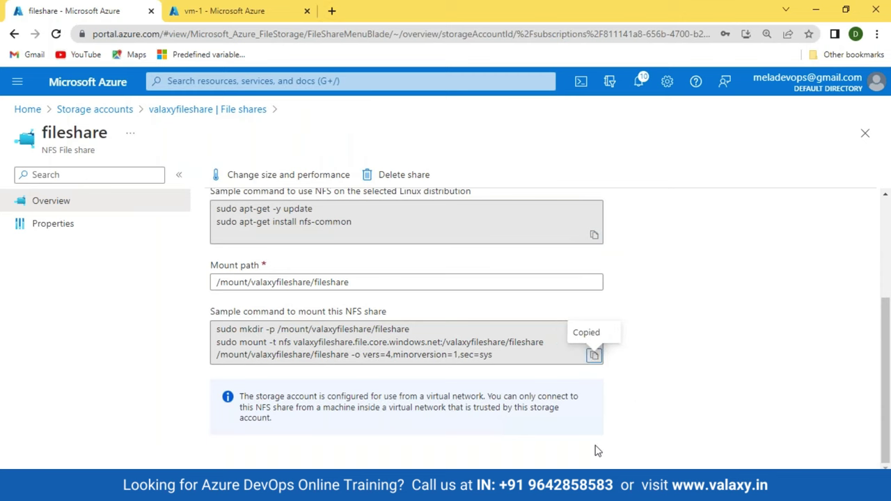
key(alt+Tab)
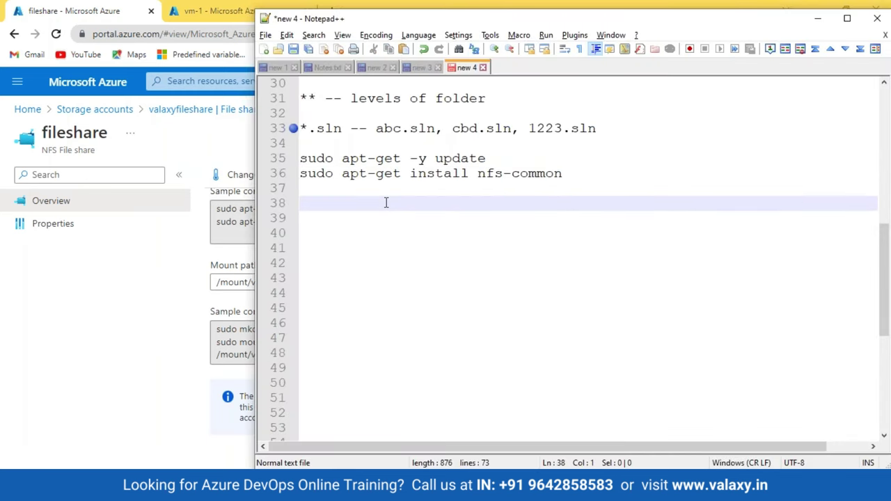
key(ctrl+v)
drag(722, 448, 330, 460)
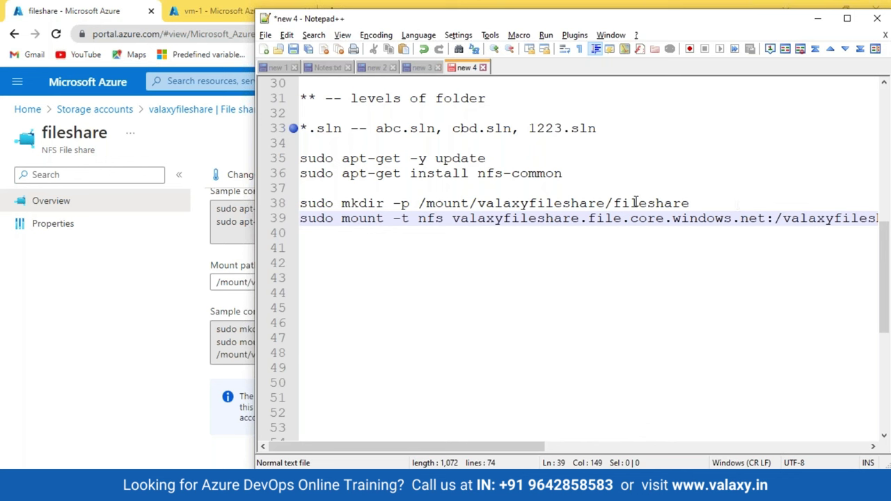
click(291, 208)
click(678, 208)
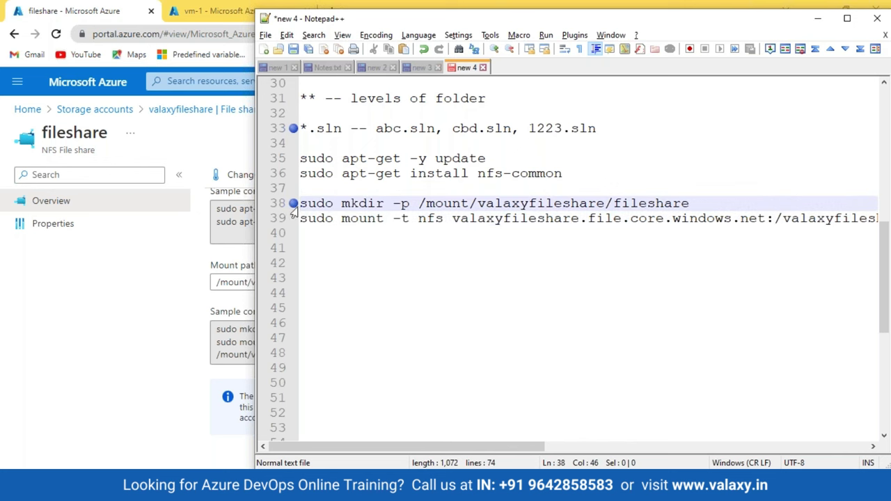
Step: Select the whole mkdir command on line 38 and widen the notes window
drag(335, 158, 434, 158)
drag(341, 202, 392, 203)
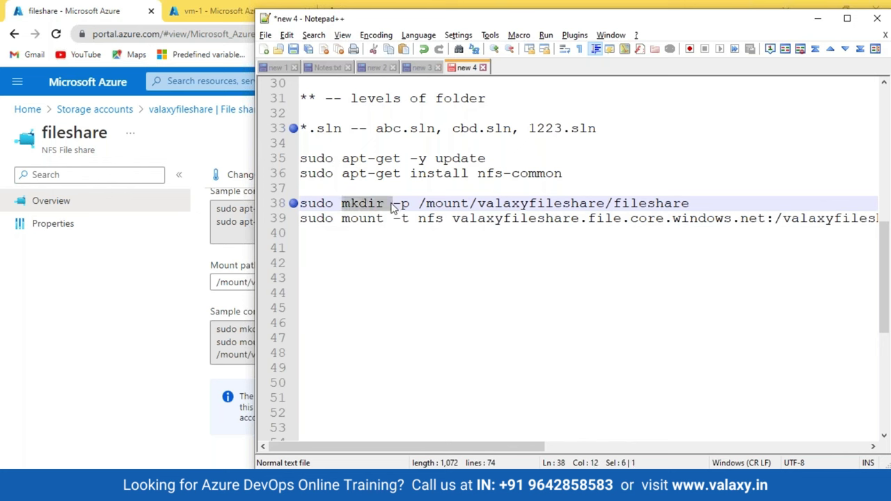
click(708, 203)
drag(708, 202, 298, 203)
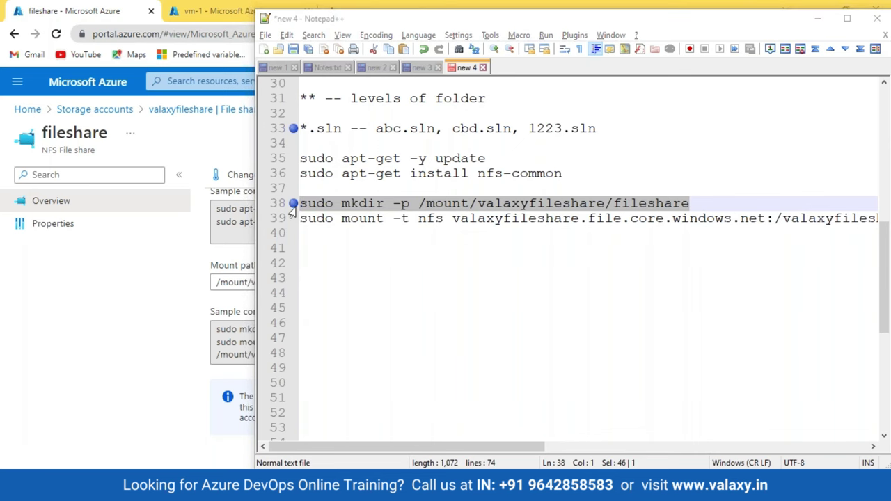
key(alt+Tab)
key(alt+Tab)
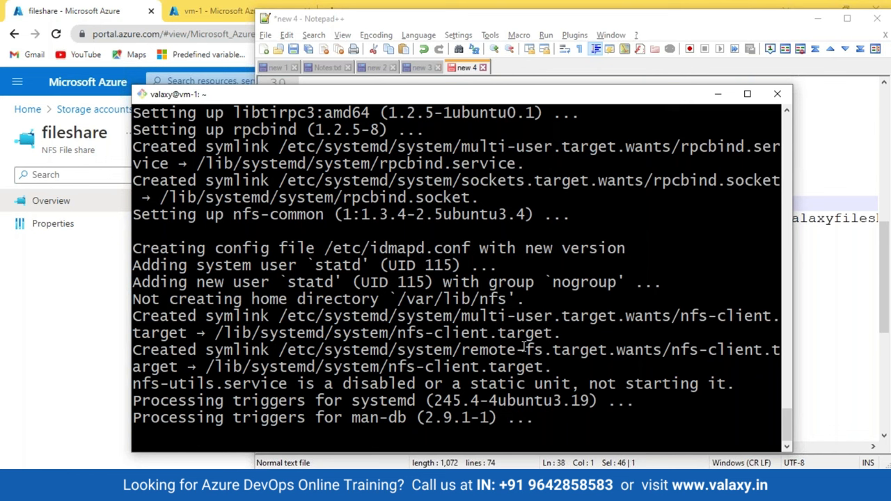
key(alt+Tab)
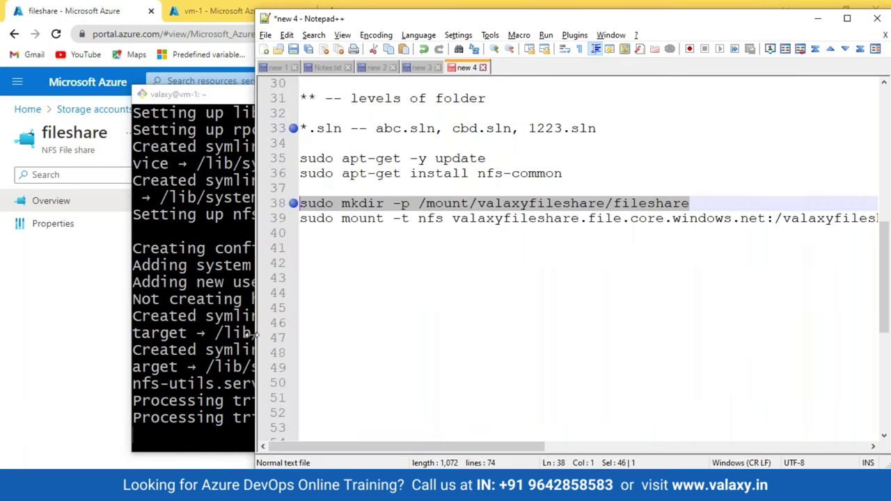
drag(255, 333, 36, 333)
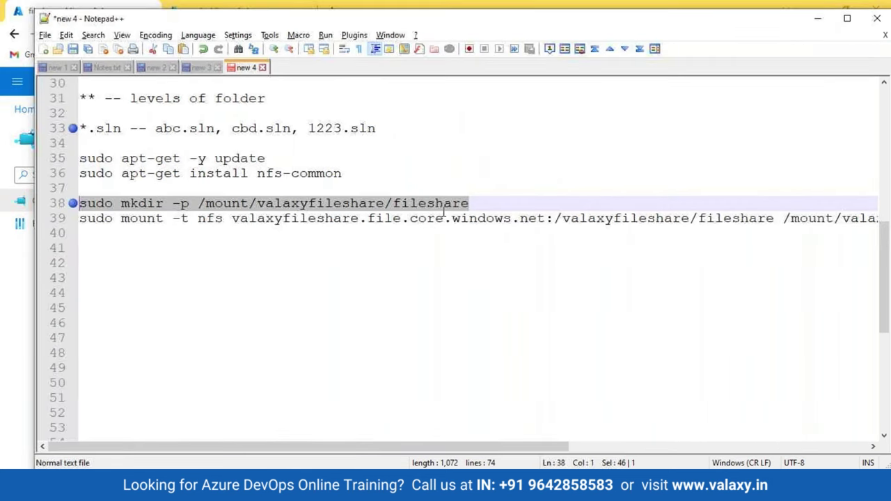
click(485, 203)
click(65, 226)
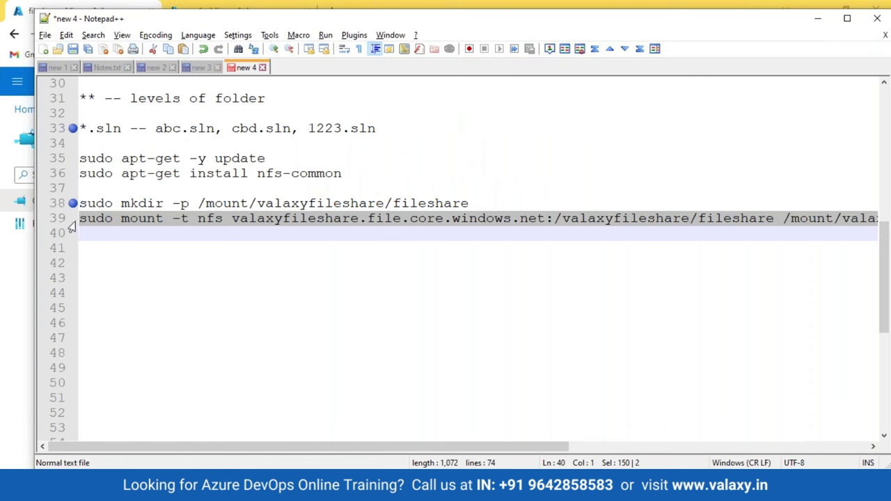
click(110, 262)
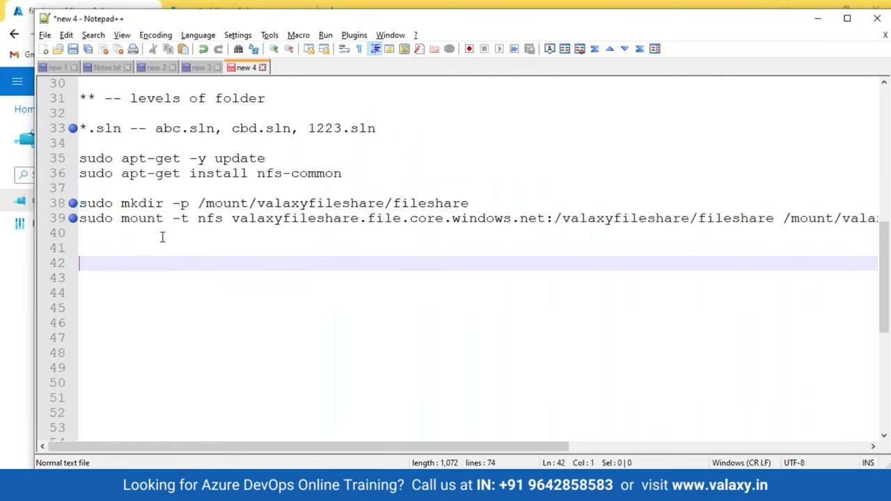
double_click(120, 219)
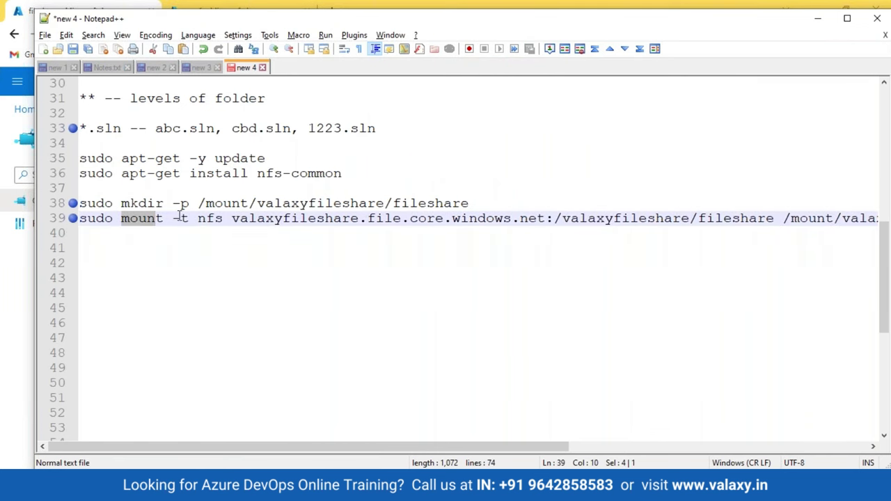
click(198, 218)
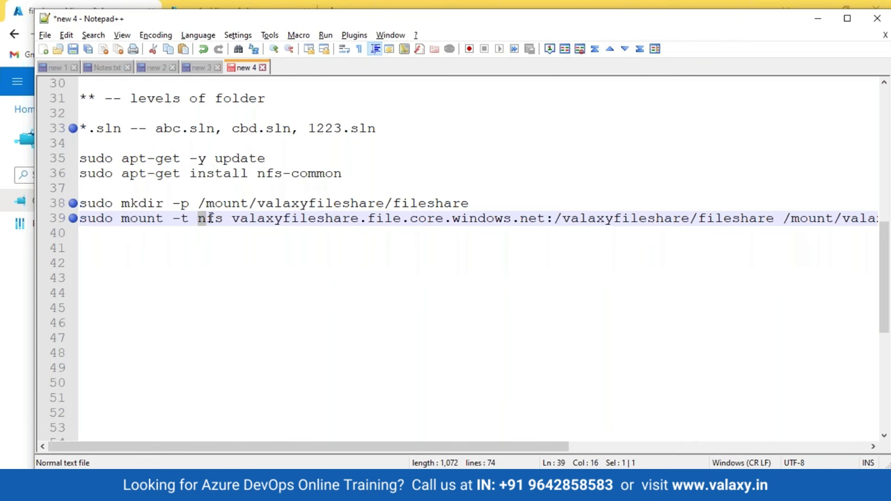
double_click(220, 219)
drag(232, 218, 552, 219)
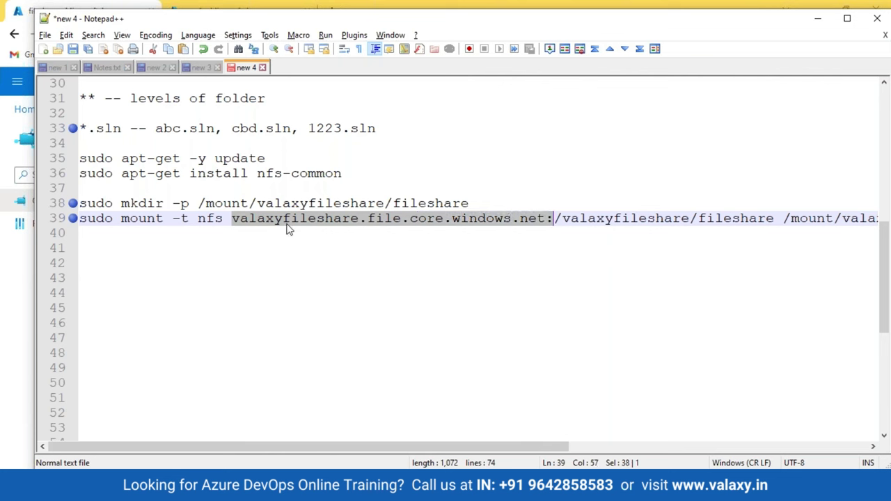
drag(527, 450, 589, 409)
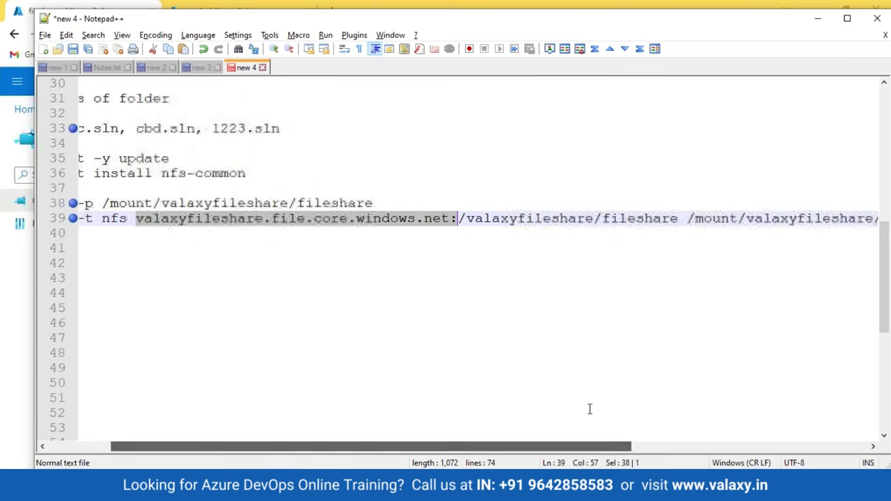
click(591, 251)
drag(543, 450, 714, 452)
drag(513, 218, 286, 217)
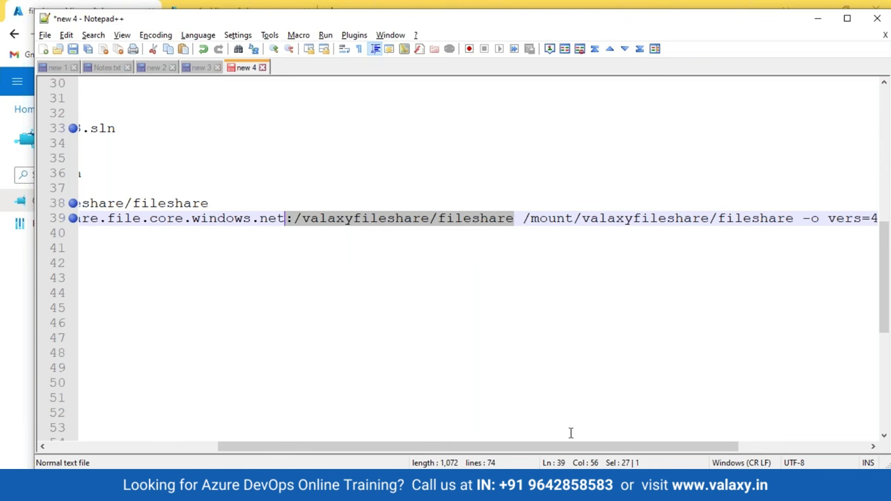
drag(567, 450, 606, 449)
drag(732, 218, 461, 219)
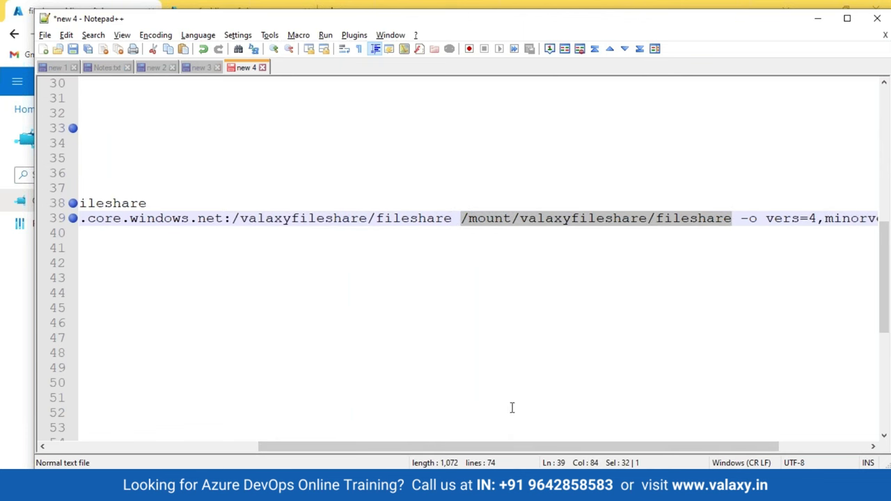
drag(520, 451, 334, 390)
drag(473, 206, 198, 203)
drag(386, 451, 686, 452)
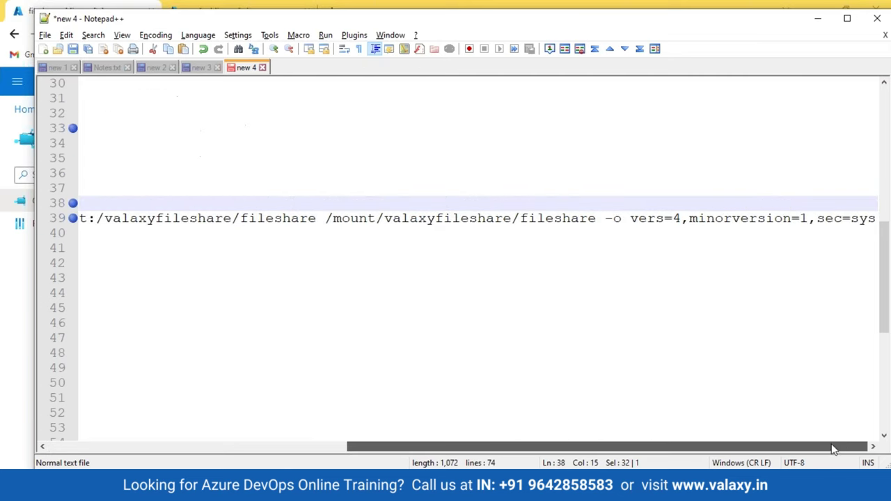
drag(598, 222, 630, 222)
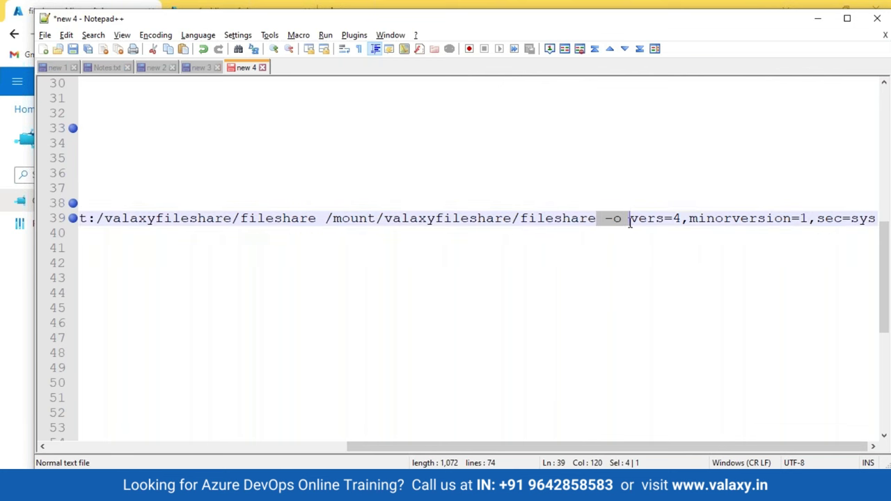
click(622, 221)
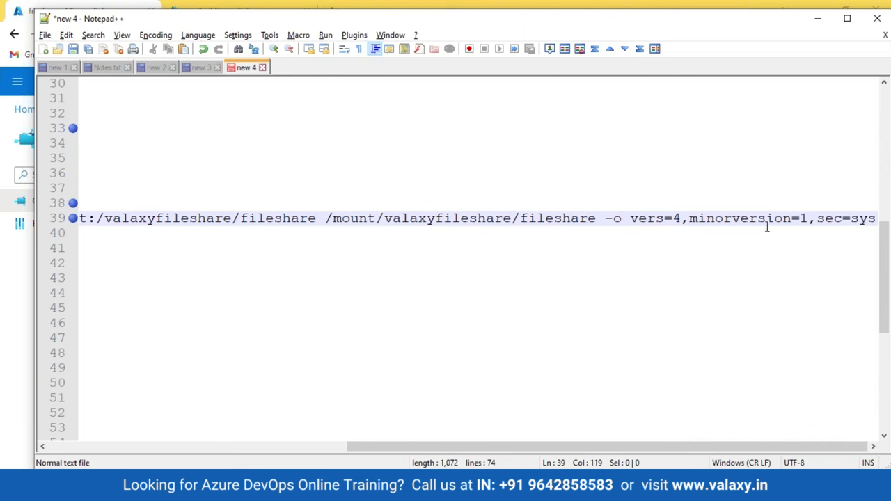
drag(673, 446, 213, 458)
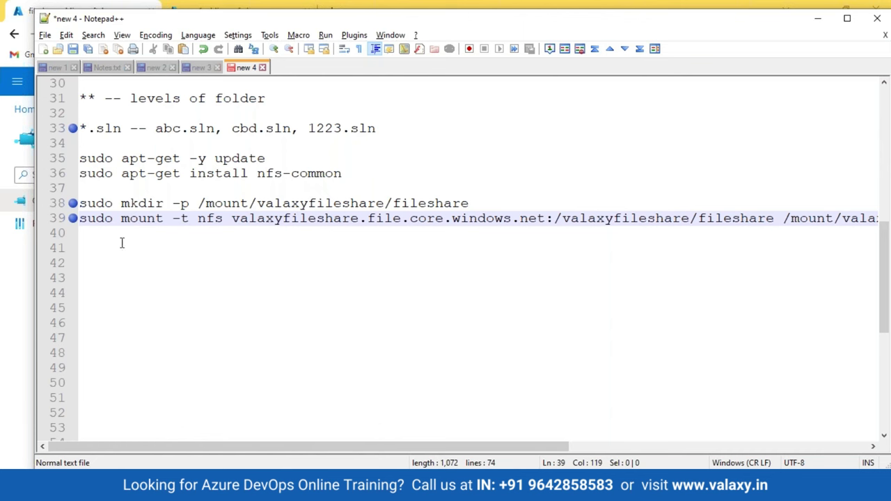
drag(474, 203, 79, 203)
key(ctrl+c)
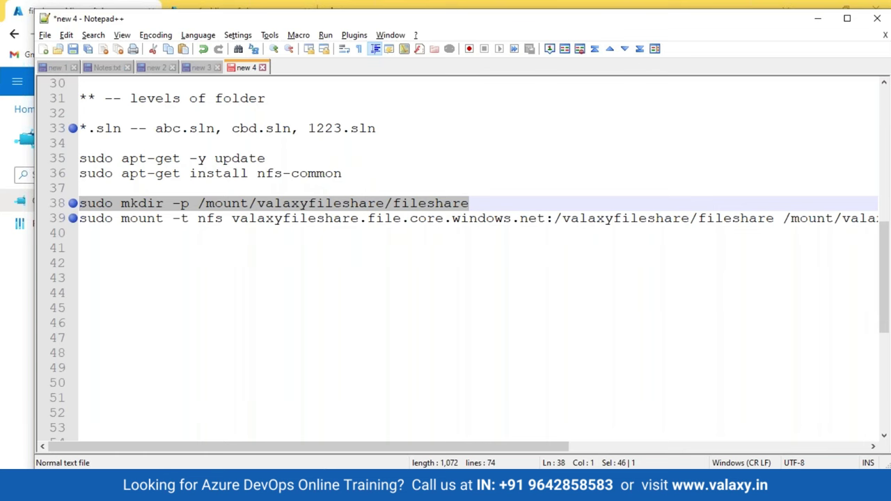
Step: Run the mkdir command on vm-1 to create /mount/valaxyfileshare/fileshare
key(alt+Tab)
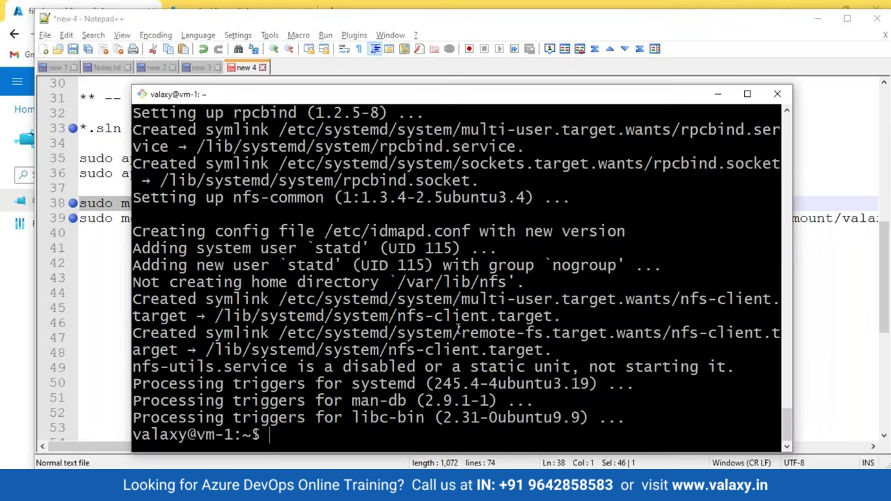
key(ctrl+l)
key(shift+Insert)
key(Return)
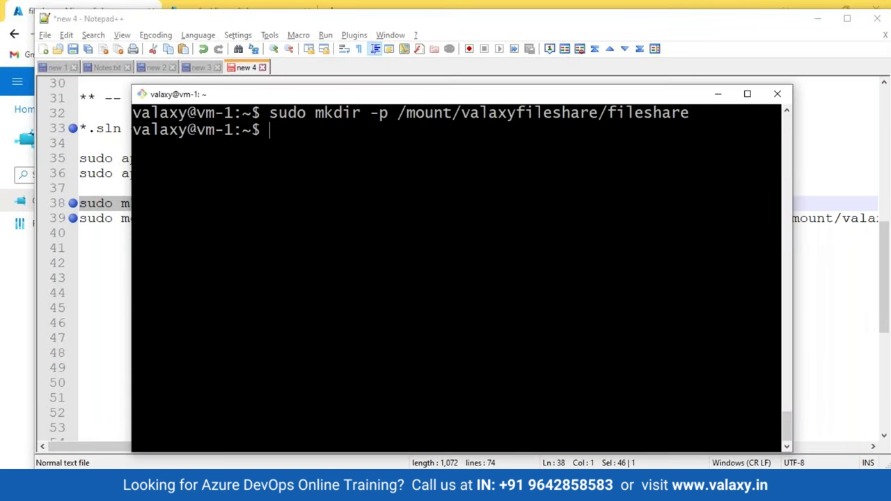
Step: Copy the NFS mount command from line 39 and run it on vm-1 to mount the share
key(alt+Tab)
click(81, 217)
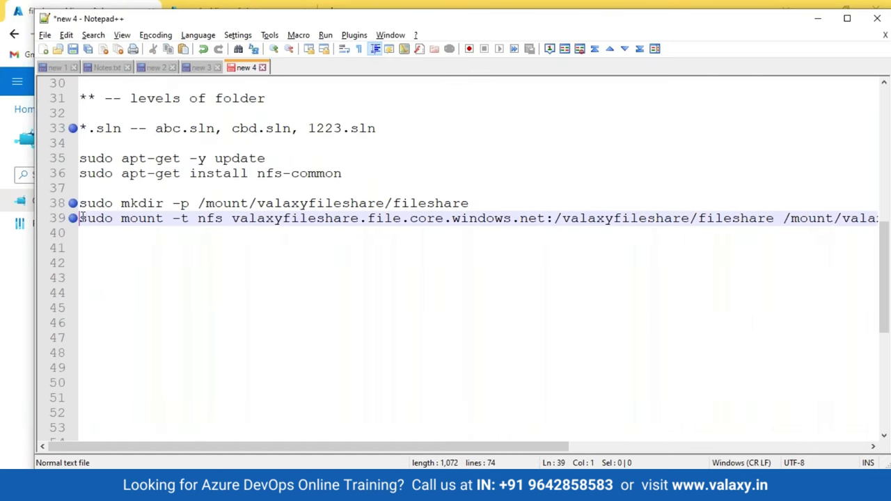
key(shift+End)
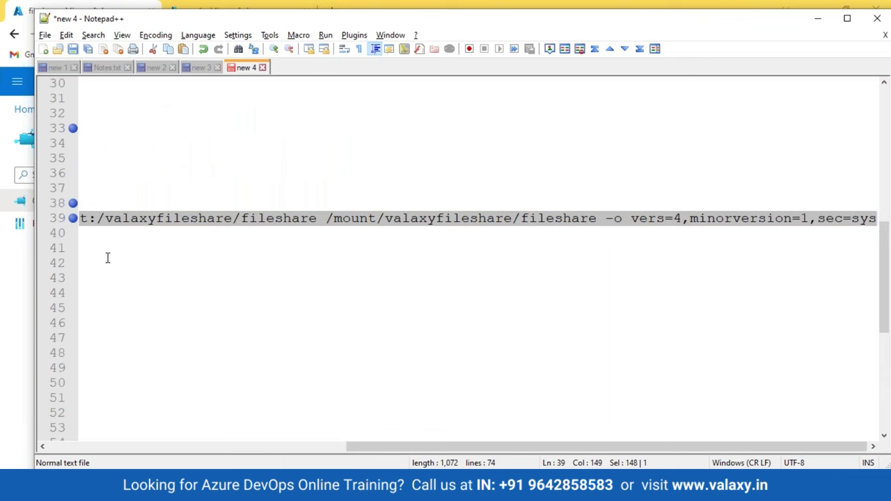
key(Home)
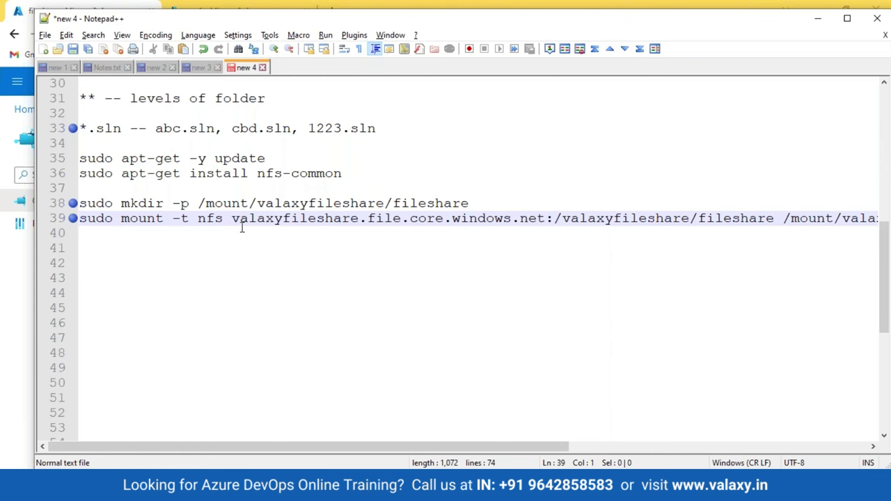
key(shift+End)
key(ctrl+c)
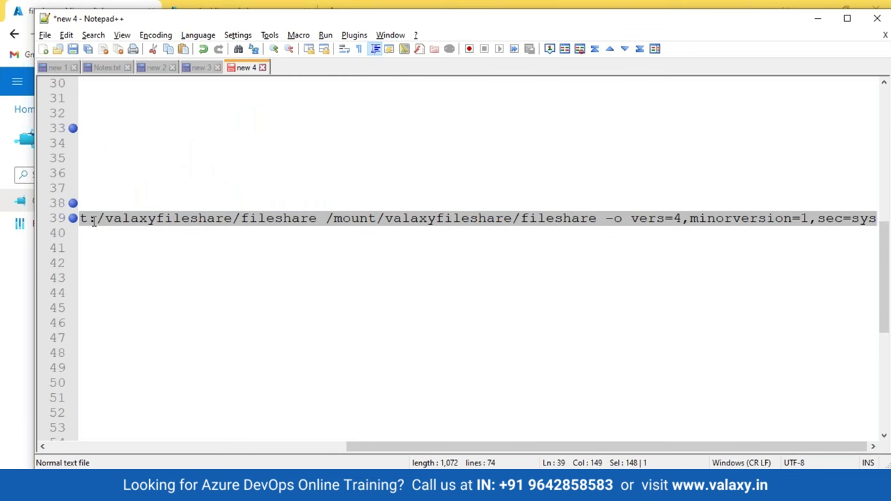
key(alt+Tab)
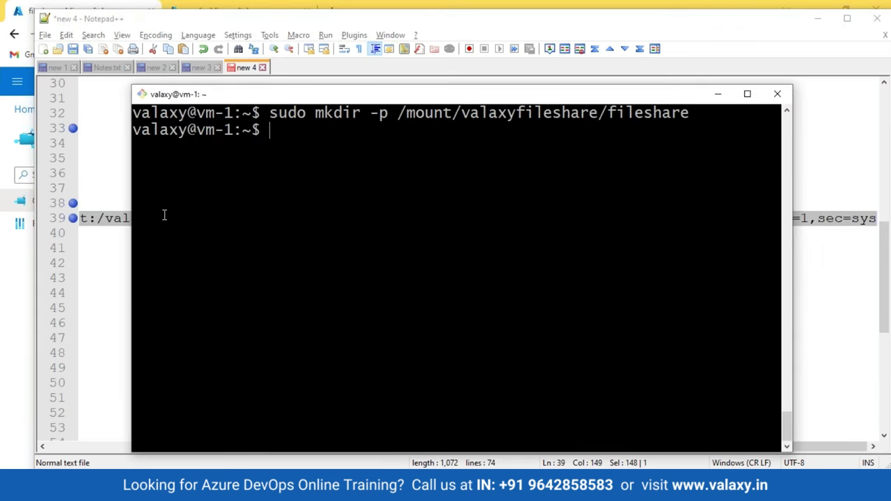
key(ctrl+l)
key(shift+Insert)
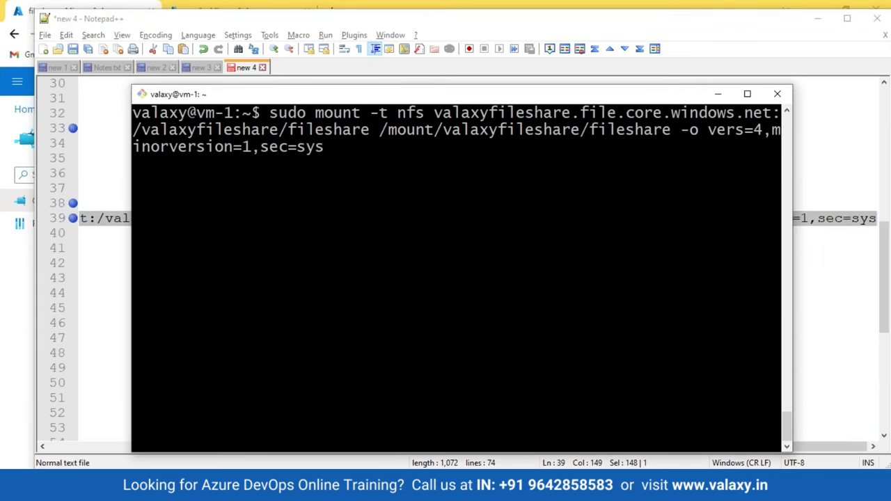
key(Return)
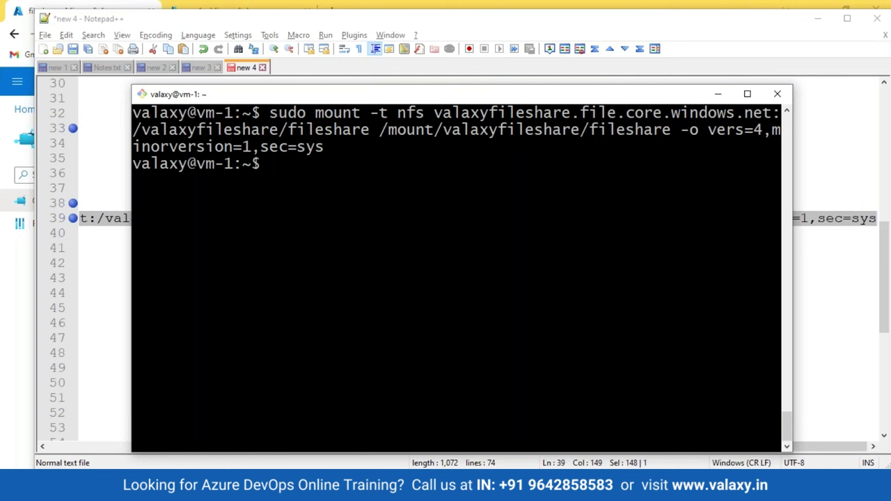
Step: Run mount | grep nfs on vm-1, then clear the screen and rerun it
text(mount |gre)
key(BackSpace)
text(p nf)
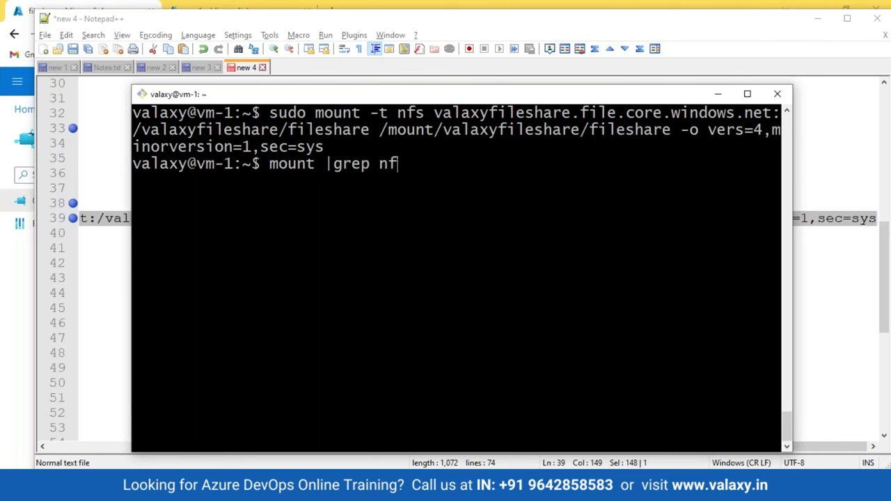
text(s)
key(Return)
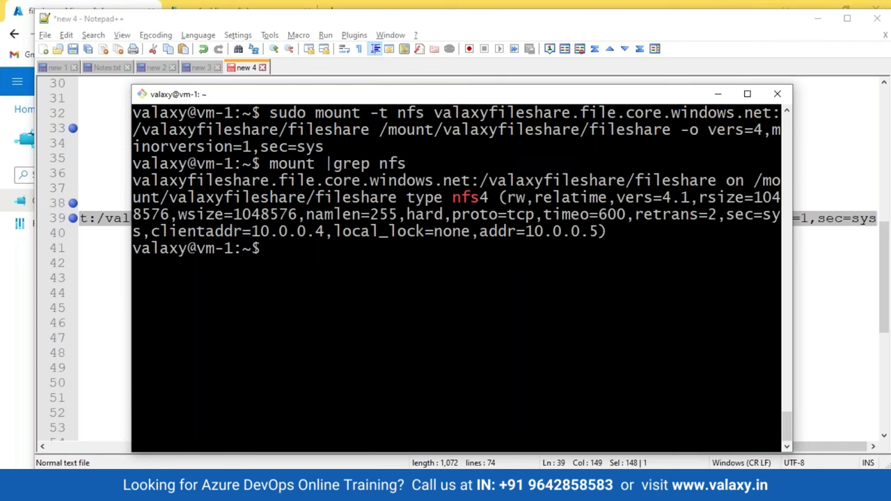
key(ctrl+l)
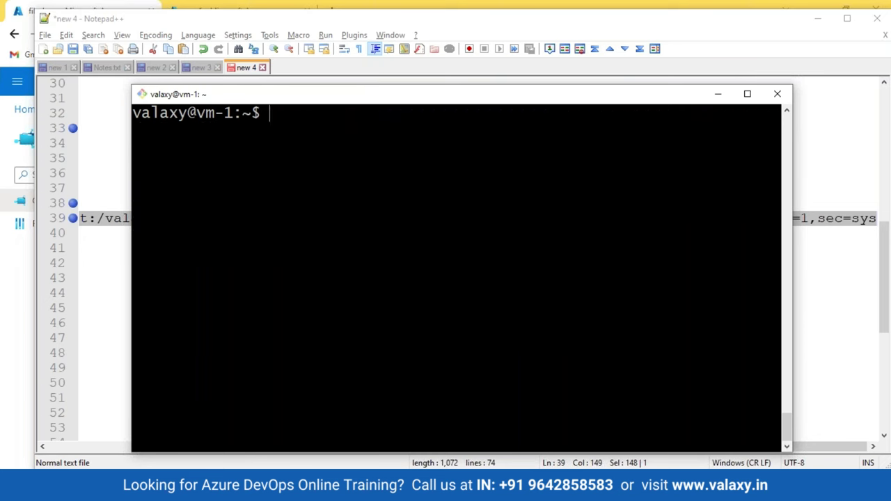
key(Up)
key(Return)
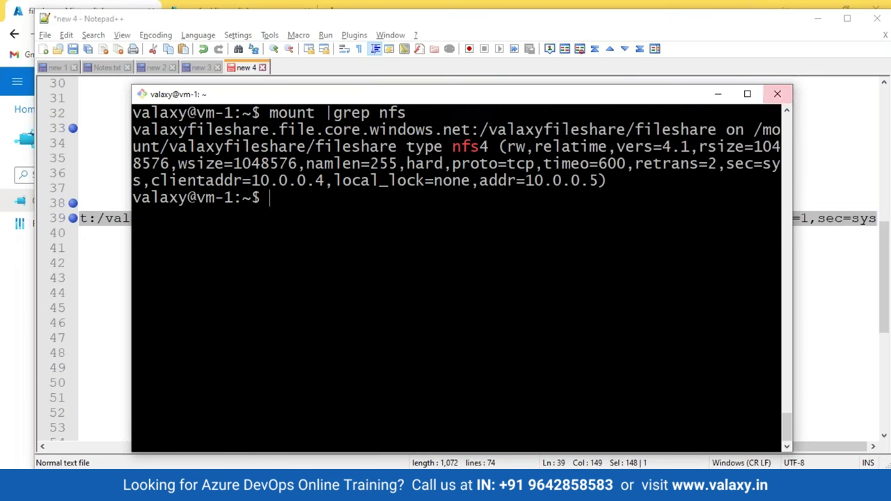
Step: Widen the terminal and highlight the share host, path and nfs4 mount options in the output
drag(792, 243, 846, 243)
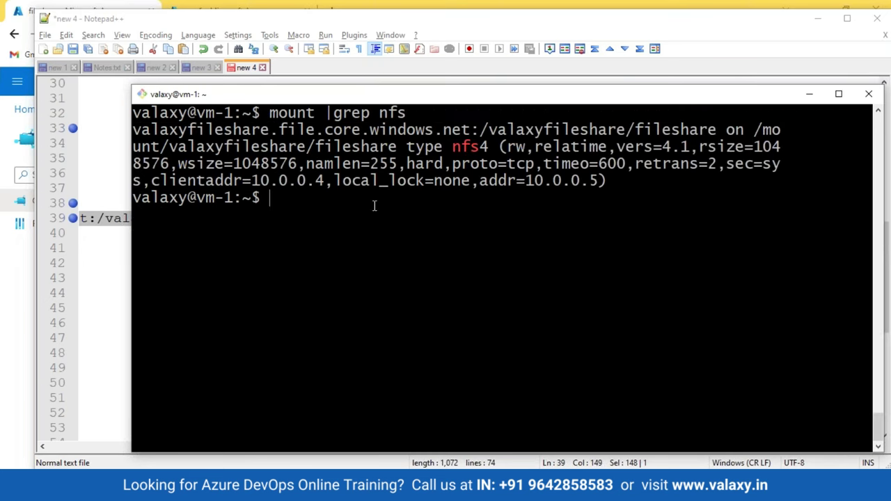
drag(150, 130, 406, 132)
drag(570, 132, 634, 132)
drag(328, 163, 526, 166)
click(462, 194)
click(560, 459)
drag(562, 447, 185, 449)
drag(470, 203, 201, 197)
Step: In the vm-1 terminal, change into the mounted file share folder and list its files
key(alt+Tab)
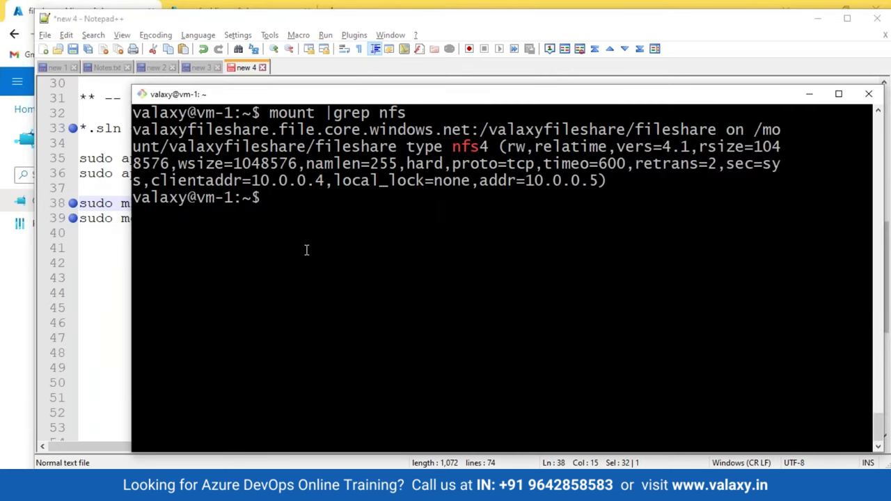
key(ctrl+l)
text(cd)
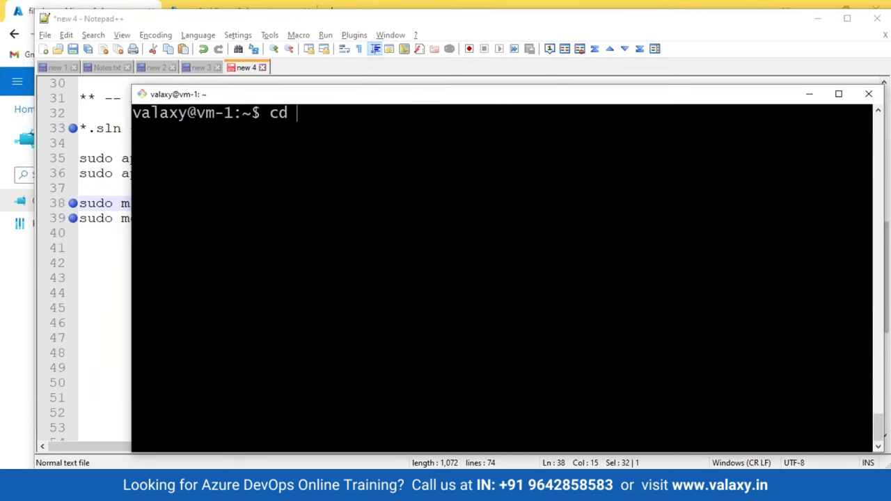
text(/mount/valaxyfileshare/fileshare)
key(Return)
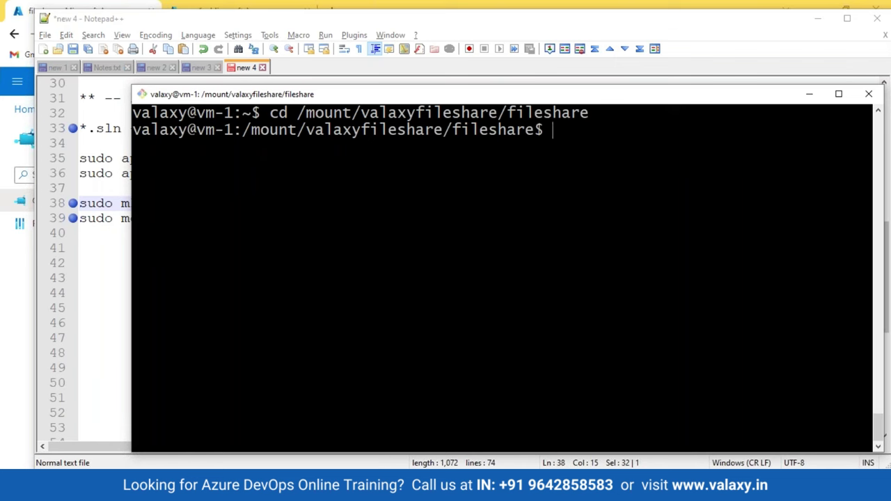
key(ctrl+l)
text(ls)
key(Return)
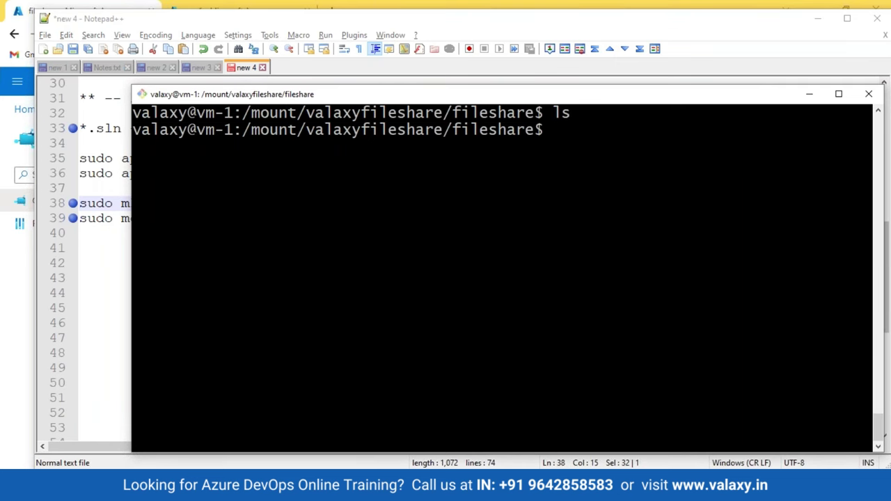
Step: Create notes.txt in vi, paste in all the Notepad++ notes, and save it with :wq
text(vi notes.txt)
key(Return)
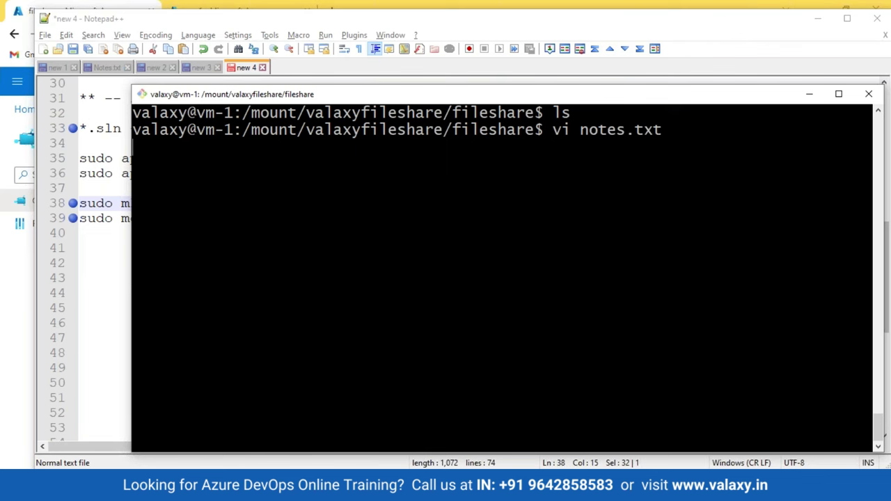
key(alt+Tab)
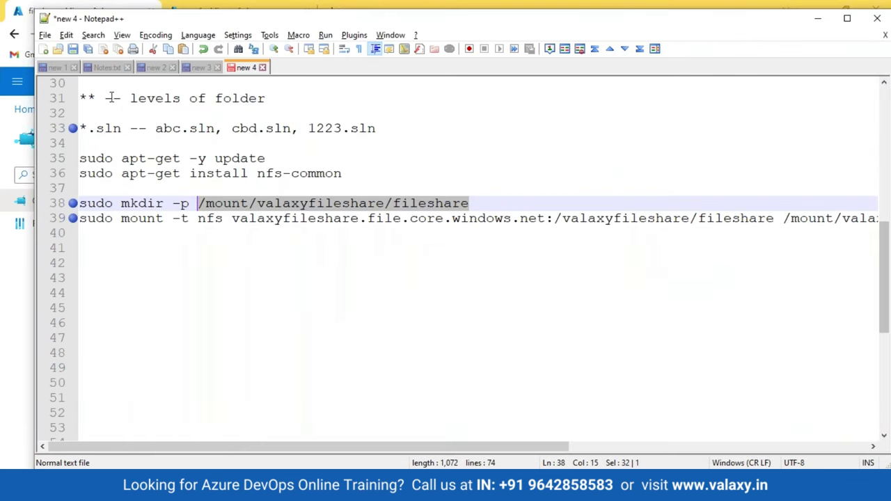
key(ctrl+Tab)
click(182, 194)
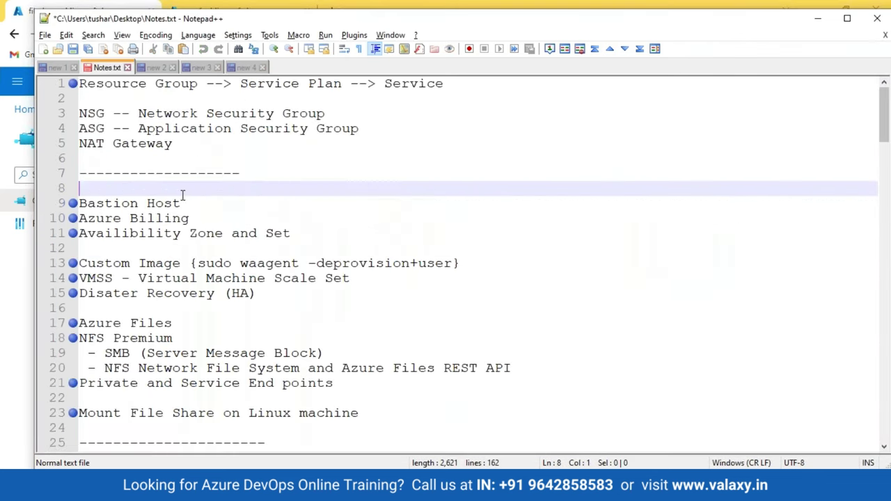
key(ctrl+a)
key(alt+Tab)
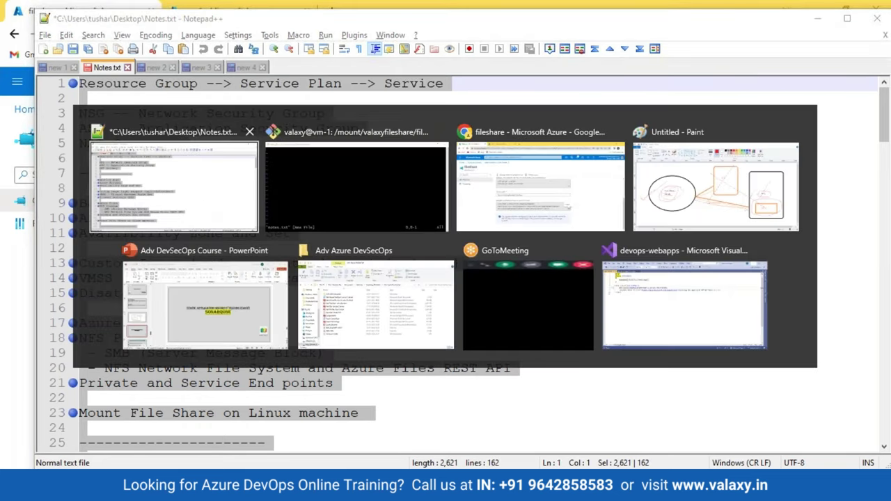
key(i)
right_click(317, 213)
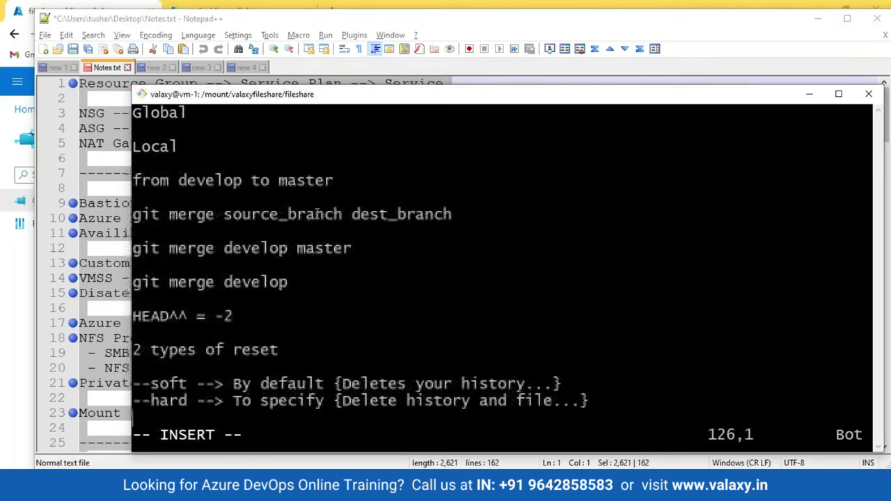
key(Escape)
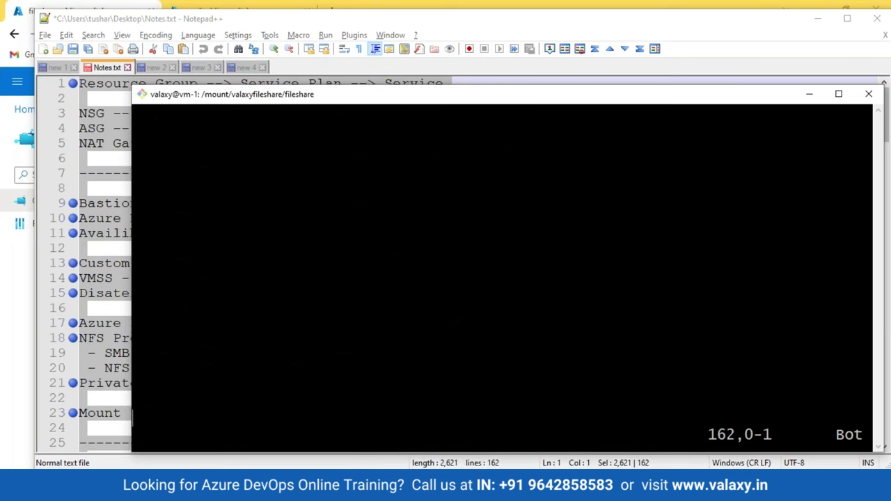
text(:wq)
key(Return)
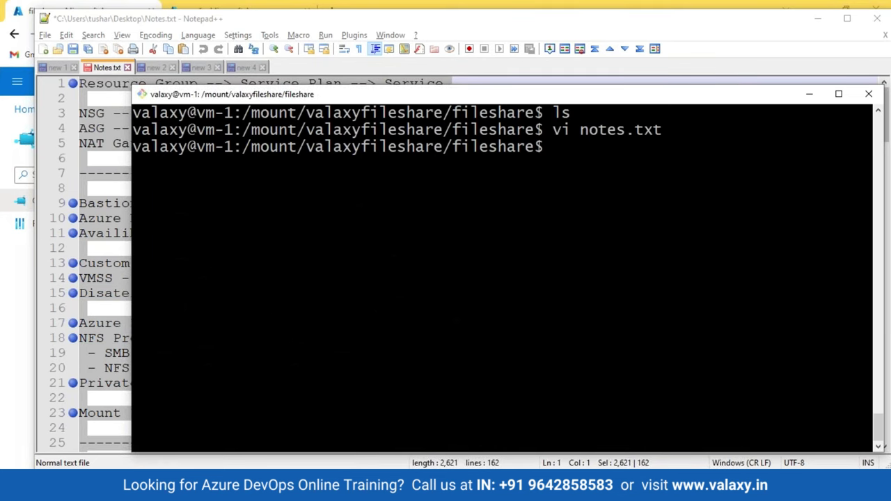
Step: List the share with ls and ll, confirming notes.txt is 2461 bytes
key(ctrl+l)
text(ls )
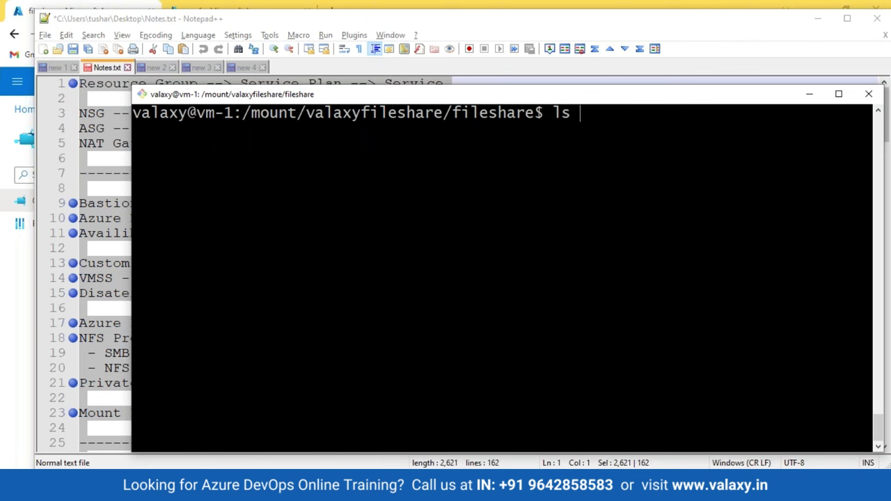
text(-)
key(Return)
key(ctrl+l)
text(ls)
key(Return)
text(ll)
key(Return)
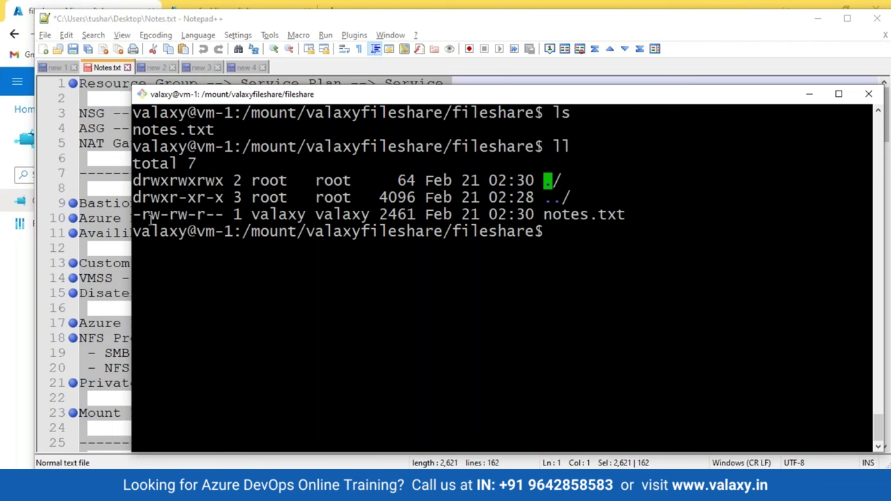
drag(142, 216, 417, 217)
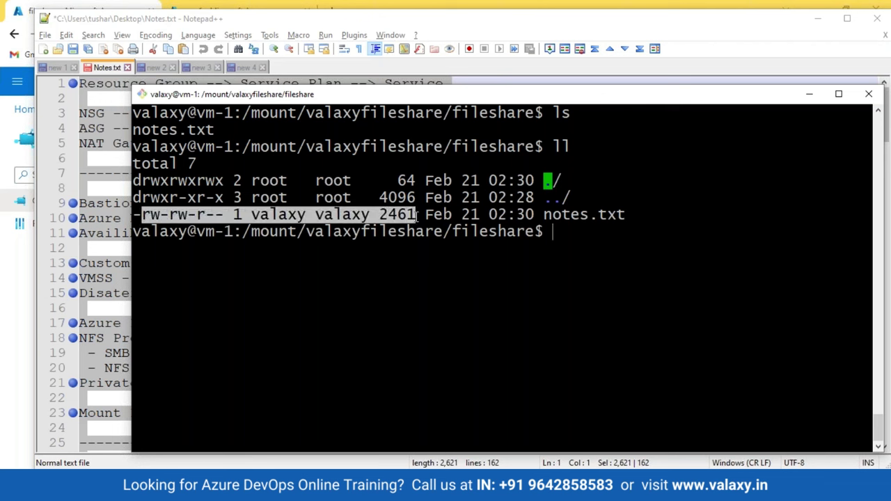
drag(536, 216, 648, 218)
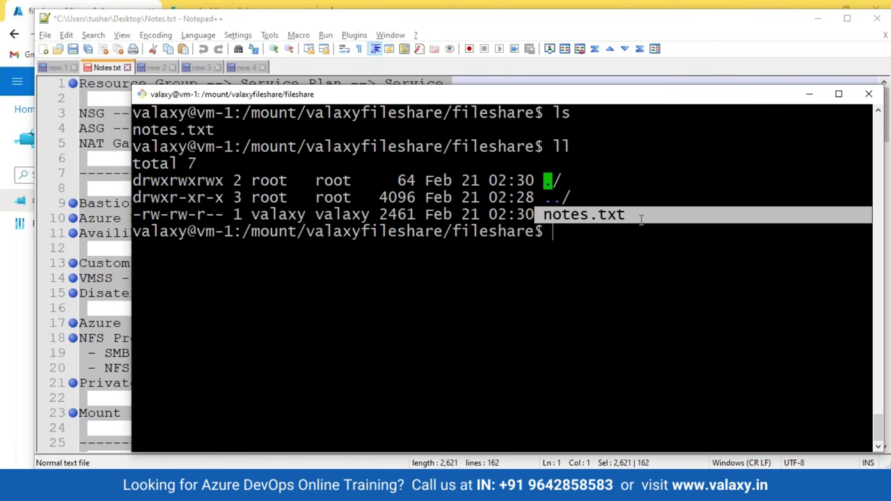
click(609, 252)
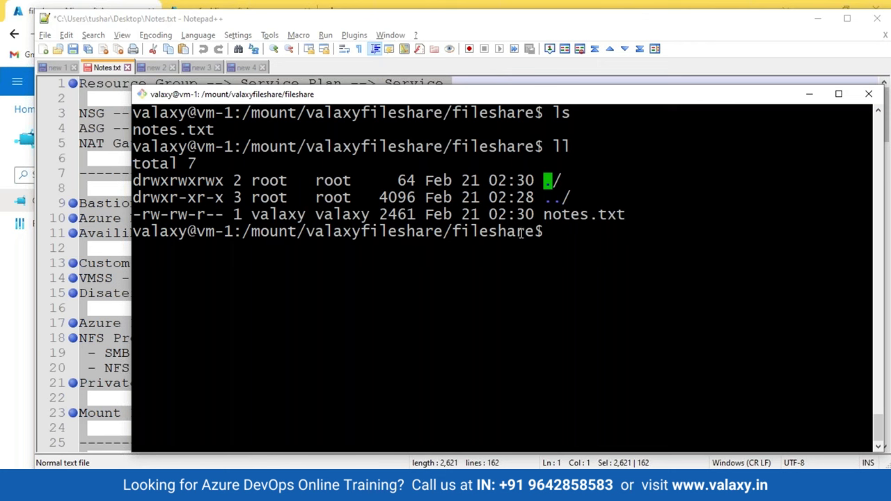
Step: Print the current directory path of the mounted share with pwd
text(pwd)
key(Return)
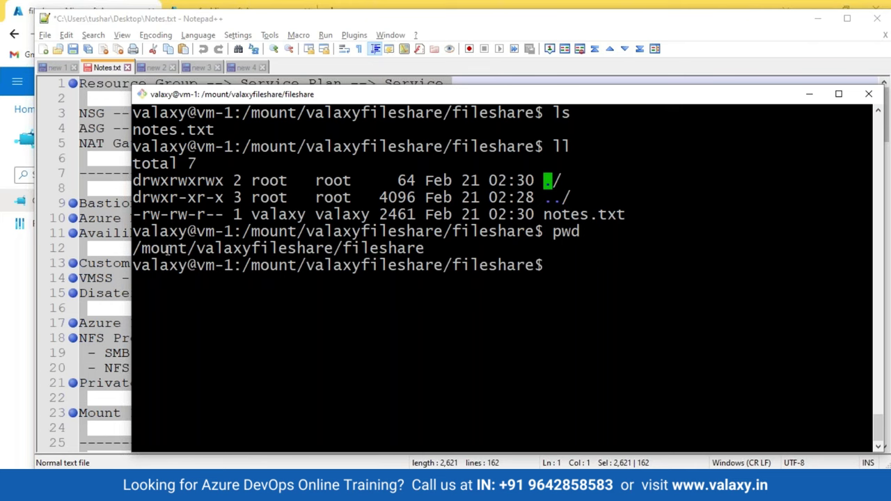
click(10, 287)
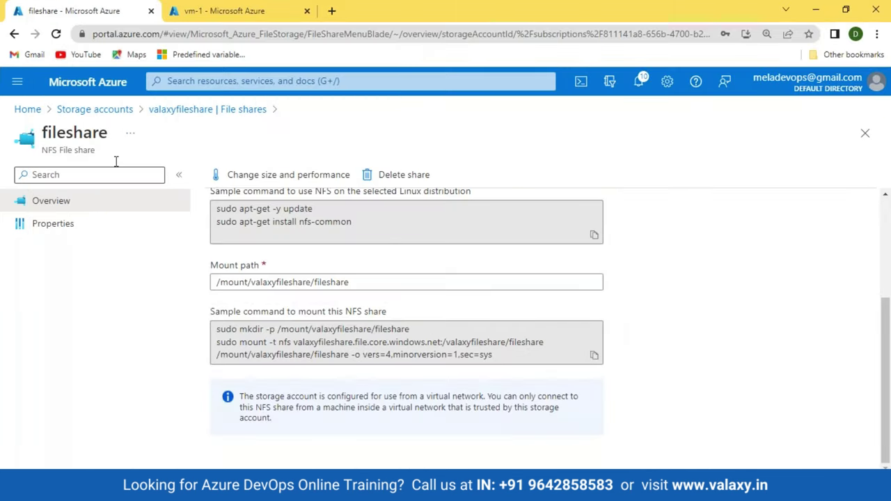
Step: Go to the fileshare NFS share under the valaxyfileshare storage account's file shares
click(94, 110)
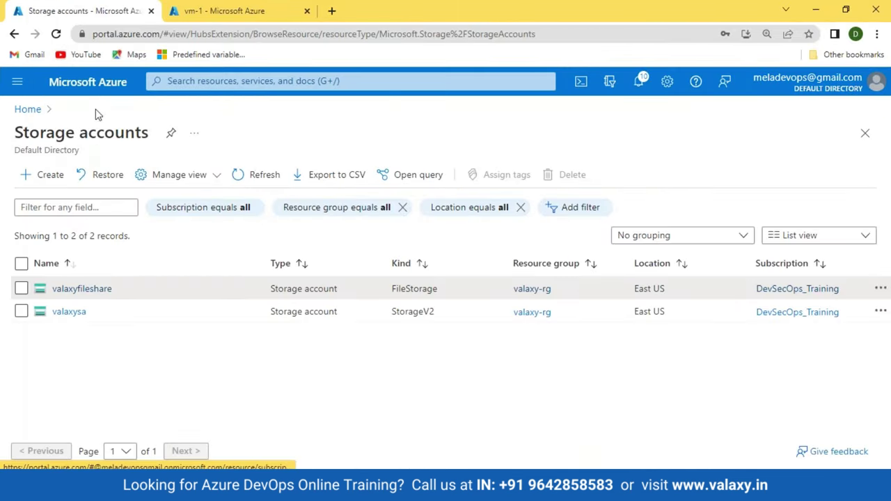
click(72, 291)
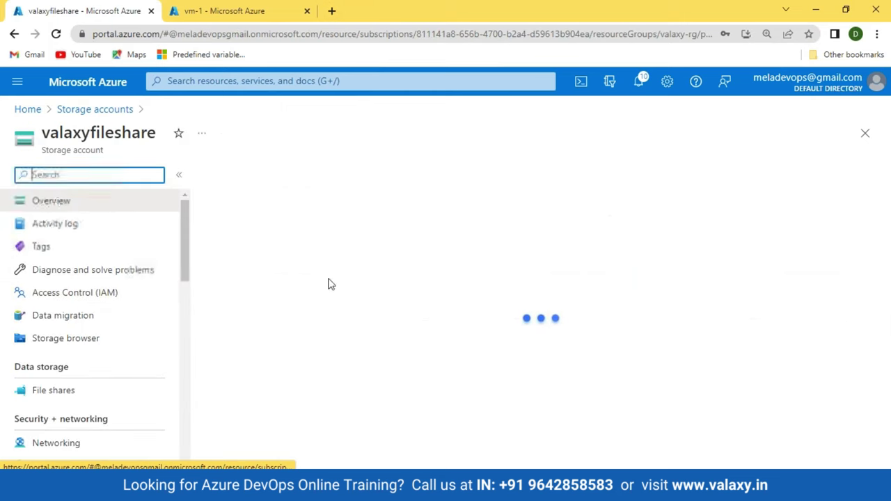
scroll(487, 314, down, 3)
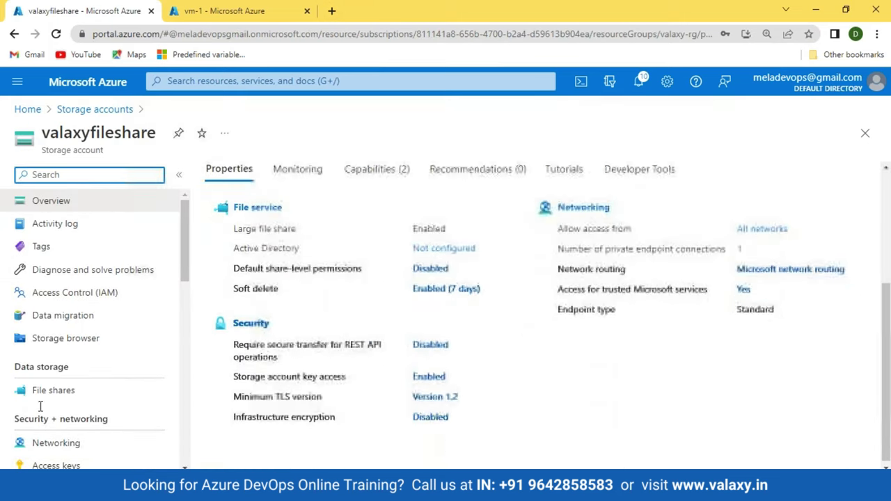
click(133, 387)
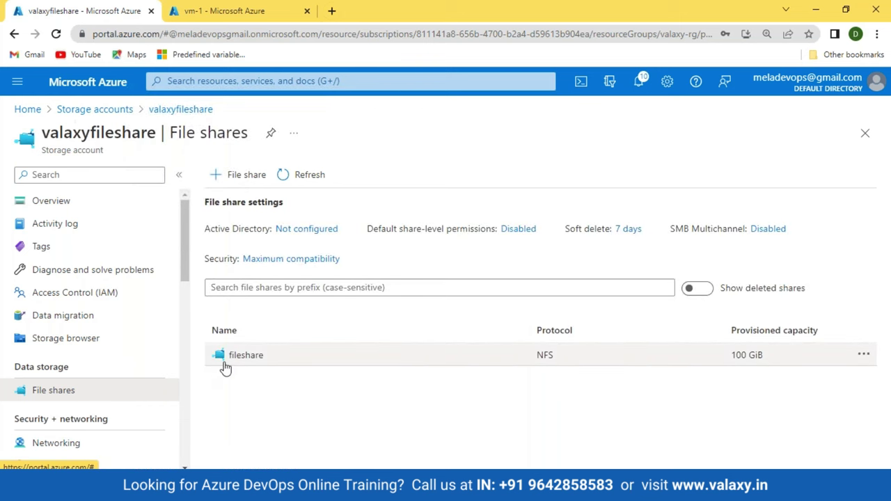
click(243, 357)
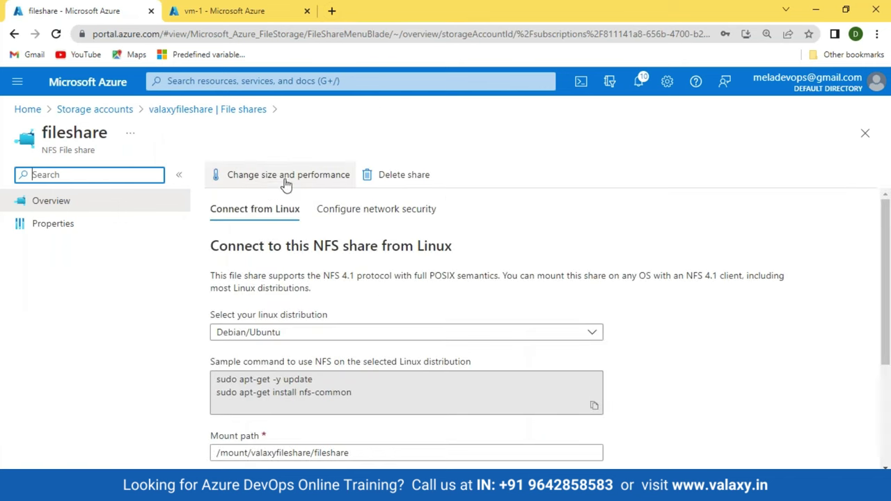
scroll(300, 278, down, 3)
scroll(299, 278, up, 2)
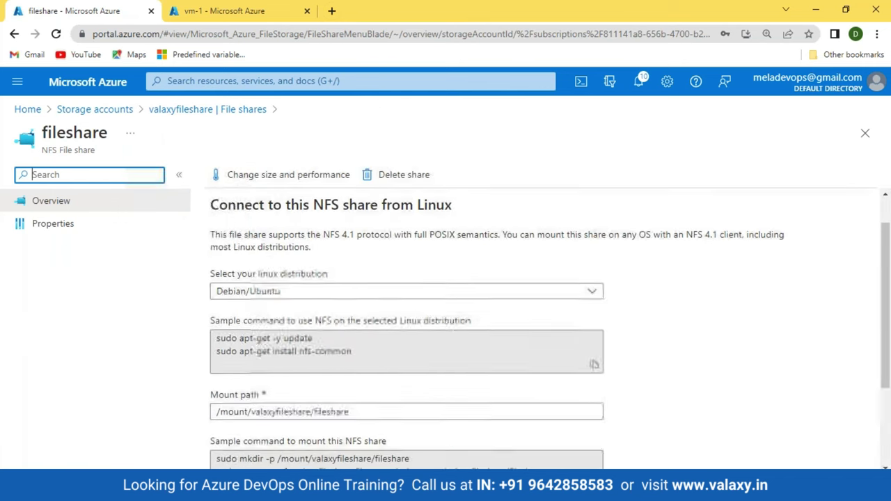
Step: Check the share's Properties, where Size and Performance shows 2.4 KiB used capacity
click(68, 222)
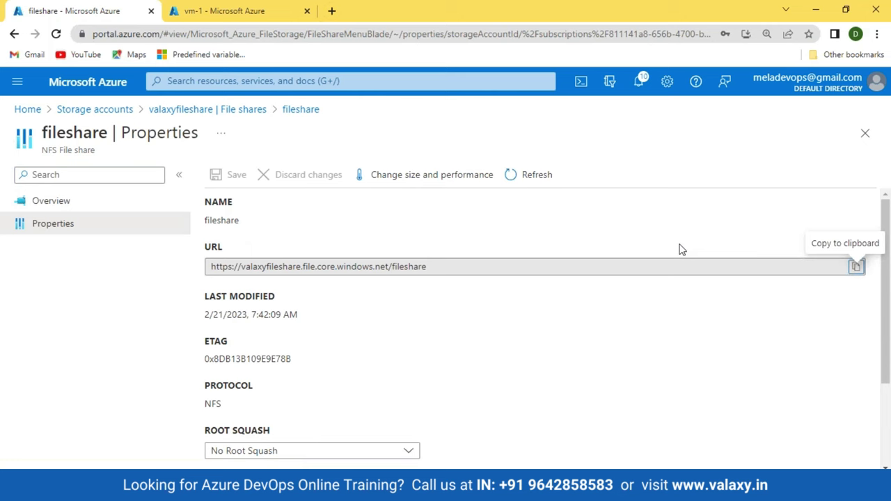
scroll(681, 249, down, 2)
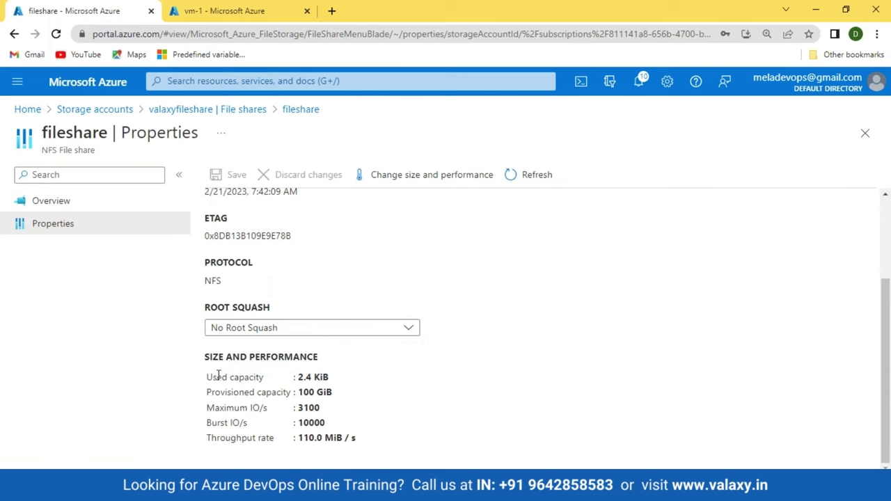
drag(206, 376, 379, 385)
click(381, 385)
drag(203, 358, 334, 380)
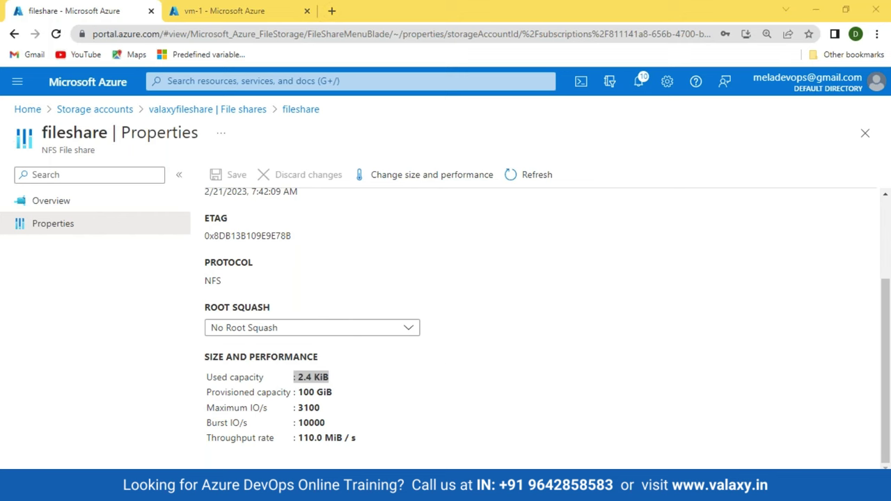
key(alt+Tab)
Step: Copy notes.txt to note-1.txt on the share, using Tab completion
key(ctrl+l)
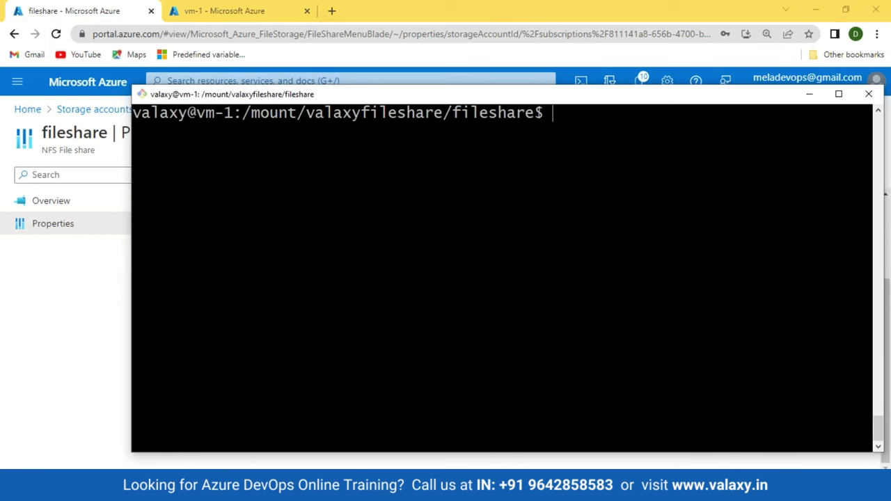
text(cp notes)
key(Tab)
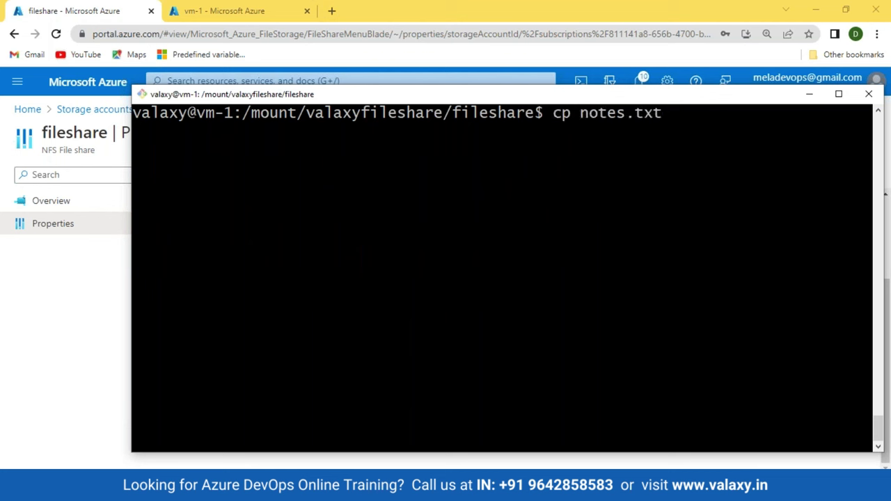
text(notes)
key(Tab)
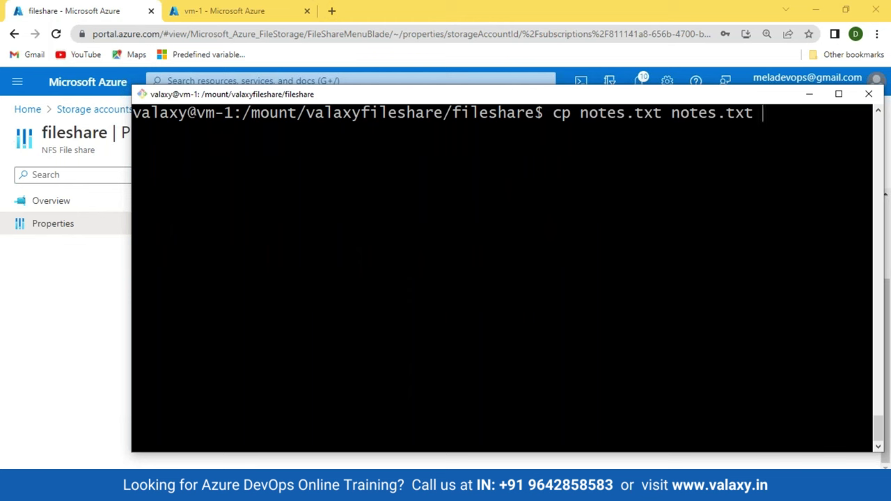
key(Left)
key(Left)
key(Left)
key(Left)
key(Left)
key(Left)
text(-)
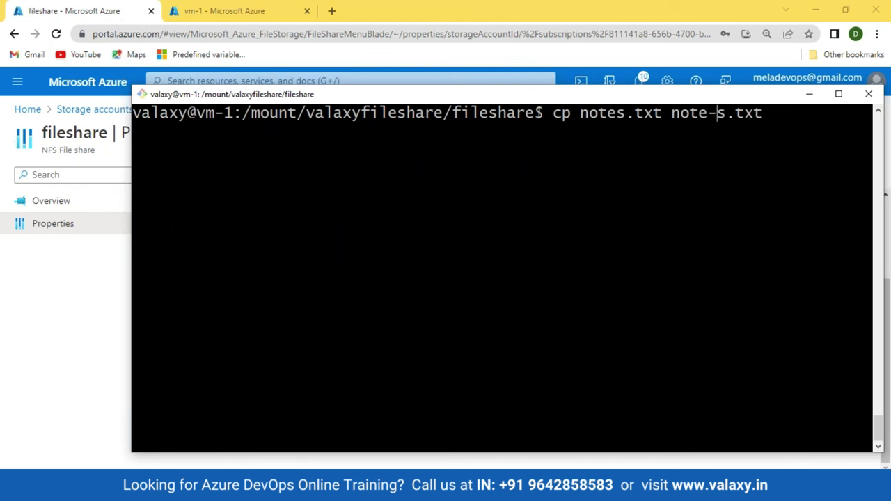
text(1)
key(Delete)
key(Return)
Step: List the share with ls -l, showing both note-1.txt and notes.txt
key(ctrl+l)
text(l)
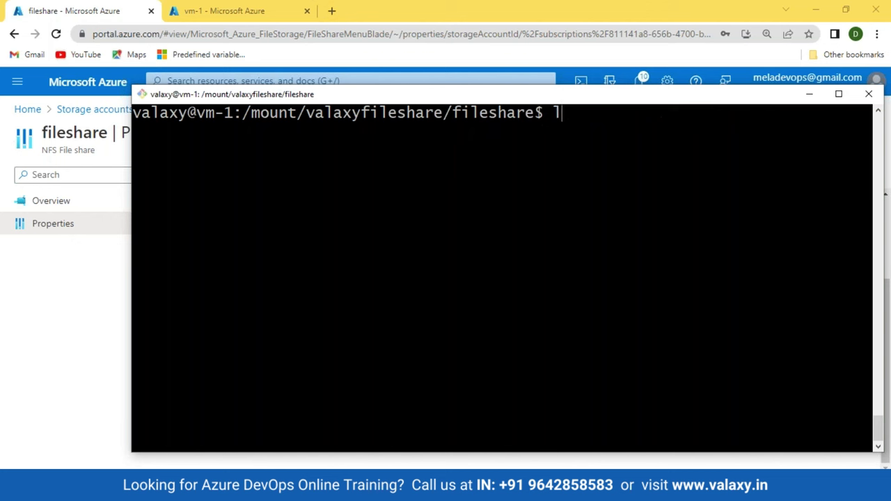
text(s -l)
key(Return)
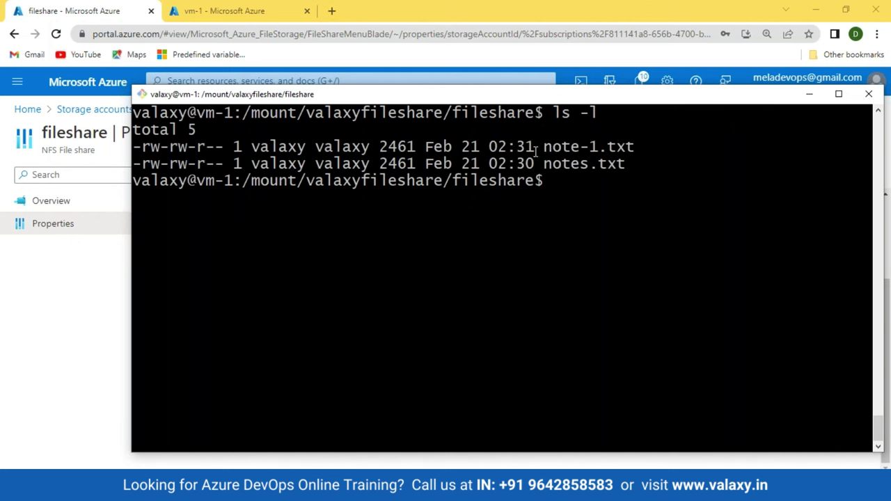
key(ctrl+l)
Step: Refresh the fileshare Properties and highlight the 100 GiB provisioned capacity
click(353, 183)
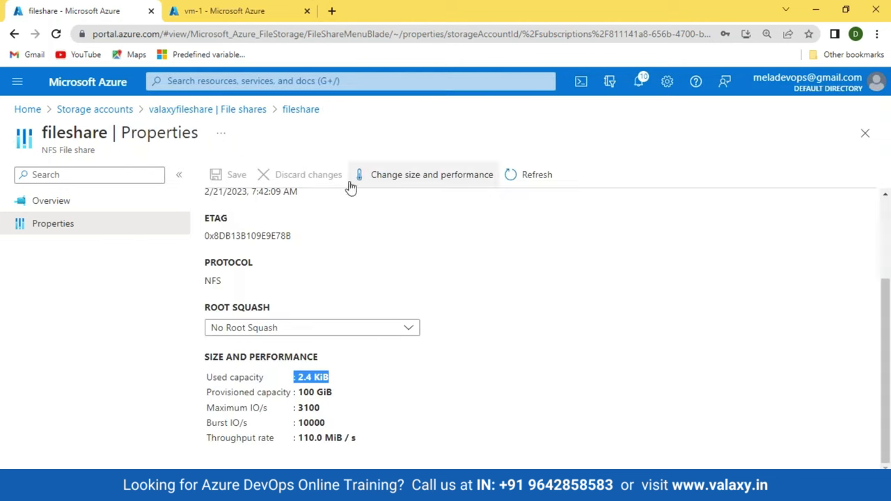
click(537, 175)
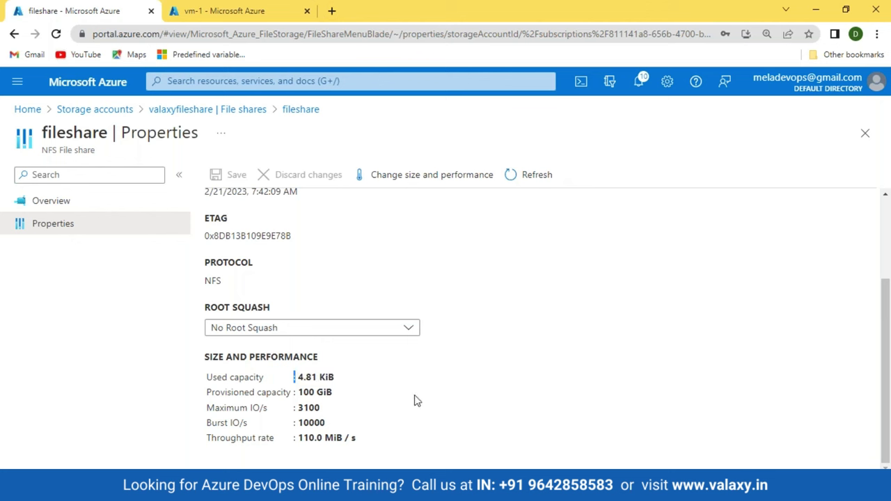
drag(298, 376, 375, 376)
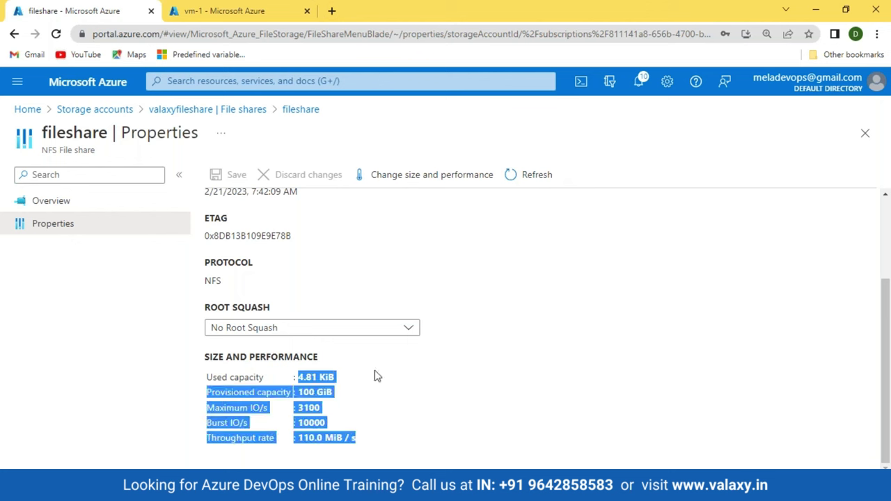
click(376, 376)
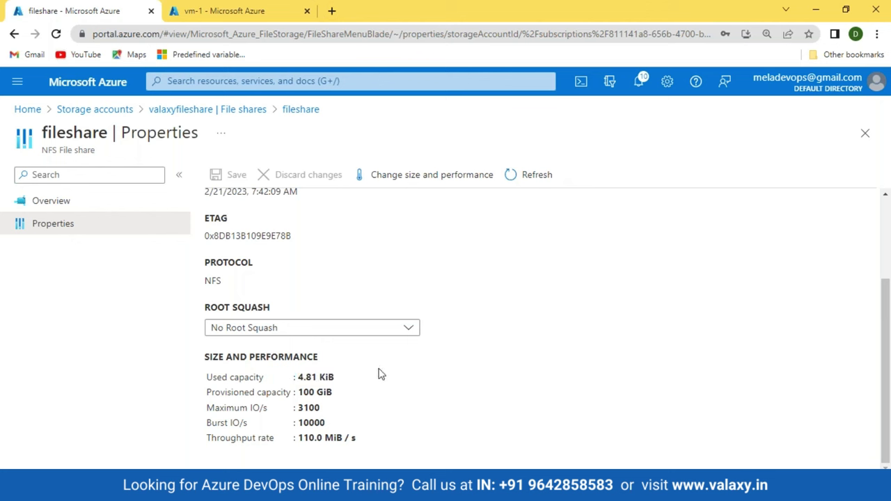
drag(297, 394, 341, 392)
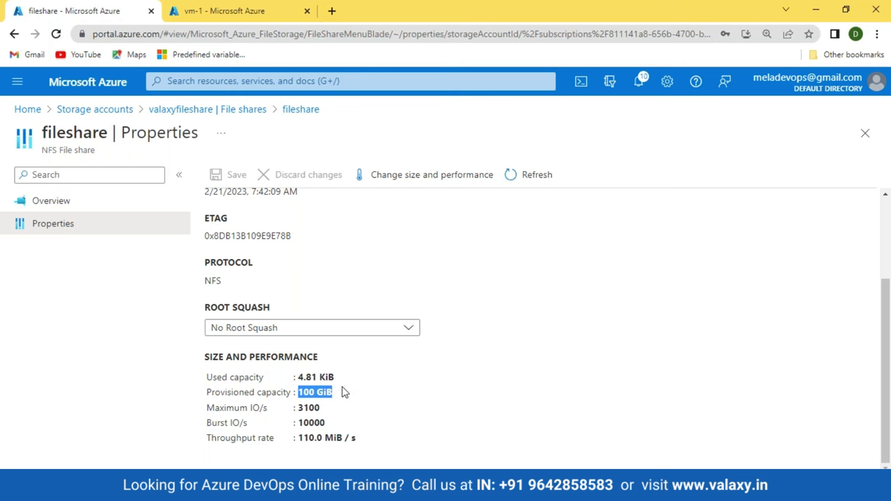
key(alt+Tab)
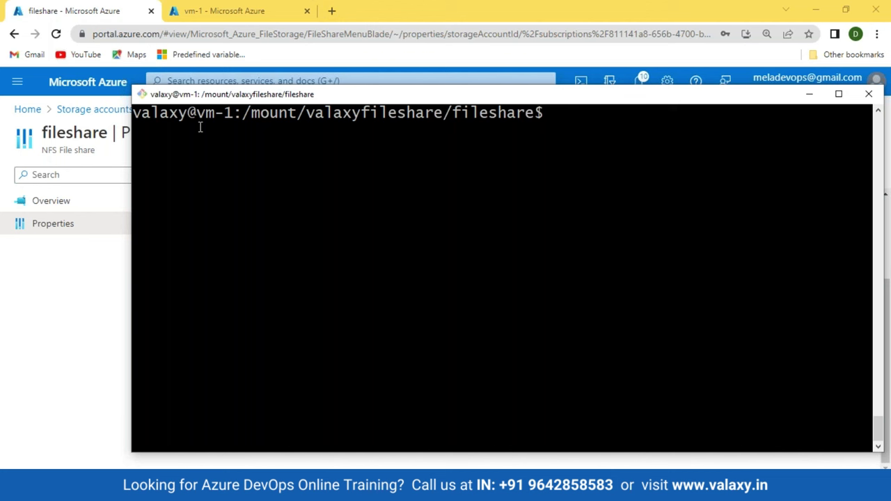
Step: Move up to the root directory with cd ../../.. and confirm it with pwd
text(cd ../../..)
key(Return)
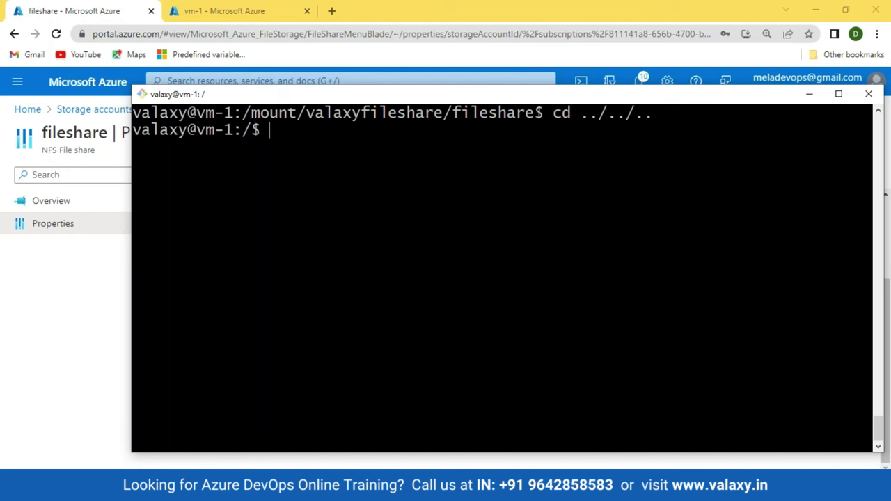
text(pwd)
key(Return)
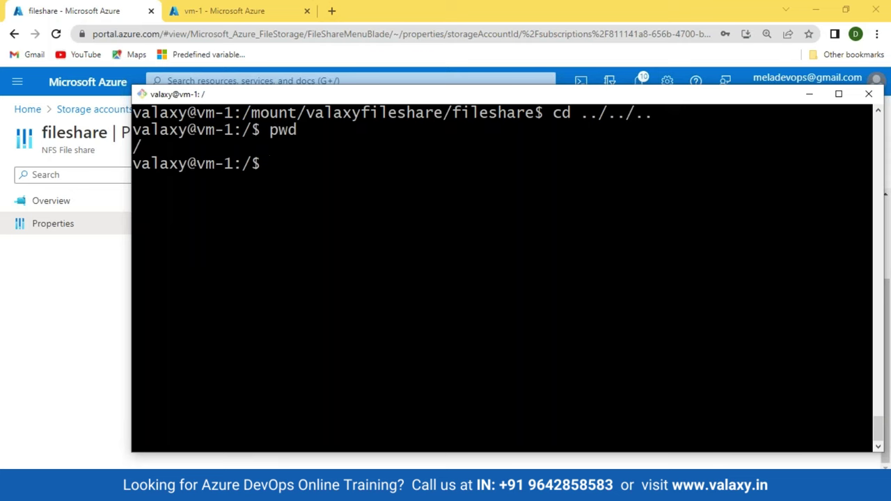
Step: Find the mount commands in the new 4 notes and start typing umount at the prompt
key(alt+Tab)
key(Tab)
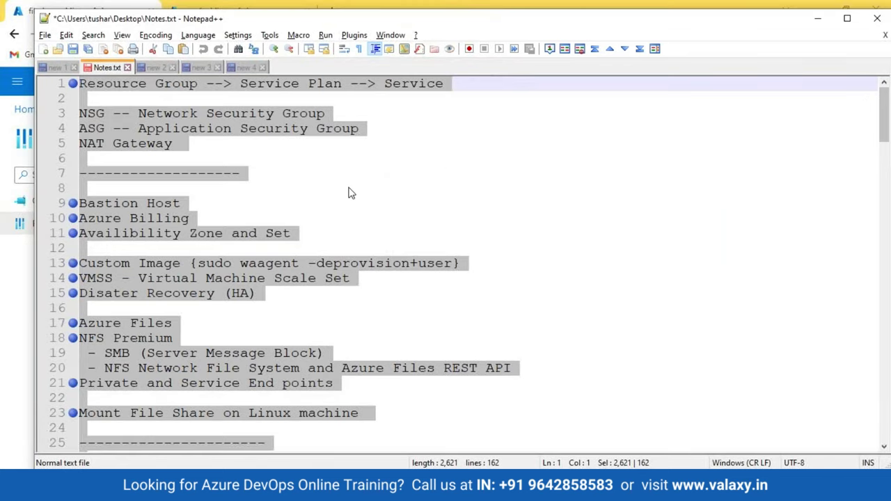
scroll(352, 192, down, 5)
click(243, 67)
click(250, 251)
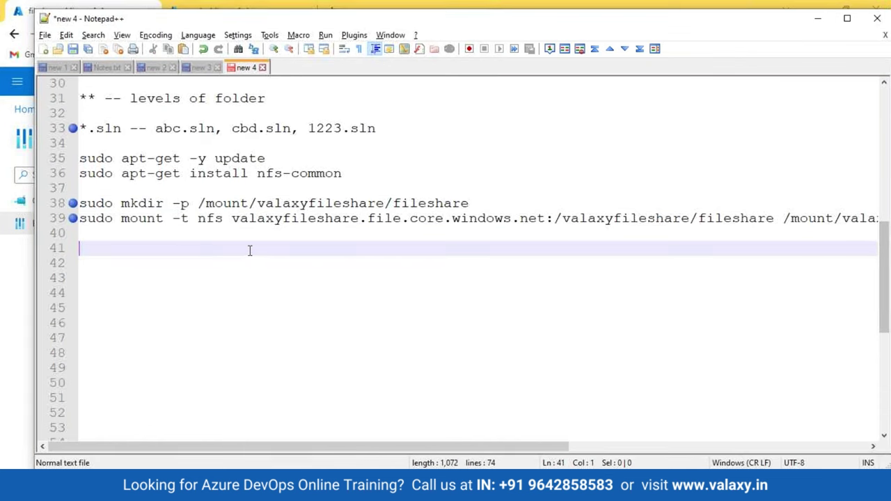
key(alt+Tab)
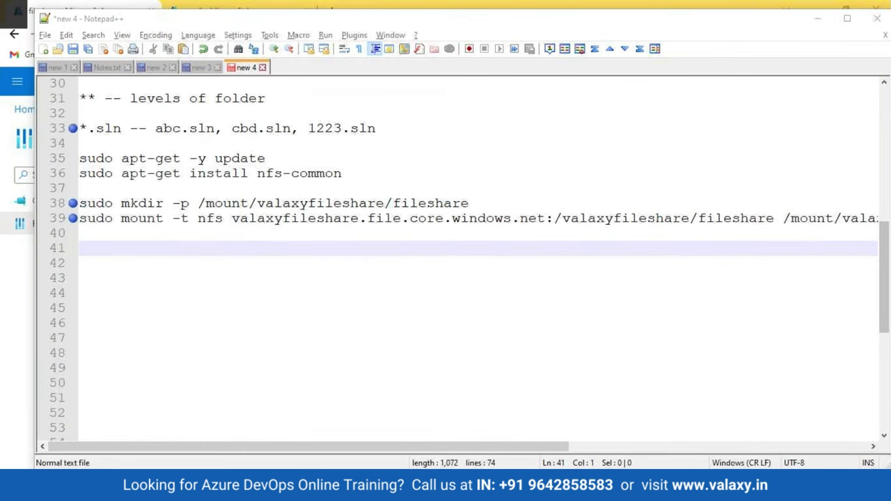
text(umou)
key(BackSpace)
text(ount)
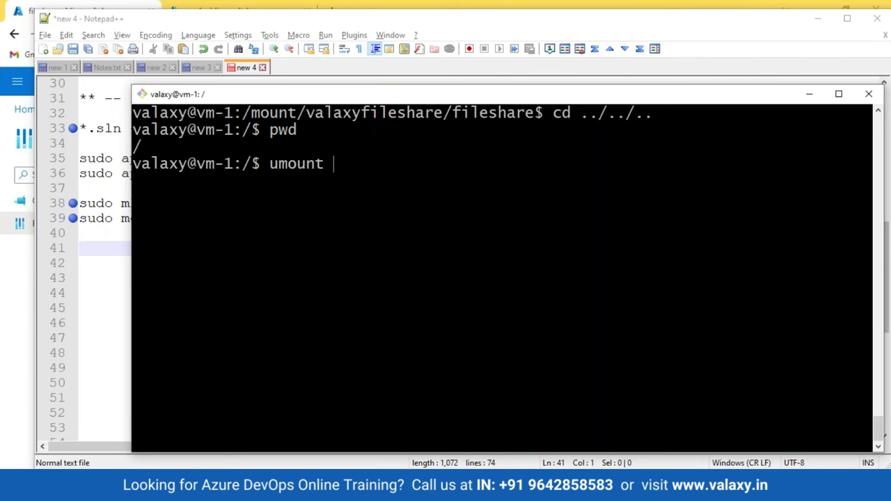
Step: Copy the full mount command from line 39 and paste it at the terminal prompt
key(alt+Tab)
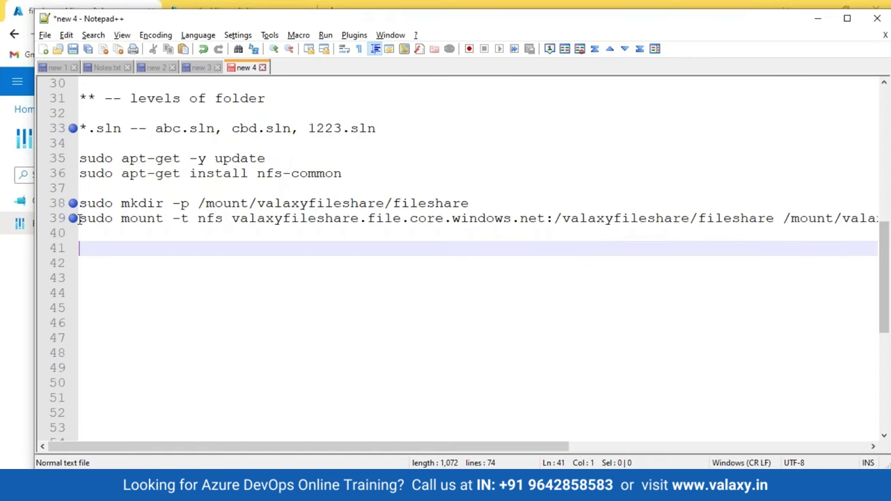
drag(80, 217, 673, 217)
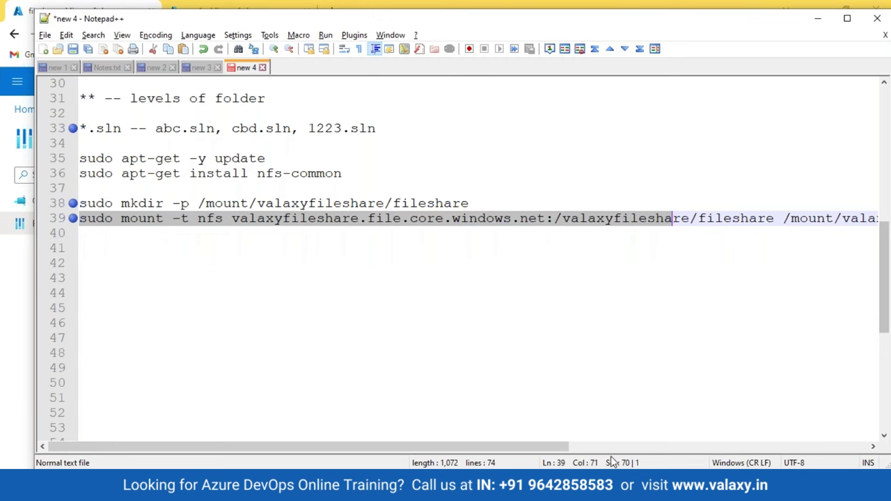
drag(553, 449, 797, 449)
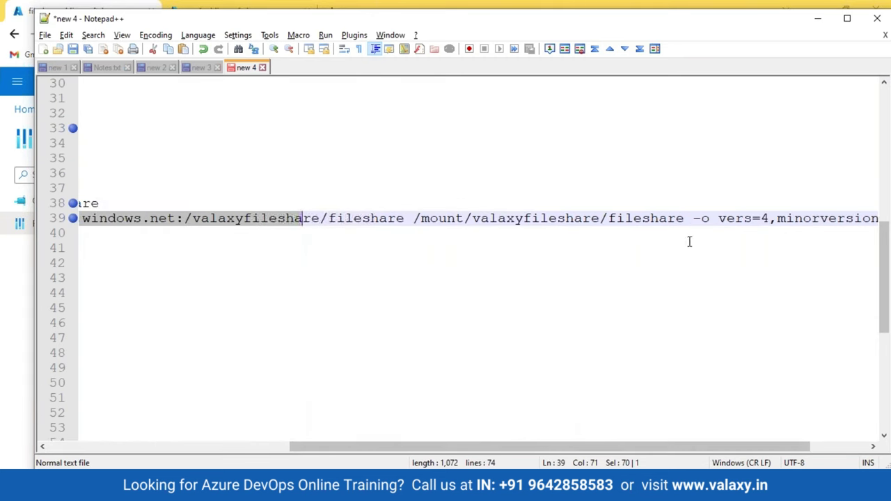
drag(684, 218, 25, 218)
key(ctrl+c)
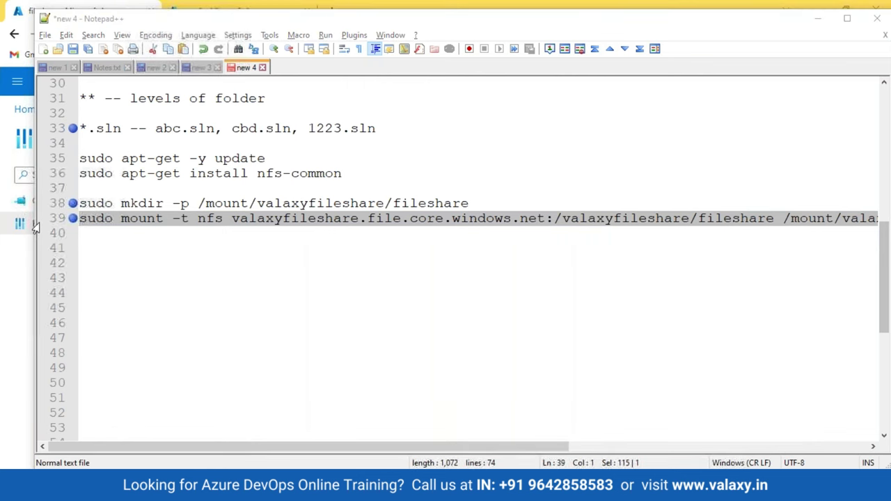
key(alt+Tab)
key(BackSpace)
key(BackSpace)
key(BackSpace)
key(BackSpace)
key(BackSpace)
key(BackSpace)
key(BackSpace)
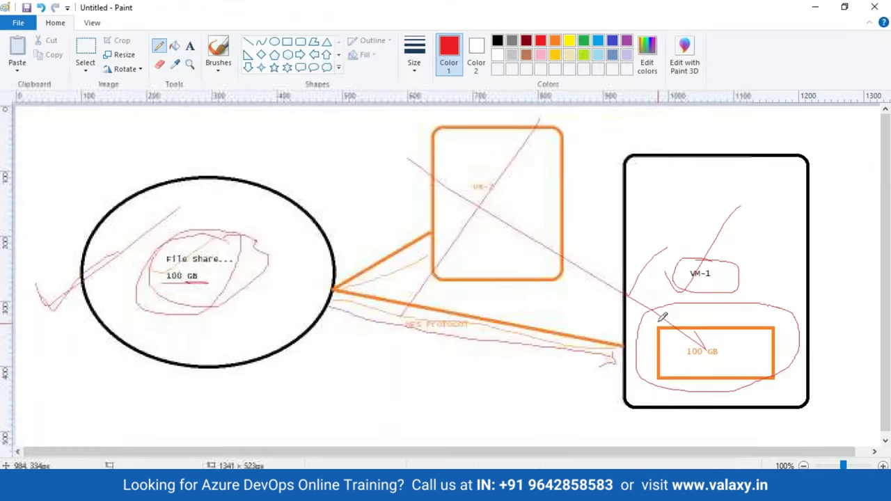
mouse_move(661, 312)
mouse_down()
mouse_move(776, 307)
mouse_move(637, 411)
mouse_up()
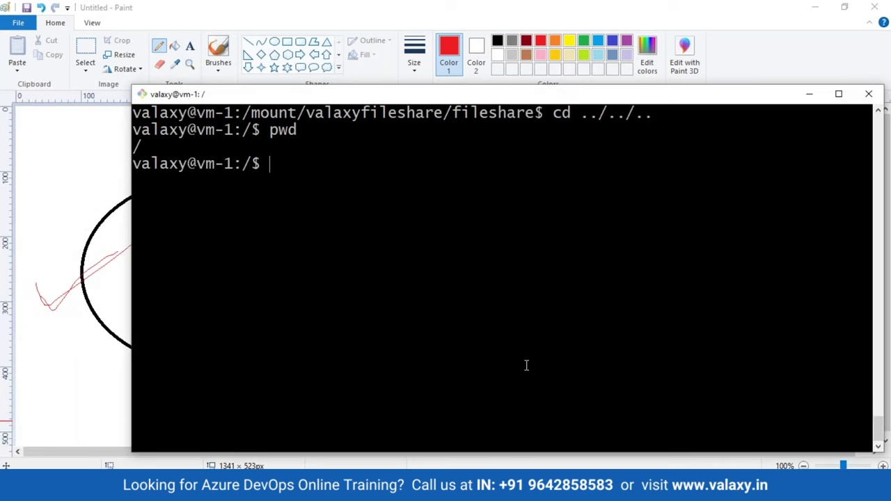
right_click(526, 365)
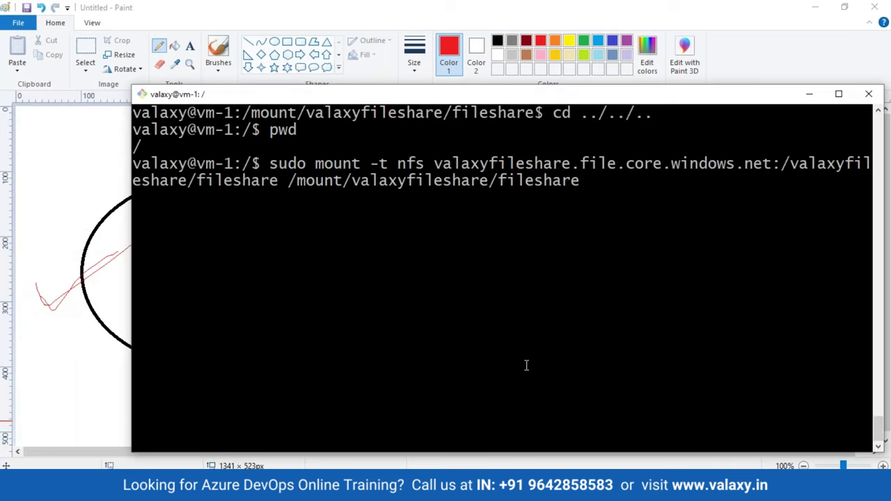
Step: Rewrite the pasted command as sudo umount without -t nfs to unmount the share
key(Home)
key(Right)
key(Right)
key(Right)
key(Right)
key(Right)
key(Right)
key(Left)
text(u)
key(Right)
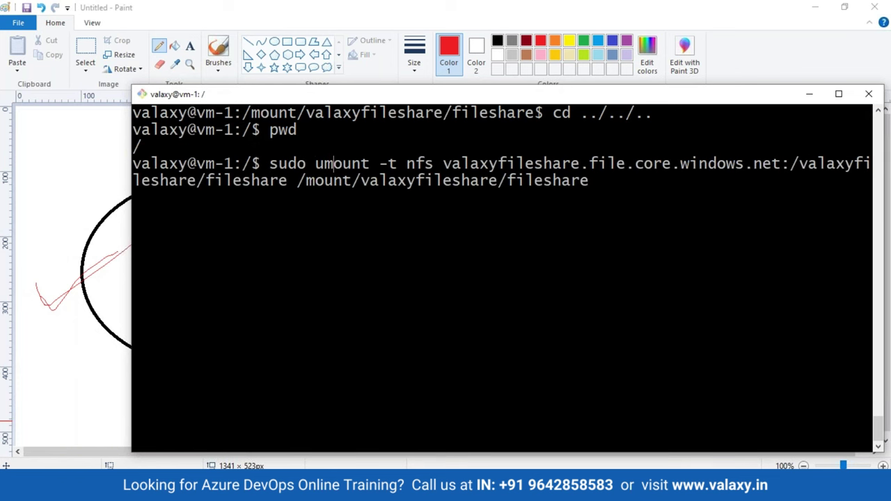
key(Left)
key(Delete)
key(BackSpace)
key(BackSpace)
key(BackSpace)
key(BackSpace)
key(BackSpace)
key(BackSpace)
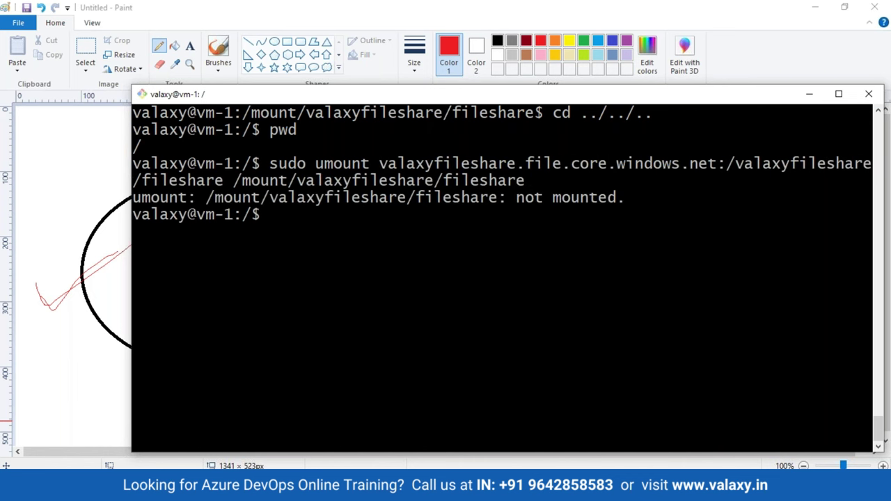
key(ctrl+l)
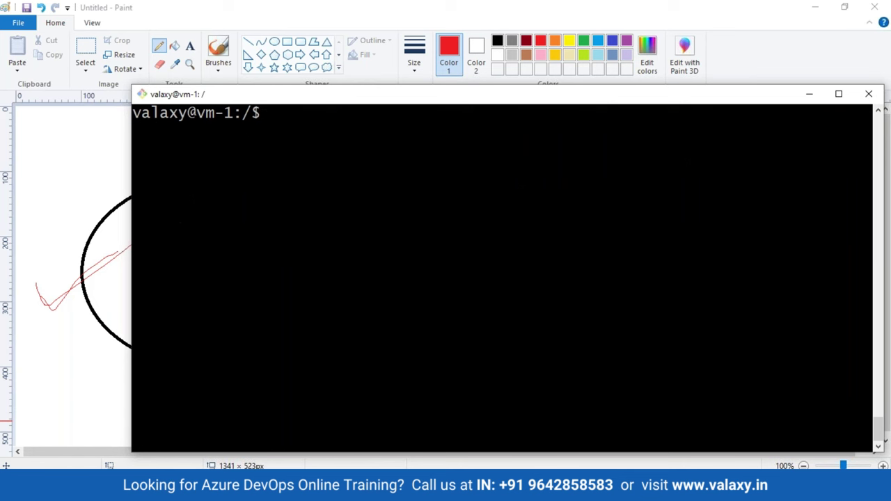
Step: Check that mount | grep nfs lists no NFS mounts, and copy the mount path from the notes
text(mount |grep )
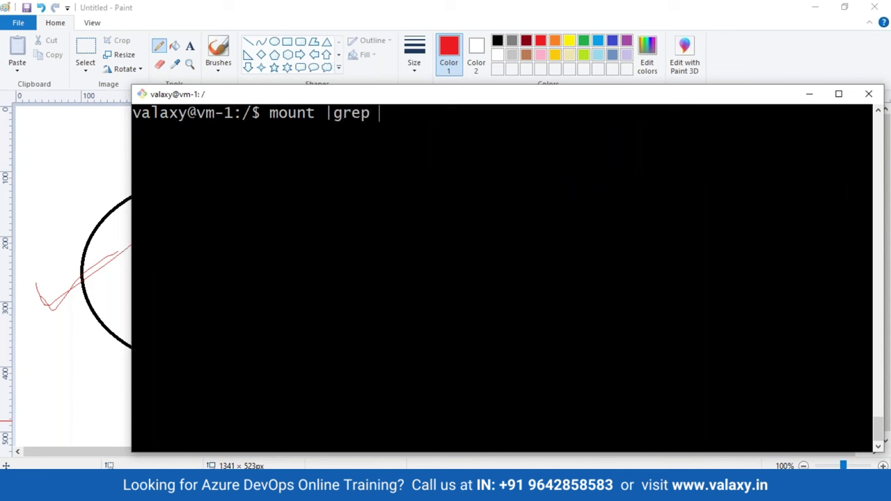
text(nfs)
key(Return)
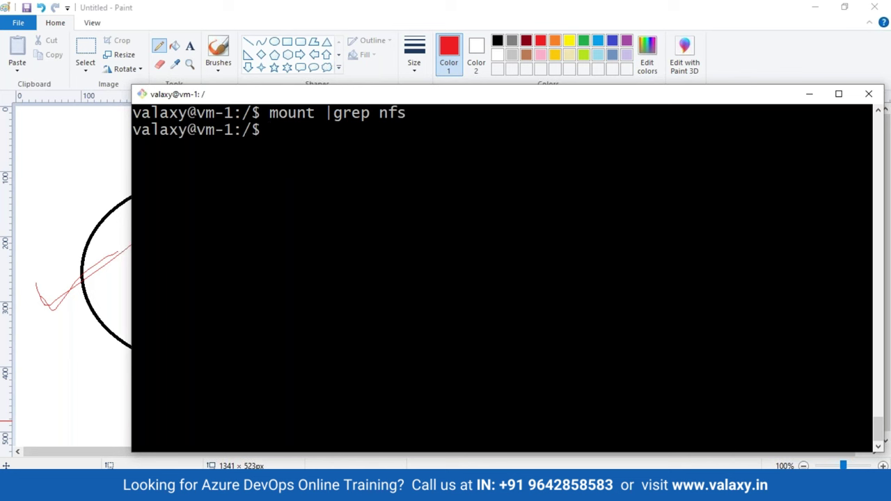
key(alt+Tab)
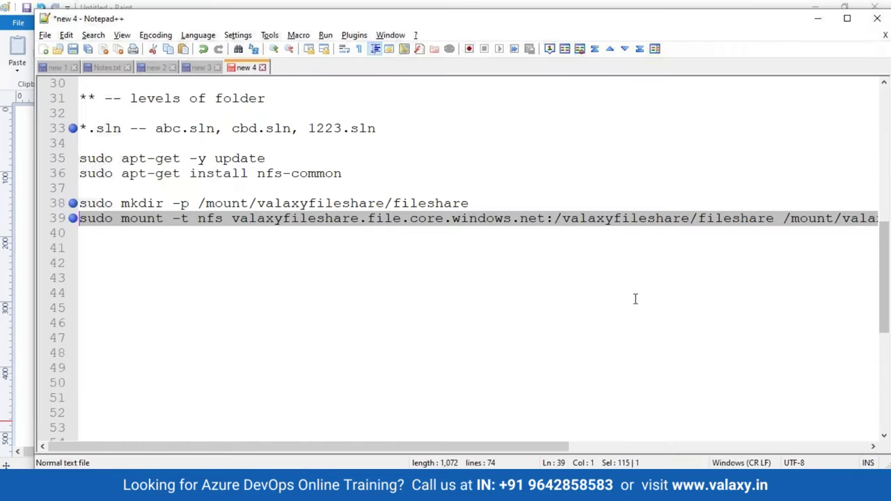
click(474, 202)
drag(273, 197, 198, 202)
key(ctrl+c)
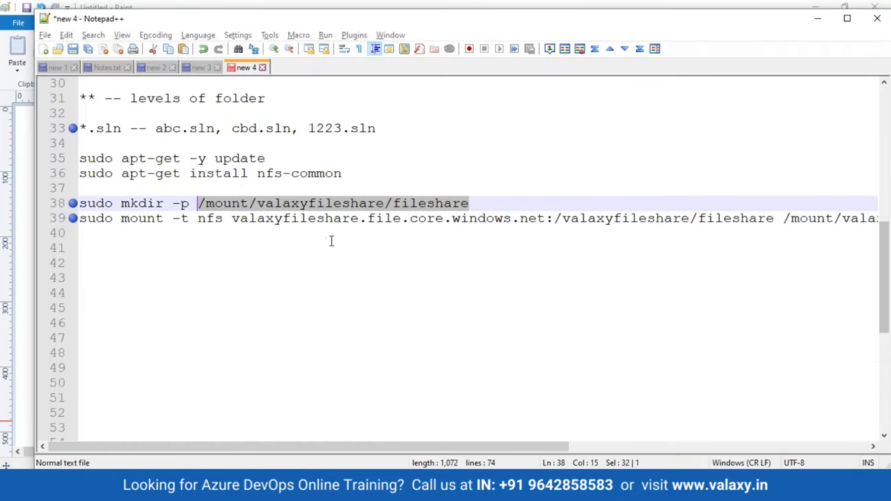
key(alt+Tab)
Step: Enter /mount/valaxyfileshare/fileshare and list it, showing it empty with total 0
text(cd)
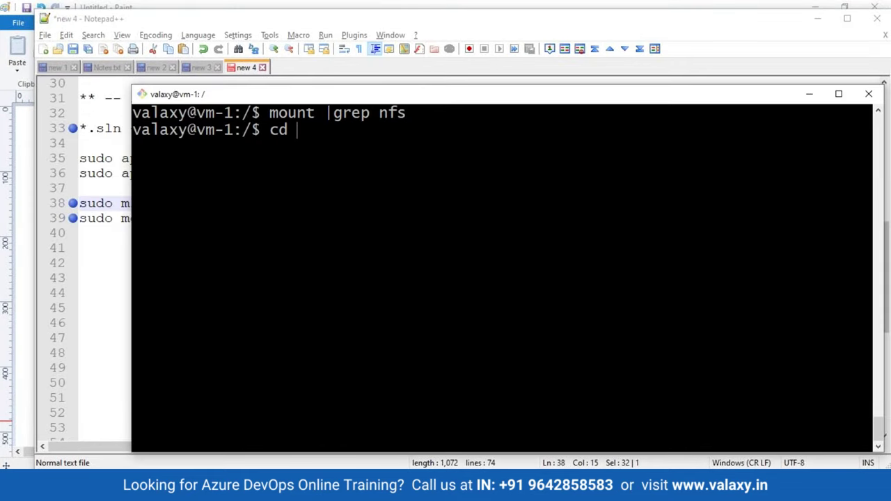
key(shift+Insert)
key(Return)
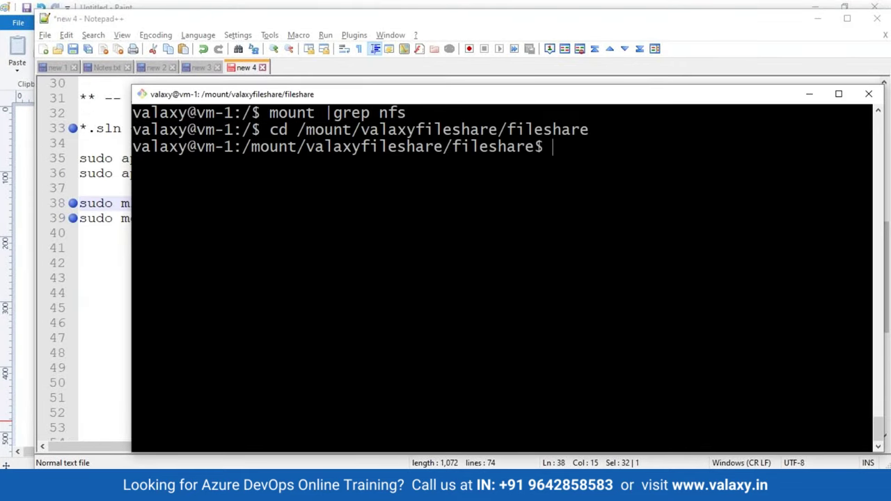
text(ls)
key(Return)
text(l)
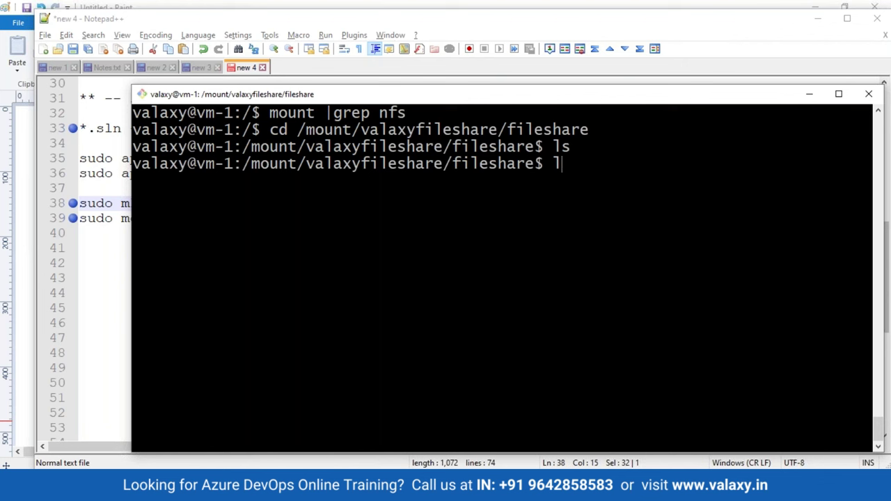
text(s -l)
key(Return)
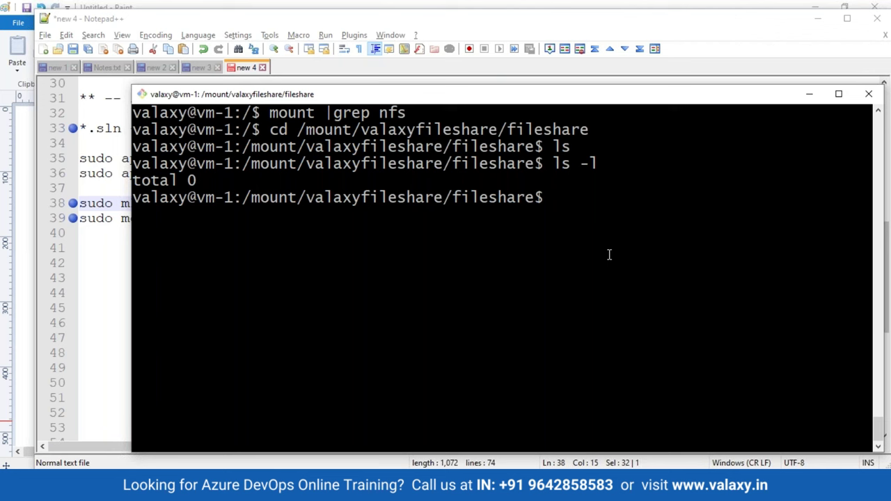
Step: From the home directory, run the sudo mount command copied from line 39 of the notes
key(ctrl+l)
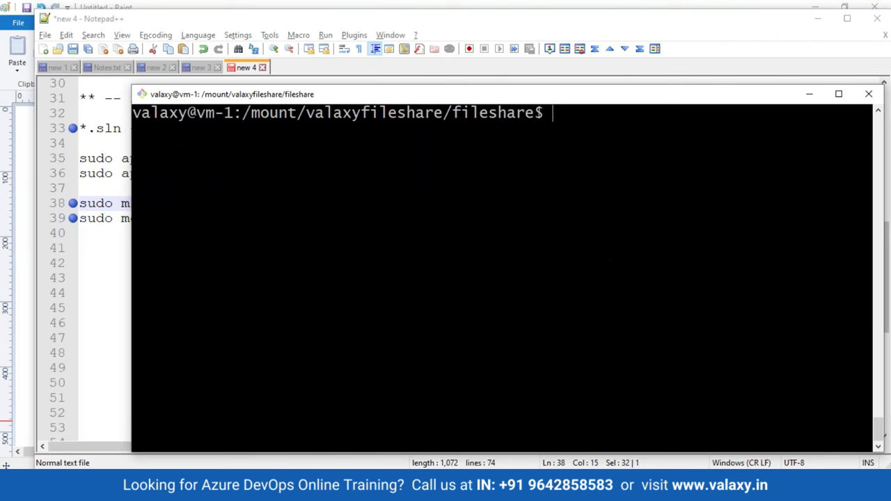
text(cd ~)
key(Return)
key(alt+Tab)
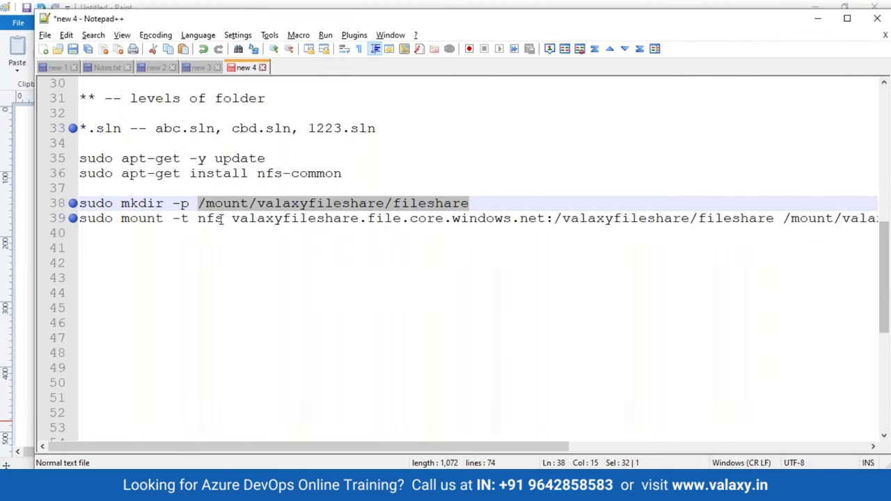
click(82, 218)
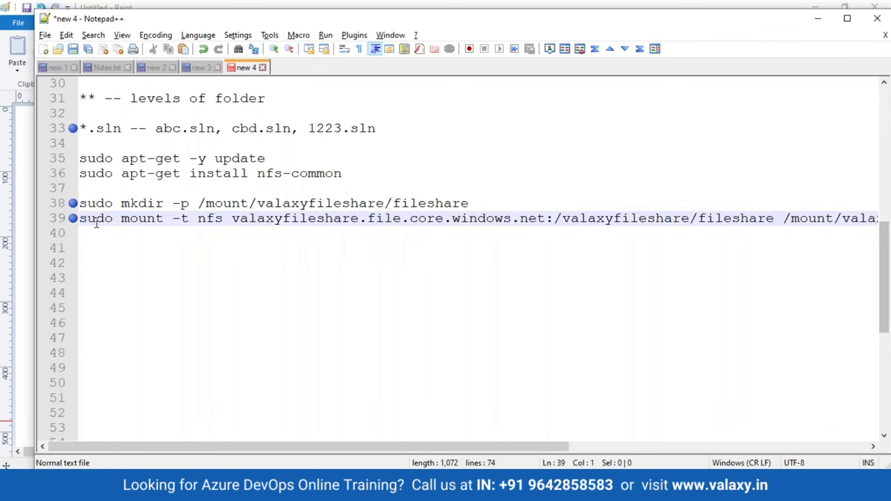
key(shift+End)
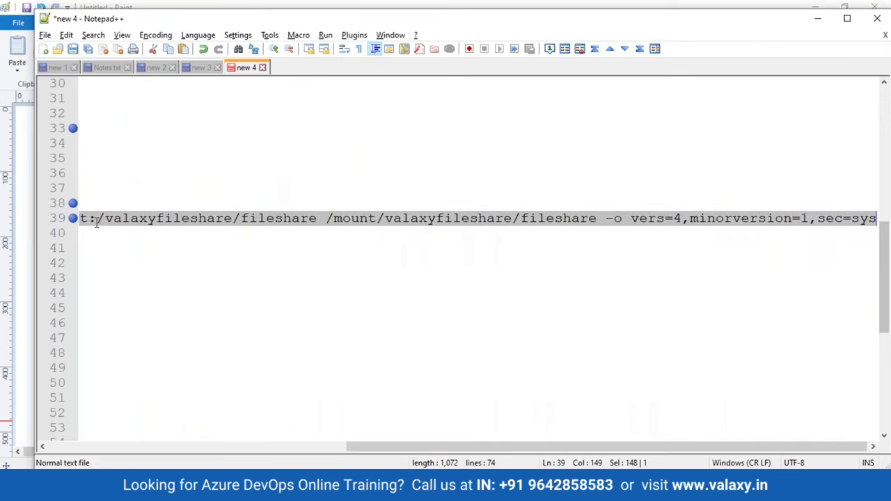
key(ctrl+c)
key(alt+Tab)
key(ctrl+v)
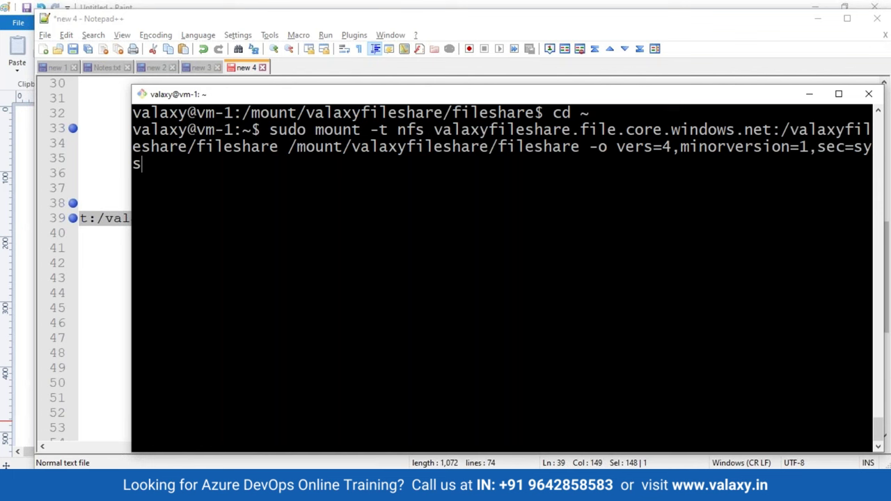
key(Return)
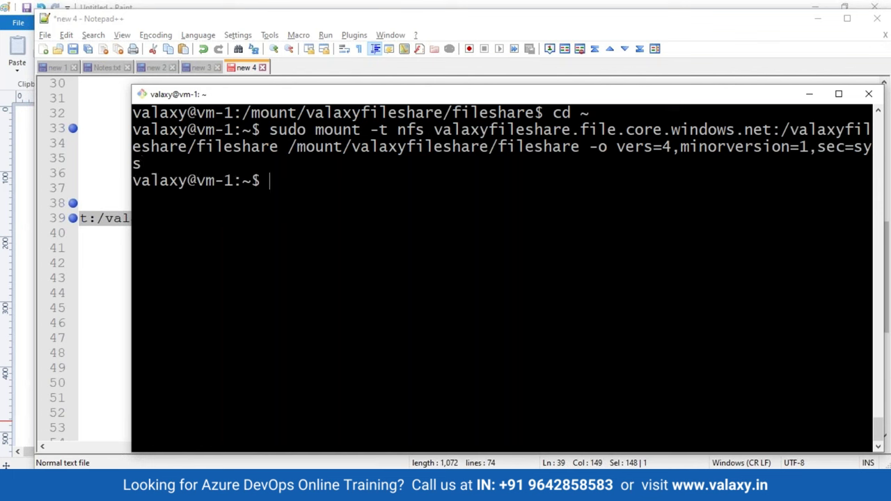
Step: Confirm the nfs4 valaxyfileshare mount with mount | grep nfs, and copy the line 38 mount path
key(Up)
key(Up)
key(Up)
key(Up)
key(Up)
key(Up)
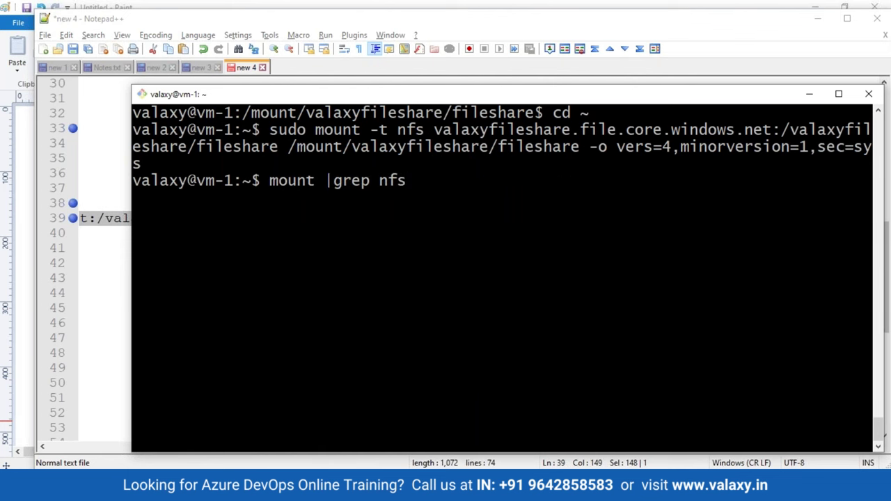
key(Return)
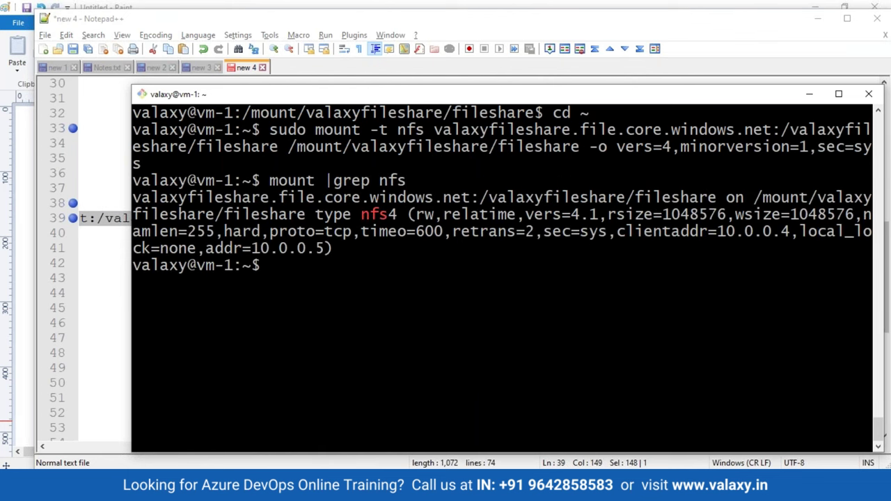
key(ctrl+l)
key(alt+Tab)
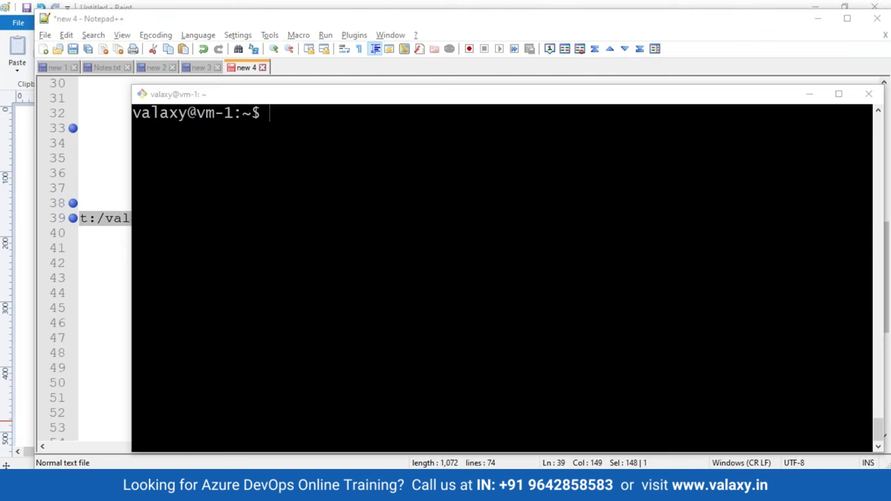
drag(382, 454, 83, 453)
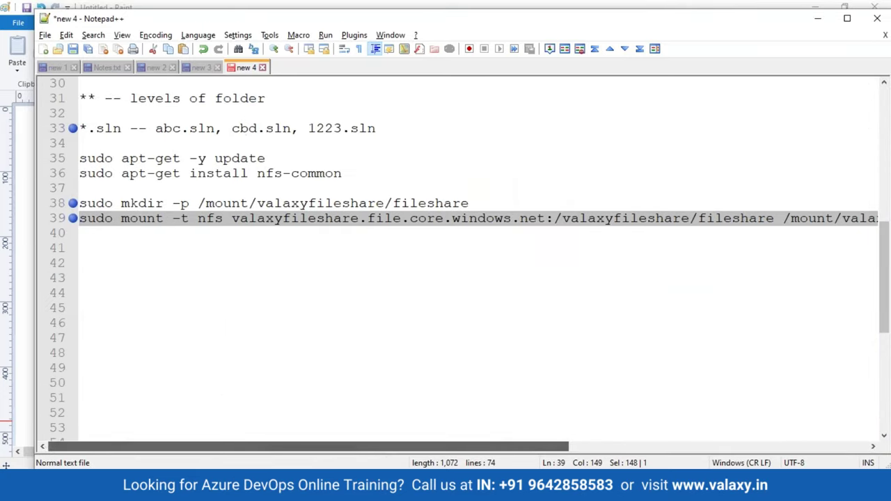
click(474, 203)
drag(475, 204, 199, 206)
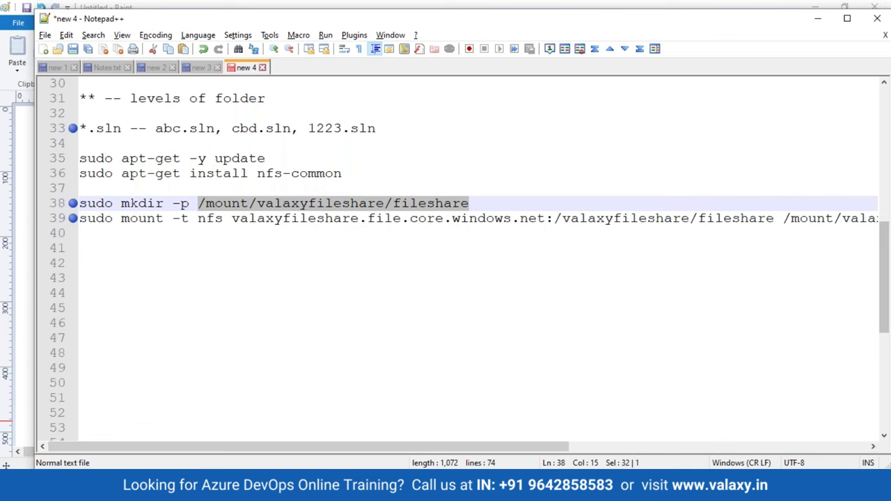
Step: In /mount/valaxyfileshare/fileshare, list note-1.txt and notes.txt, both 2461 bytes, with ls -l
key(alt+Tab)
text(cd)
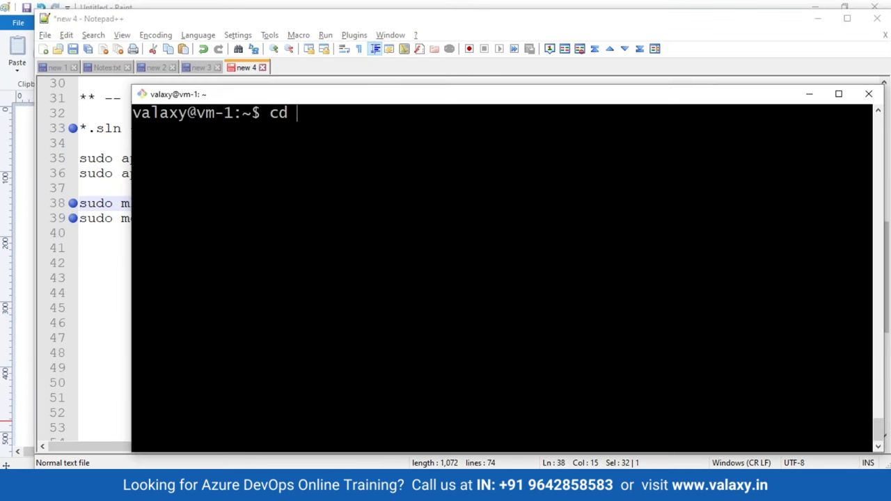
key(shift+Insert)
key(Return)
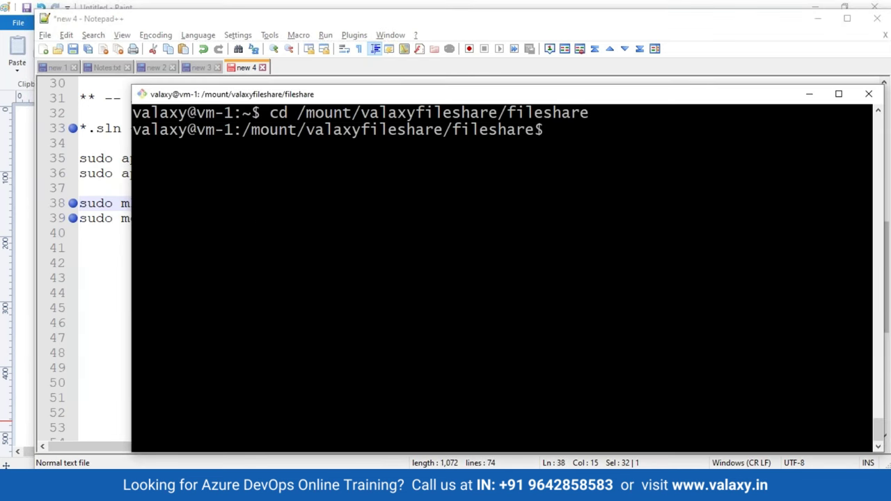
key(ctrl+l)
text(ls -l)
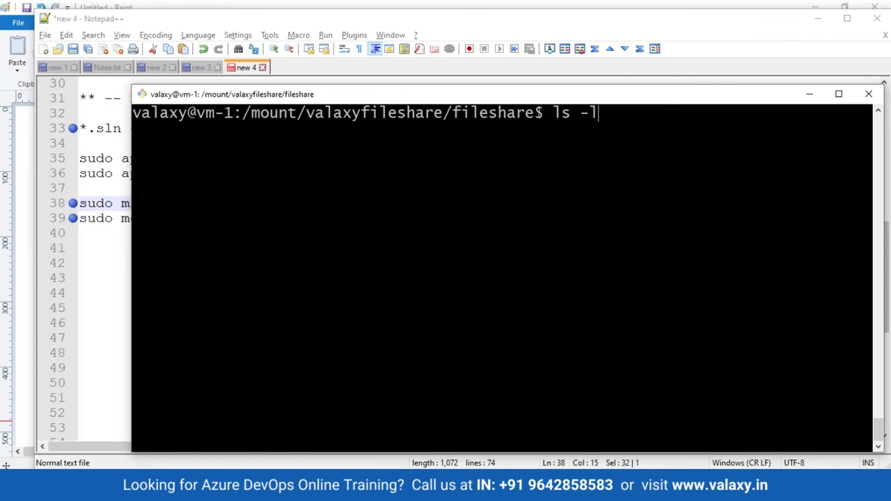
key(Return)
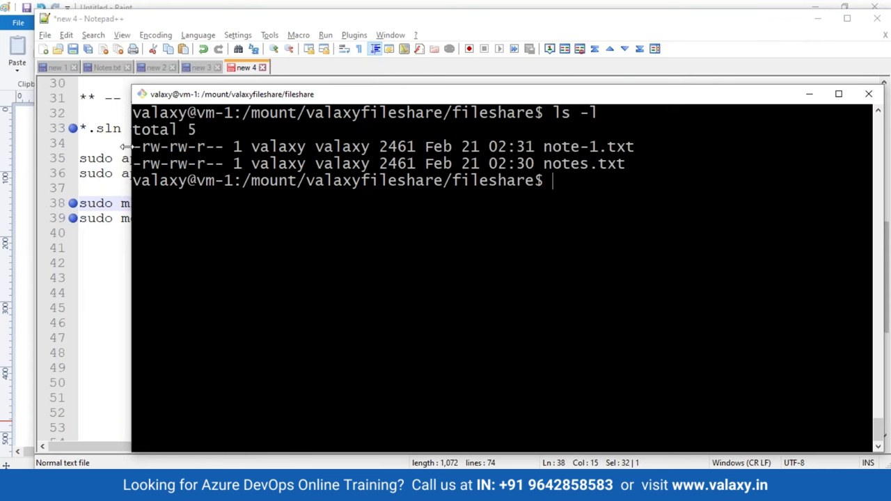
drag(135, 130, 728, 167)
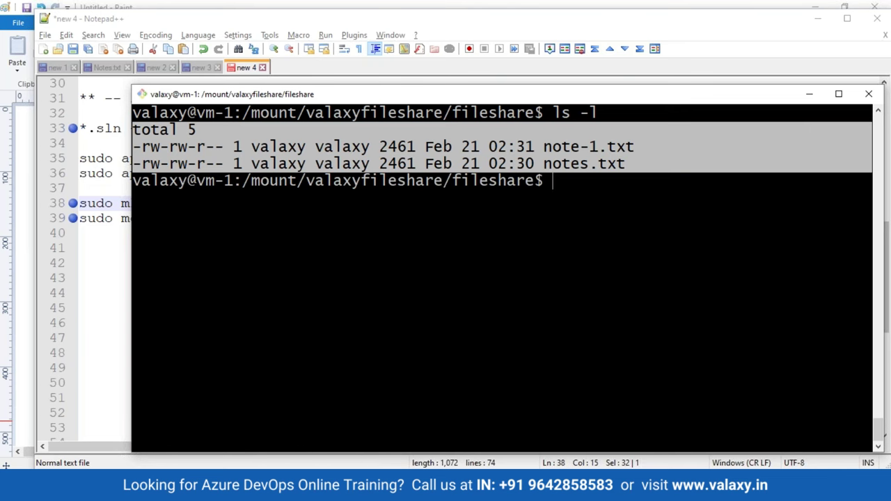
key(alt+Tab)
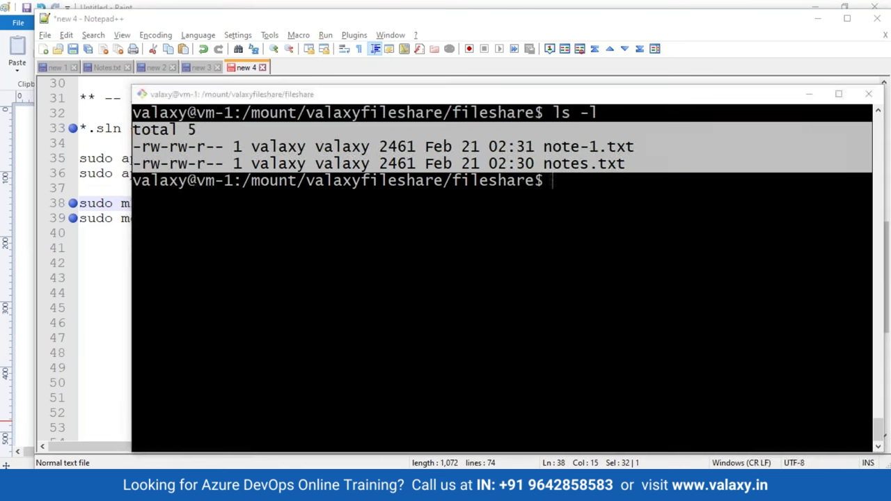
Step: From the portal home page, view the All resources list, then go to Resource groups
click(25, 129)
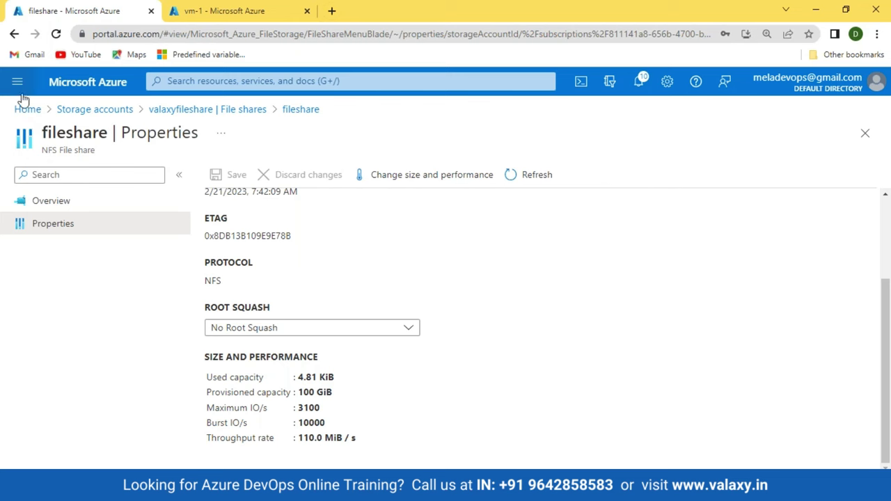
click(26, 109)
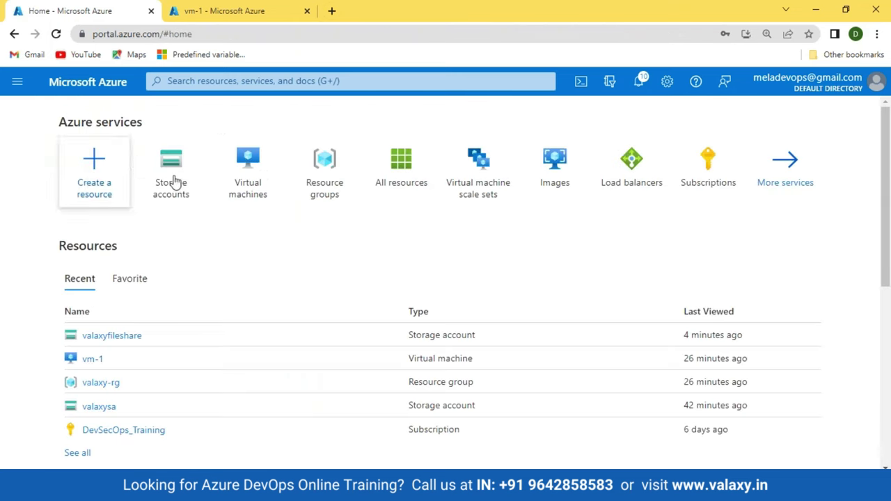
click(410, 183)
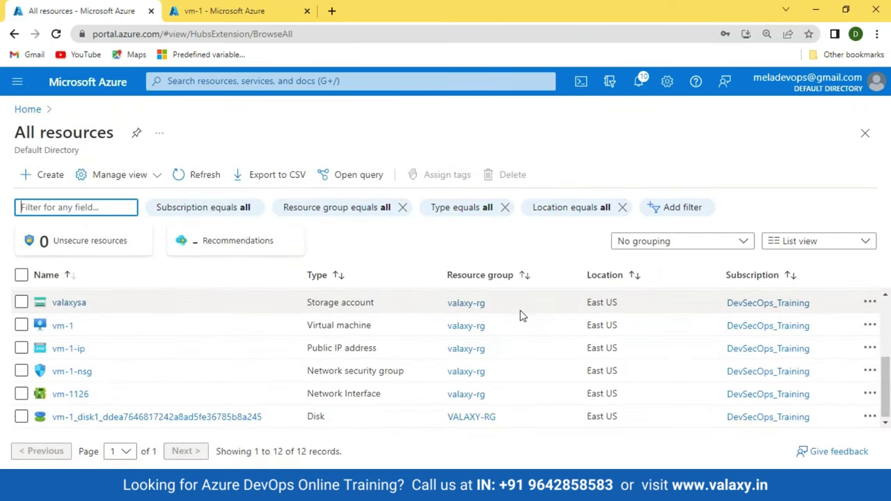
click(28, 110)
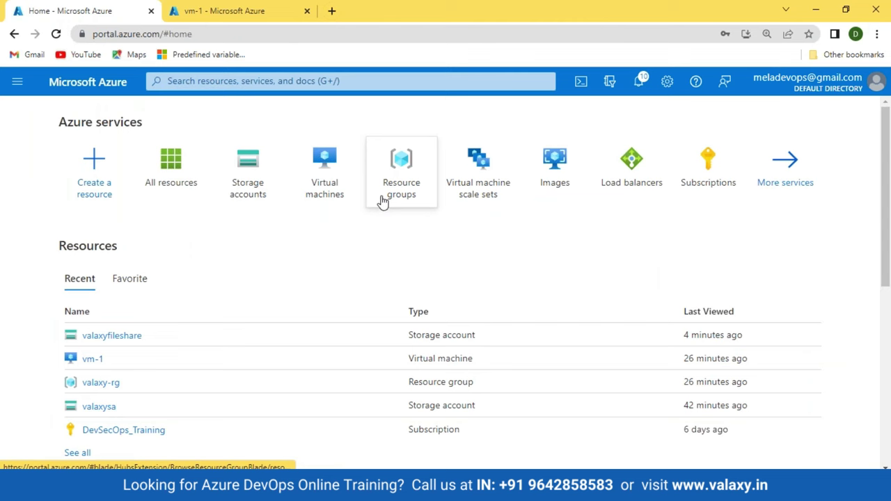
click(383, 200)
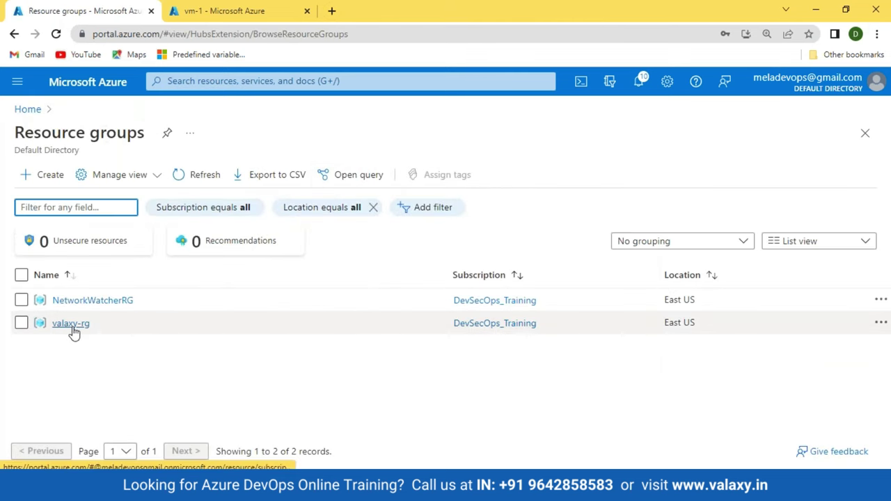
Step: Open valaxy-rg and scroll through its 11 resources, including vm-1 and valaxyfileshare
click(73, 323)
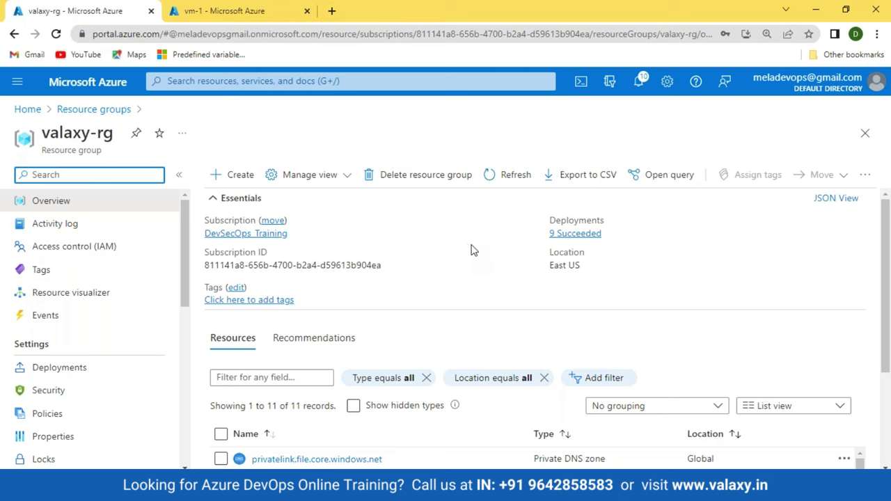
scroll(474, 251, down, 2)
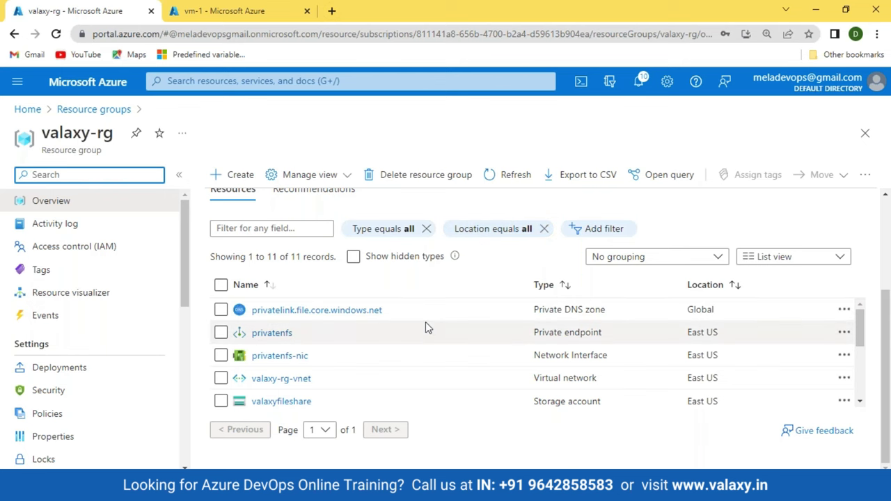
scroll(426, 323, down, 3)
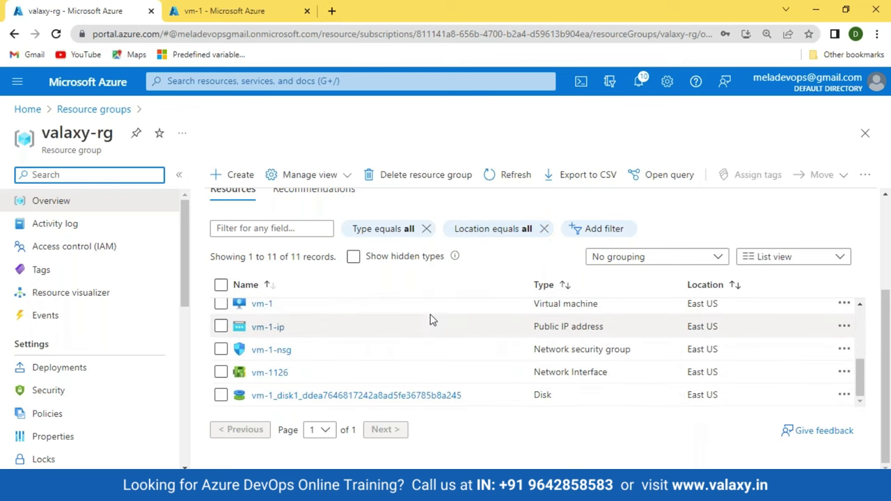
scroll(431, 320, up, 3)
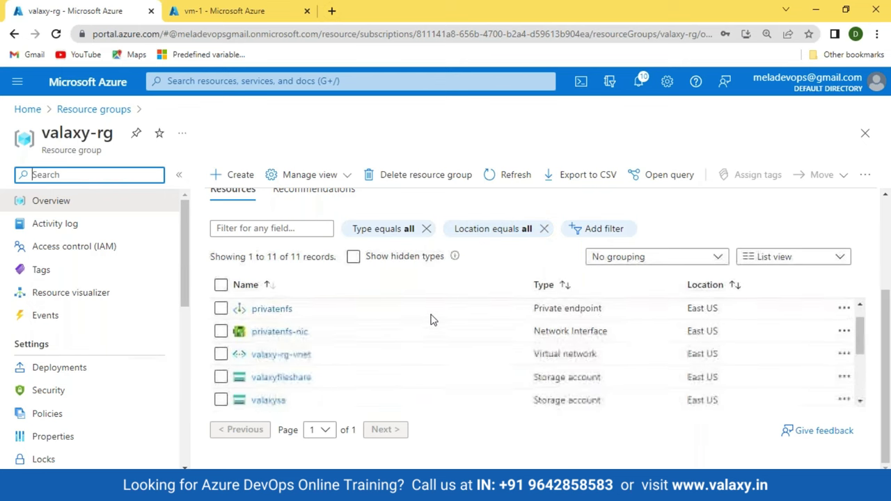
Step: Delete valaxy-rg with force delete applied to its VMs, pasting the group name to confirm
click(416, 176)
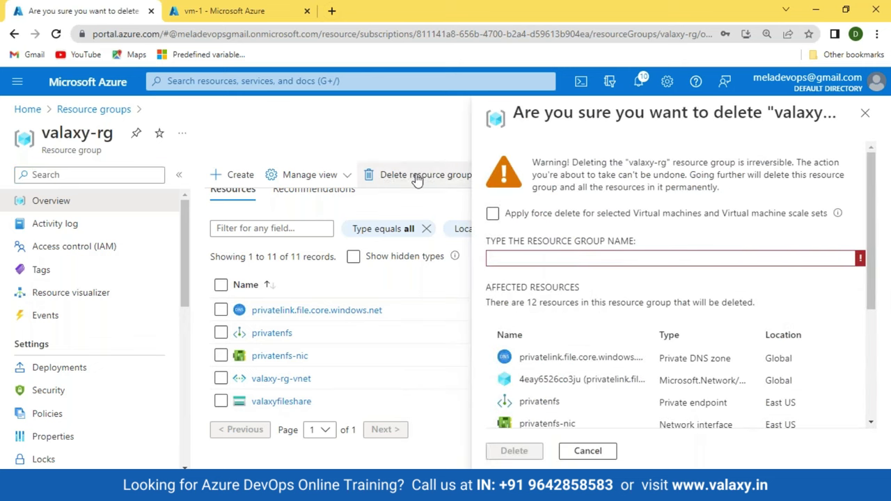
click(493, 214)
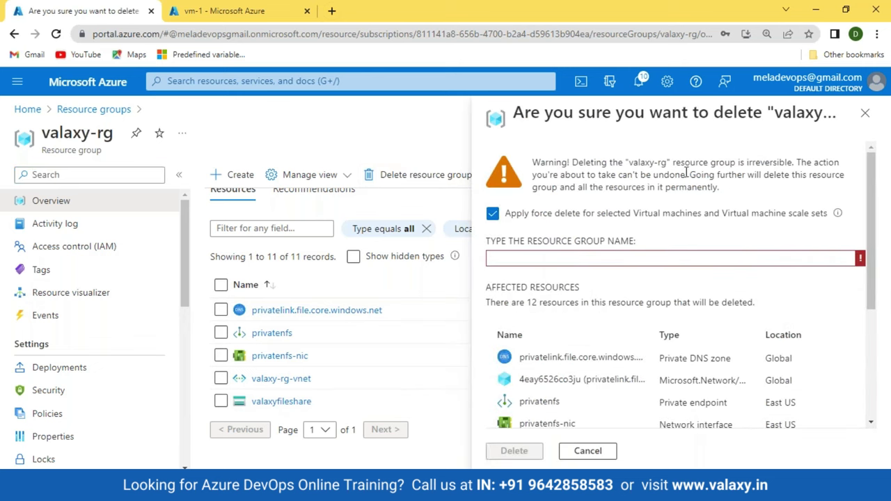
drag(667, 163, 631, 168)
key(ctrl+c)
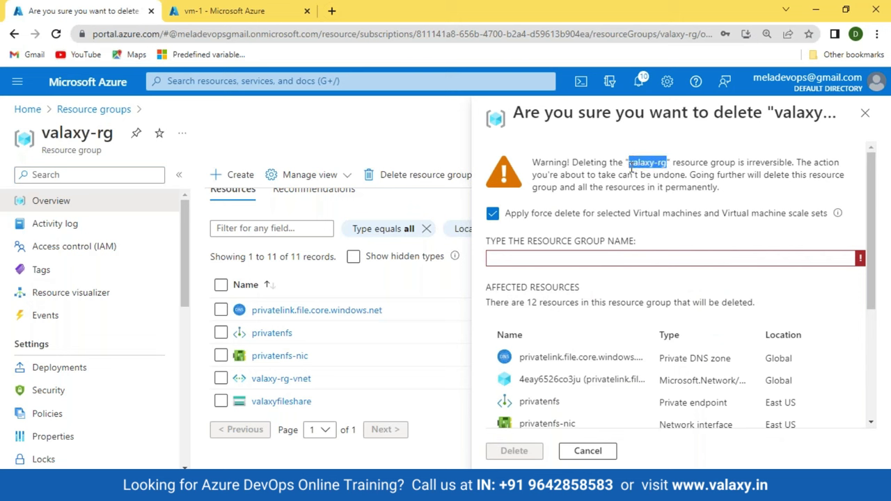
click(585, 261)
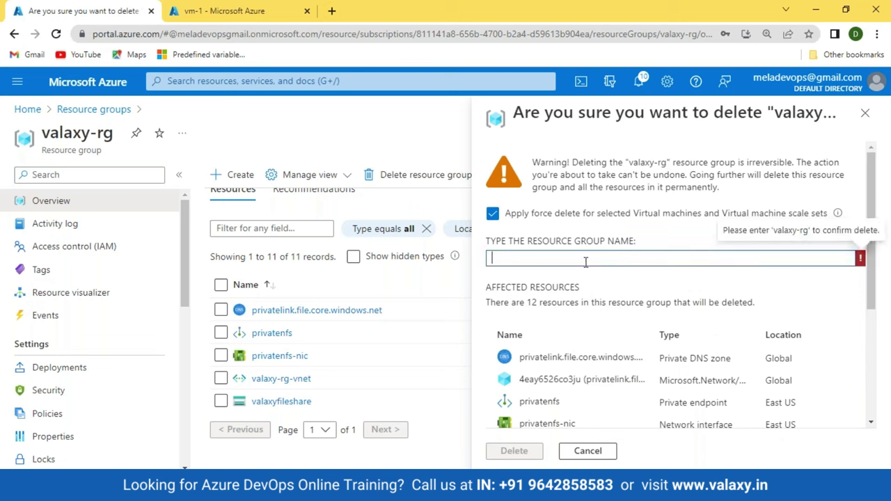
key(ctrl+v)
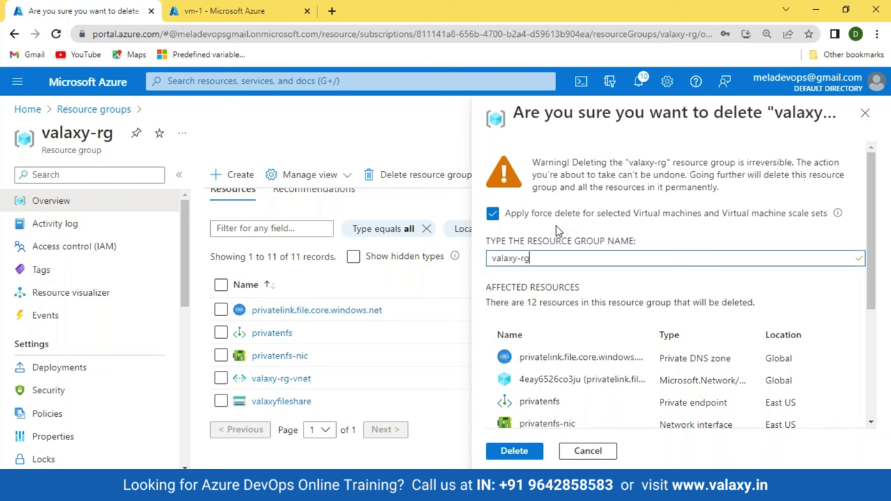
scroll(610, 359, down, 5)
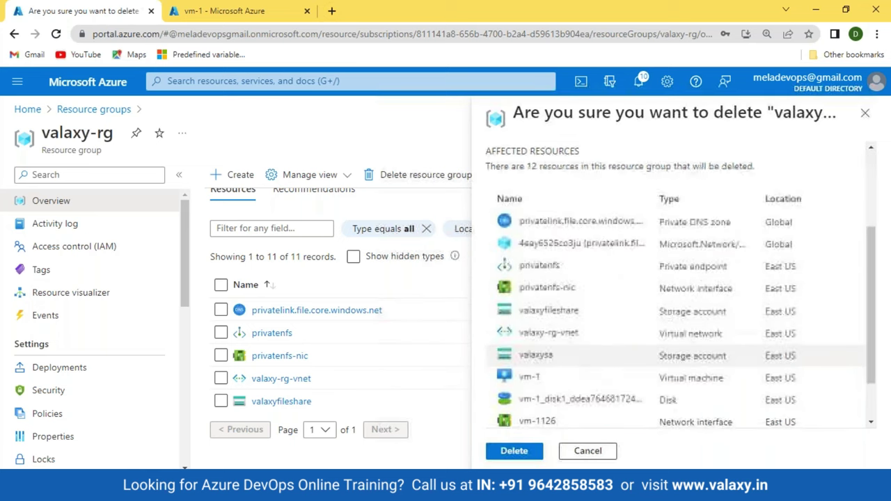
scroll(611, 362, up, 5)
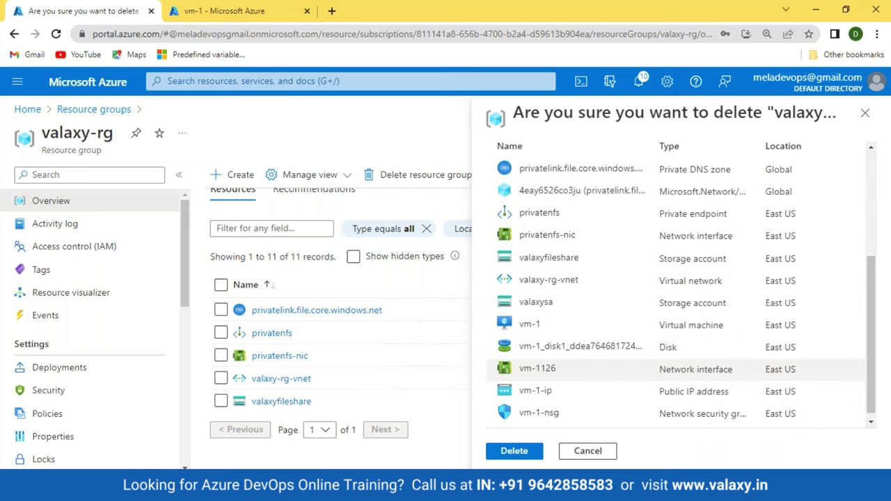
scroll(612, 362, up, 2)
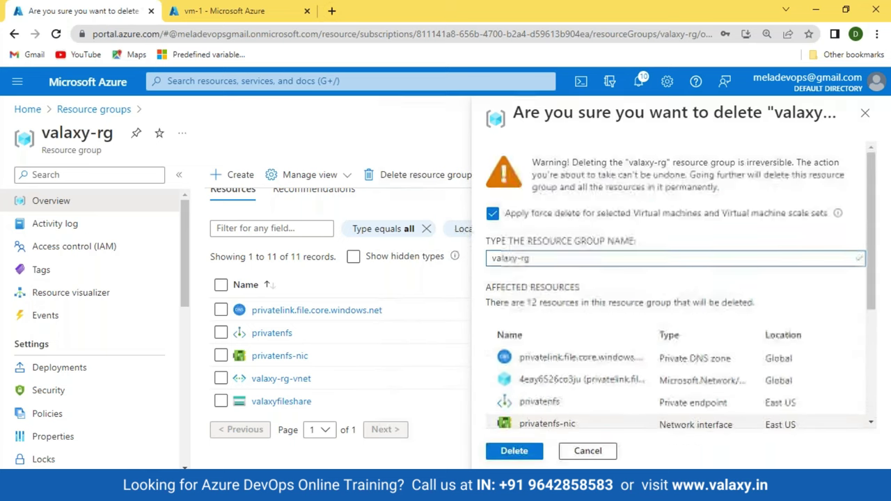
click(516, 451)
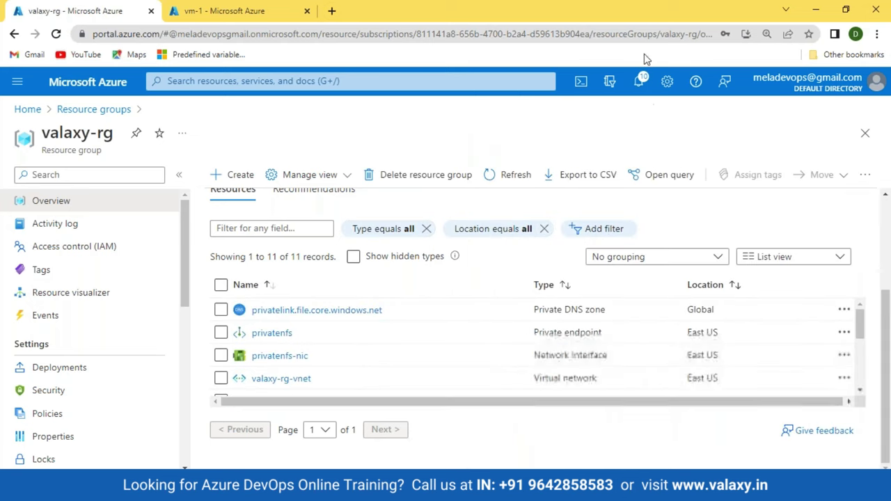